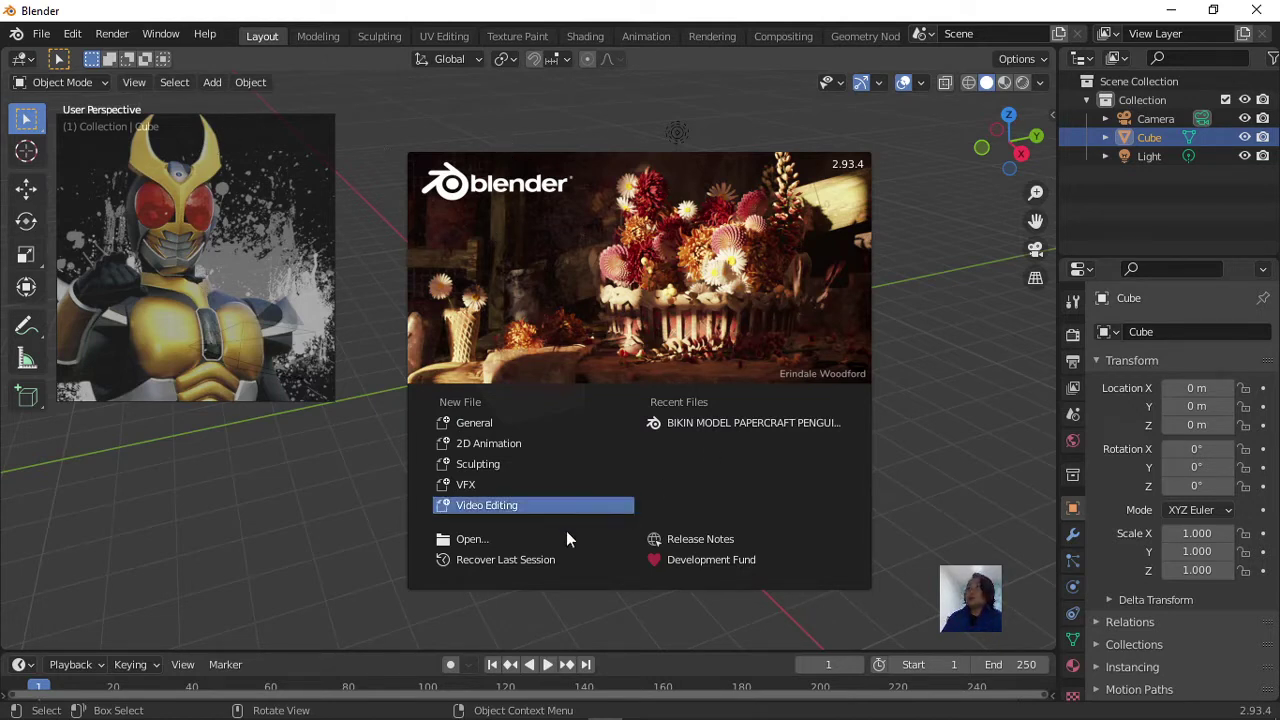
Close the splash screen and zoom the viewport in on the default cube.
left_click(484, 425)
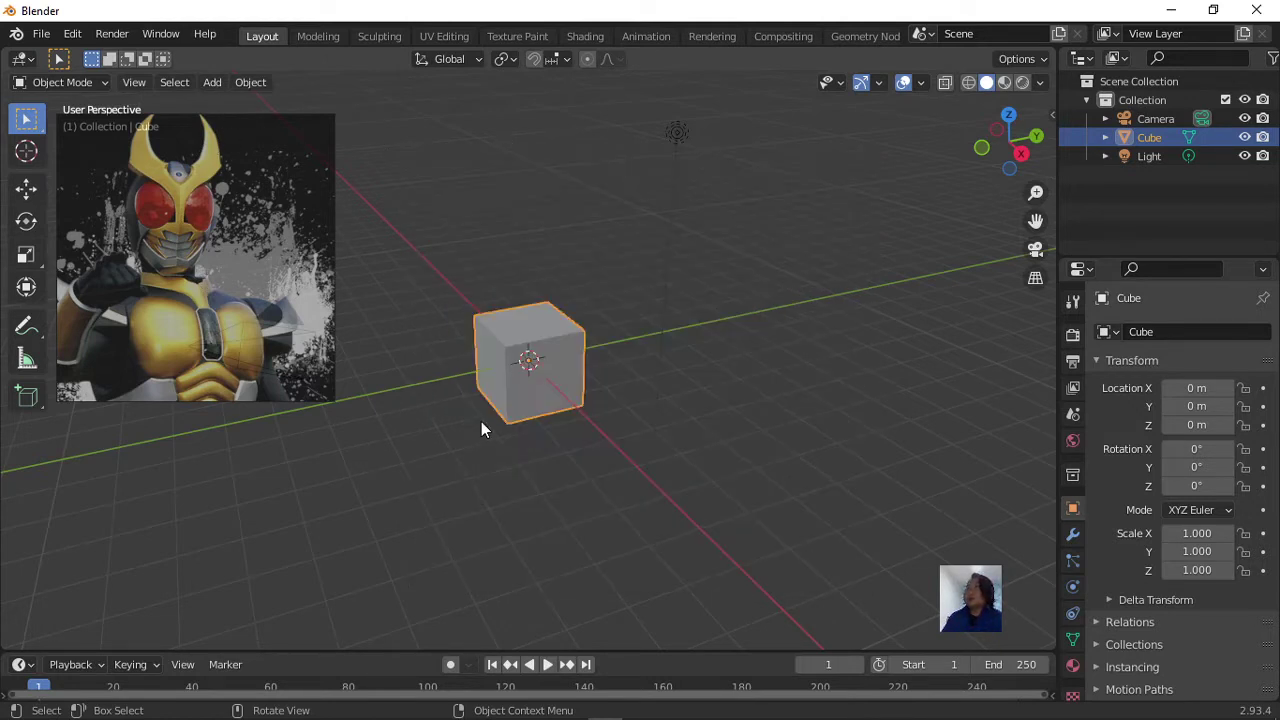
scroll(599, 309, "up", 2)
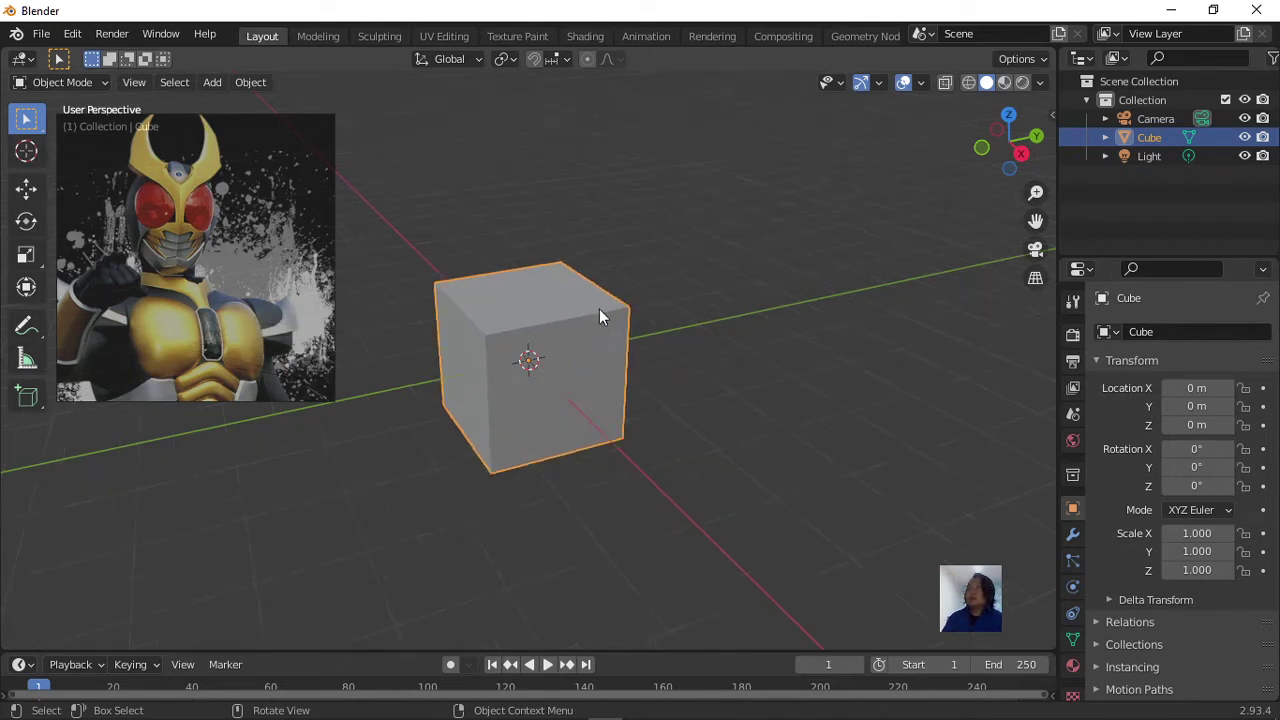
scroll(601, 309, "up", 3)
scroll(601, 311, "down", 2)
scroll(612, 311, "down", 2)
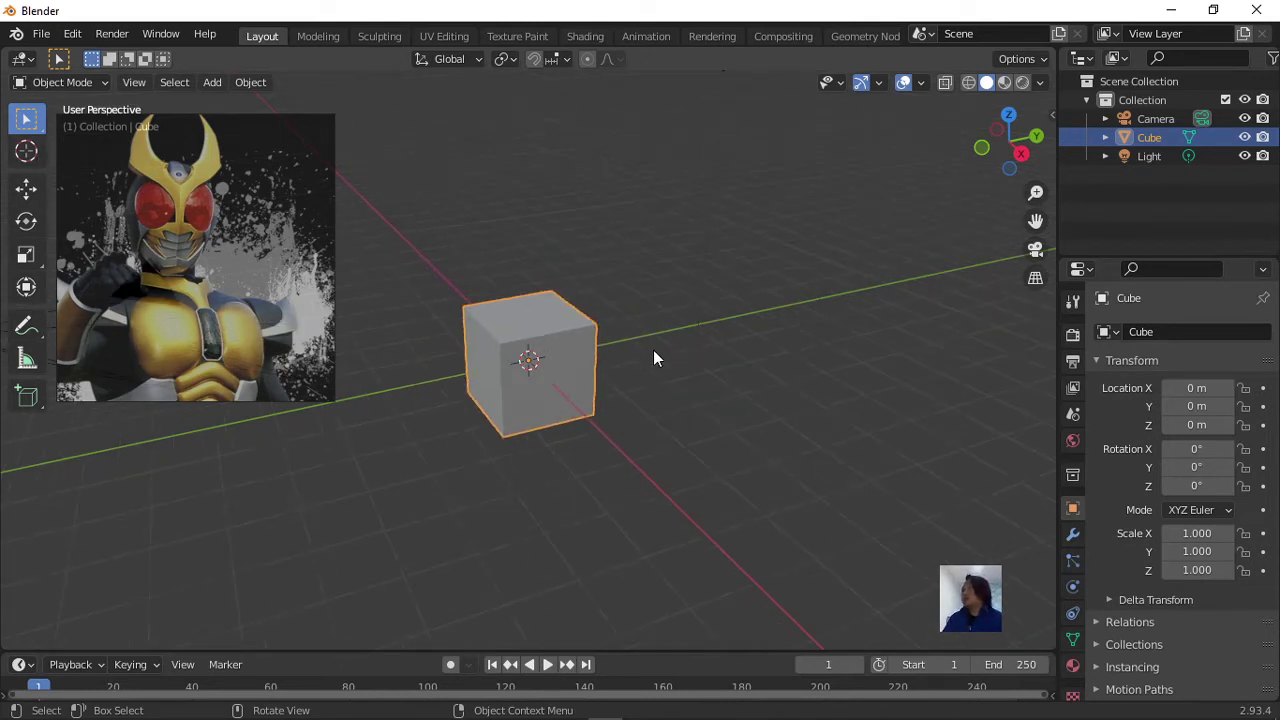
scroll(653, 355, "up", 2)
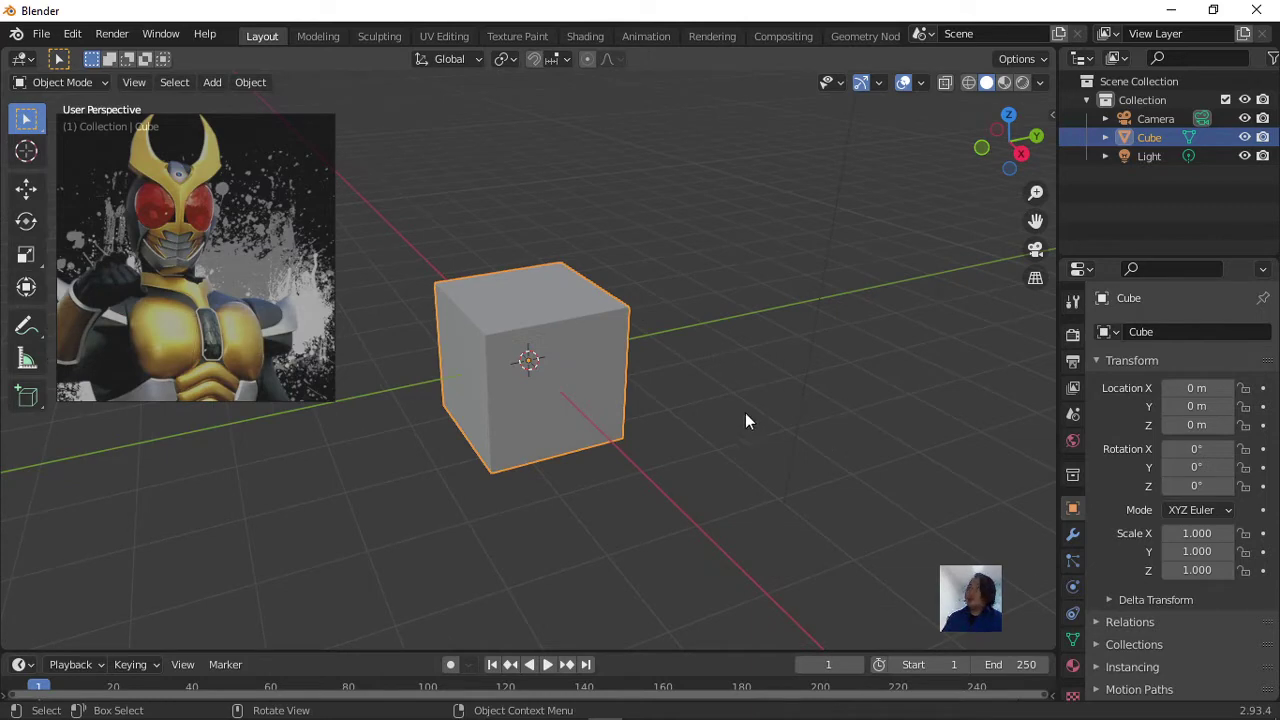
Switch the cube into Edit Mode with the whole mesh selected, orbiting to a new angle.
key("Tab")
mouse_move(674, 434)
middle_mouse_down()
mouse_move(786, 423)
mouse_move(853, 393)
middle_mouse_up()
mouse_move(666, 365)
middle_mouse_down()
mouse_move(706, 397)
mouse_move(714, 354)
mouse_move(746, 371)
mouse_move(723, 305)
middle_mouse_up()
scroll(723, 305, "up", 3)
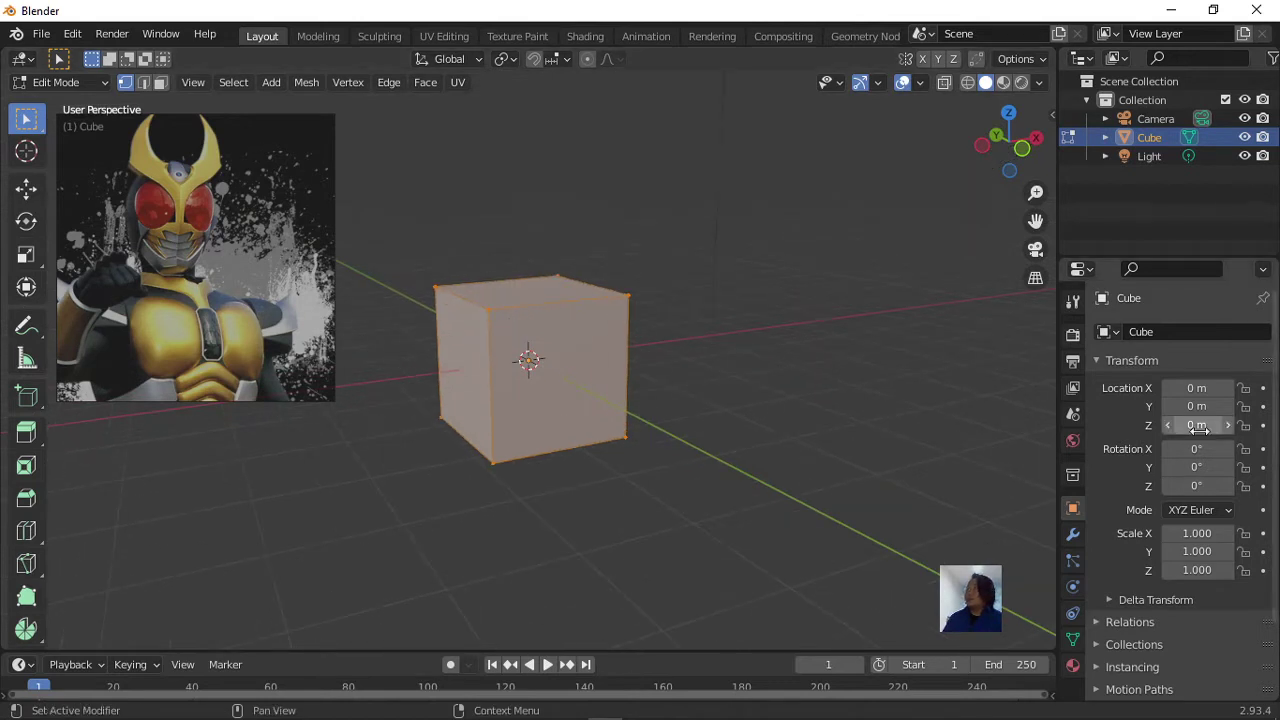
Add a Mirror modifier to the cube in Modifier Properties.
left_click(1072, 538)
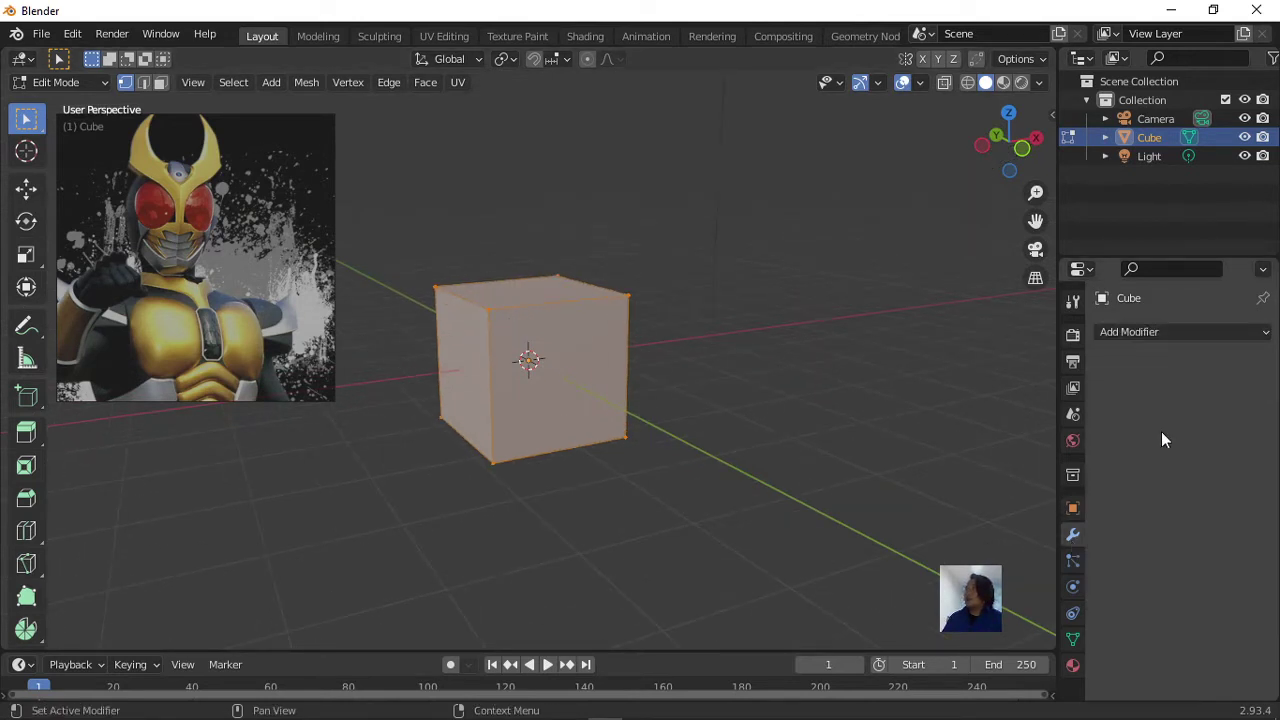
left_click(1131, 335)
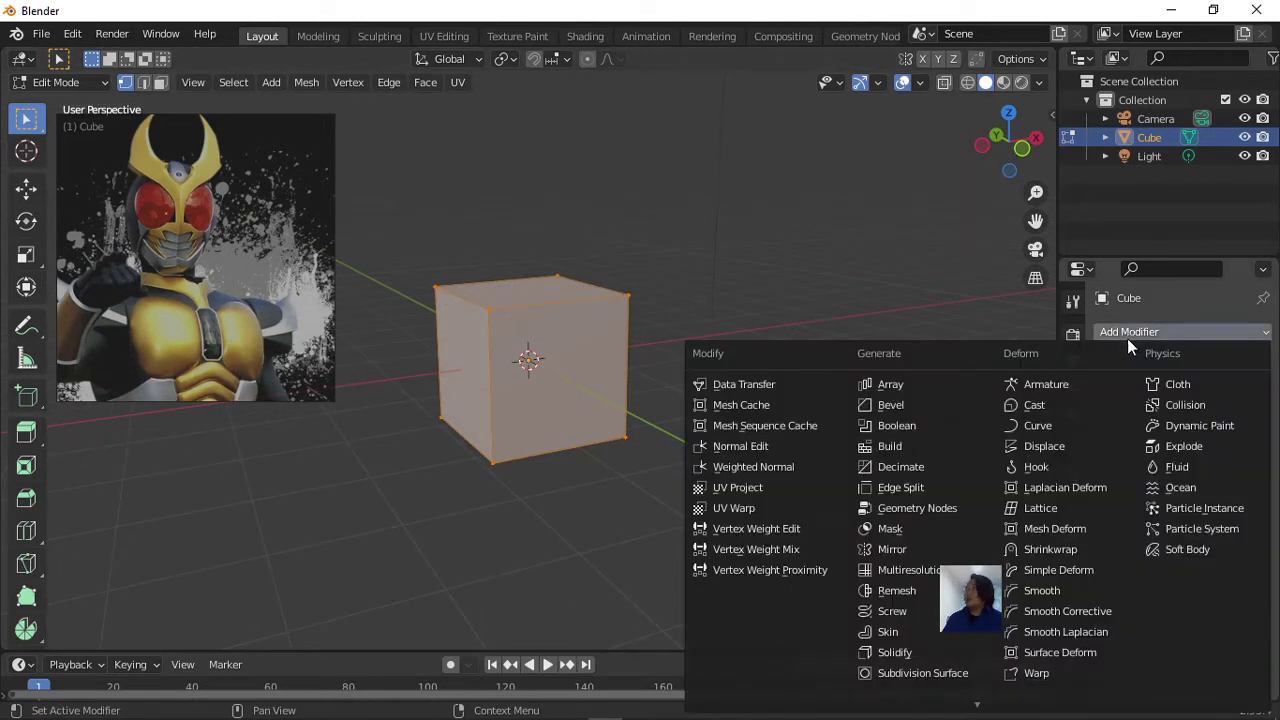
left_click(895, 549)
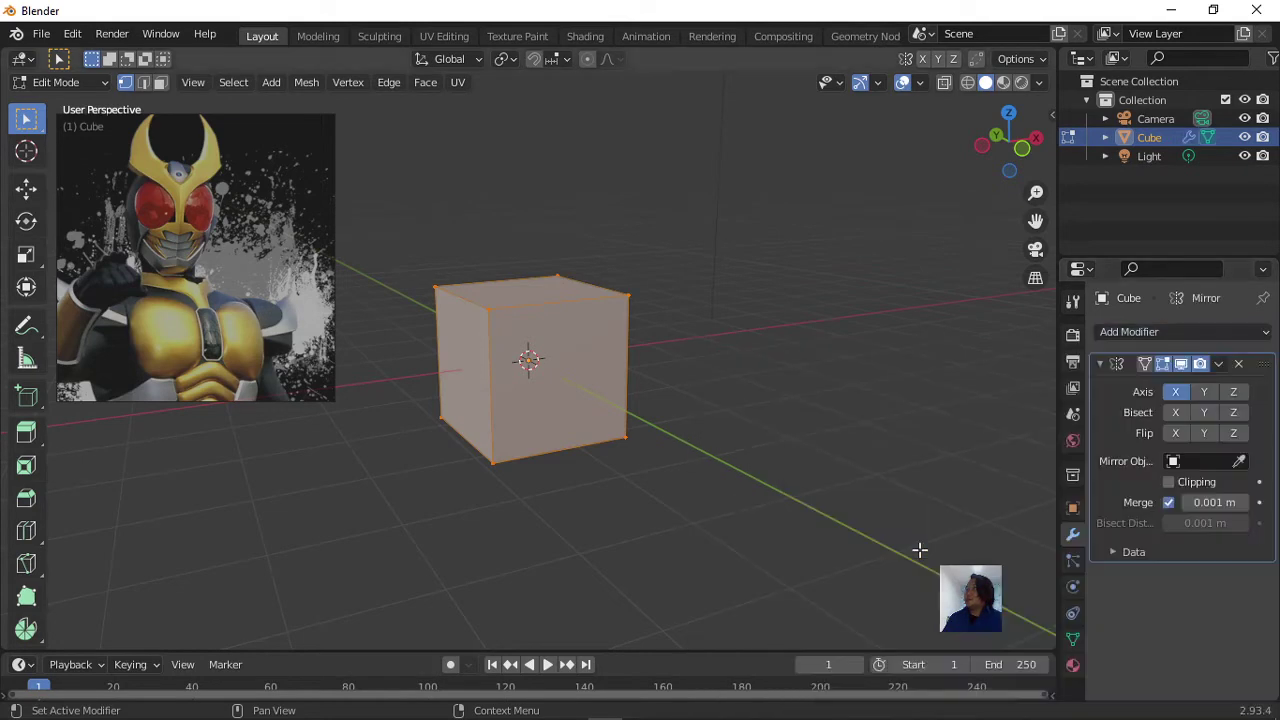
Add a Subdivision Surface modifier and enable Clipping on the Mirror modifier.
left_click(1119, 332)
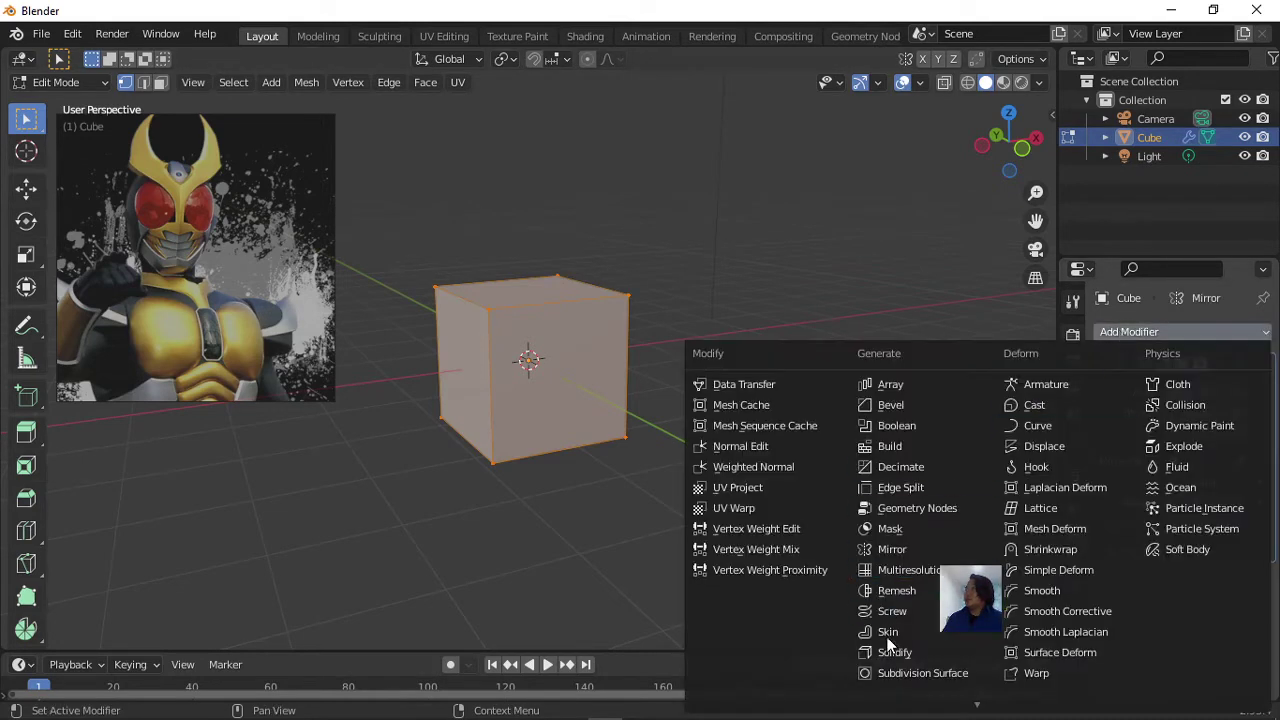
left_click(918, 675)
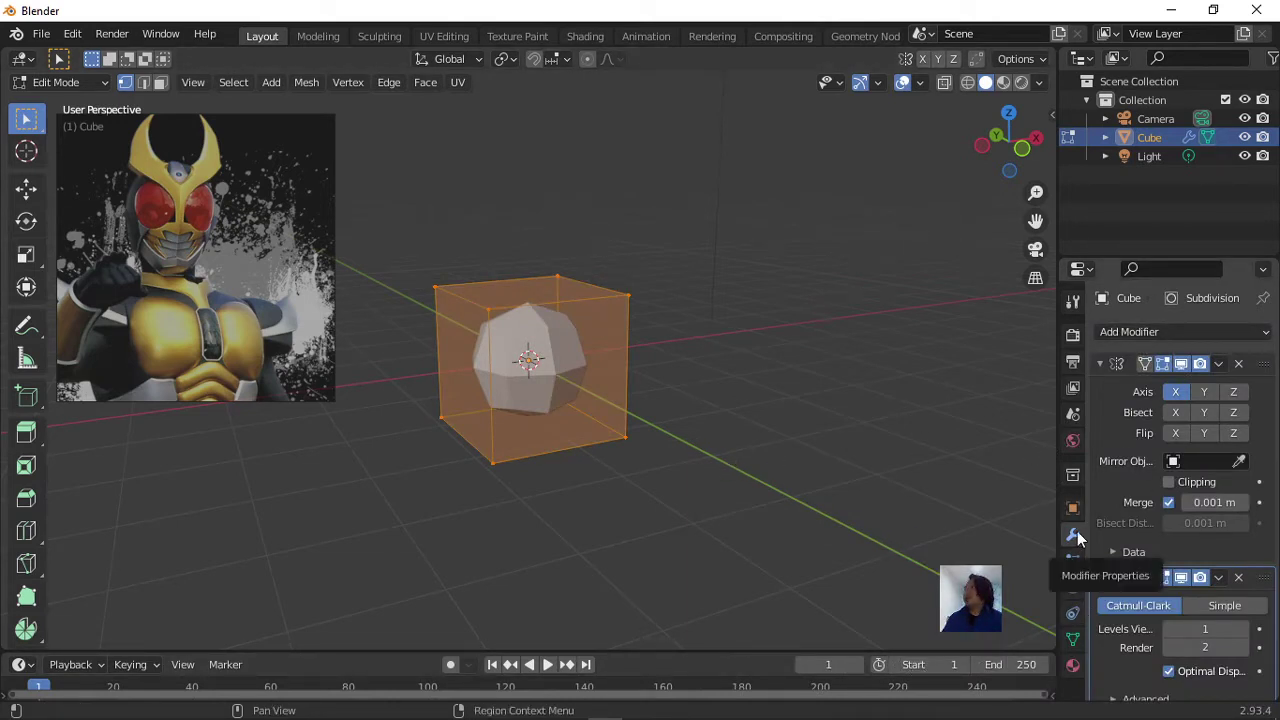
left_click(1100, 363)
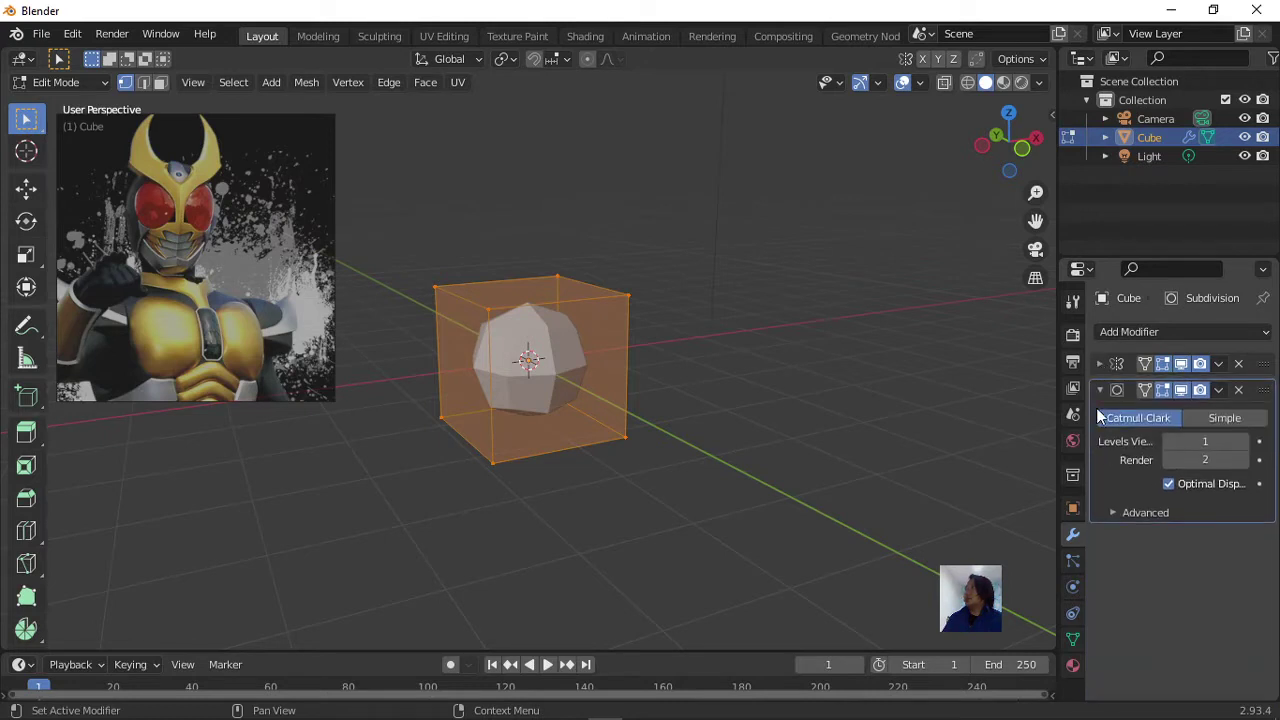
left_click(1100, 390)
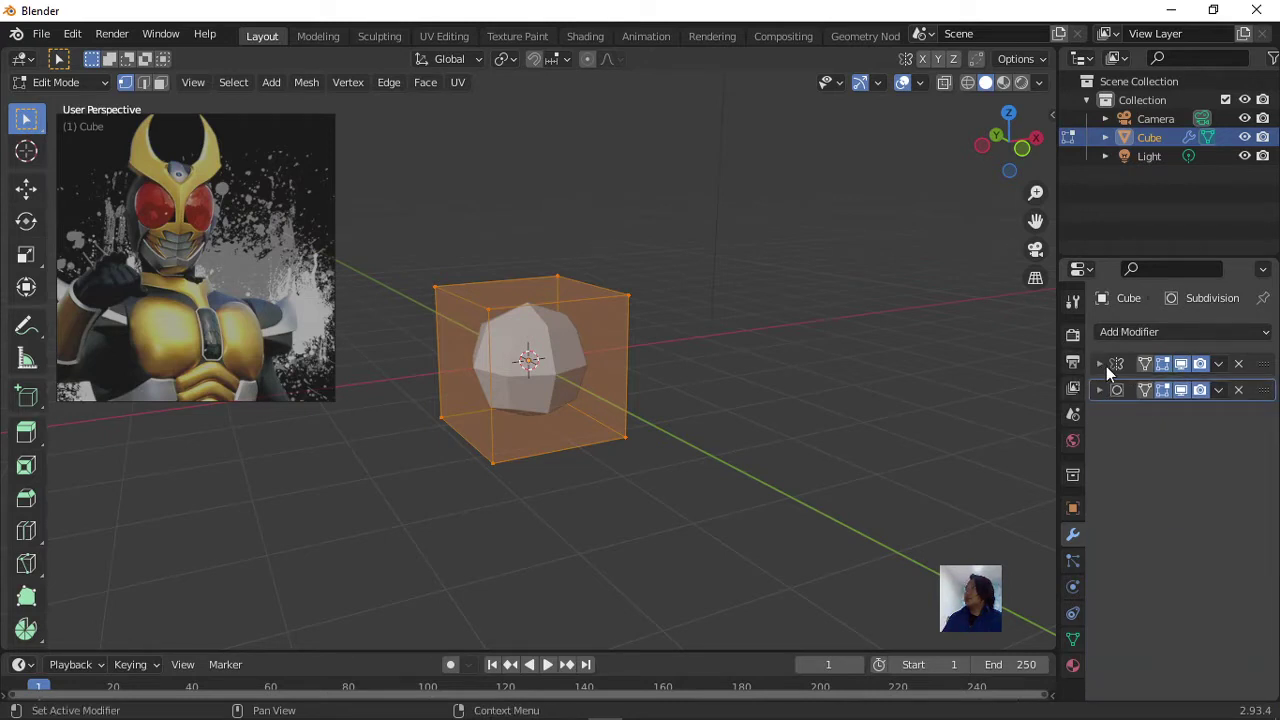
left_click(1102, 365)
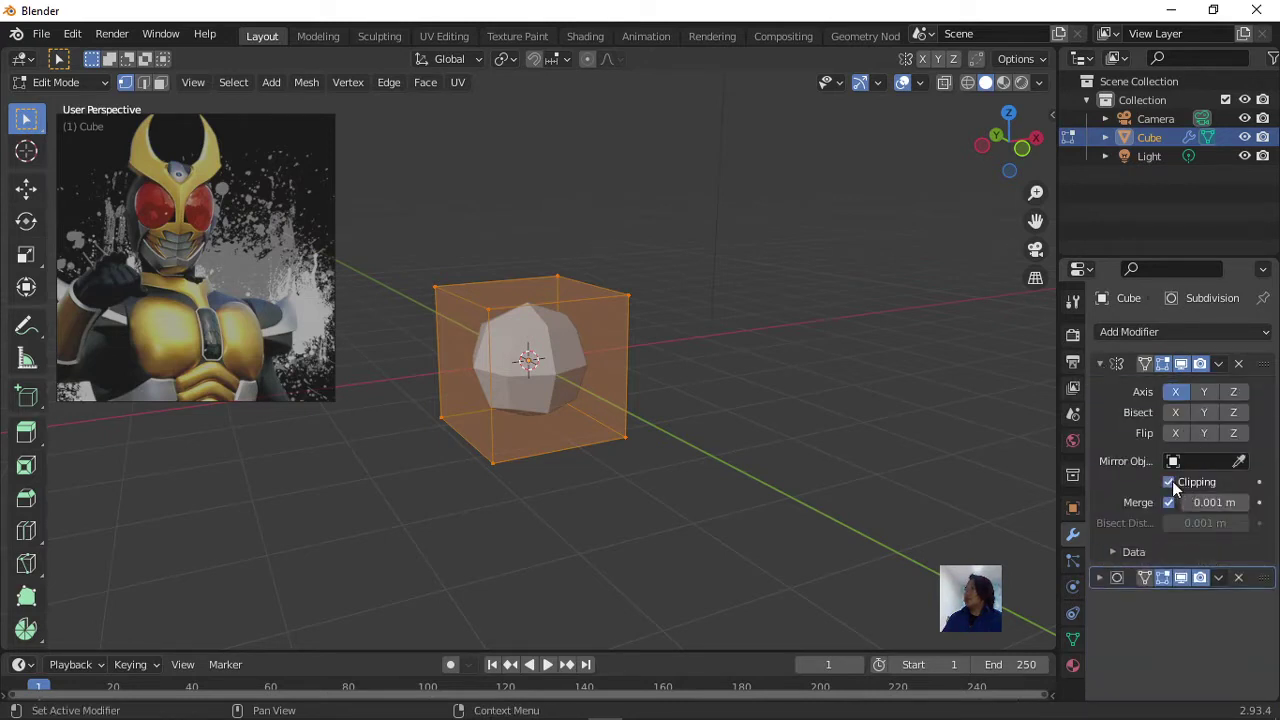
scroll(754, 443, "up", 2)
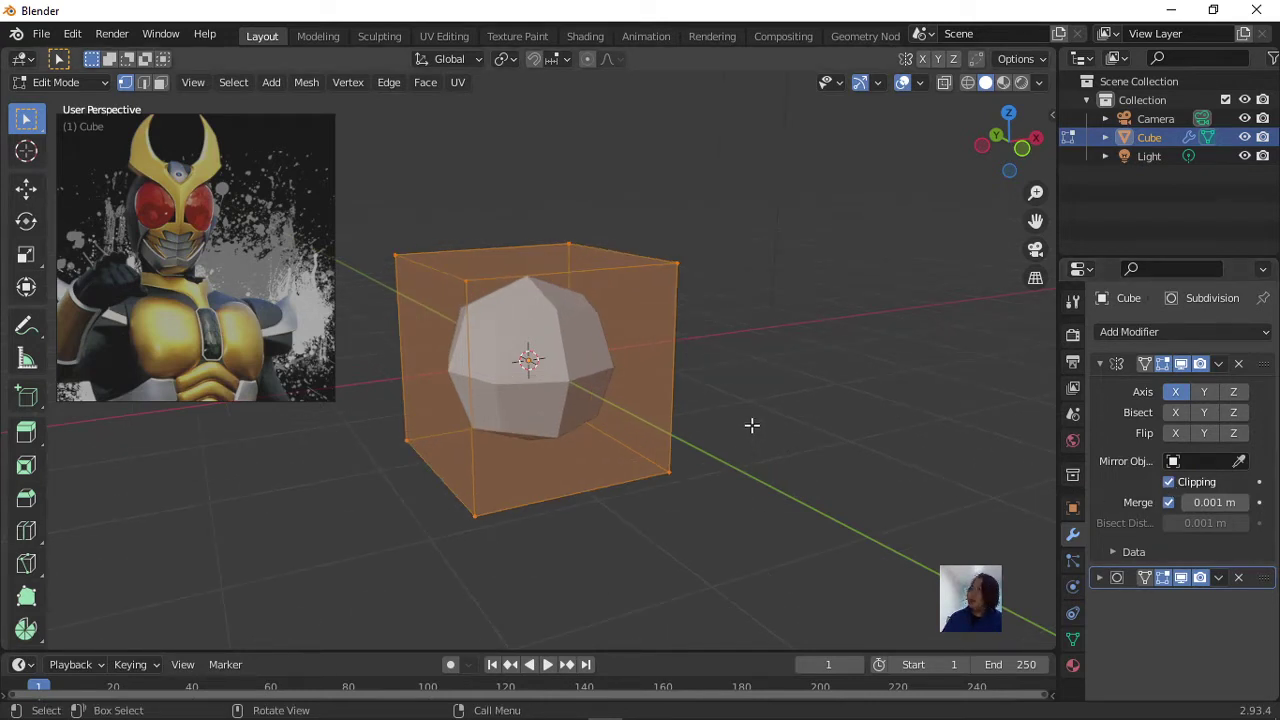
Delete the left face's vertices so only one half of the cube remains.
scroll(810, 385, "down", 2)
middle_click_drag(800, 391, 826, 391)
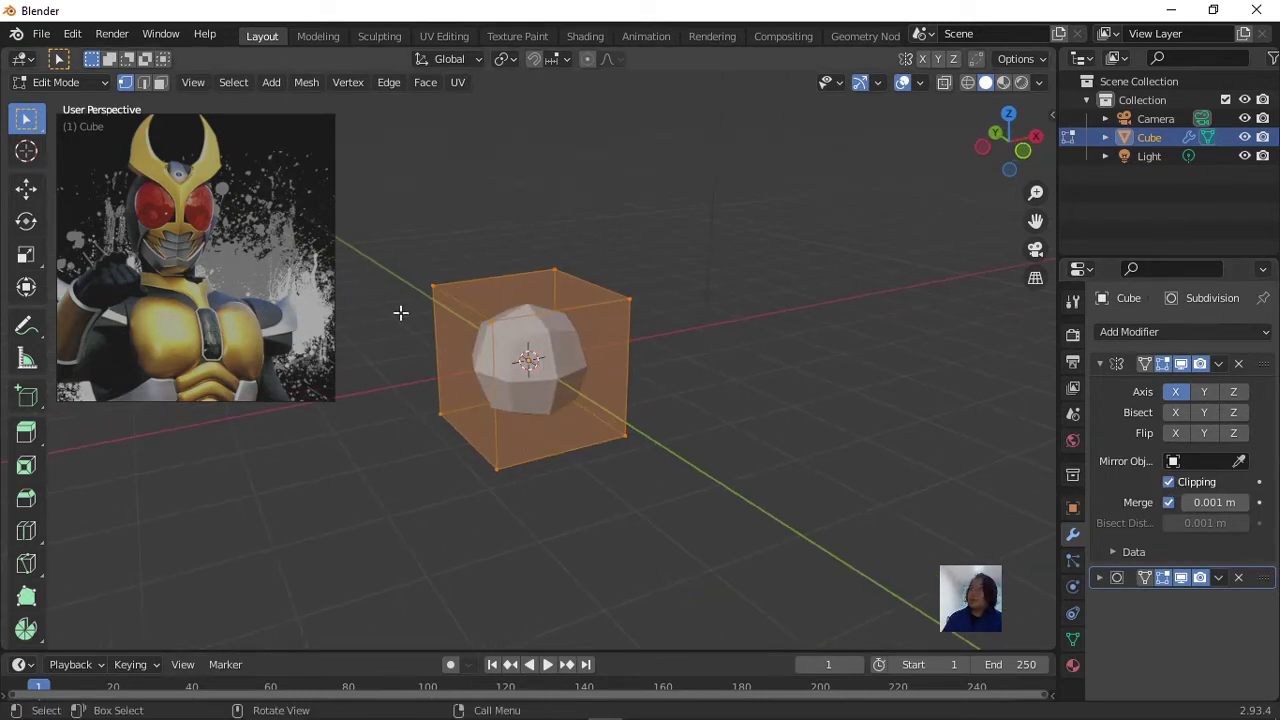
left_click(432, 286)
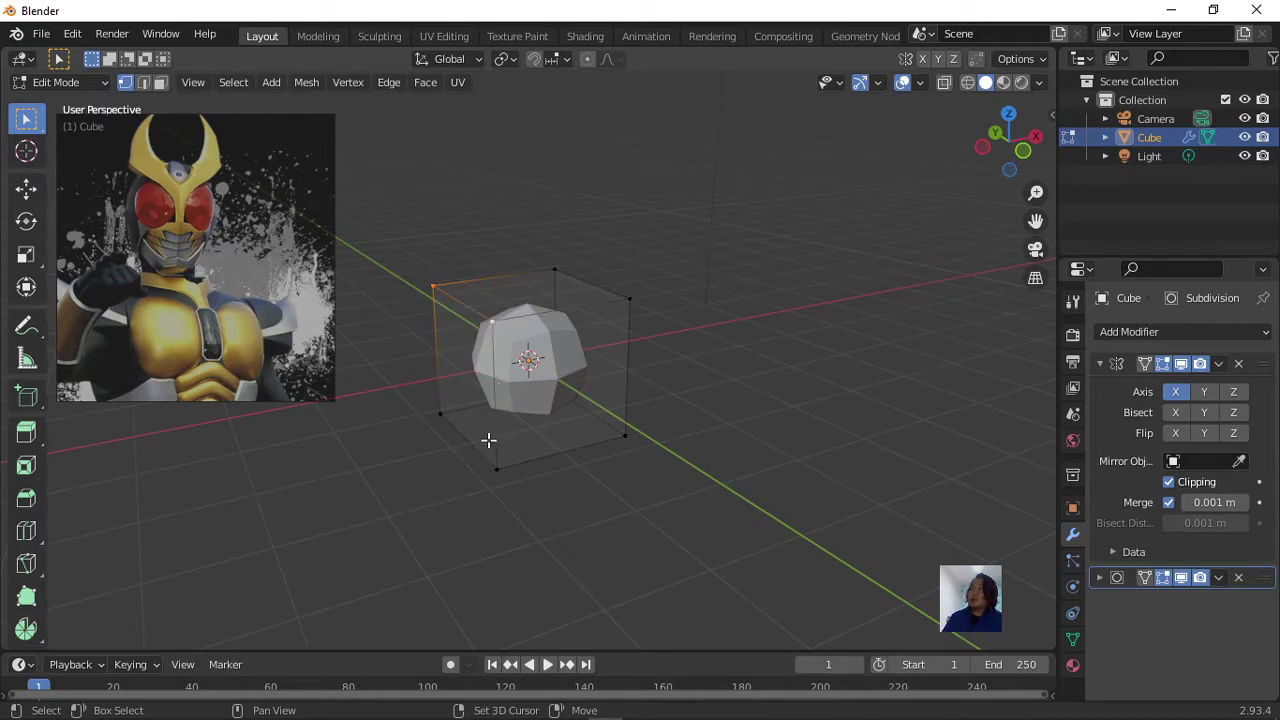
left_click(448, 421, "shift")
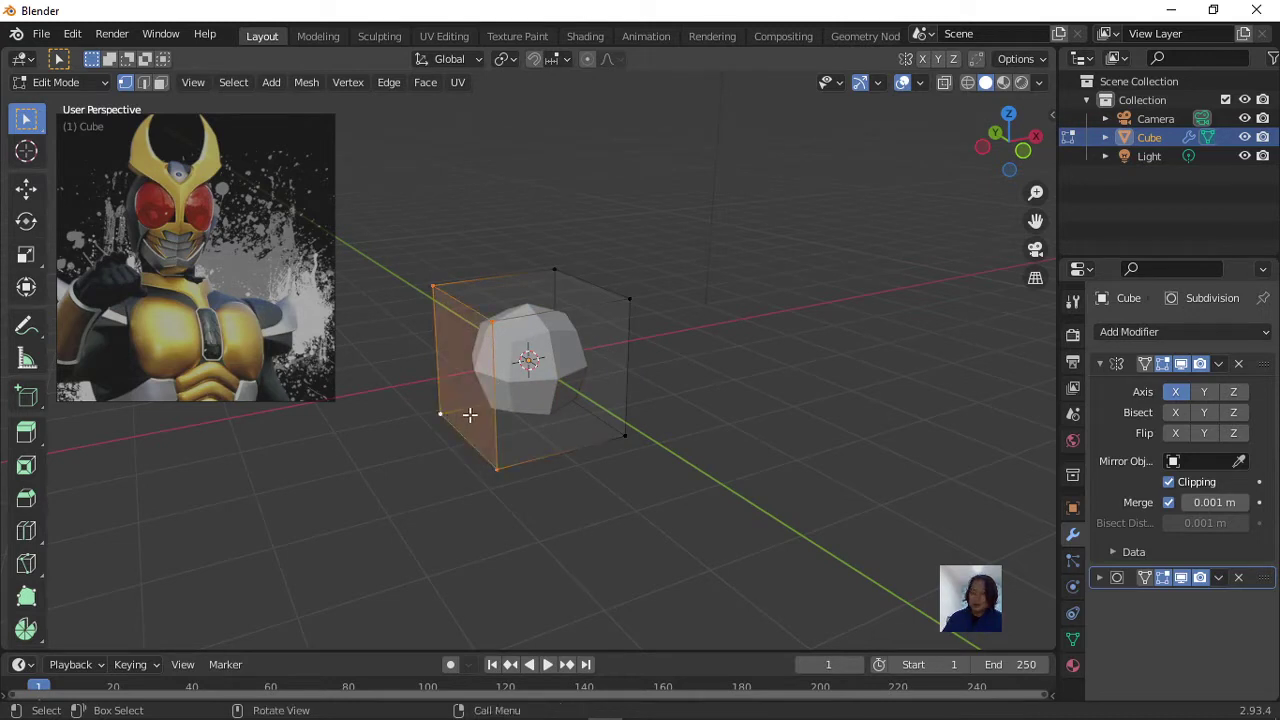
key("x")
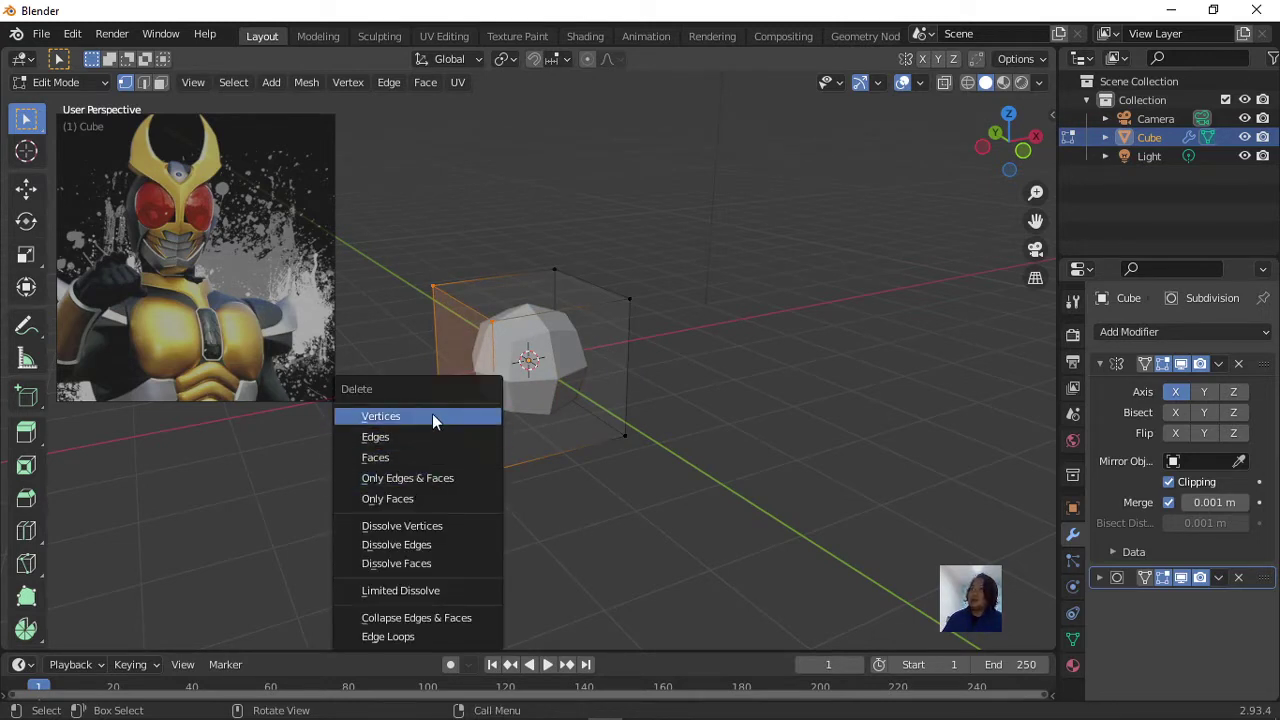
left_click(405, 459)
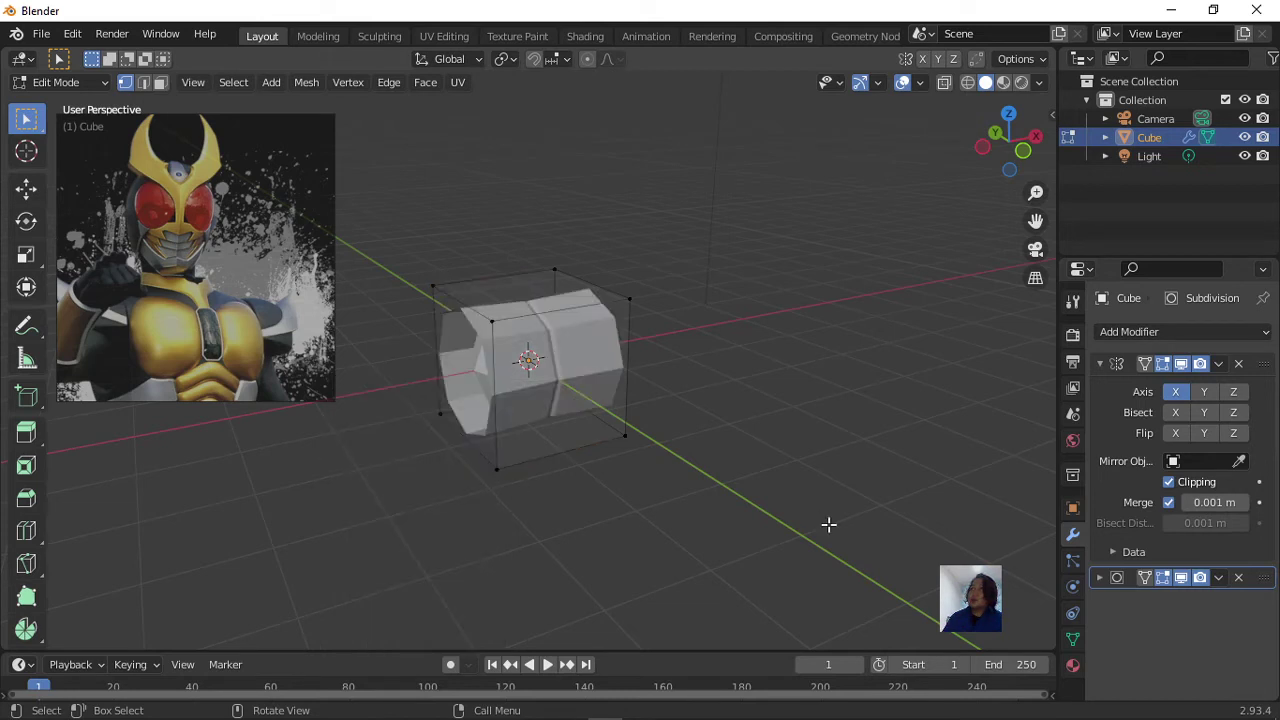
scroll(689, 475, "up", 2)
scroll(689, 475, "down", 3)
middle_click_drag(714, 471, 660, 494)
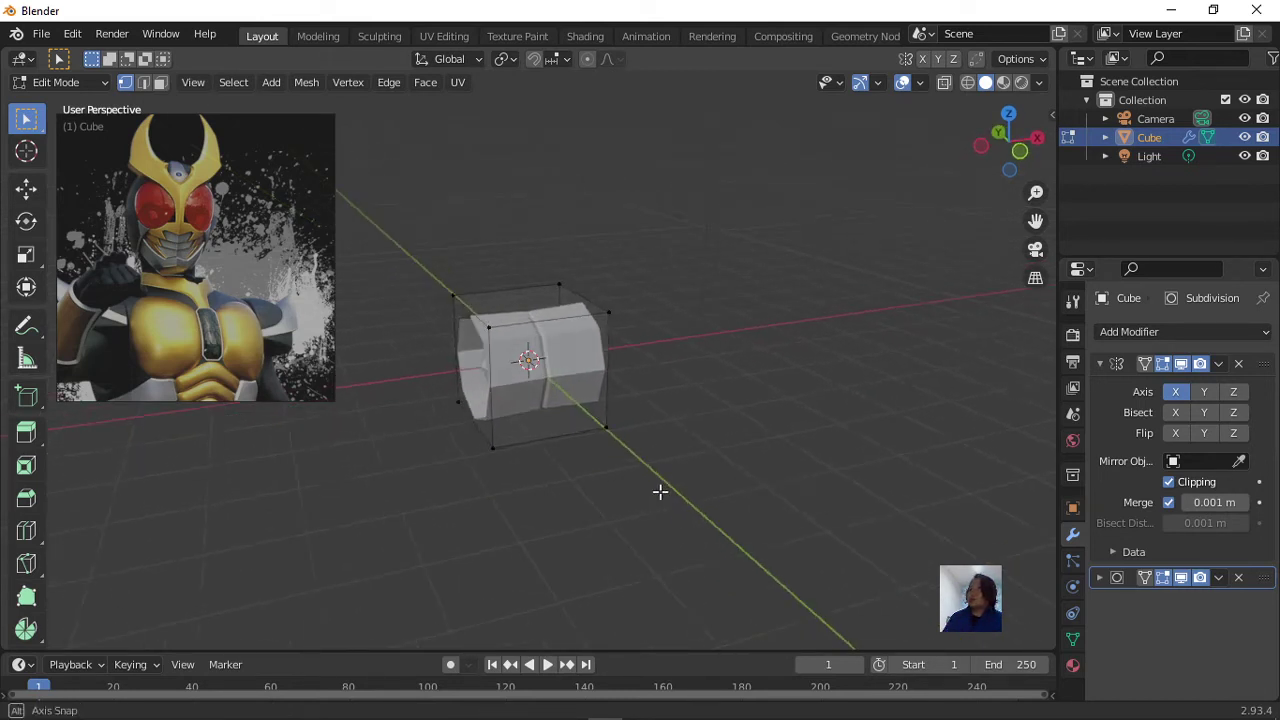
Move the cube's left-side vertices along X to reshape the mirrored, smoothed form.
left_click_drag(411, 256, 533, 492)
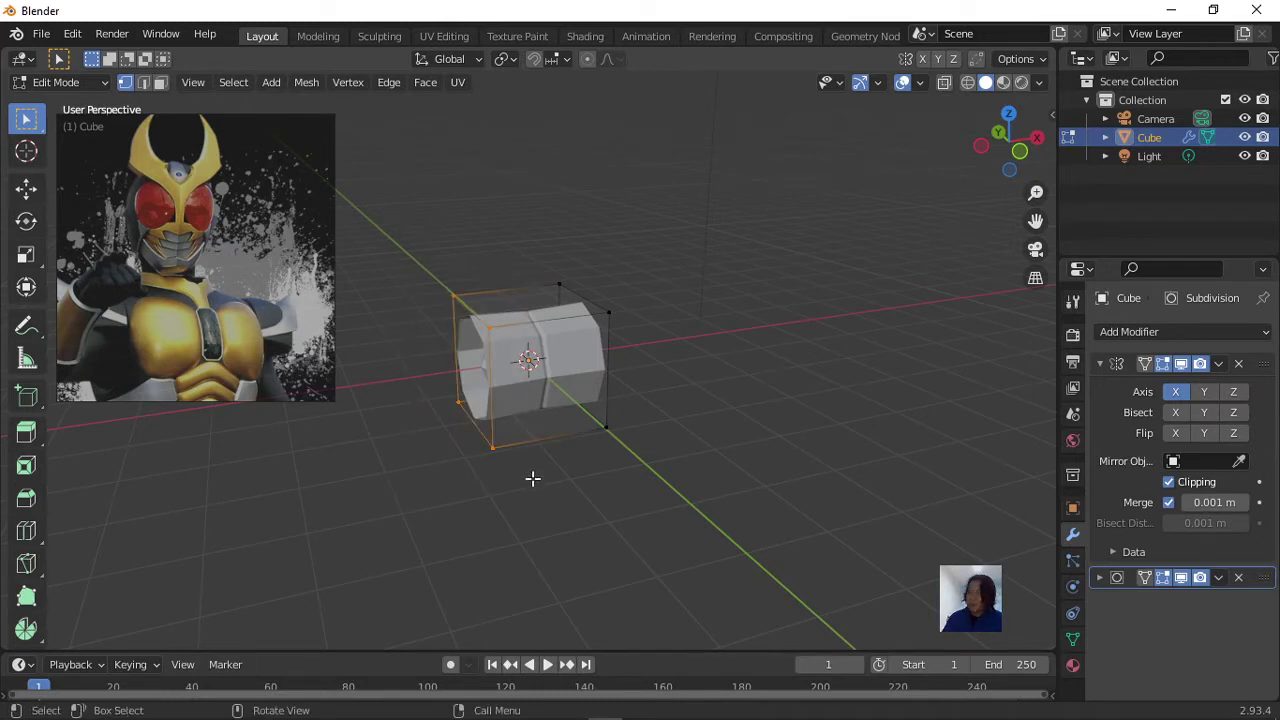
key("g")
key("x")
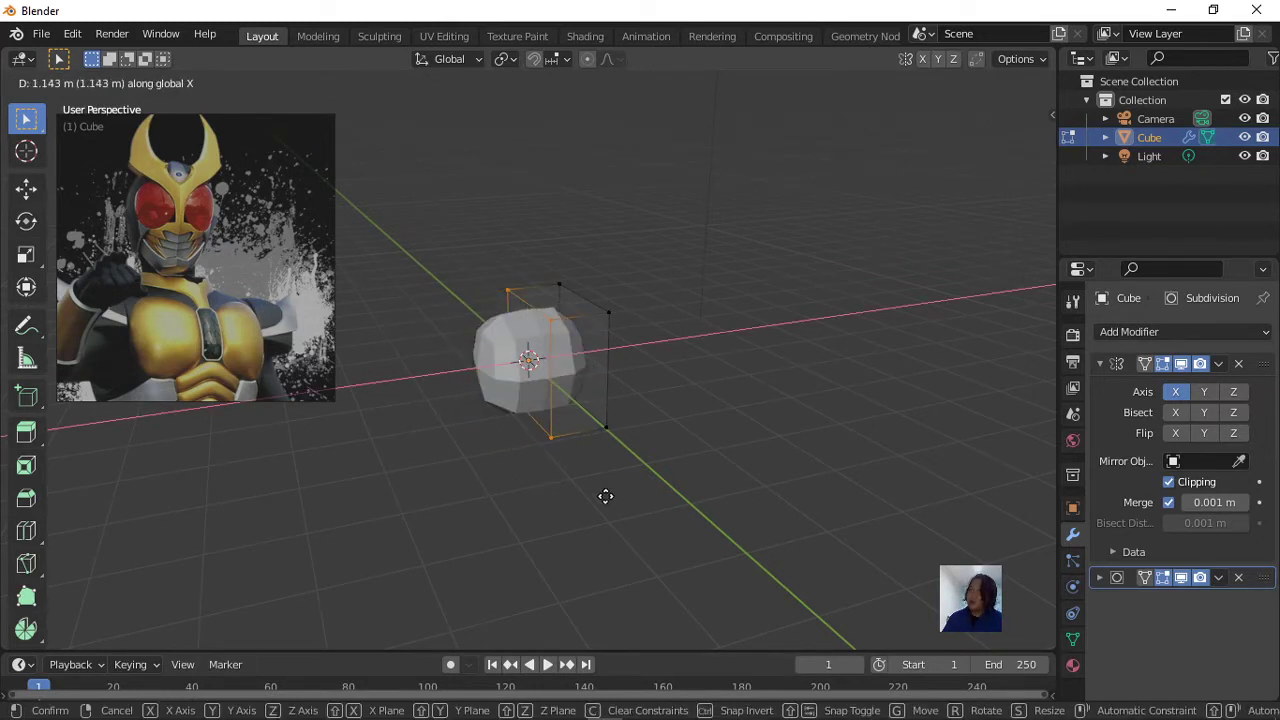
left_click(642, 498)
scroll(711, 434, "up", 5)
scroll(757, 434, "down", 4)
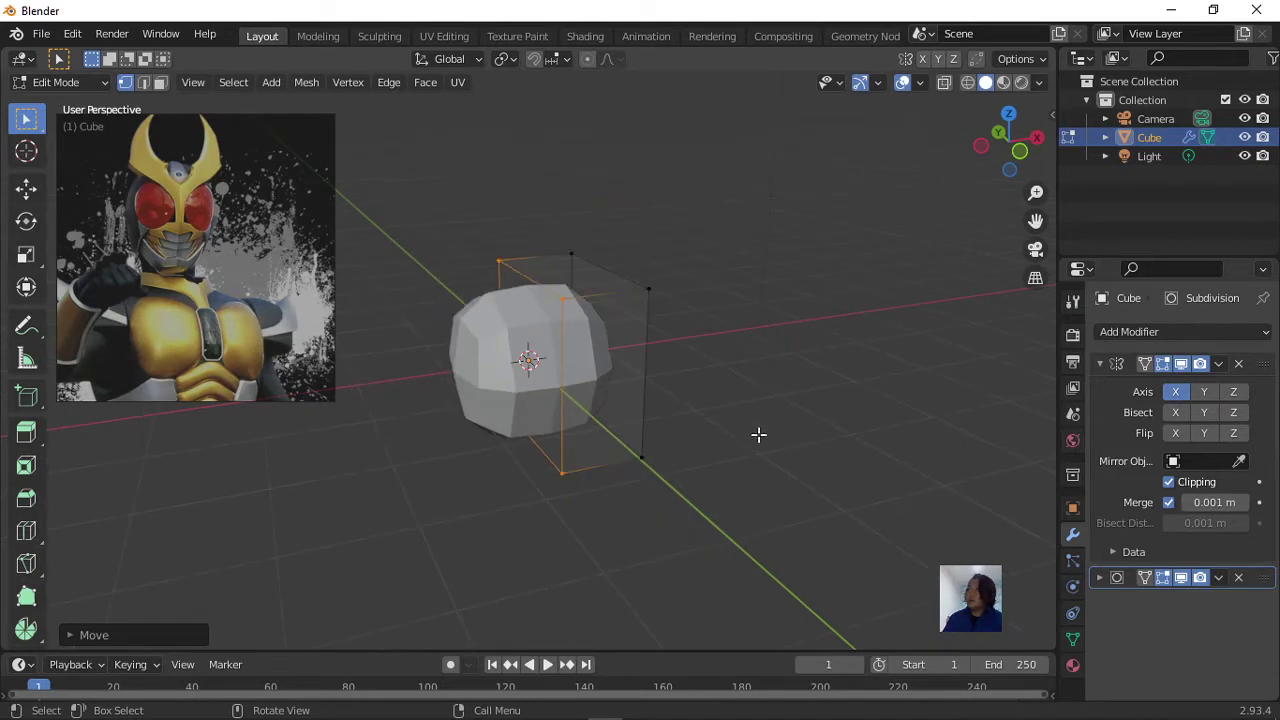
mouse_move(757, 434)
middle_mouse_down()
mouse_move(669, 460)
mouse_move(634, 420)
mouse_move(669, 406)
middle_mouse_up()
scroll(689, 420, "up", 3)
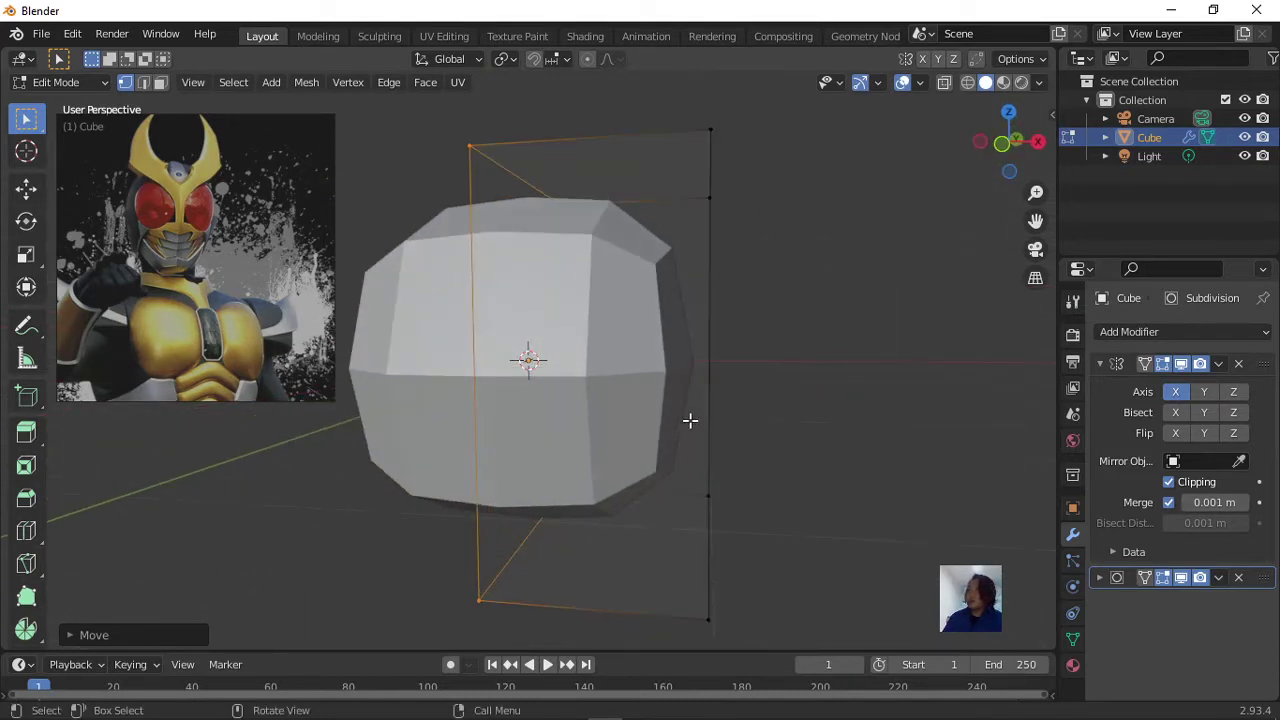
scroll(705, 478, "down", 3)
mouse_move(705, 478)
middle_mouse_down()
mouse_move(497, 534)
mouse_move(532, 495)
mouse_move(640, 454)
mouse_move(600, 434)
mouse_move(678, 441)
mouse_move(594, 457)
middle_mouse_up()
key("ctrl+r")
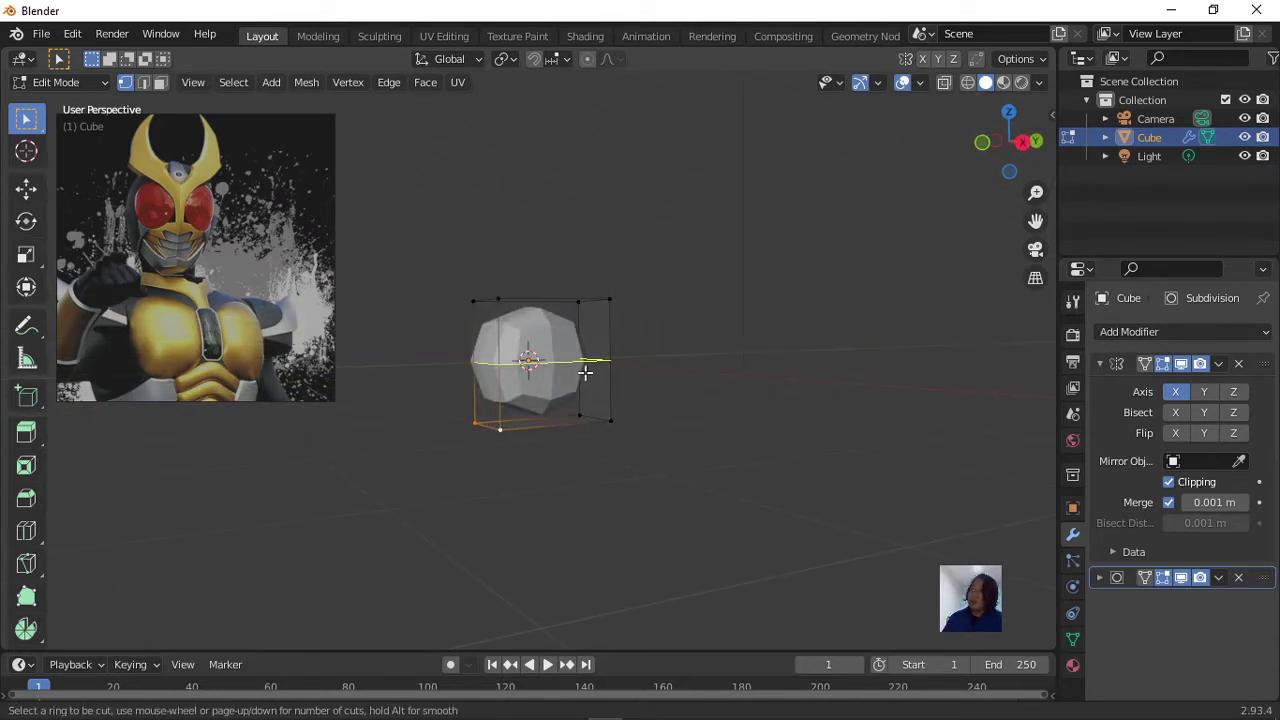
Place and confirm a loop cut around the mesh.
left_click(550, 408)
left_click(571, 420)
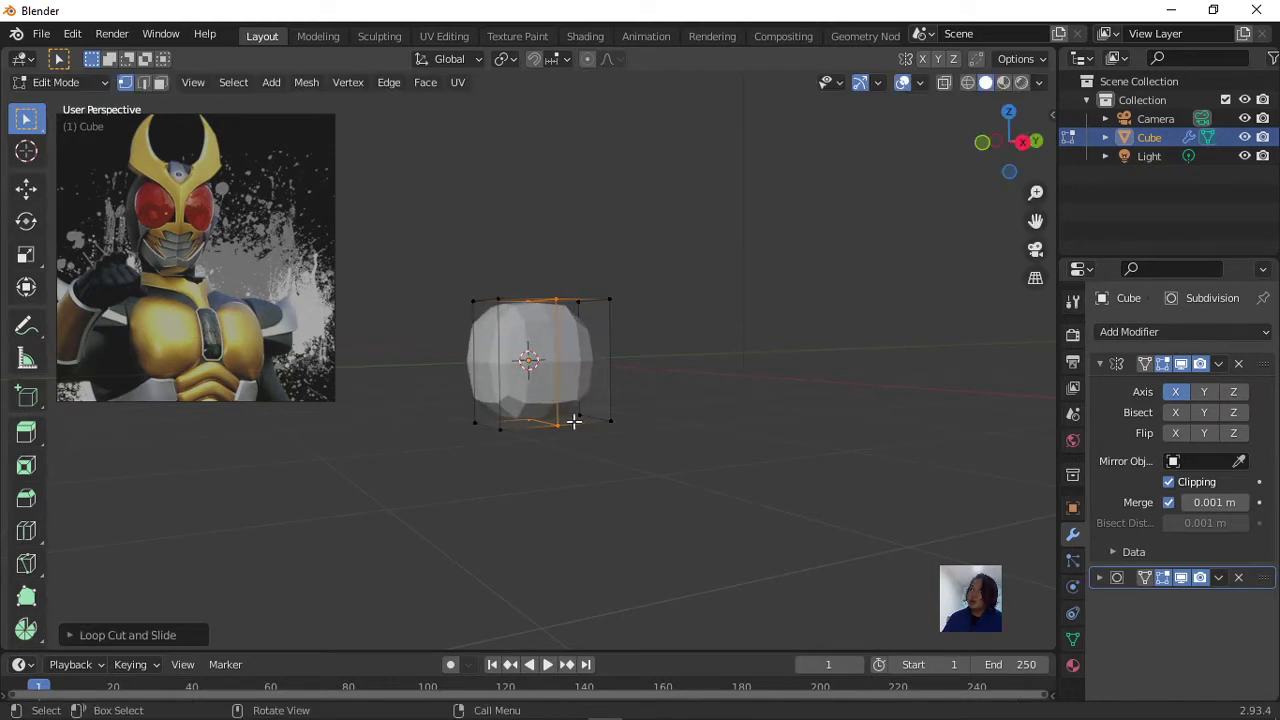
scroll(582, 422, "up", 3)
scroll(582, 422, "down", 3)
mouse_move(577, 423)
middle_mouse_down()
mouse_move(614, 457)
mouse_move(708, 463)
mouse_move(566, 430)
mouse_move(483, 440)
mouse_move(500, 423)
middle_mouse_up()
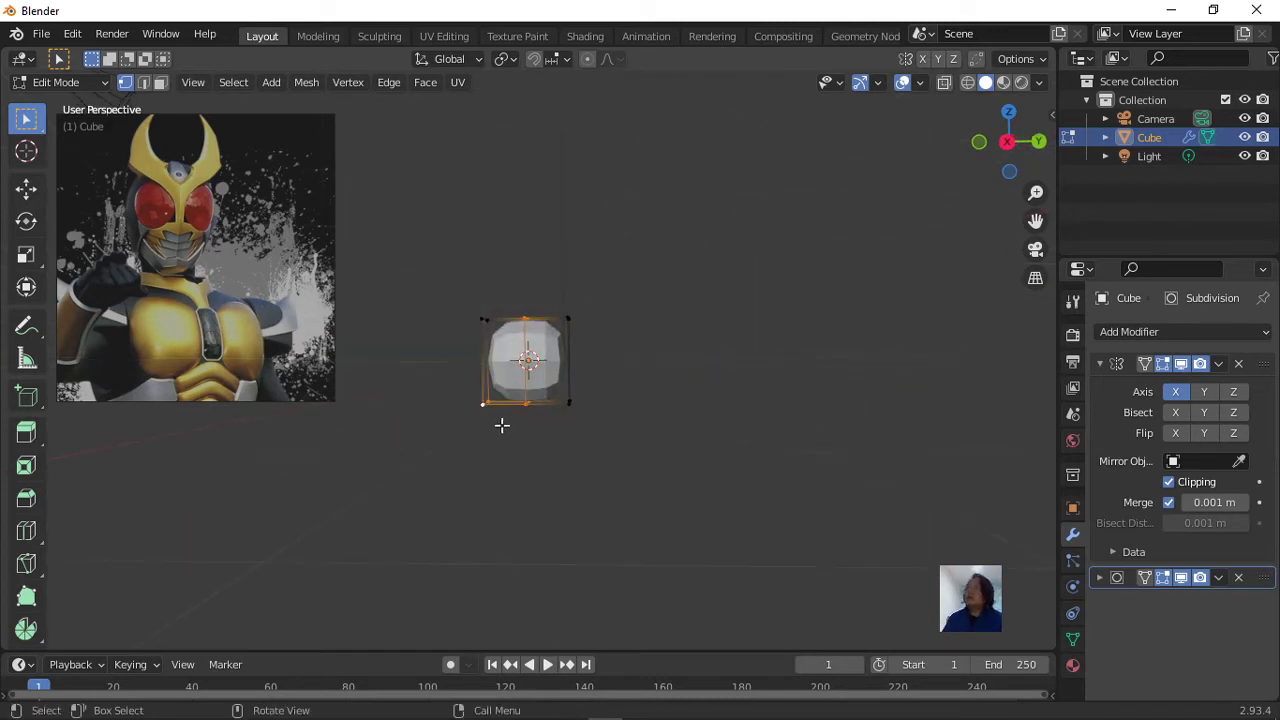
key("g")
key("Escape")
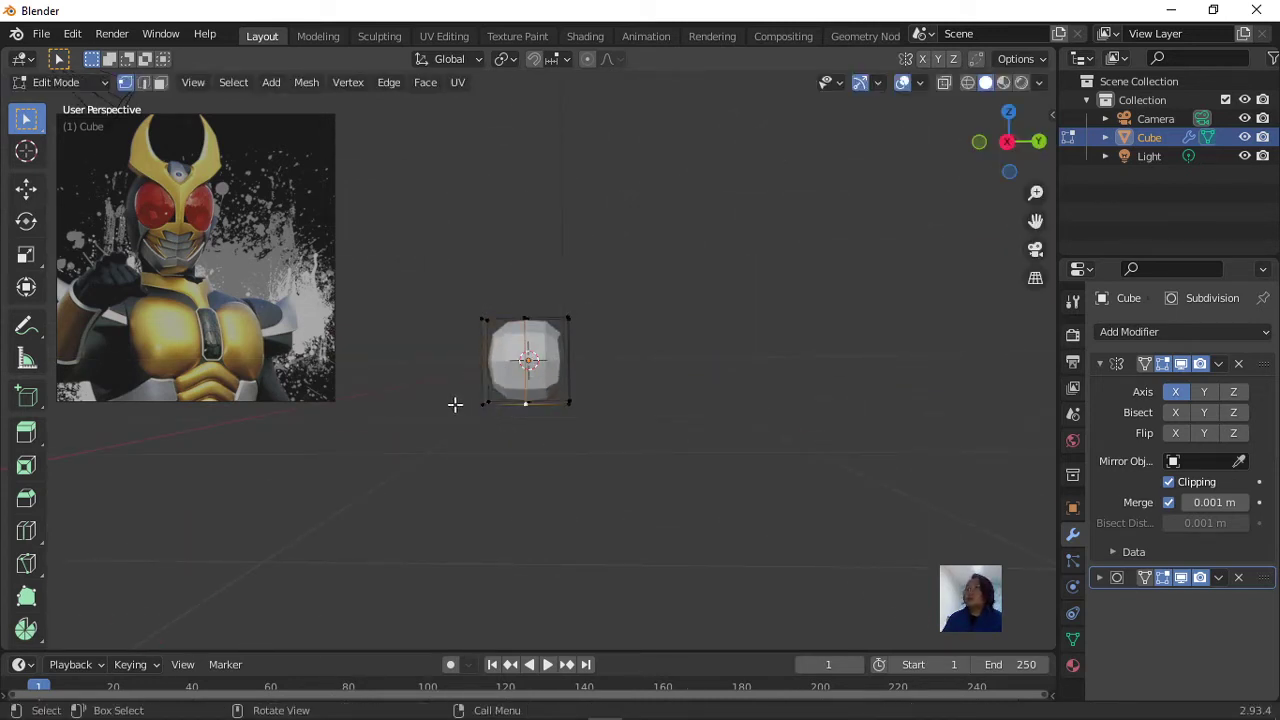
scroll(484, 409, "up", 4)
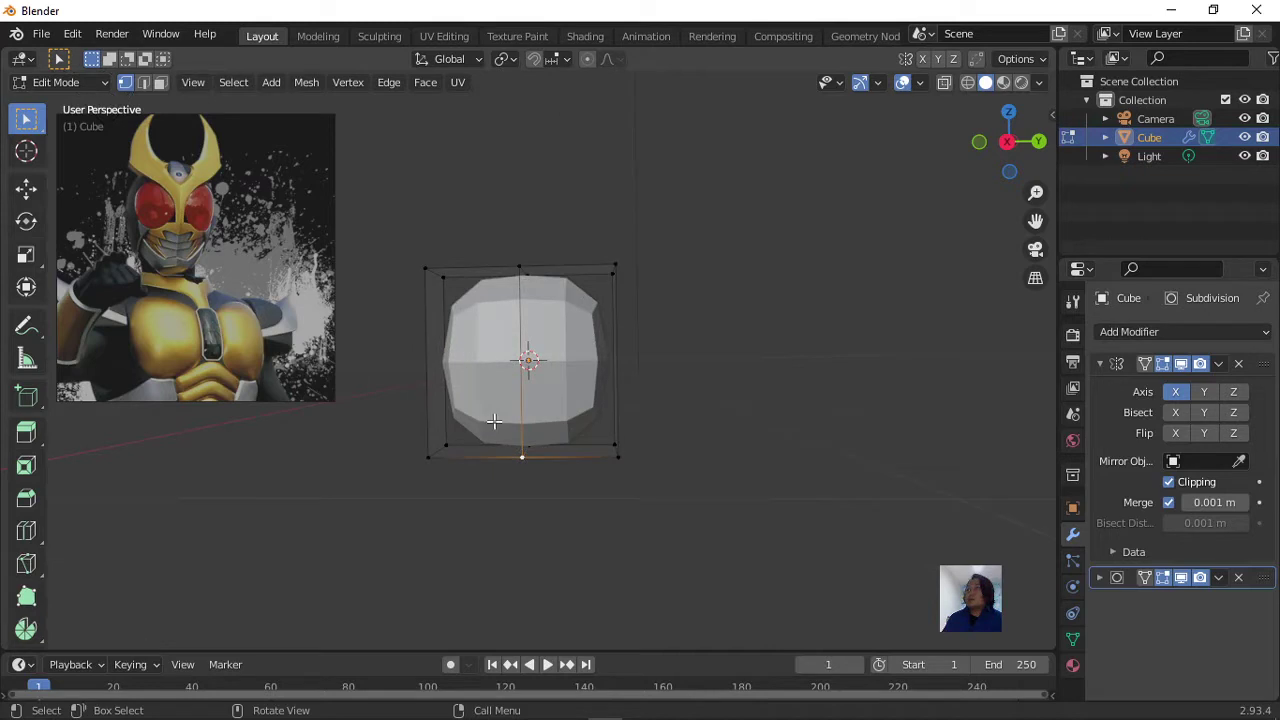
Turn on X-ray, box-select the bottom-left corner, and switch to Right Orthographic view.
left_click(942, 83)
scroll(383, 542, "down", 3)
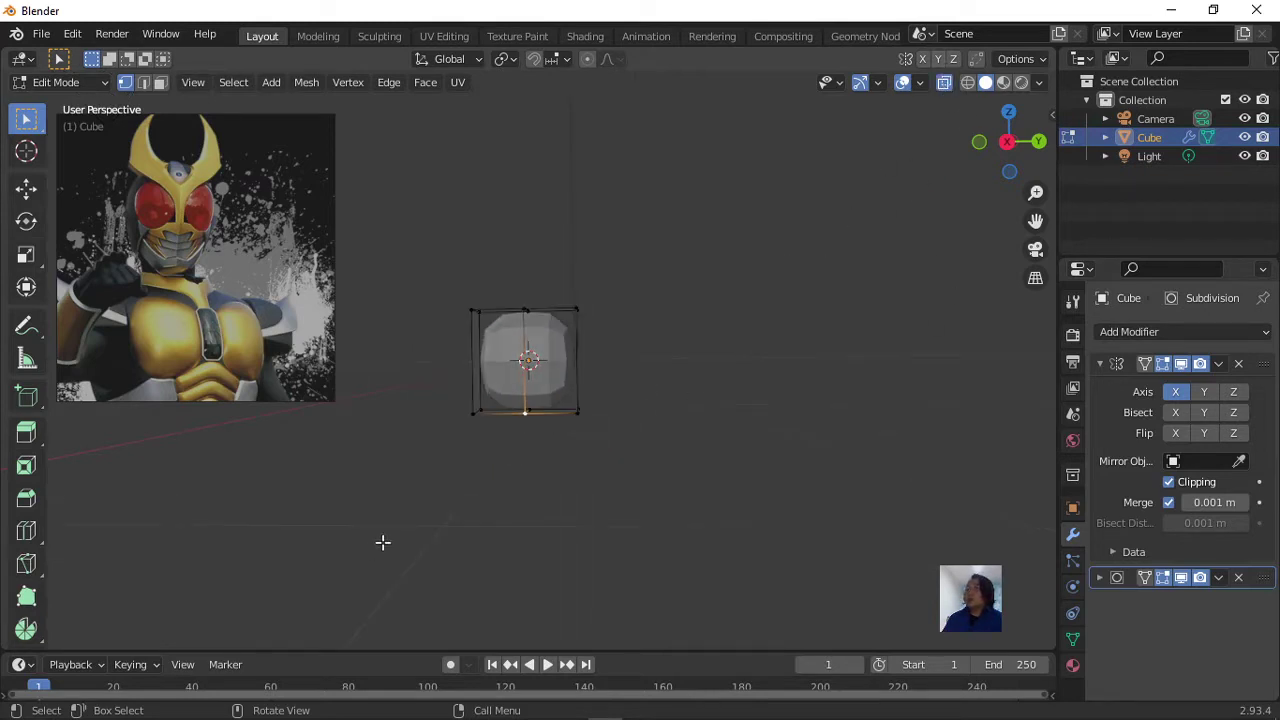
left_click_drag(449, 385, 506, 453)
middle_click_drag(491, 483, 494, 480)
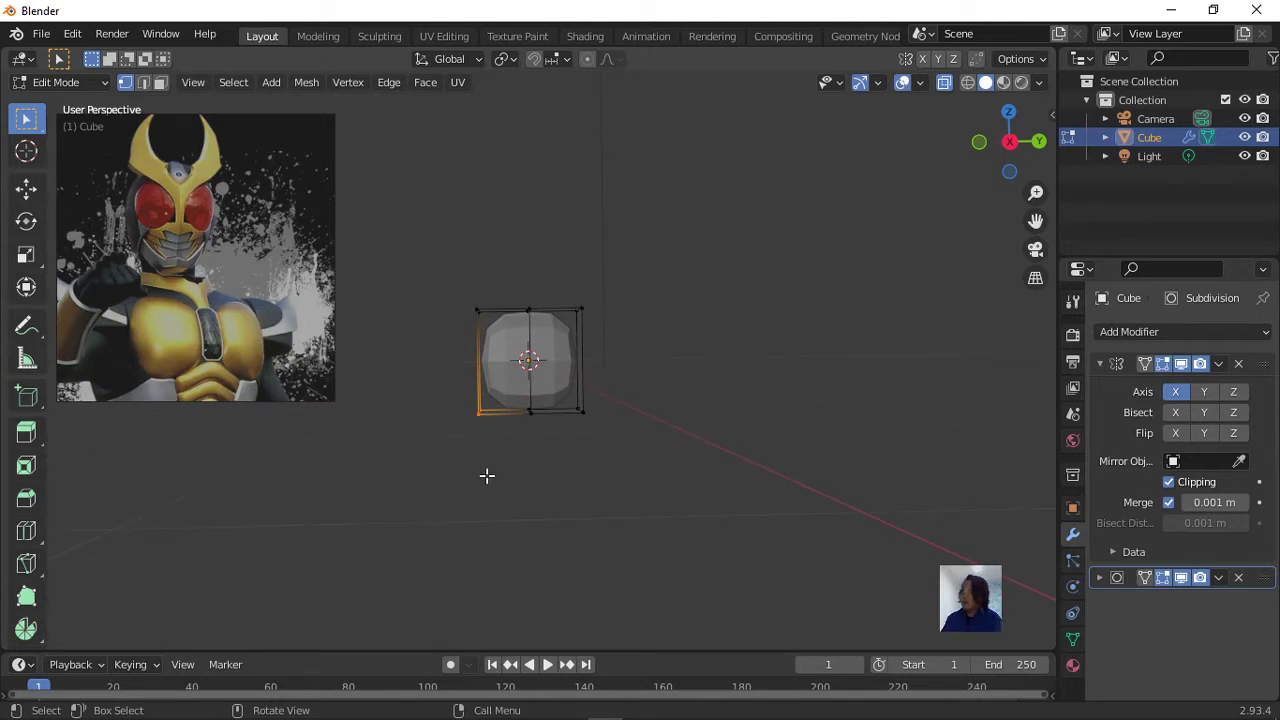
key("KP_3")
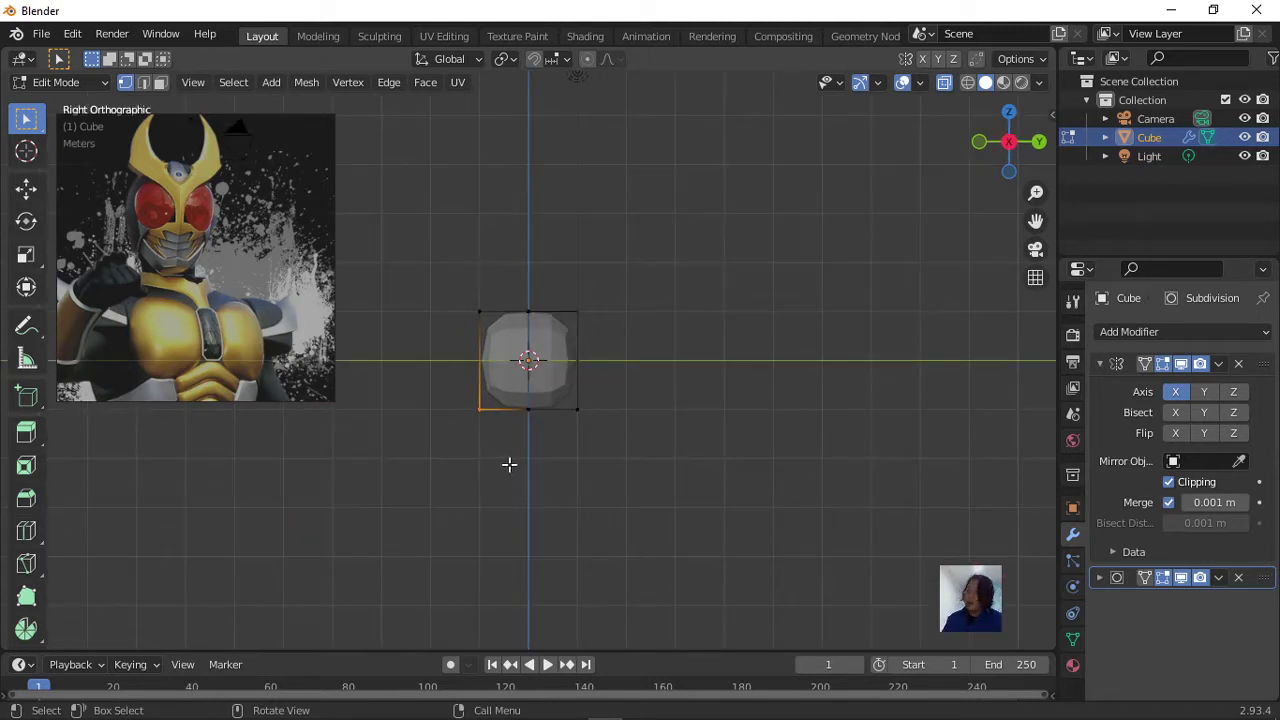
Pull the bottom corner down and out, then raise the upper-left vertex.
key("g")
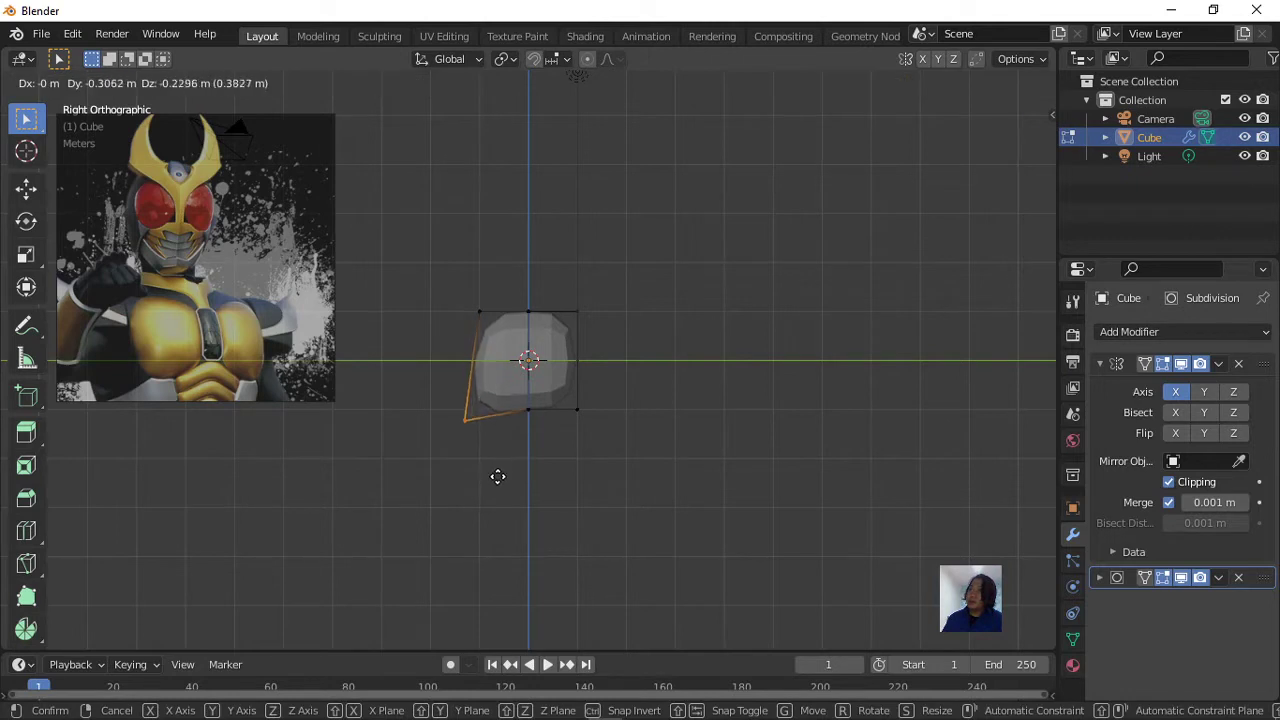
left_click(495, 490)
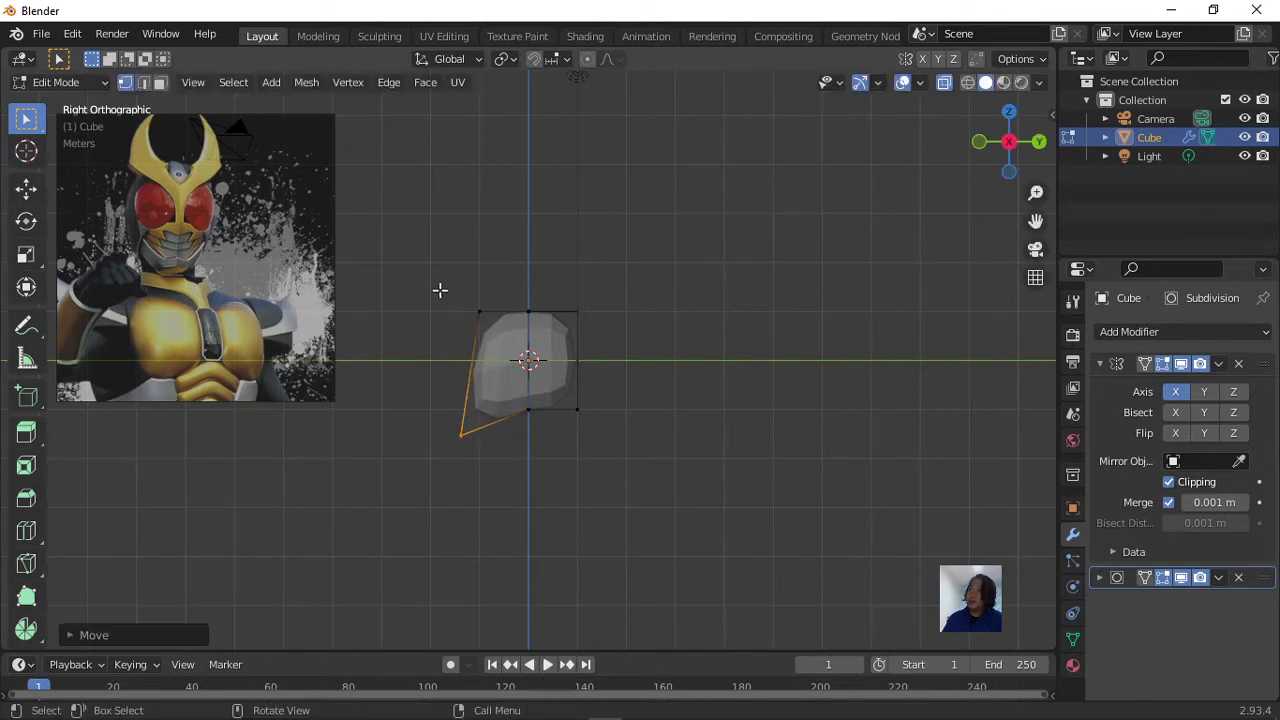
left_click_drag(440, 290, 497, 340)
key("g")
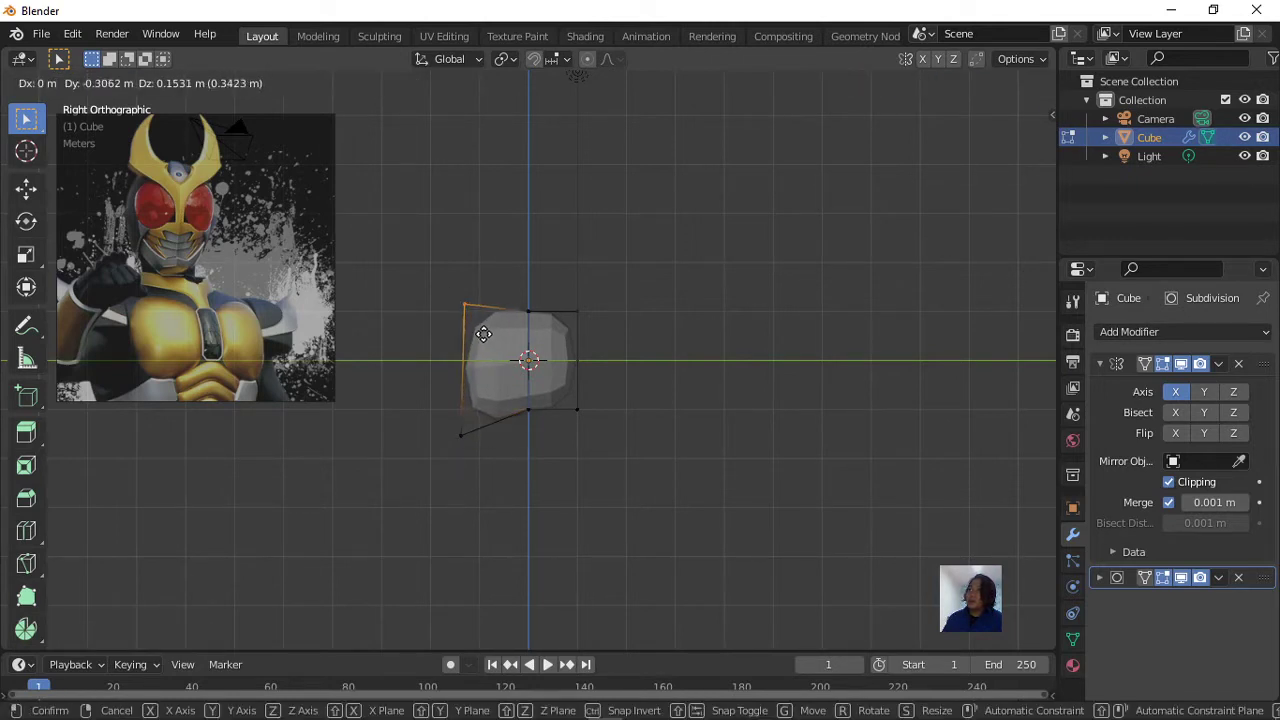
left_click(483, 334)
scroll(550, 396, "up", 3)
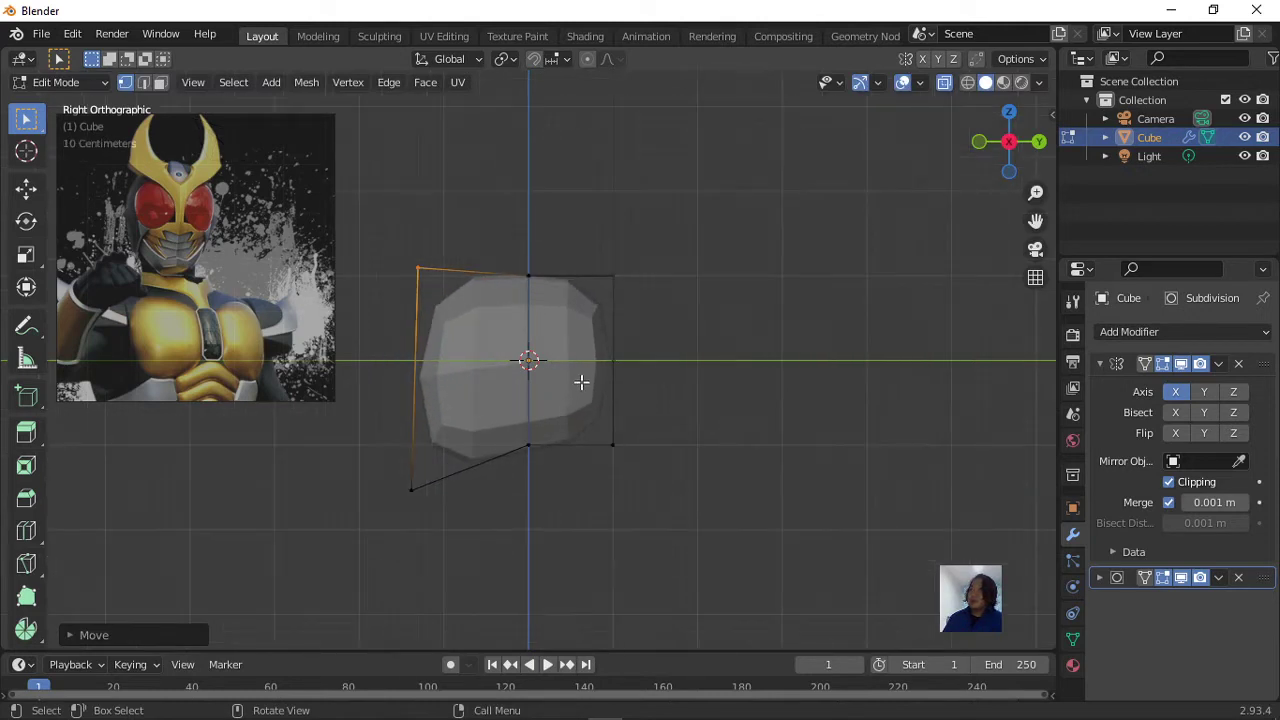
Add a centred horizontal edge loop, then raise the top-middle and top-right vertices.
key("ctrl+r")
left_click(581, 380)
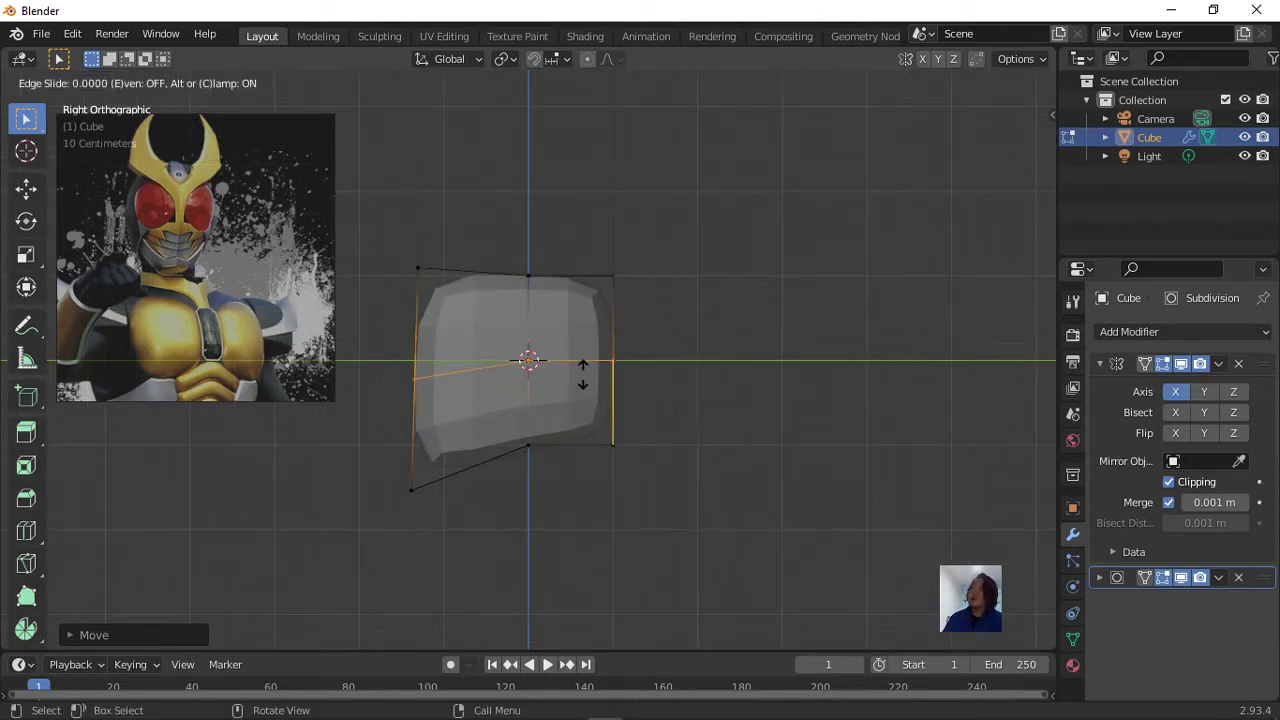
right_click(582, 375)
left_click_drag(495, 241, 548, 310)
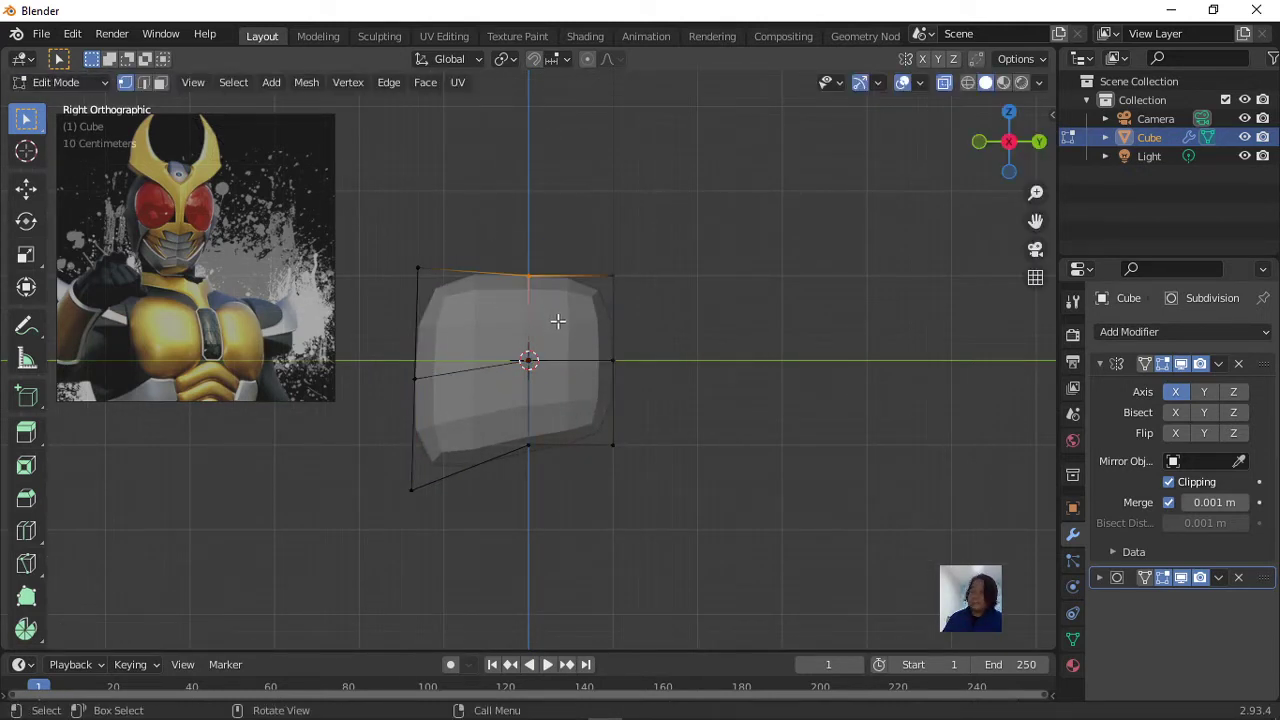
key("g")
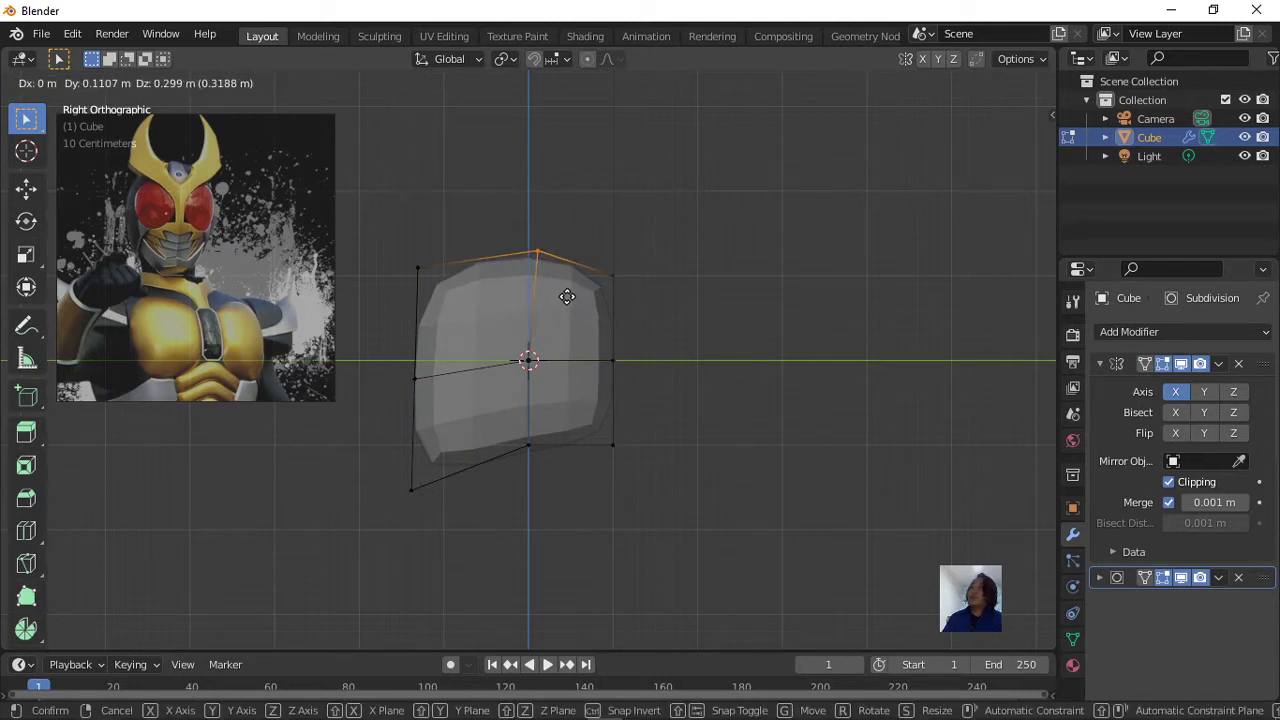
left_click(565, 298)
mouse_move(596, 260)
left_mouse_down()
mouse_move(632, 322)
mouse_move(624, 382)
left_mouse_up()
key("g")
left_click(645, 308)
Push the right-middle and left-middle vertices outward to widen the profile.
key("g")
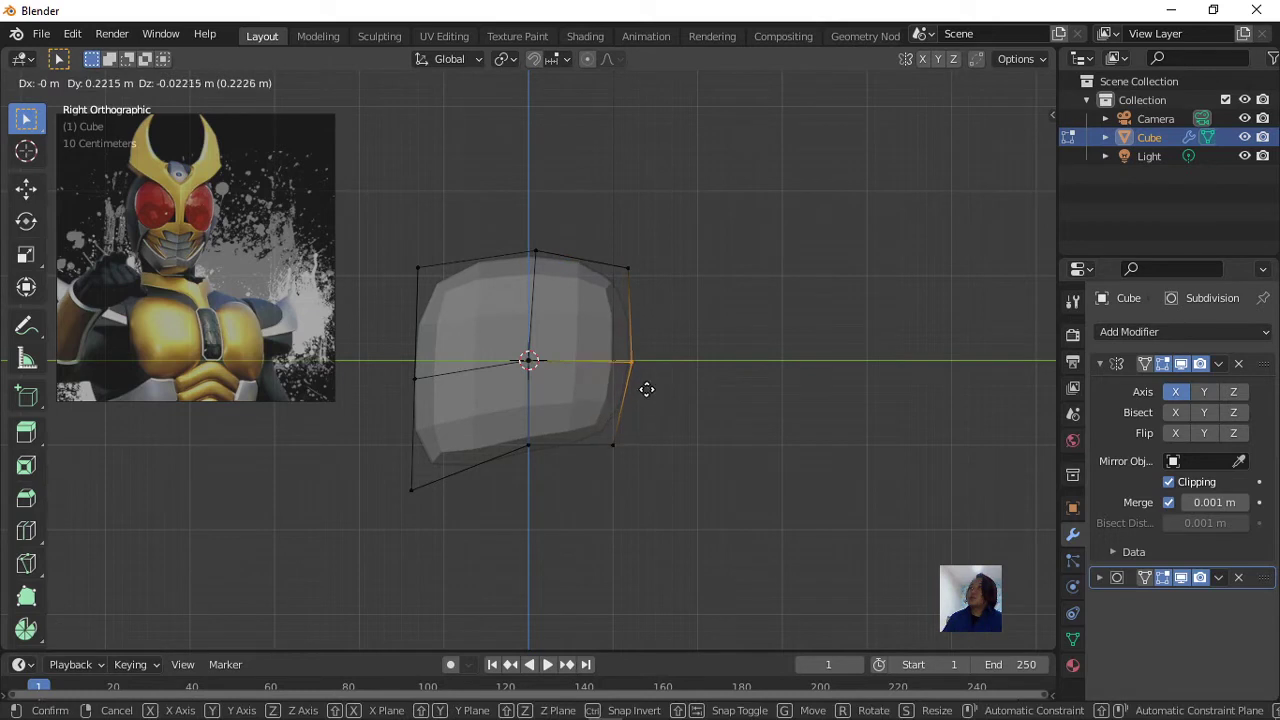
left_click(649, 389)
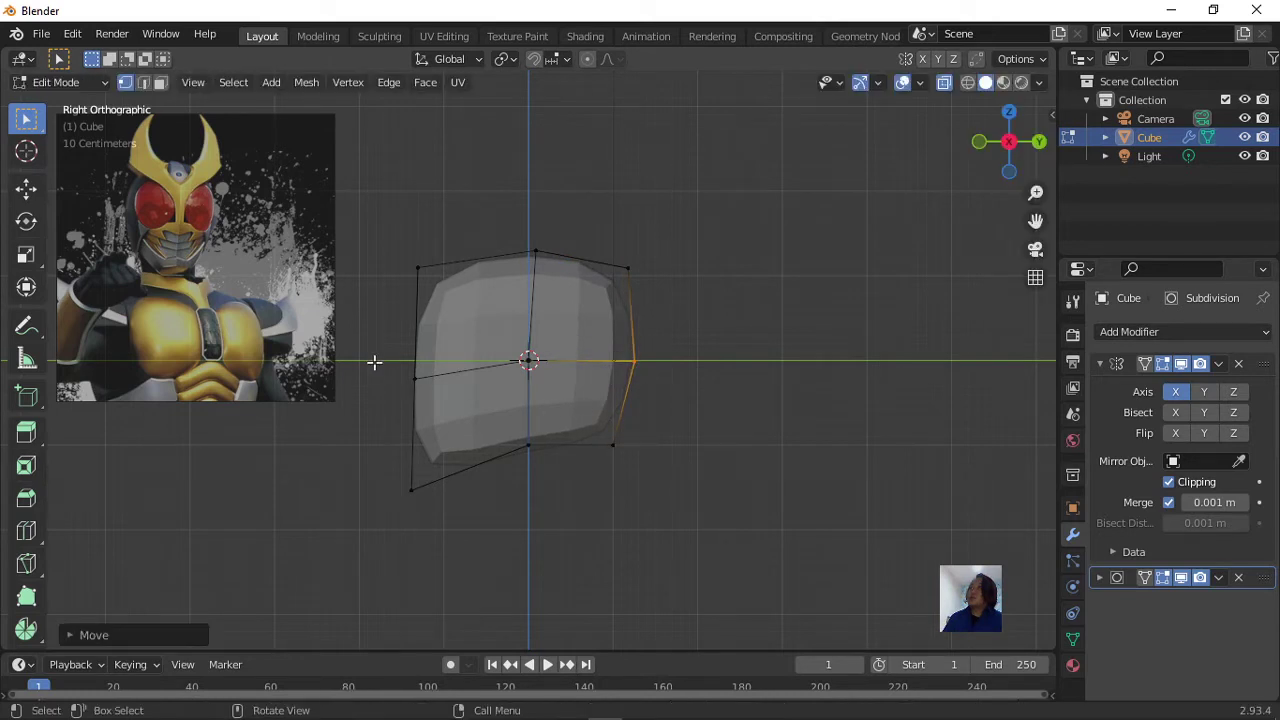
left_click_drag(374, 358, 443, 398)
key("g")
left_click(426, 389)
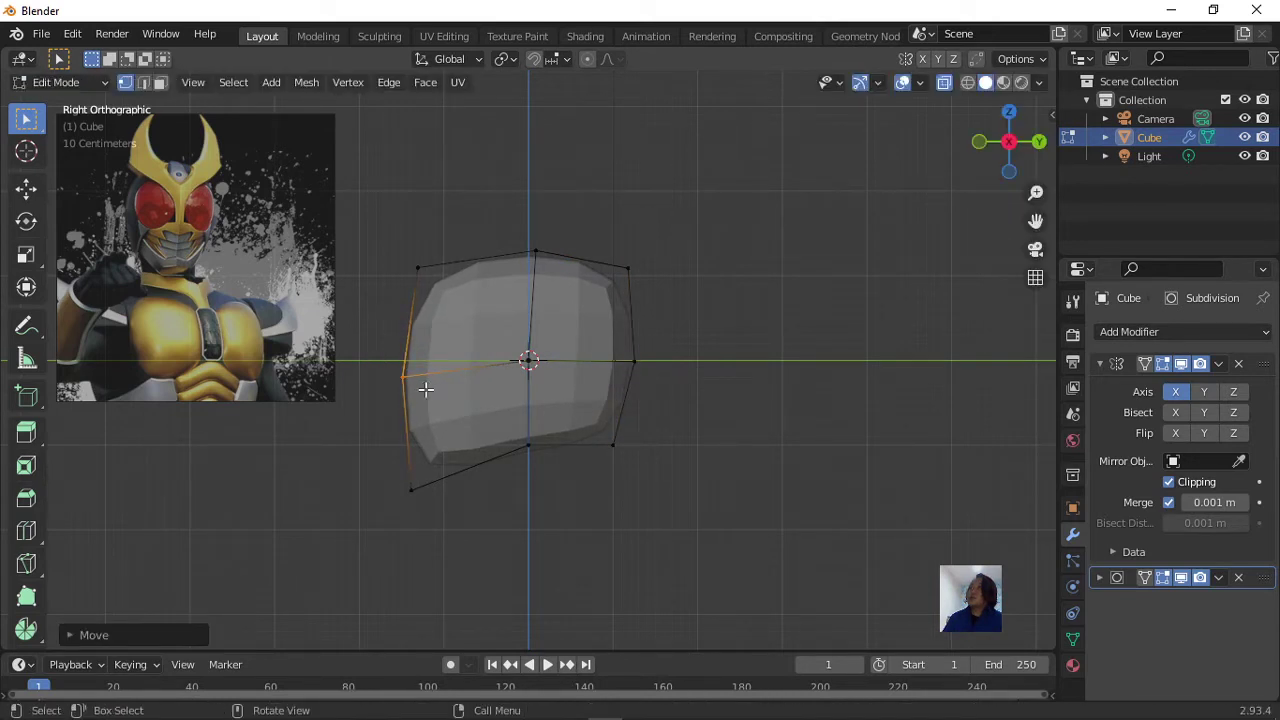
scroll(513, 414, "down", 2)
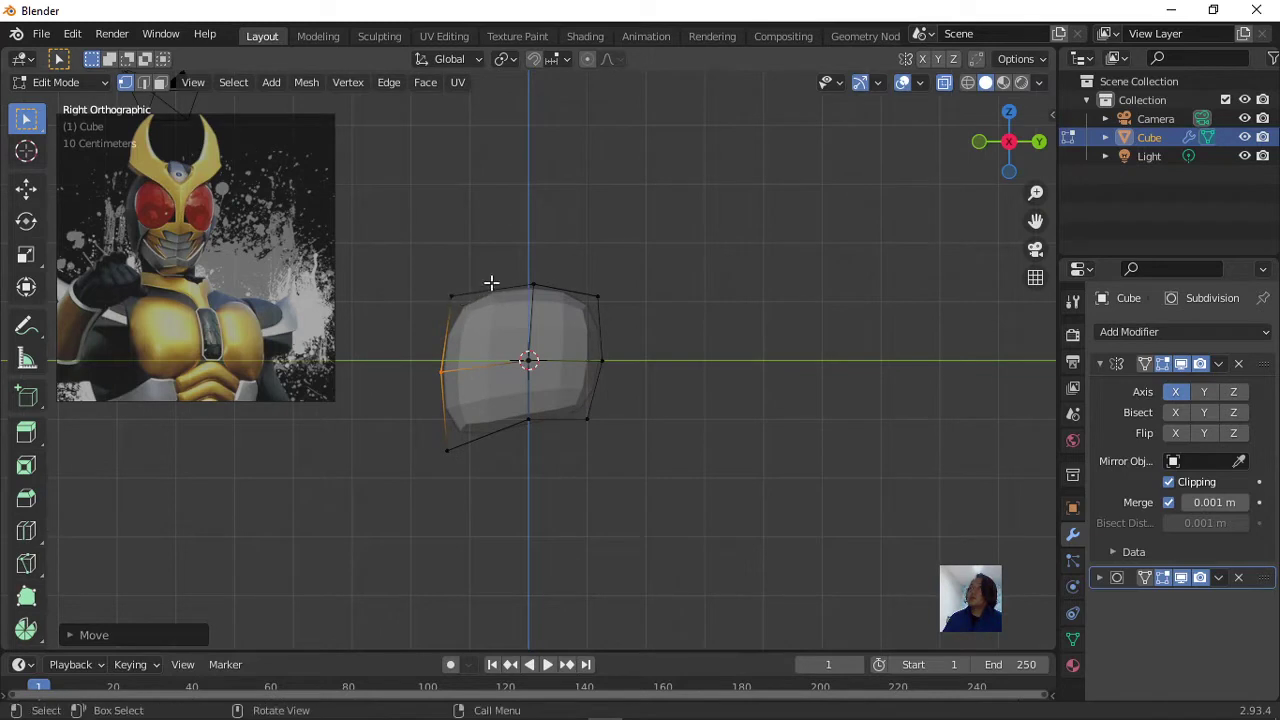
Scale the selected faces down to about 0.8, then return to Object Mode.
middle_click_drag(491, 283, 545, 322)
left_click(488, 325)
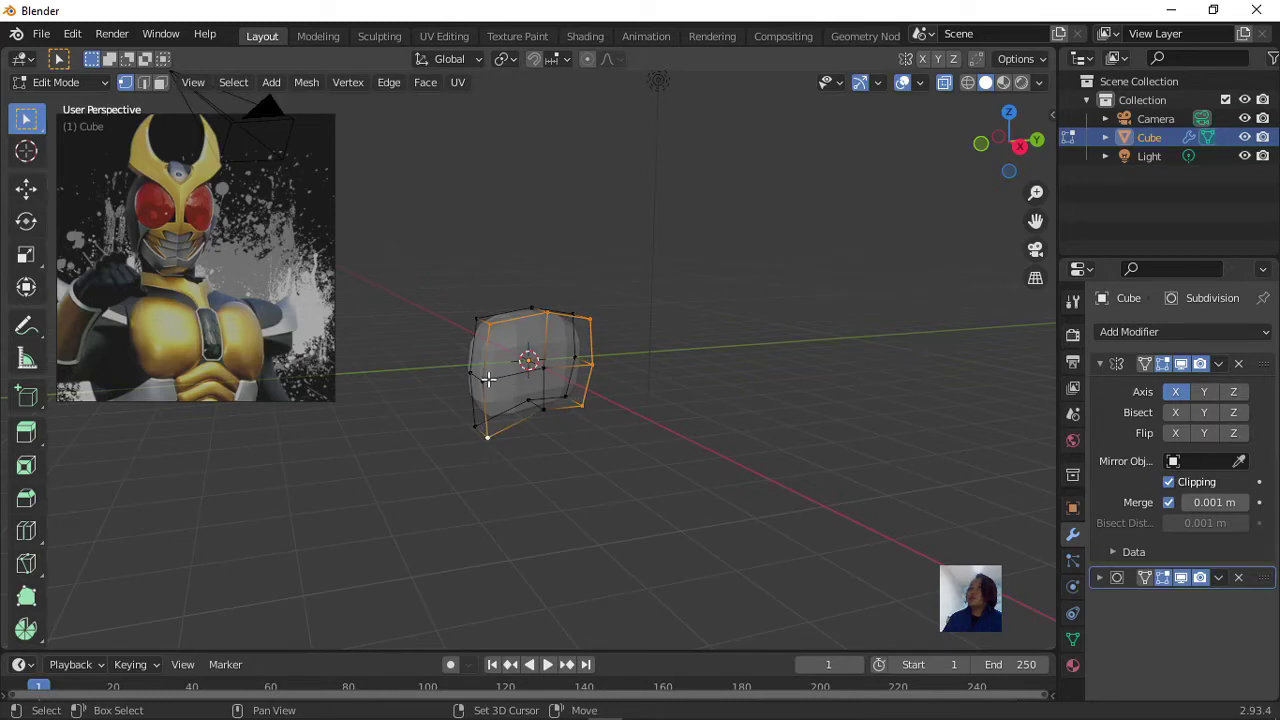
scroll(614, 420, "up", 4)
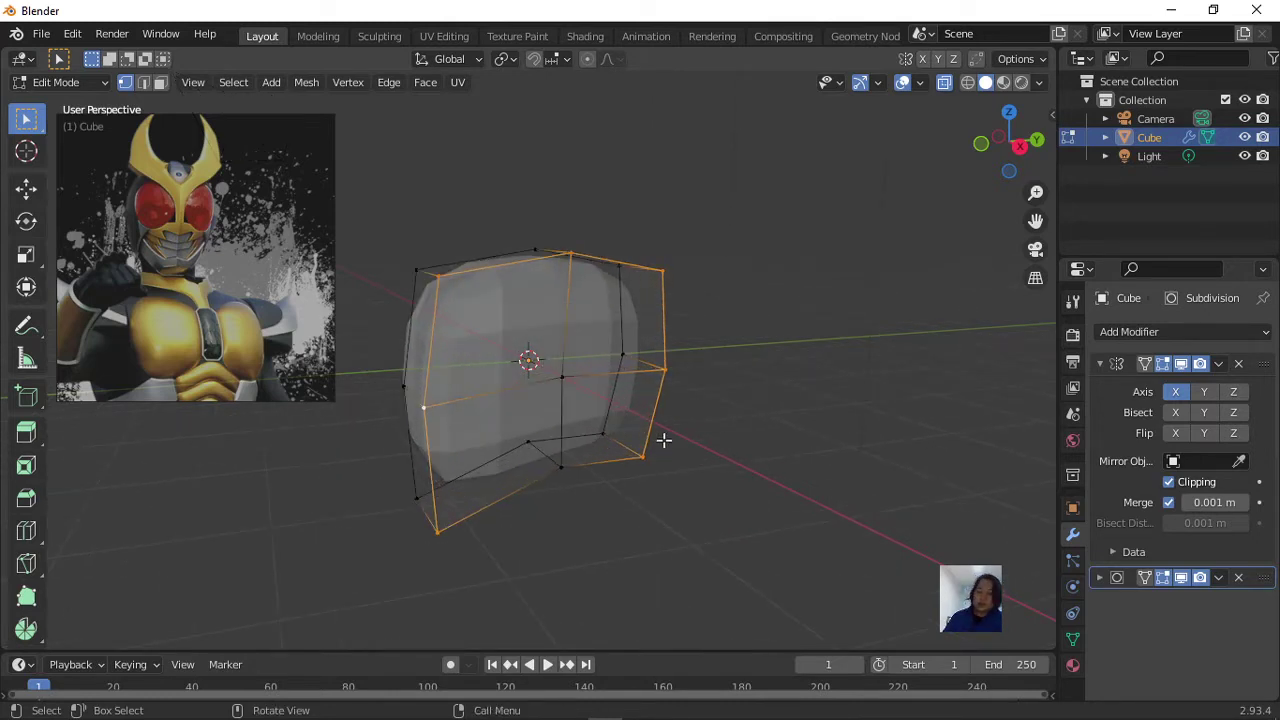
key("s")
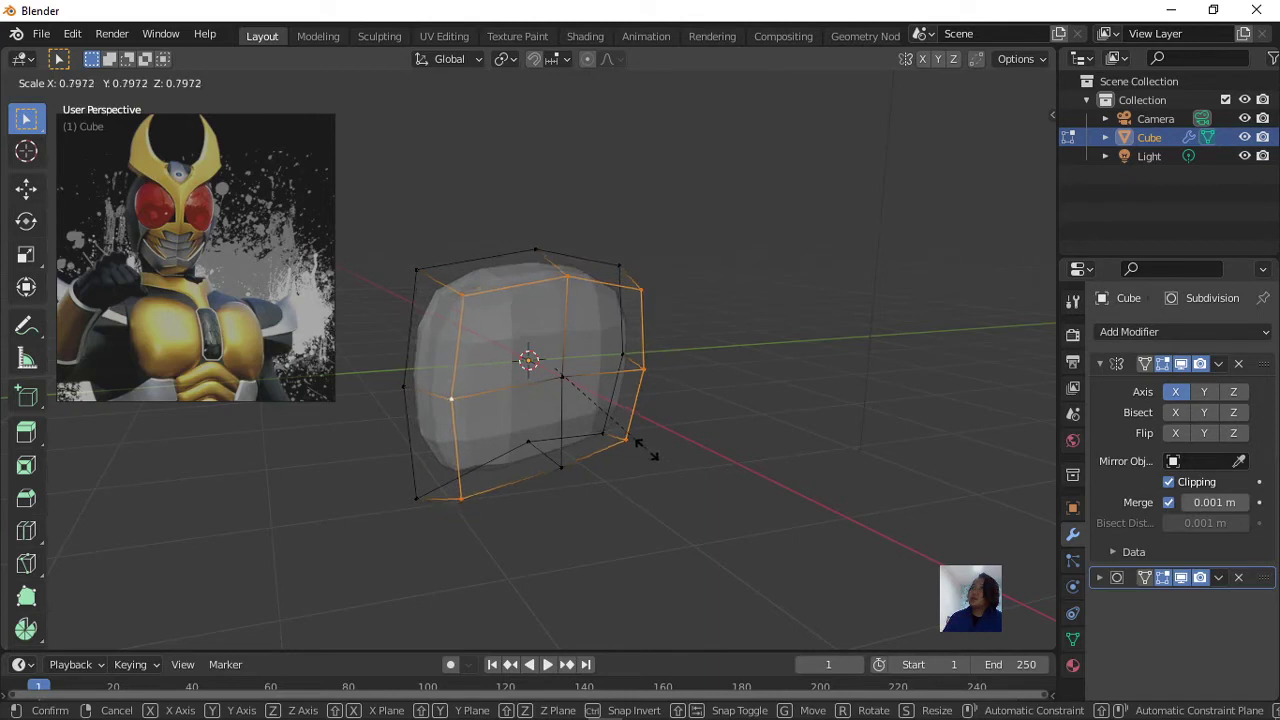
left_click(647, 452)
mouse_move(646, 449)
middle_mouse_down()
mouse_move(663, 491)
mouse_move(760, 517)
mouse_move(834, 481)
middle_mouse_up()
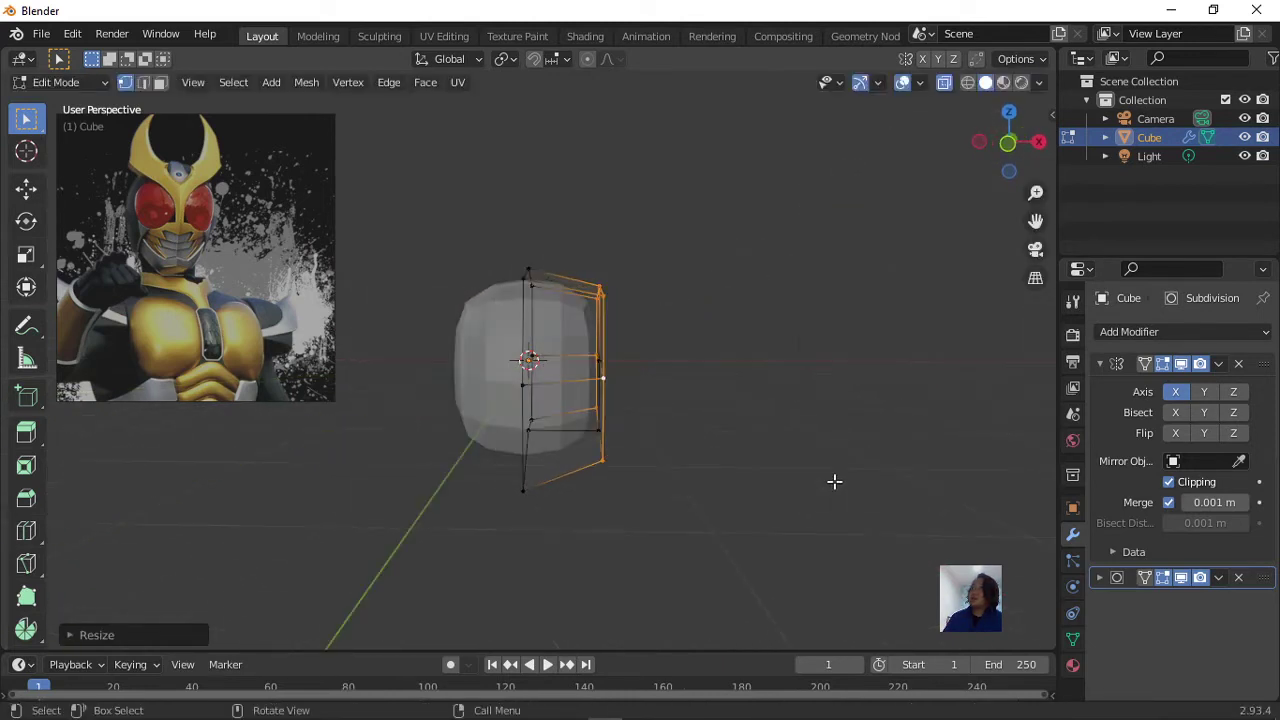
mouse_move(746, 468)
middle_mouse_down()
mouse_move(691, 477)
mouse_move(709, 486)
mouse_move(492, 485)
mouse_move(523, 451)
mouse_move(628, 508)
middle_mouse_up()
scroll(543, 471, "up", 3)
scroll(557, 480, "down", 4)
key("Tab")
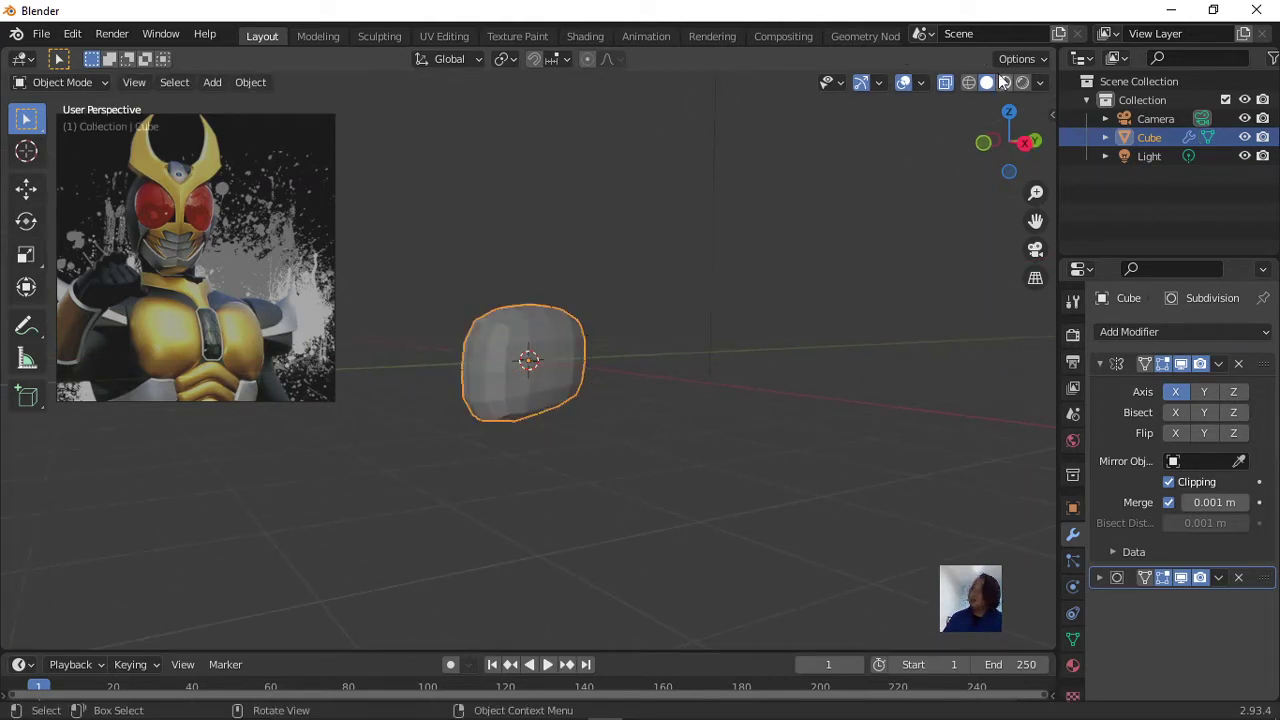
Turn off X-ray and apply Shade Smooth to the helmet mesh.
left_click(939, 84)
right_click(544, 325)
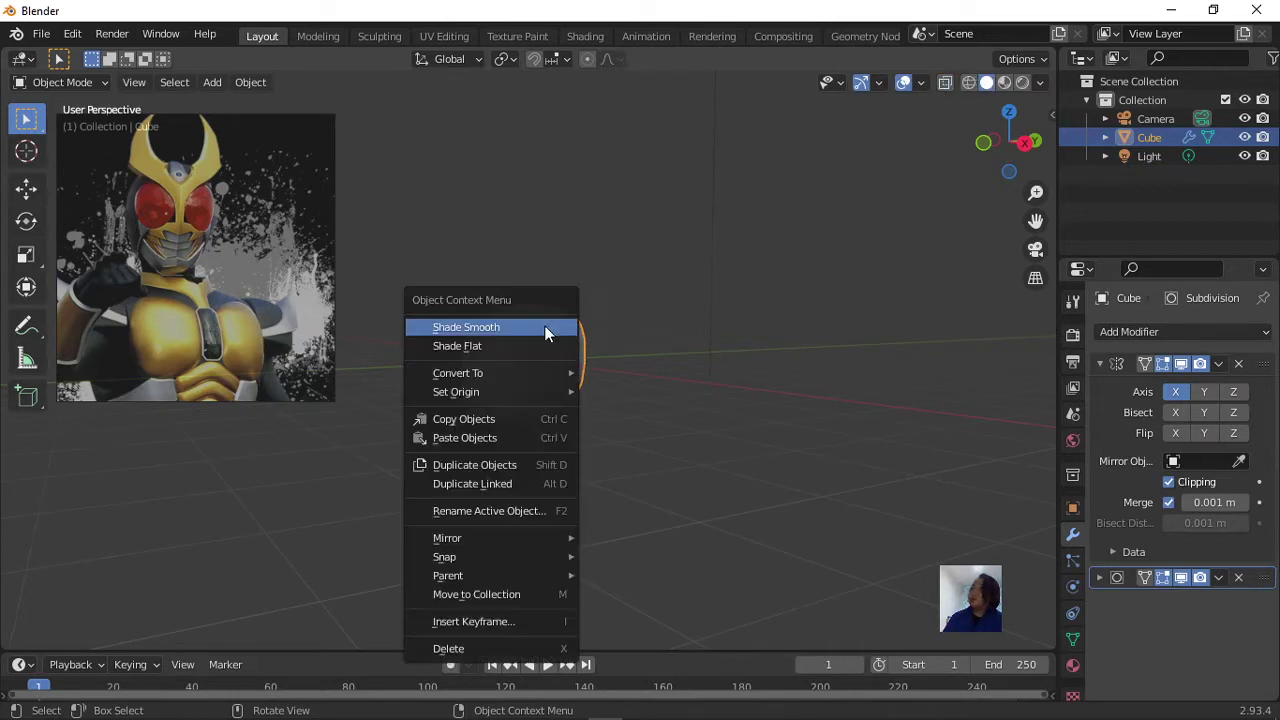
left_click(544, 327)
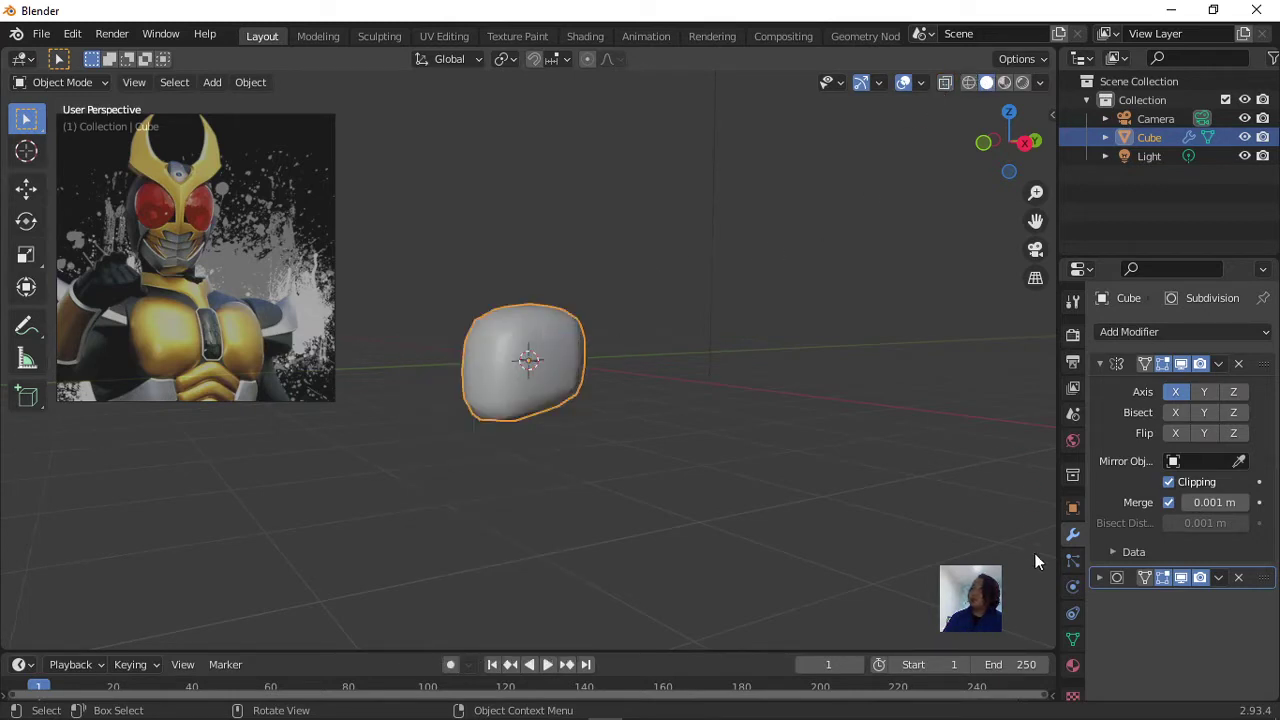
Enable Auto Smooth under Object Data Normals with a 60° angle.
left_click(1071, 639)
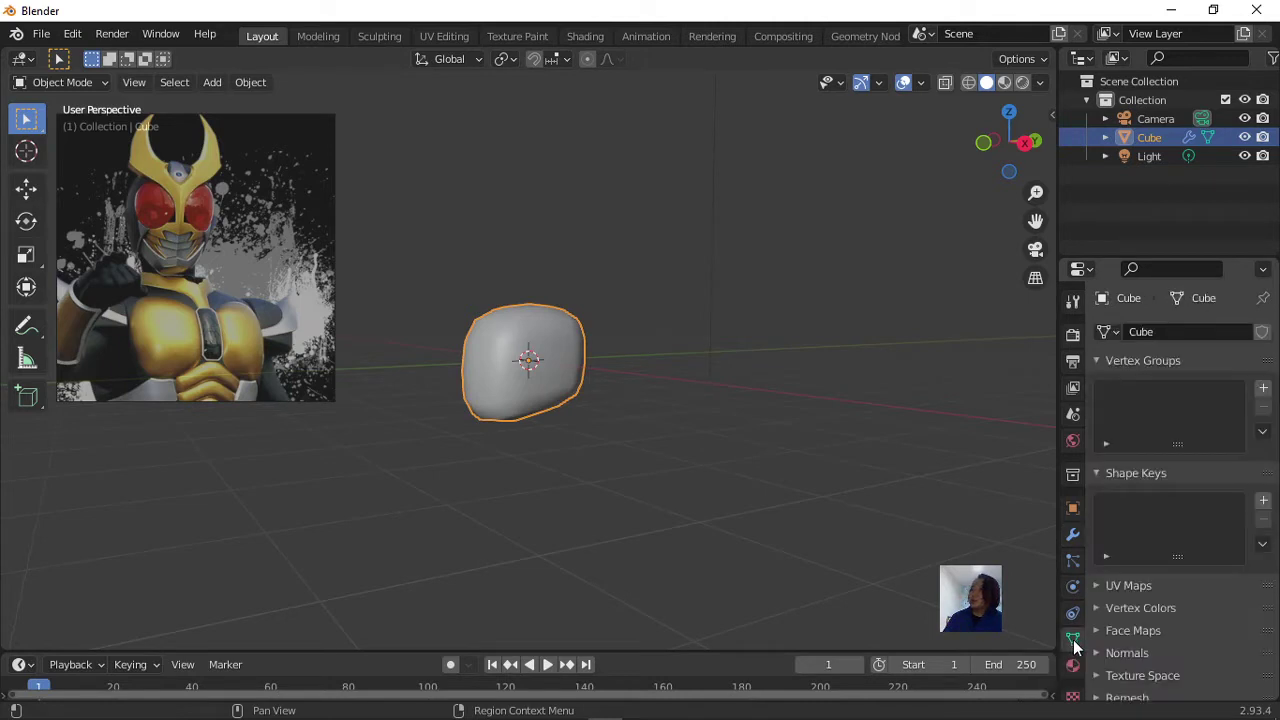
left_click(1117, 652)
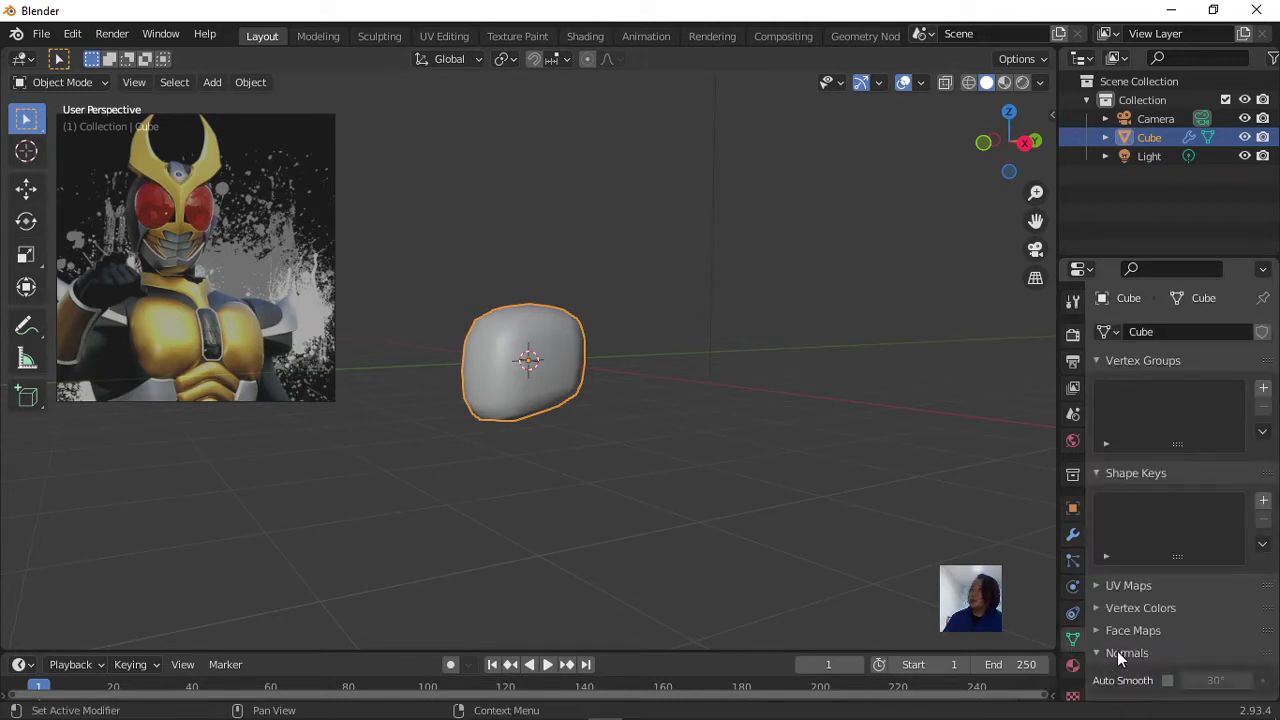
left_click(1167, 680)
scroll(654, 416, "up", 5)
scroll(654, 416, "down", 3)
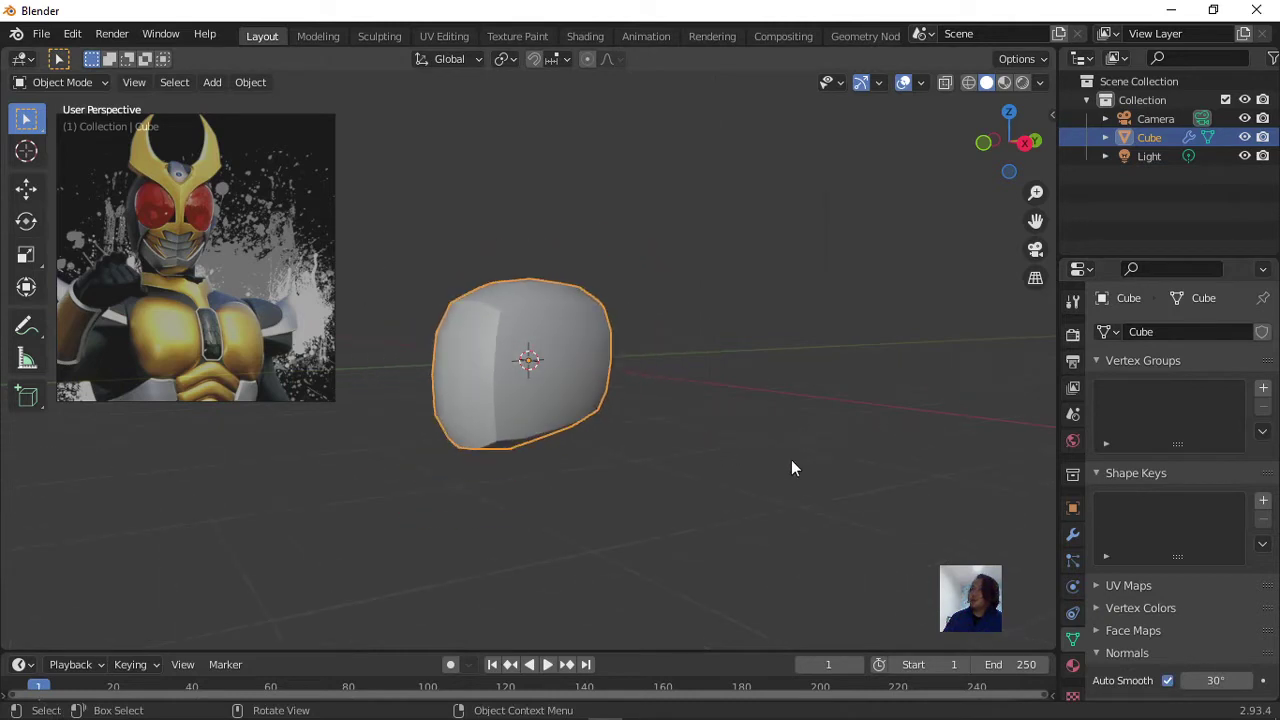
left_click(1230, 681)
type("60")
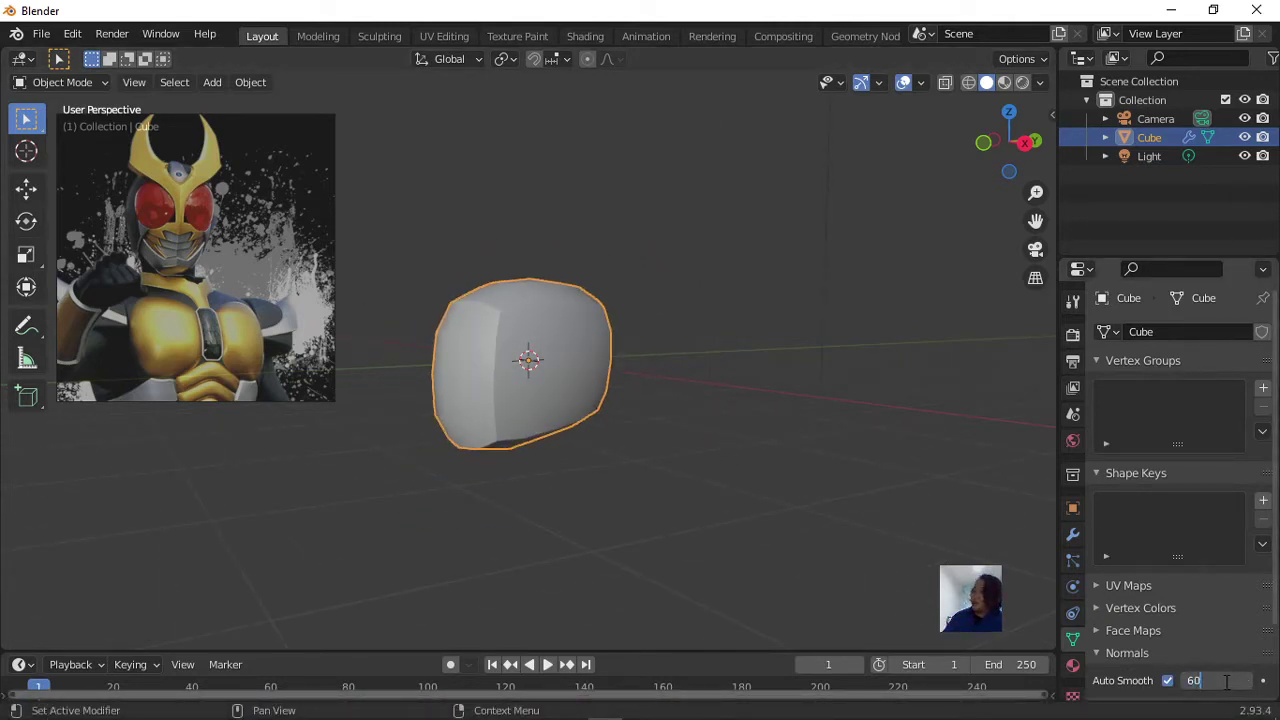
key("Return")
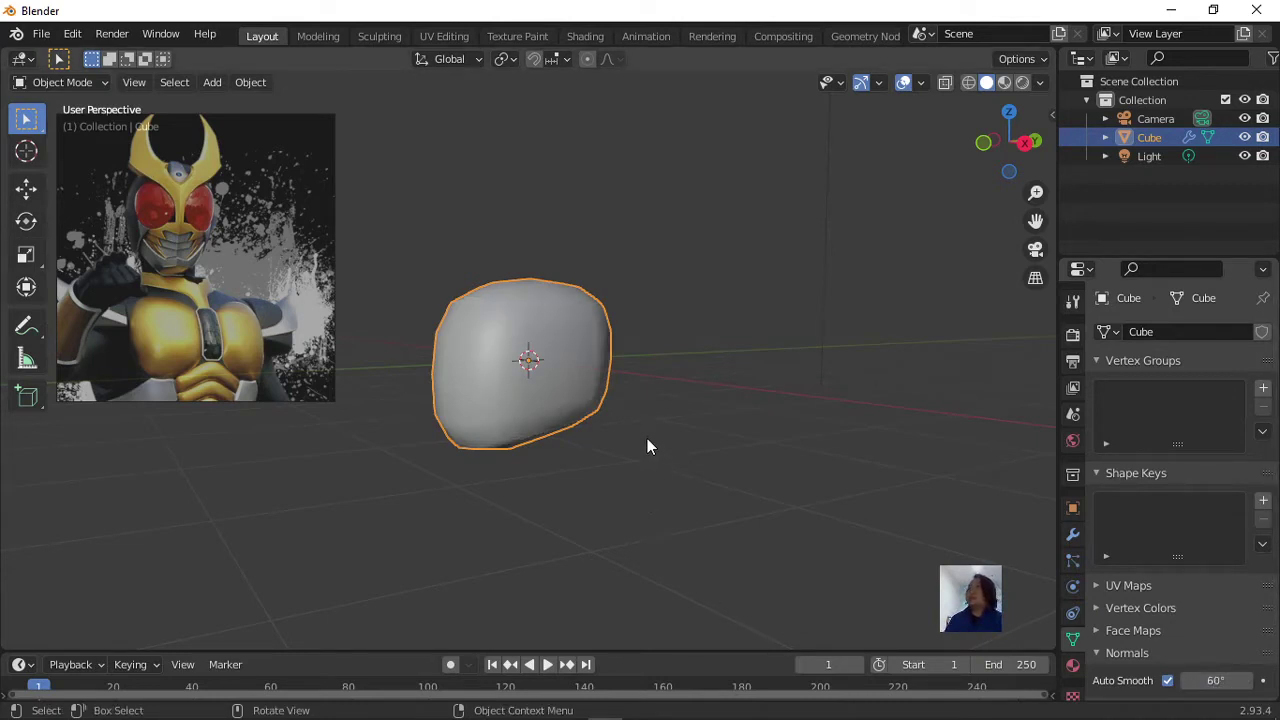
mouse_move(646, 436)
middle_mouse_down()
mouse_move(644, 404)
mouse_move(601, 386)
mouse_move(540, 403)
middle_mouse_up()
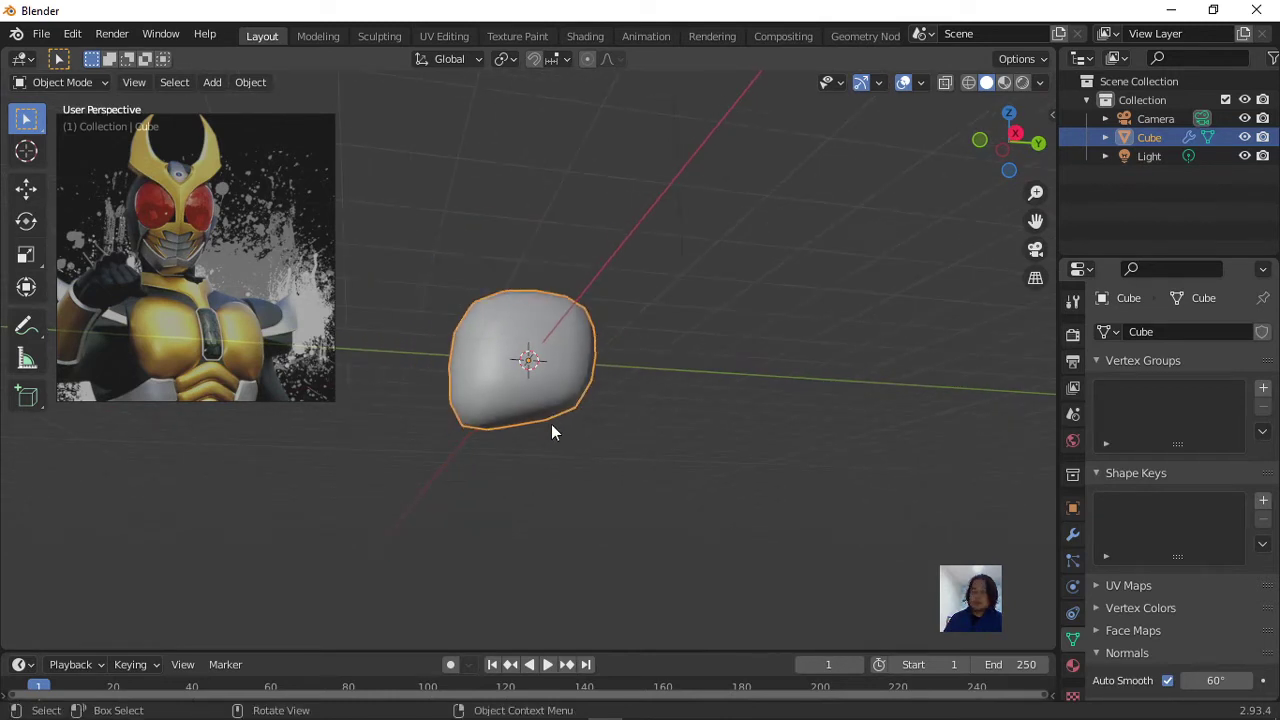
Return to Edit Mode and nudge the bottom vertex slightly.
key("Tab")
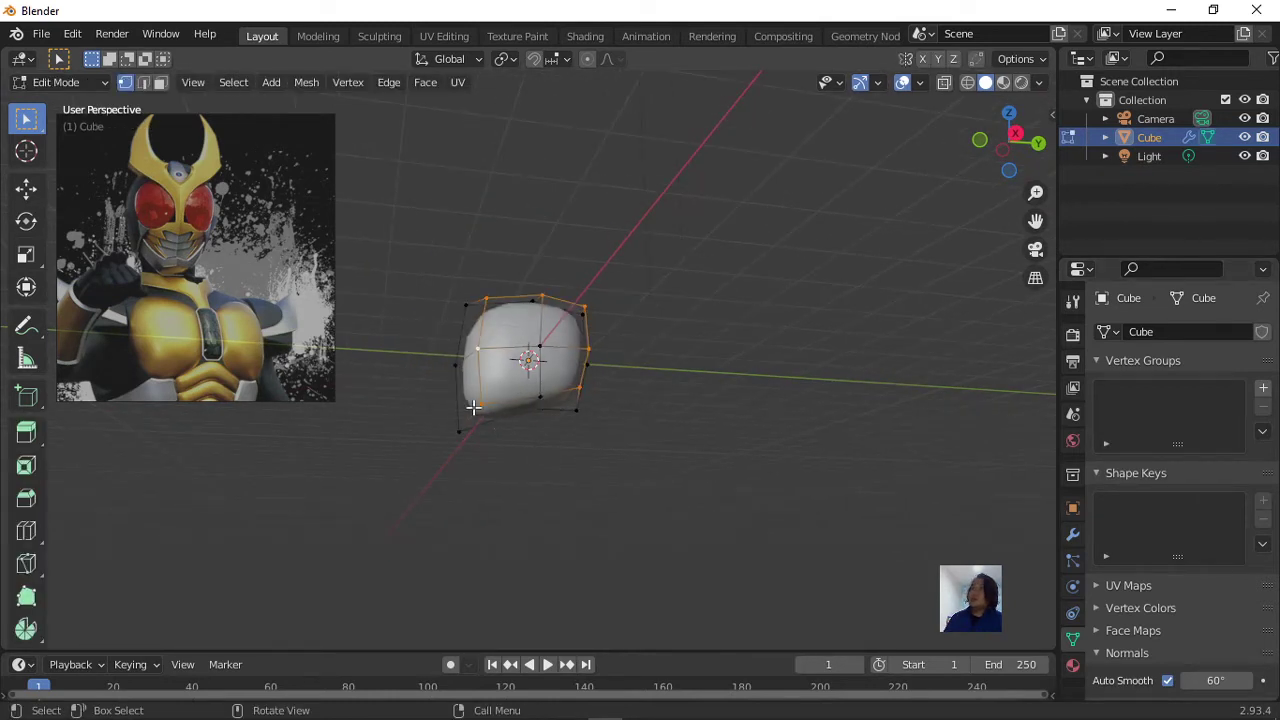
left_click(500, 430)
middle_click_drag(500, 420, 534, 431)
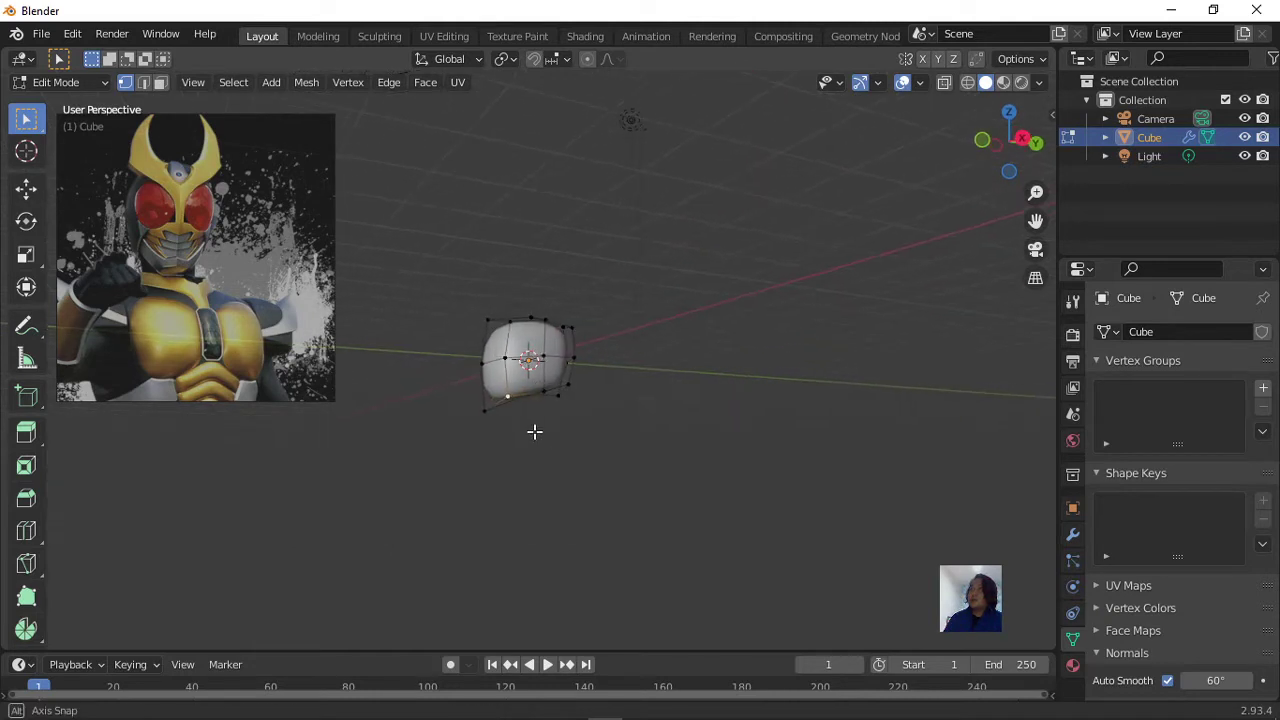
key("a")
key("g")
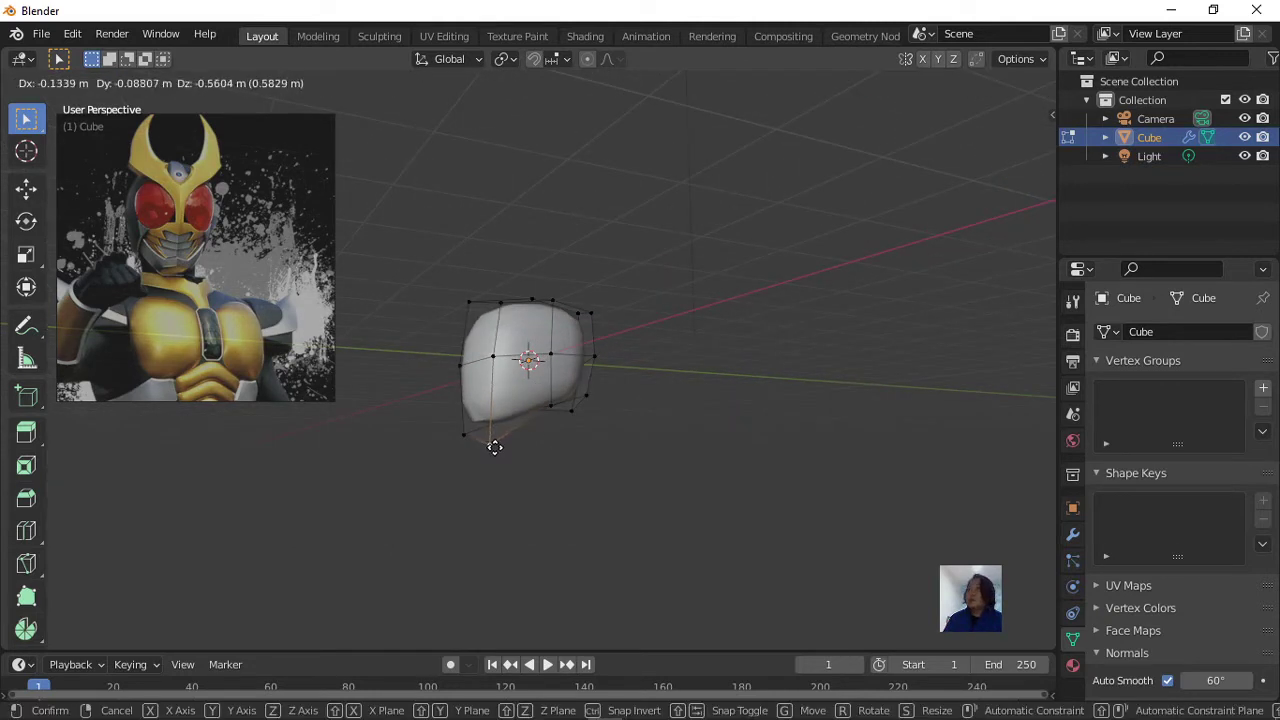
left_click(494, 447)
key("g")
left_click(497, 446)
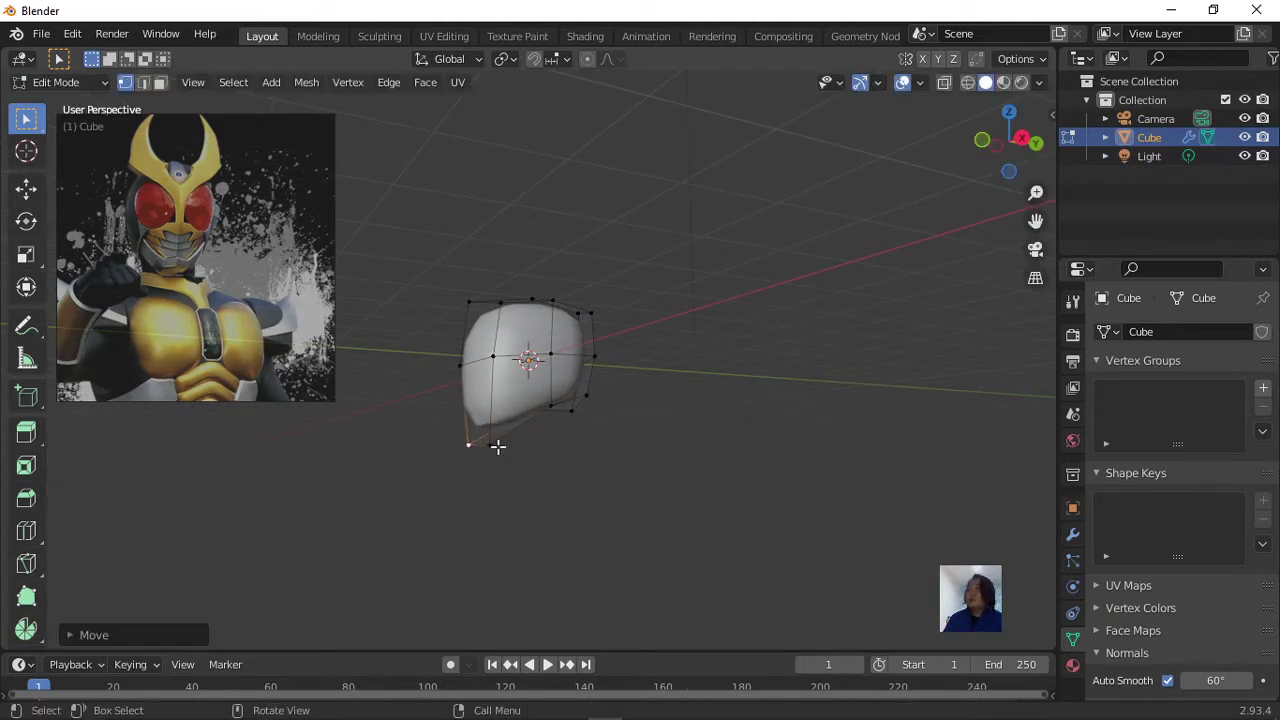
Select the bottom edge and give it a full 1.0 crease.
mouse_move(497, 446)
middle_mouse_down()
mouse_move(528, 463)
mouse_move(638, 457)
middle_mouse_up()
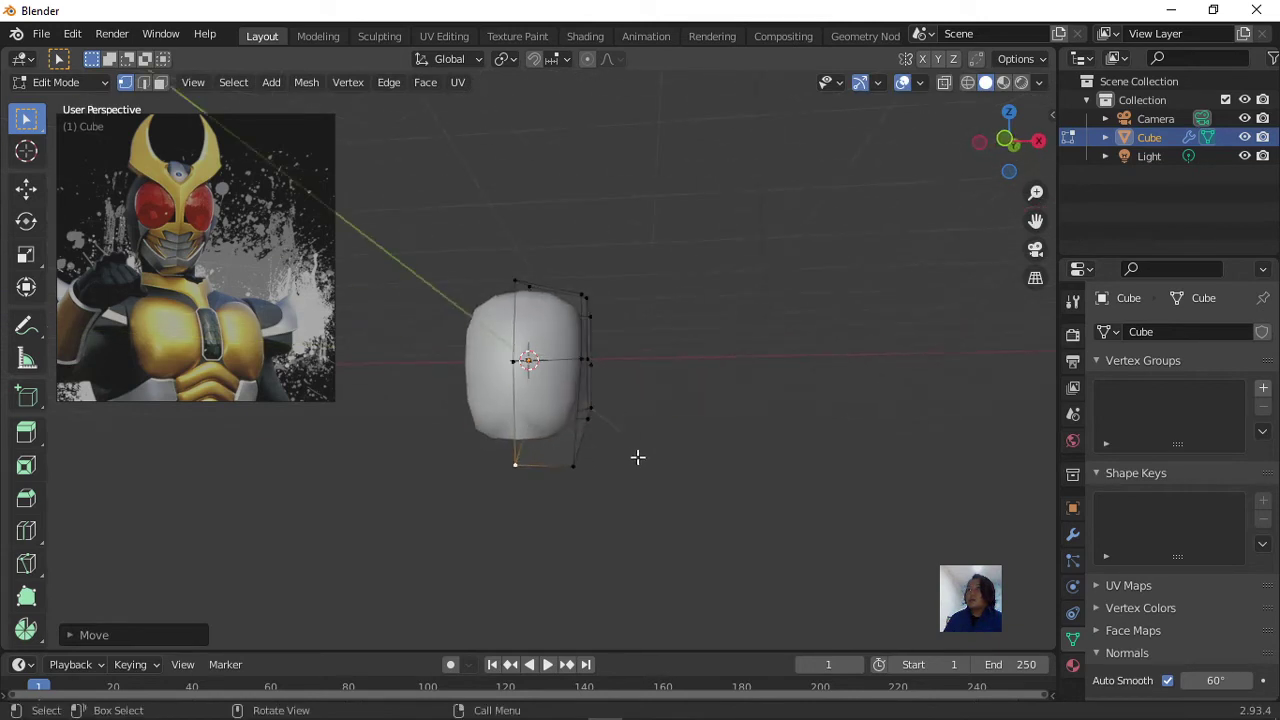
left_click(580, 464, "shift")
key("shift+e")
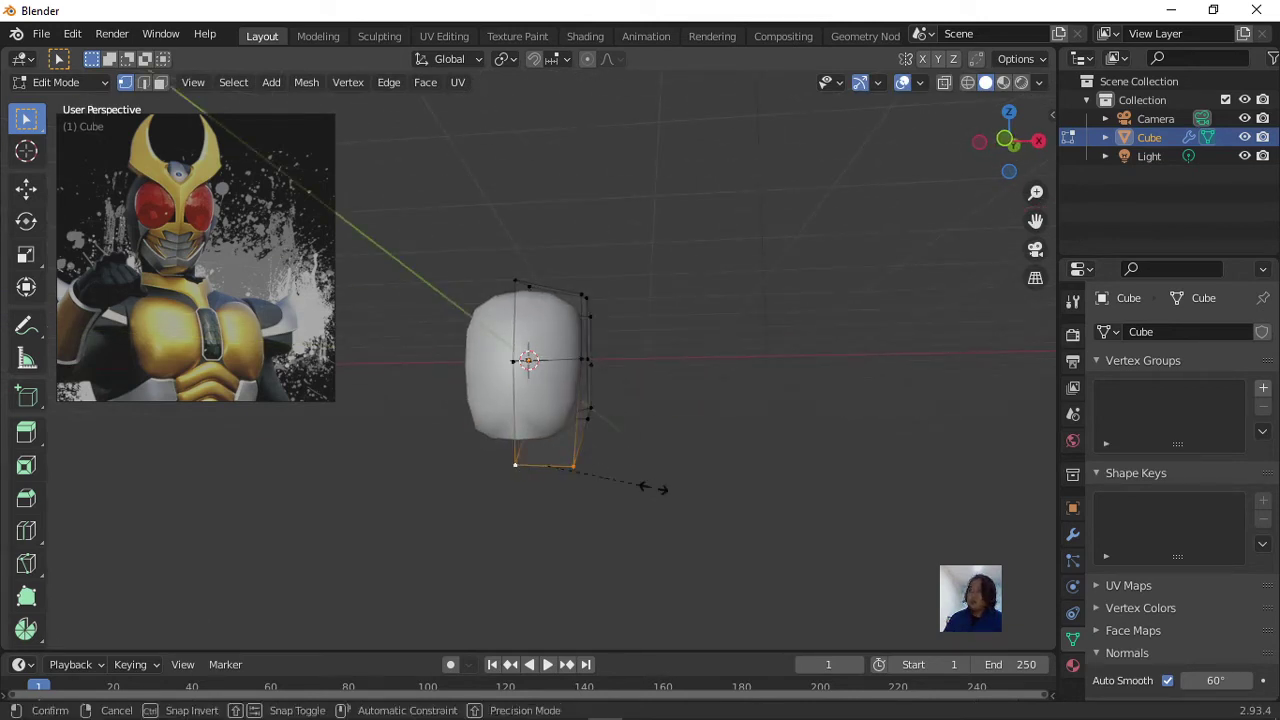
left_click(957, 551)
scroll(646, 443, "up", 3)
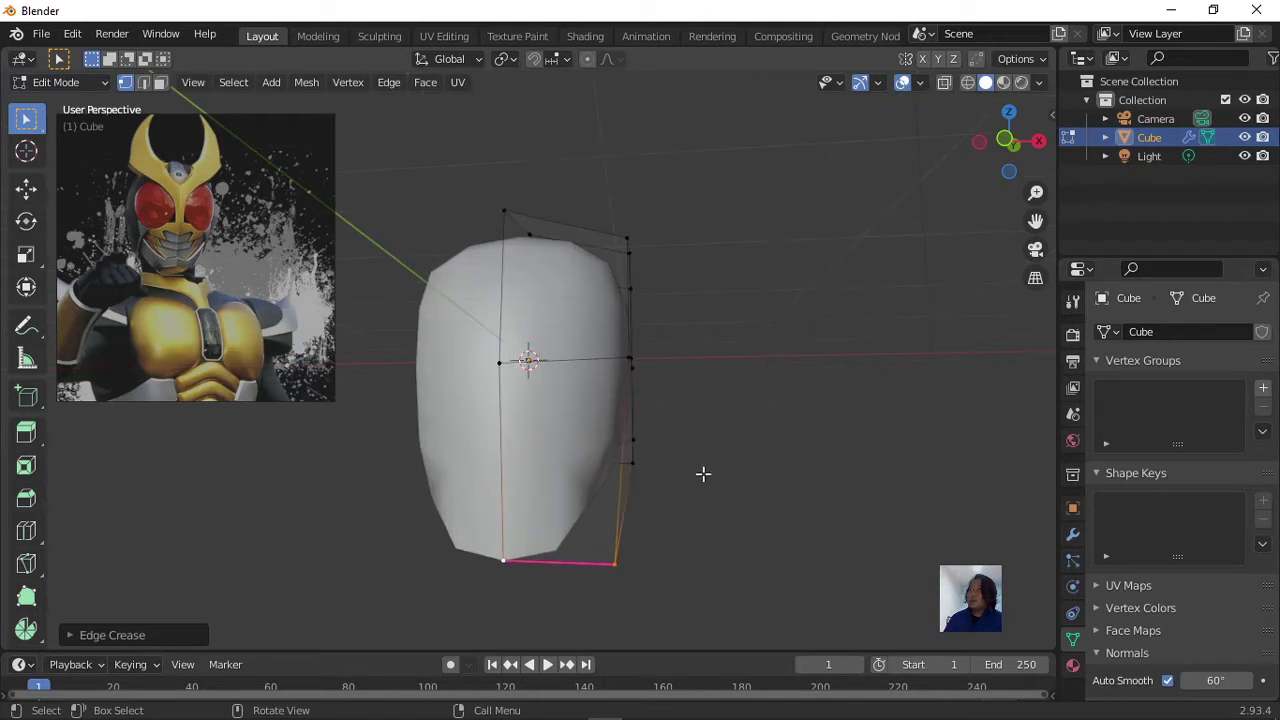
Select the jaw edges from the side and crease them fully.
mouse_move(700, 471)
middle_mouse_down()
mouse_move(537, 471)
mouse_move(570, 467)
mouse_move(526, 417)
mouse_move(524, 439)
middle_mouse_up()
left_click(377, 489)
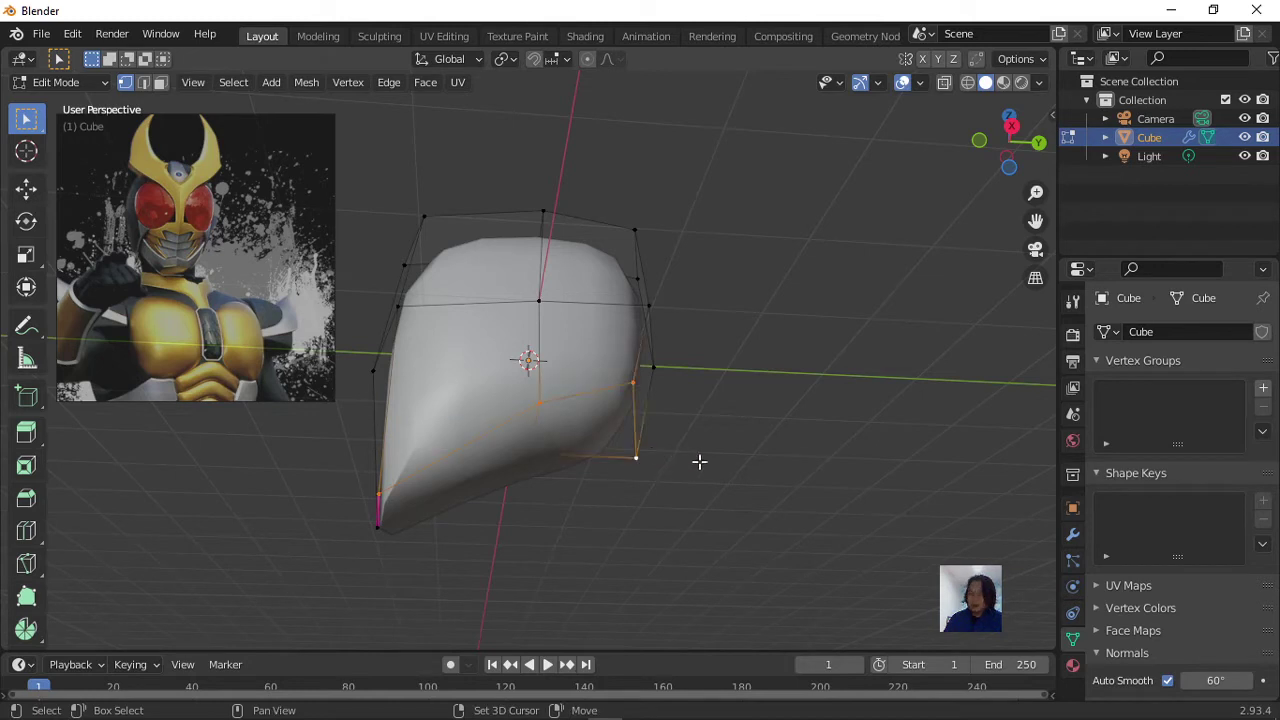
key("shift+e")
left_click(884, 590)
scroll(614, 474, "down", 2)
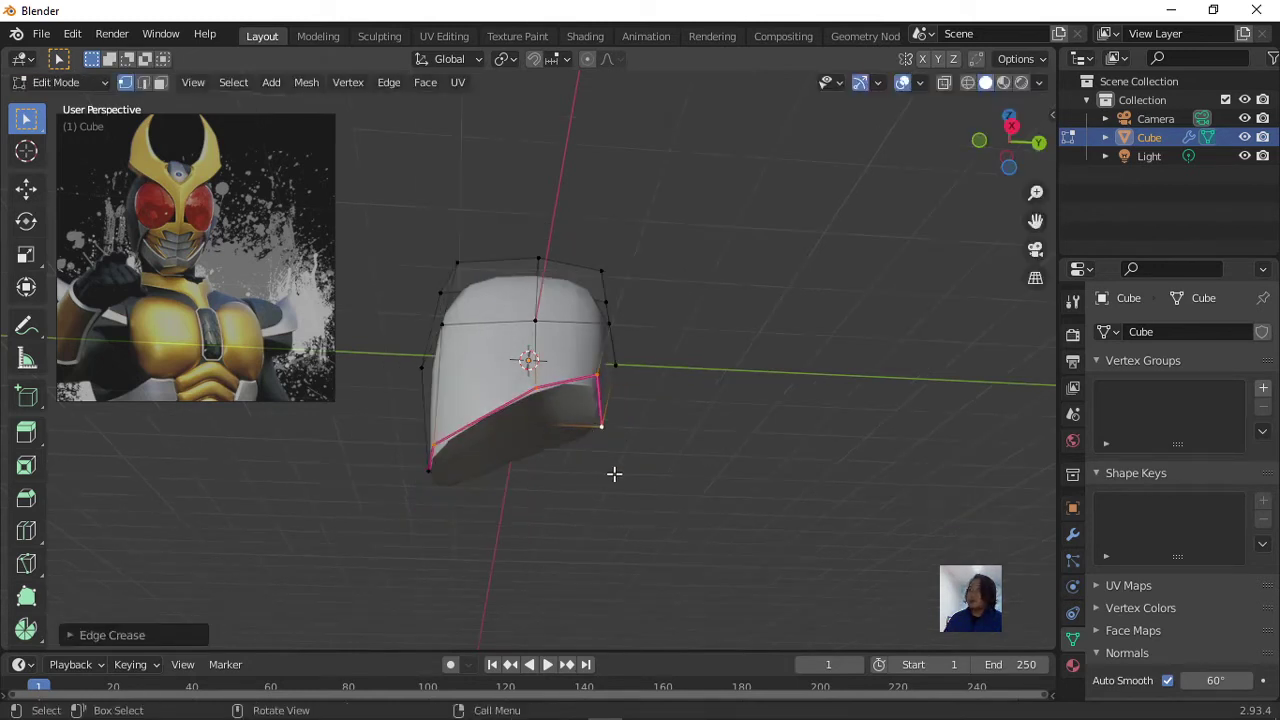
middle_click_drag(614, 474, 814, 543)
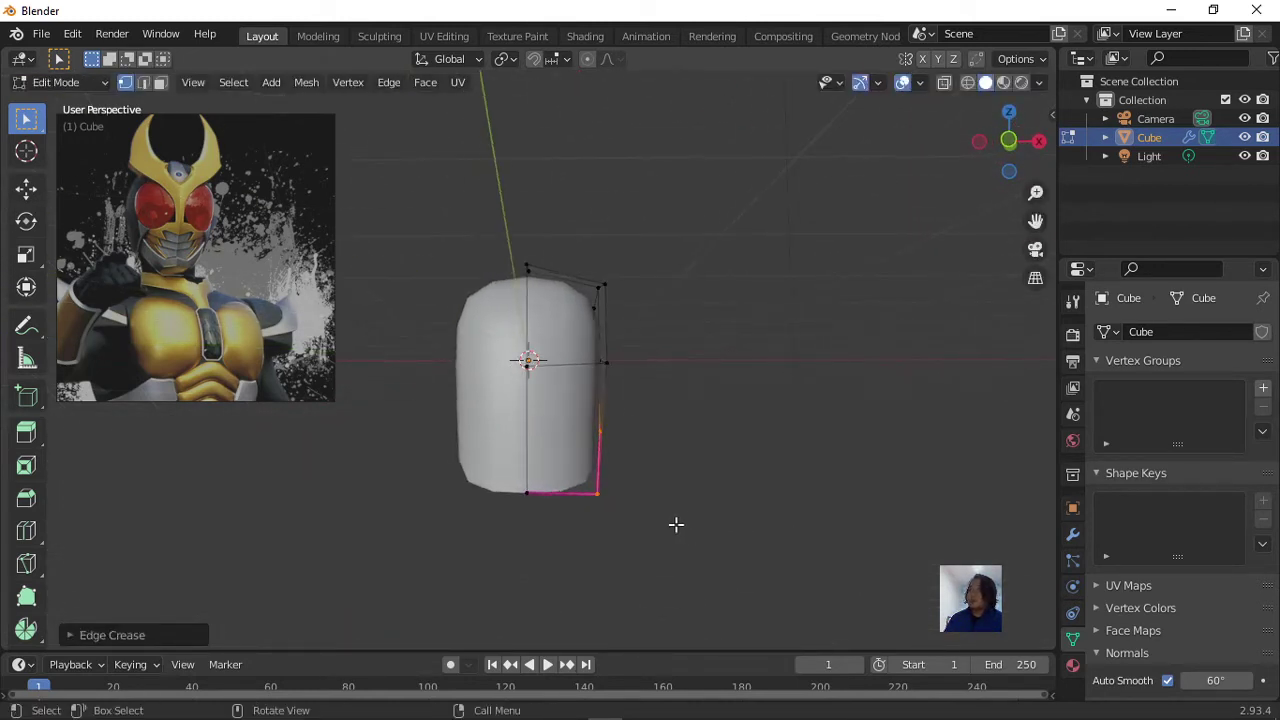
scroll(676, 524, "up", 1)
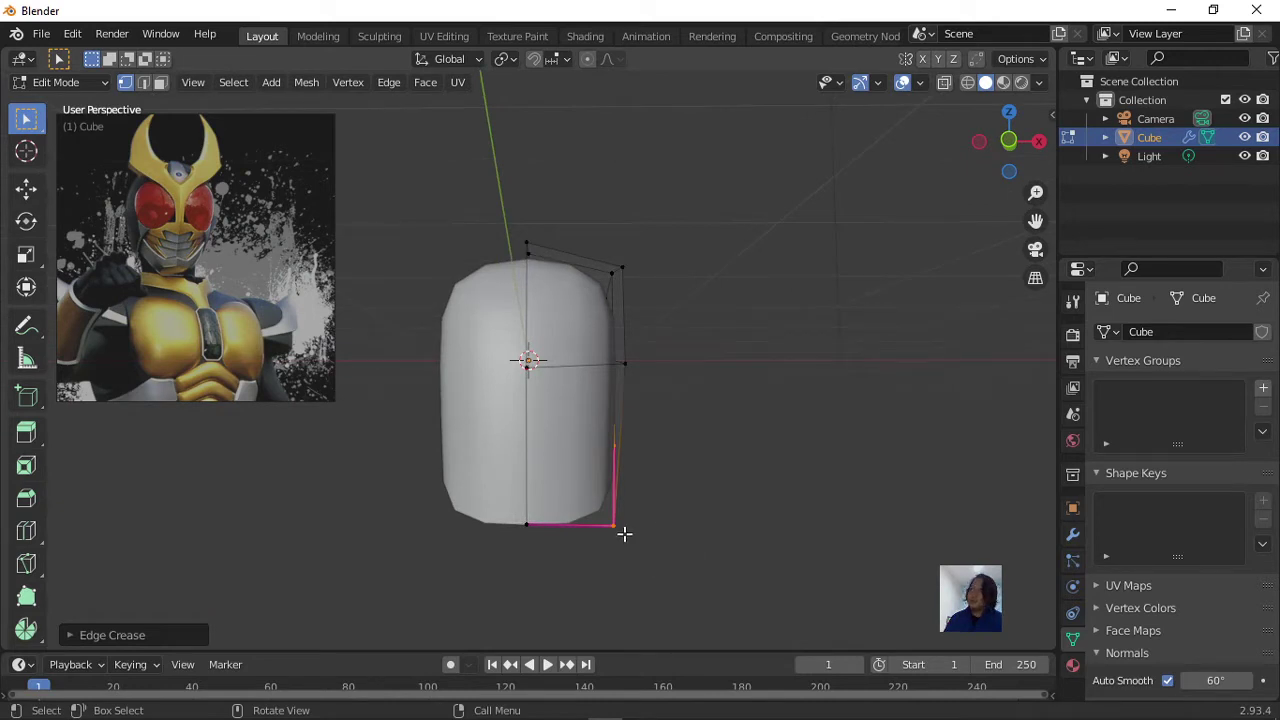
Move the jaw vertex and lower corner inward to taper the jaw line.
key("g")
right_click(612, 545)
left_click(611, 540)
key("g")
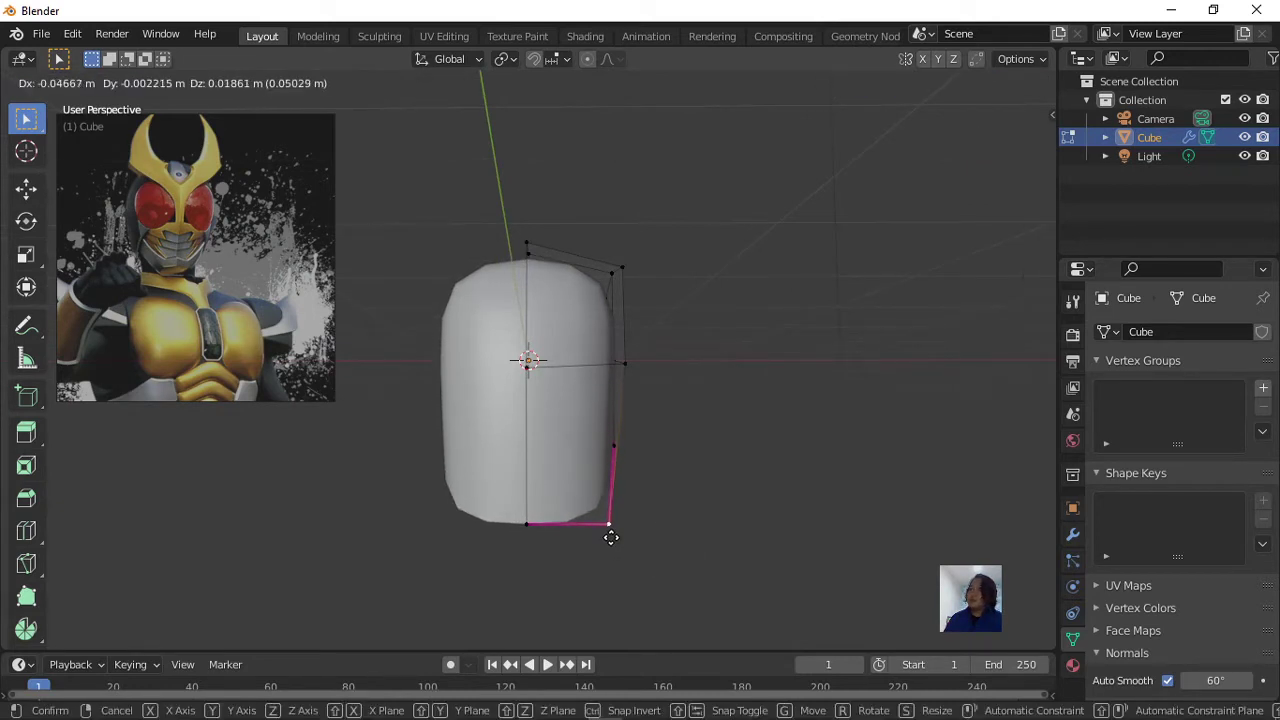
left_click(594, 534)
key("g")
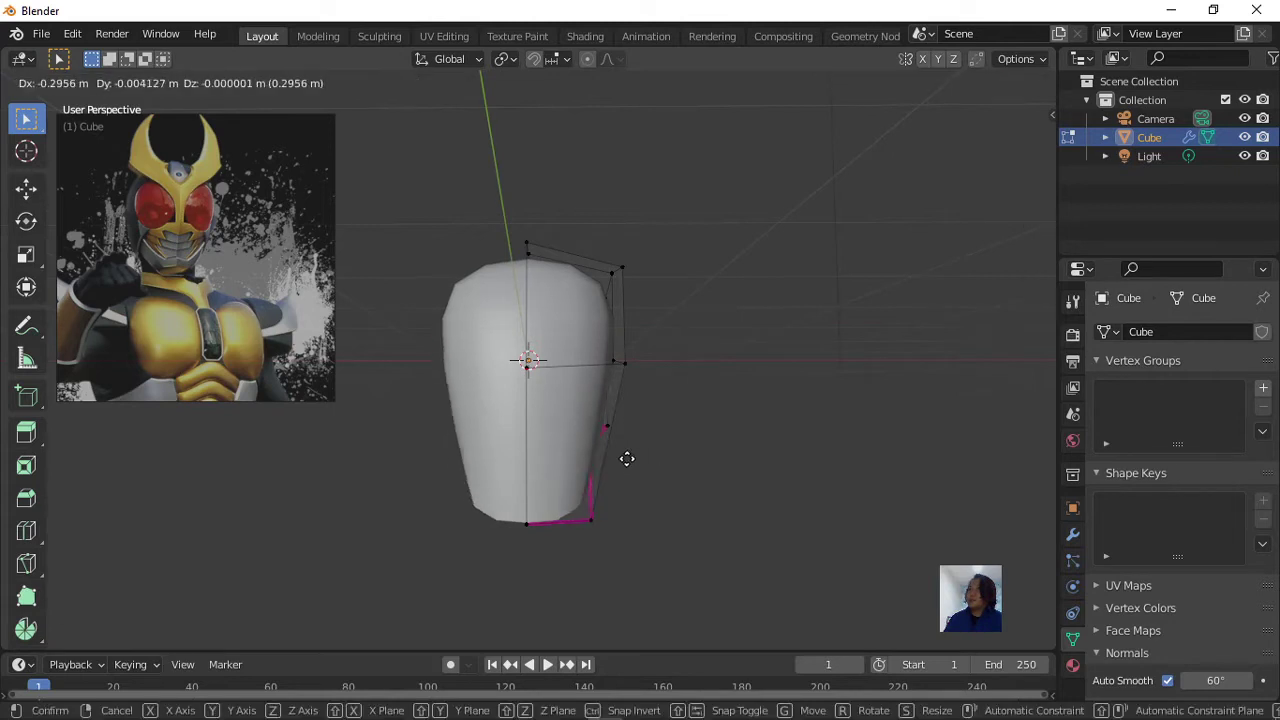
left_click(652, 466)
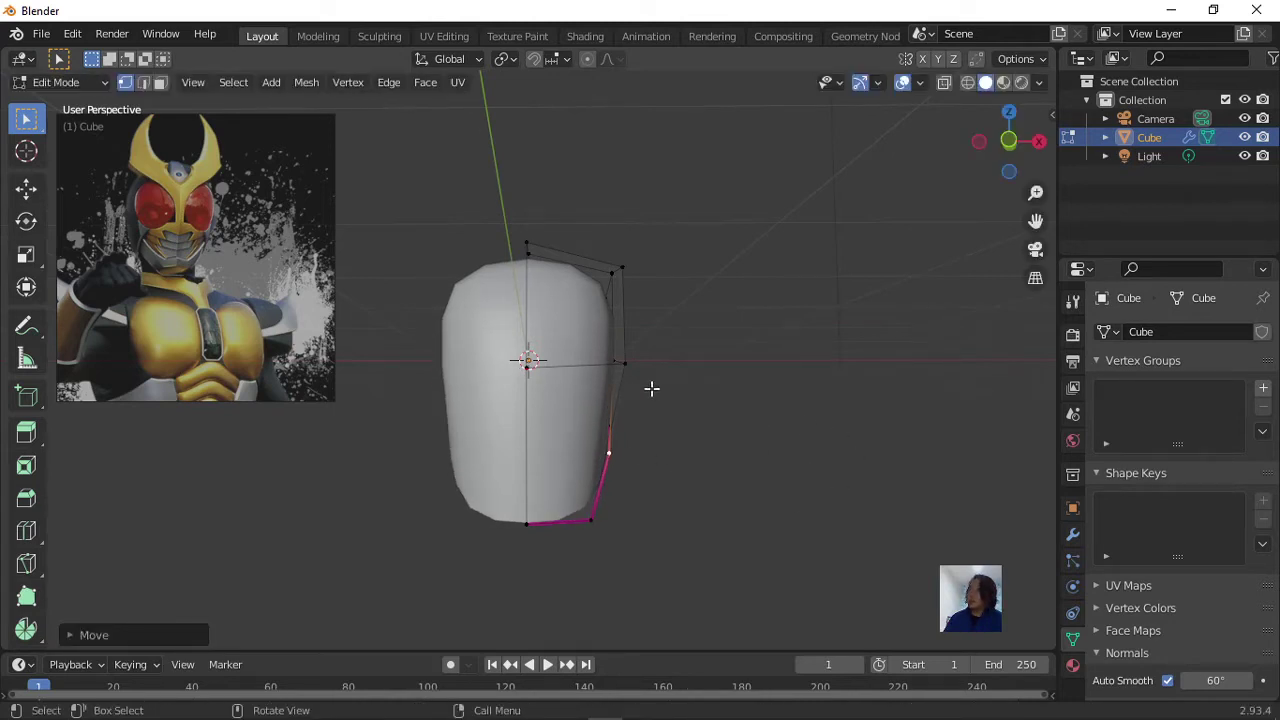
scroll(651, 388, "down", 2)
mouse_move(654, 389)
middle_mouse_down()
mouse_move(677, 395)
mouse_move(646, 406)
mouse_move(669, 406)
middle_mouse_up()
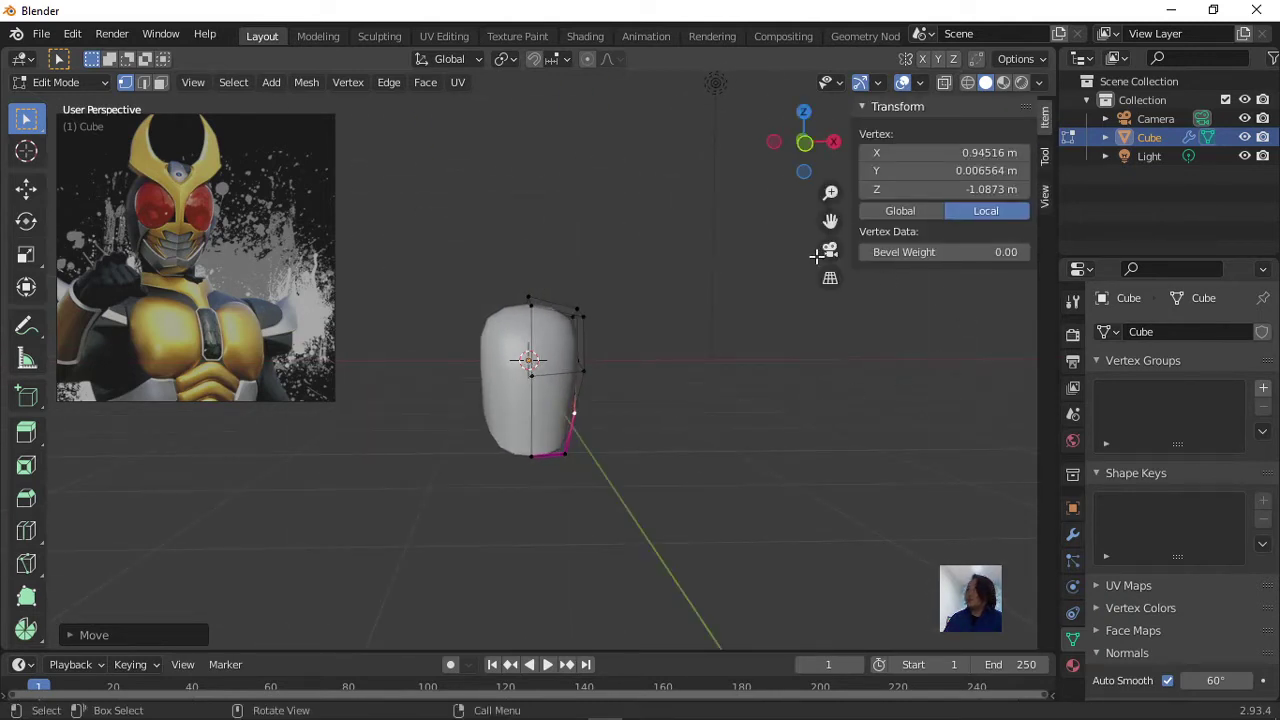
Change the viewport Focal Length from 50 mm to 200 mm in the sidebar's View tab.
left_click(1043, 200)
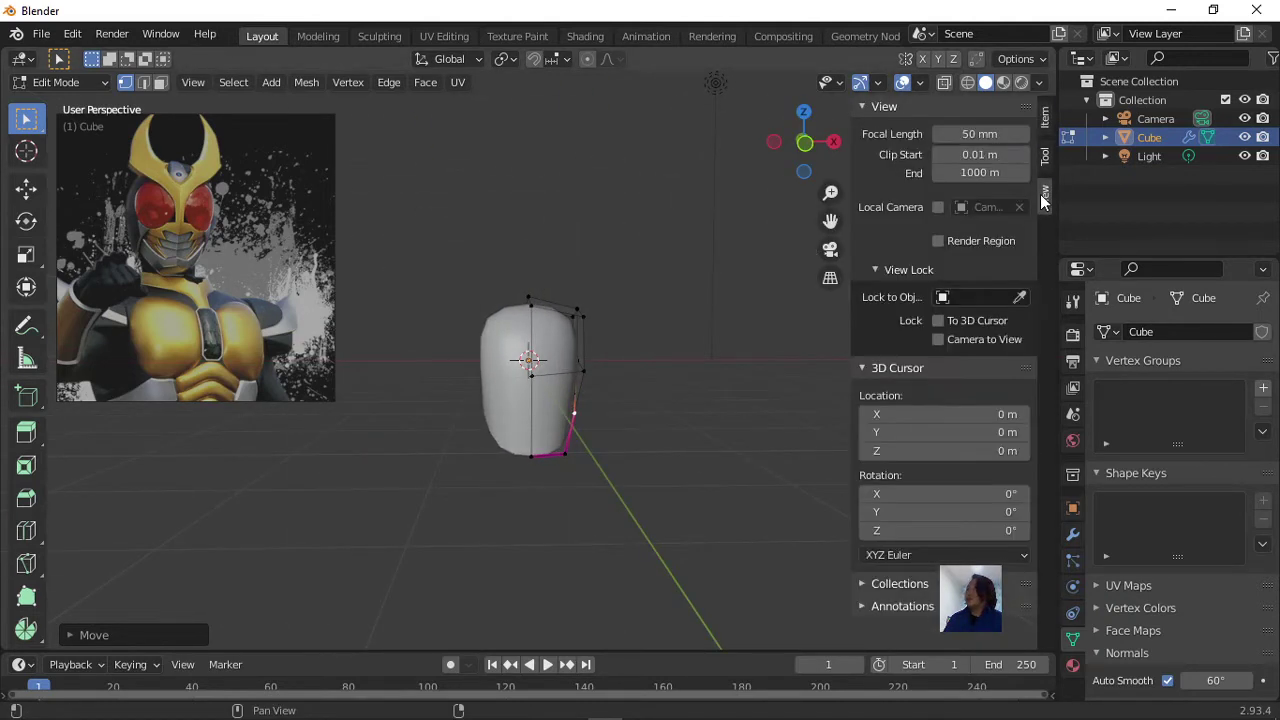
left_click(990, 133)
type("200")
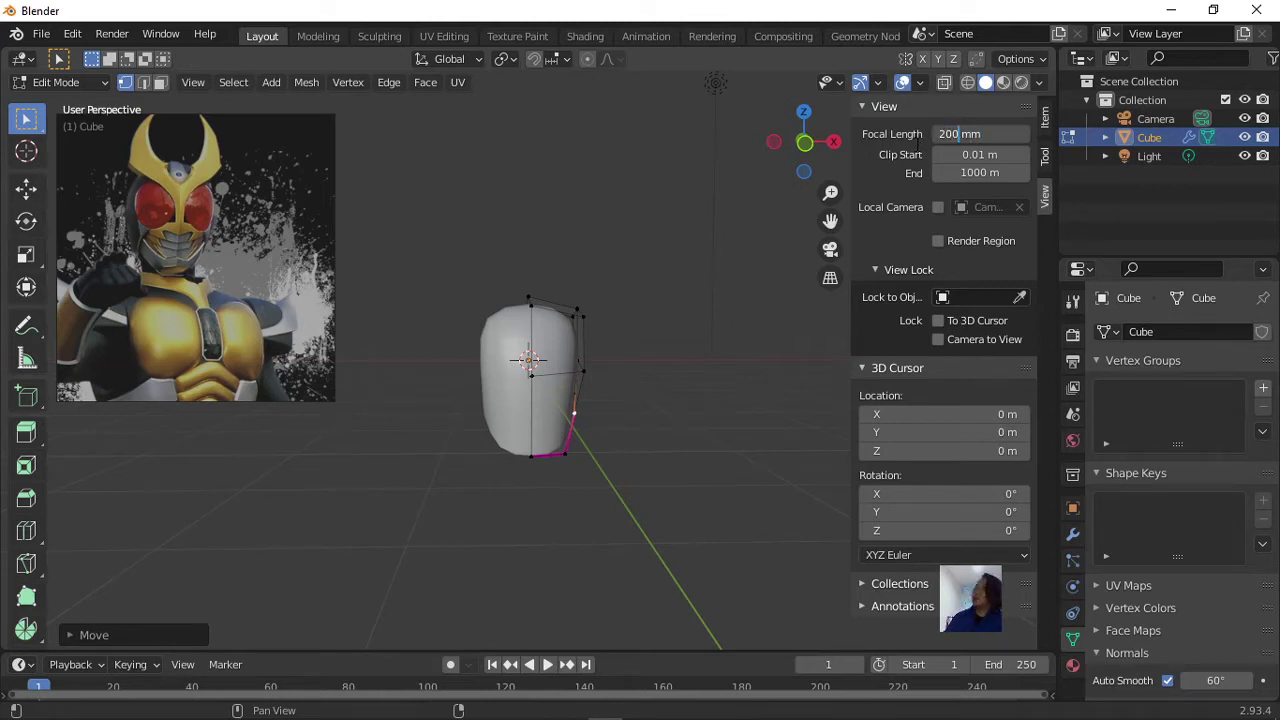
key("Return")
scroll(783, 384, "down", 4)
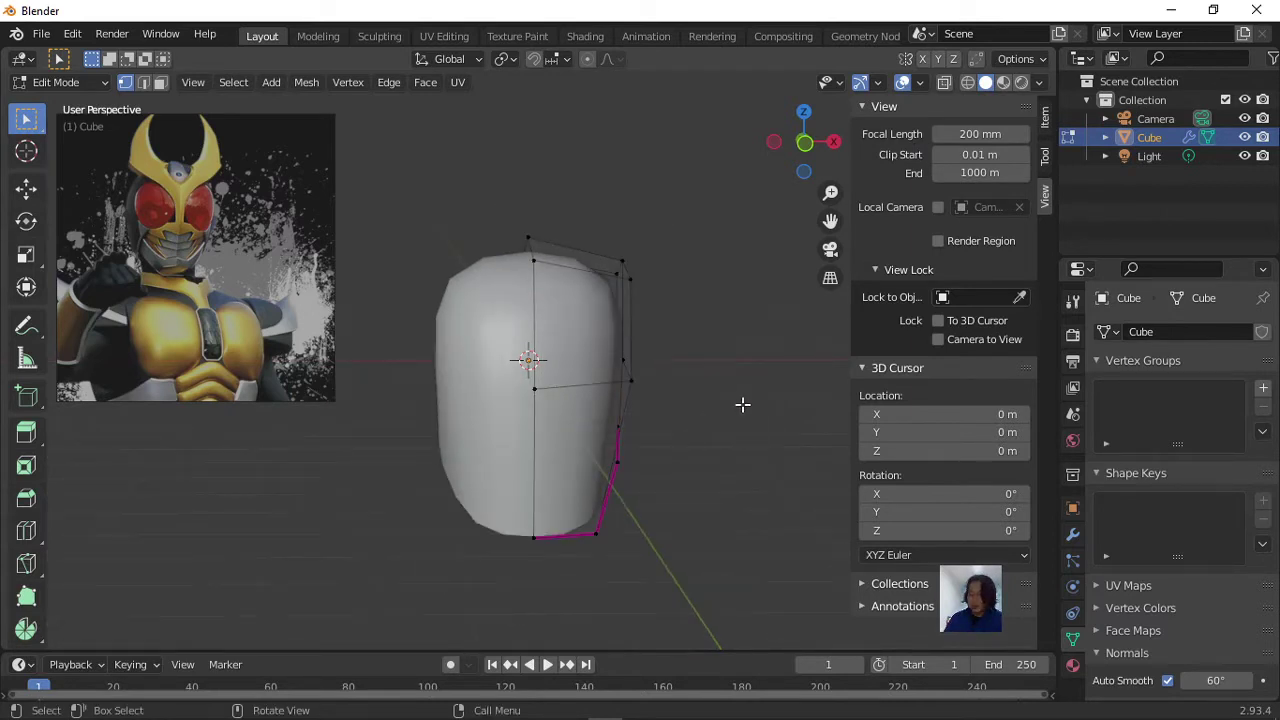
Nudge the jaw edge and its end vertex into place, checking in right orthographic view.
key("n")
mouse_move(726, 417)
middle_mouse_down()
mouse_move(529, 407)
mouse_move(548, 425)
middle_mouse_up()
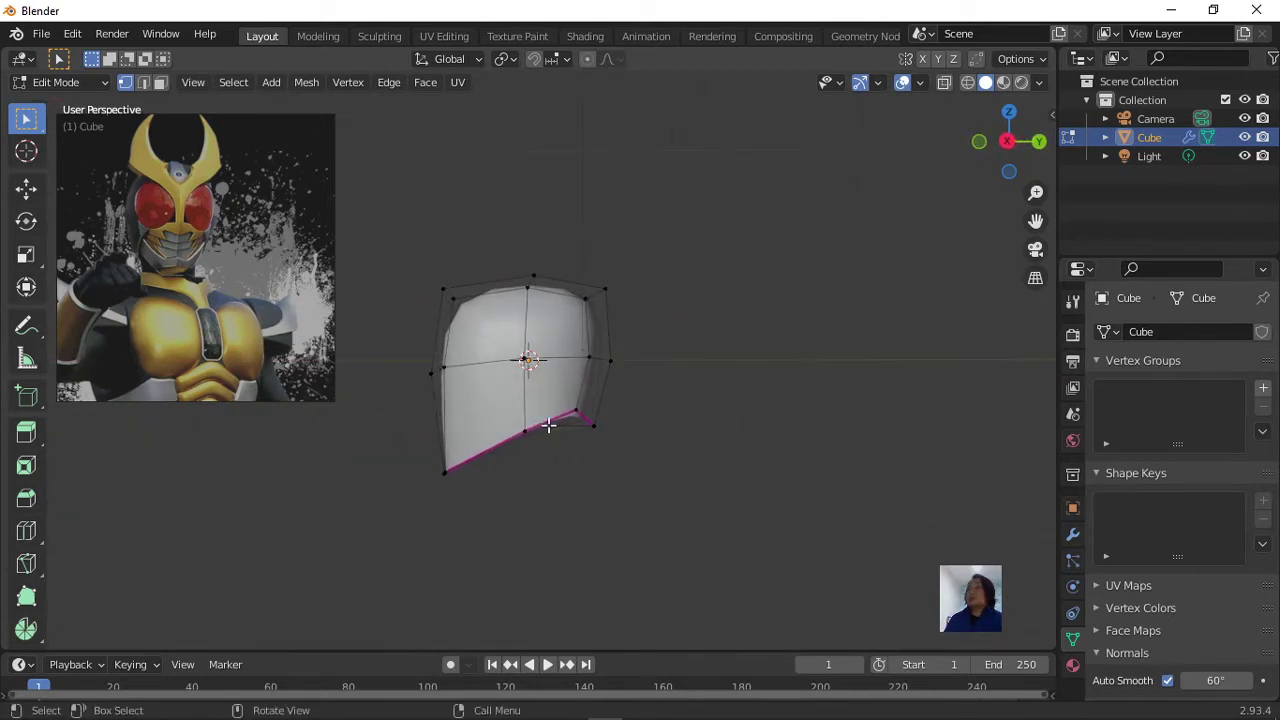
key("g")
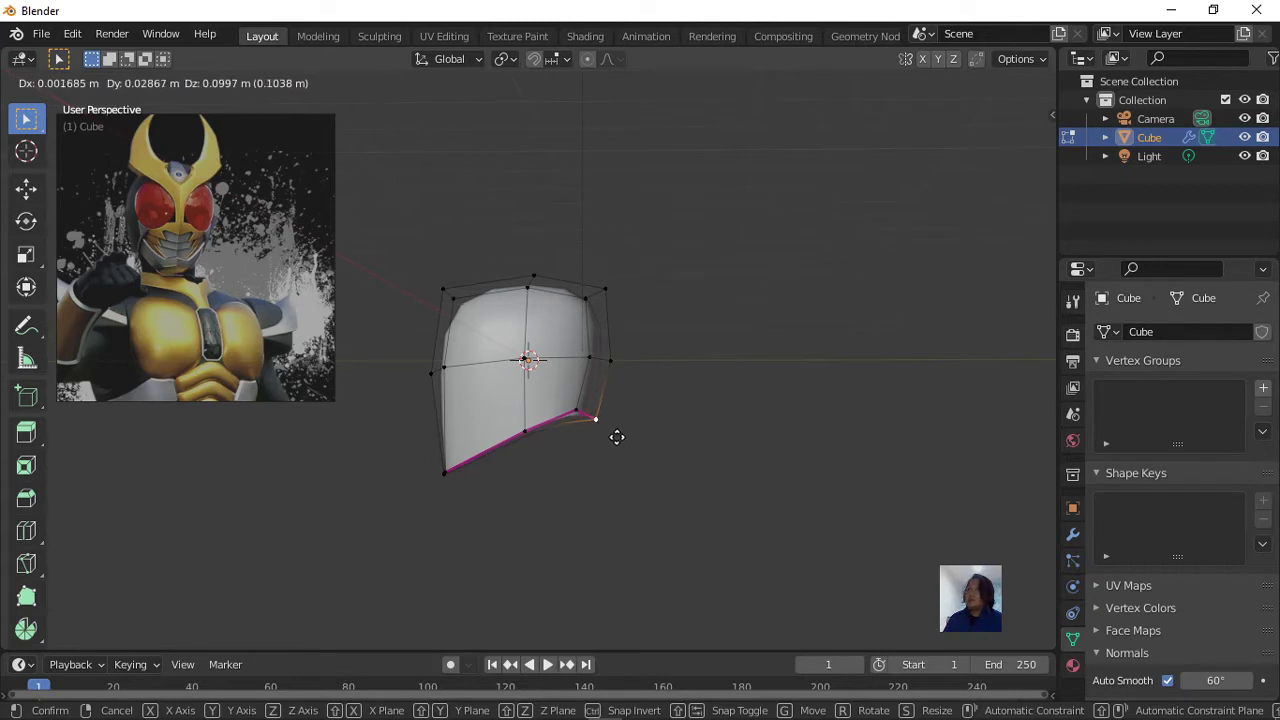
left_click(615, 433)
key("g")
left_click(627, 414)
scroll(627, 414, "down", 2)
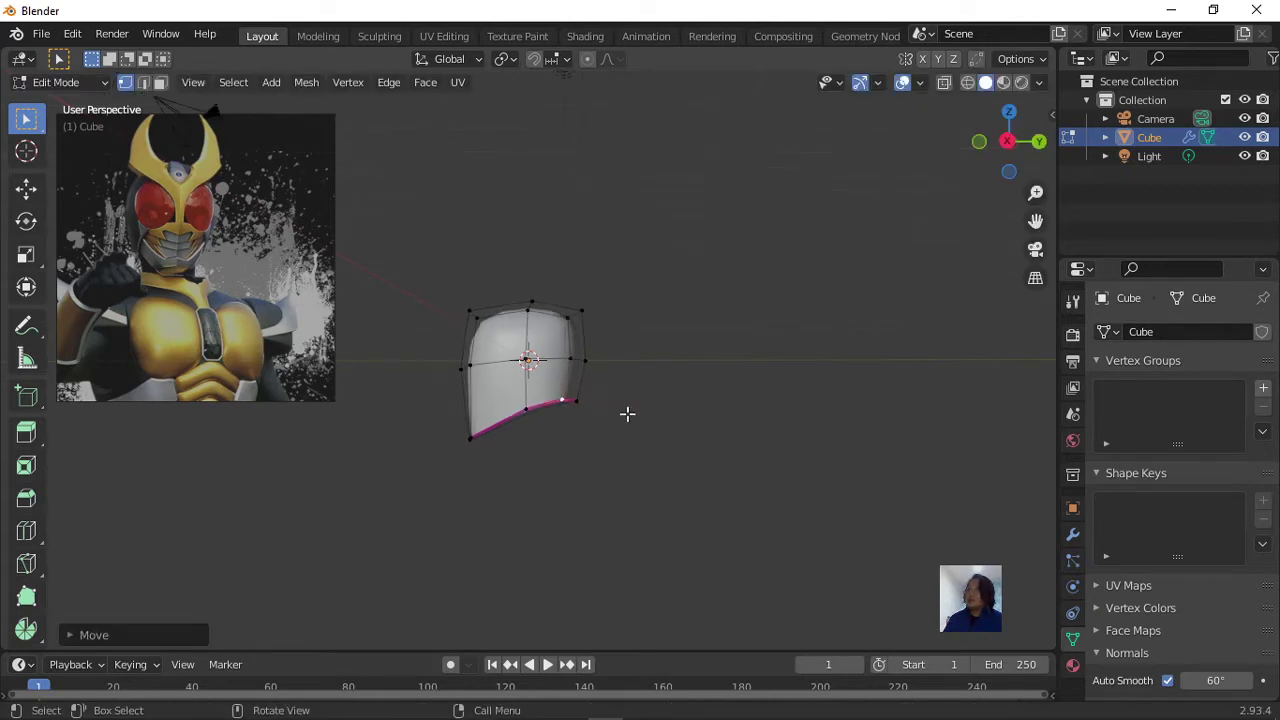
scroll(627, 414, "up", 3)
key("KP_3")
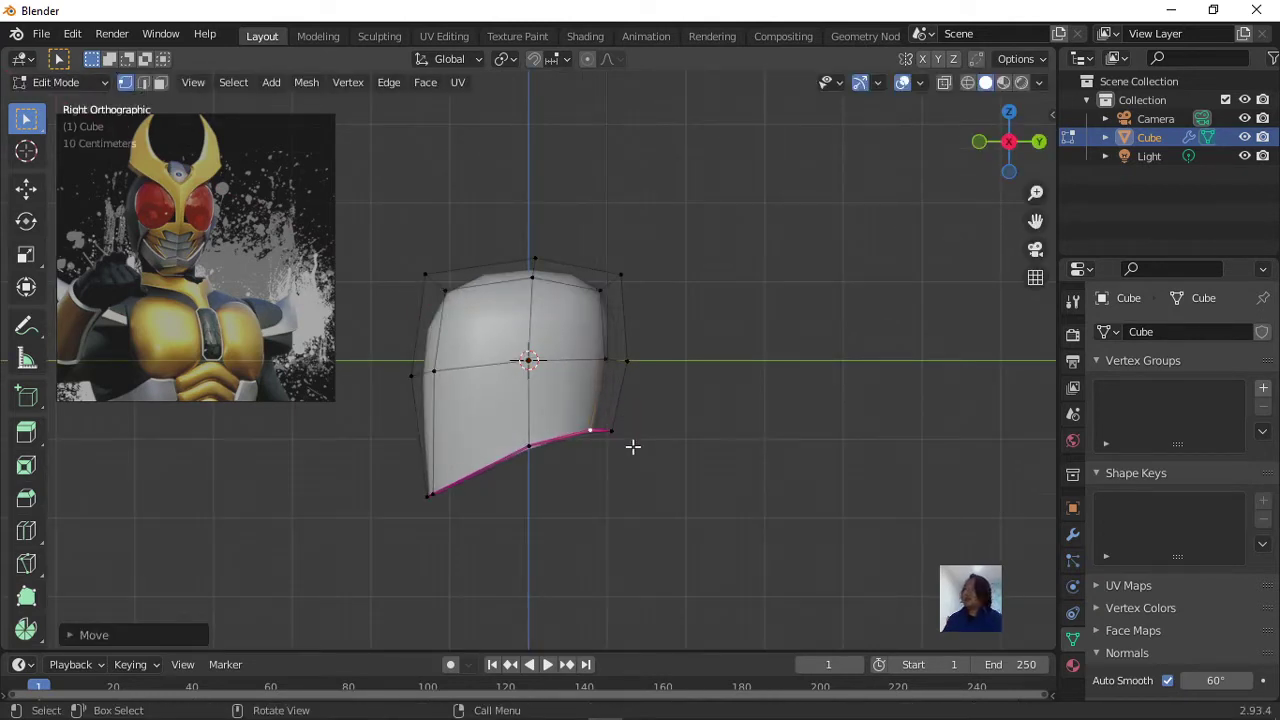
key("ctrl+z")
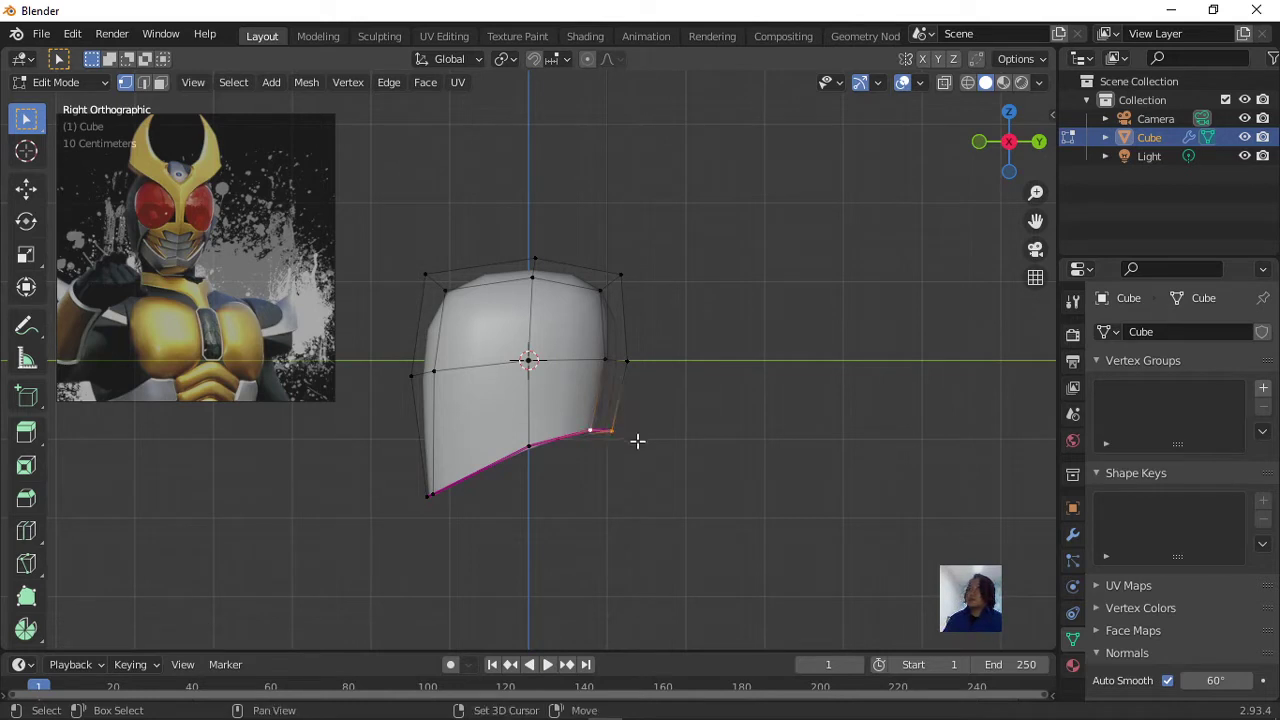
key("g")
left_click(634, 415)
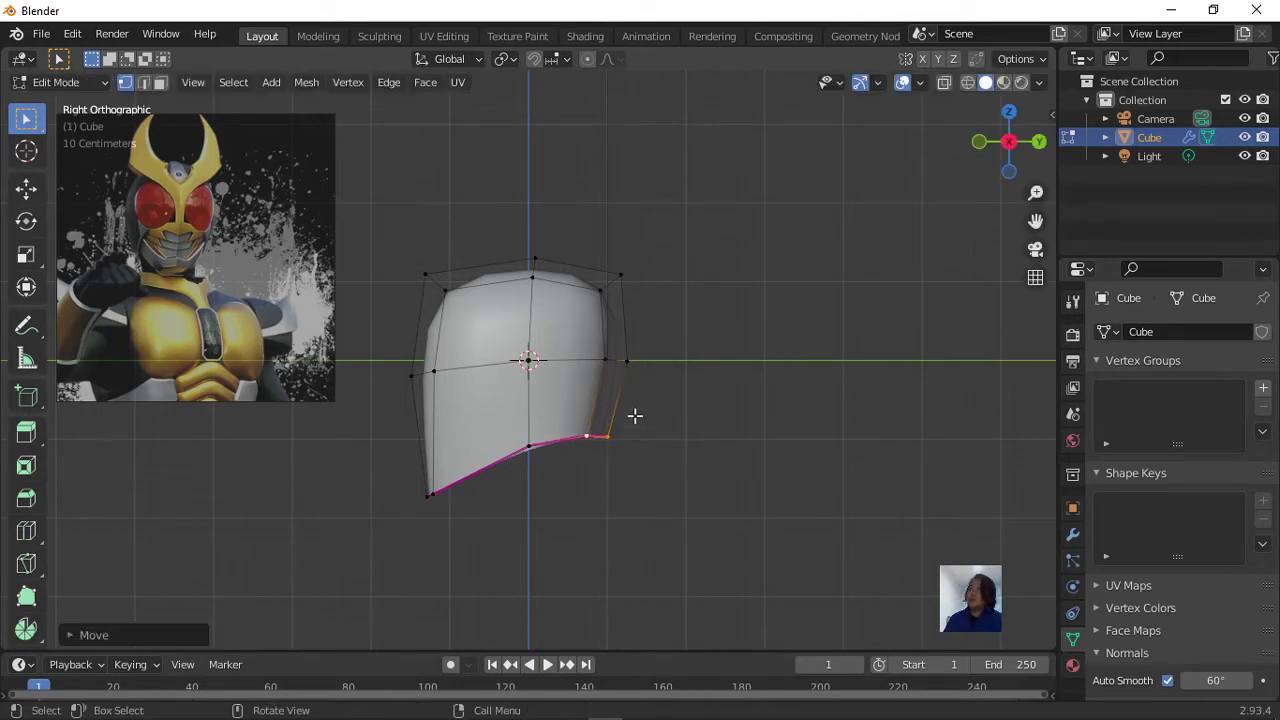
Reposition the rear jaw, top-right, top-centre and left-middle vertices of the helmet outline.
left_click(640, 380)
key("g")
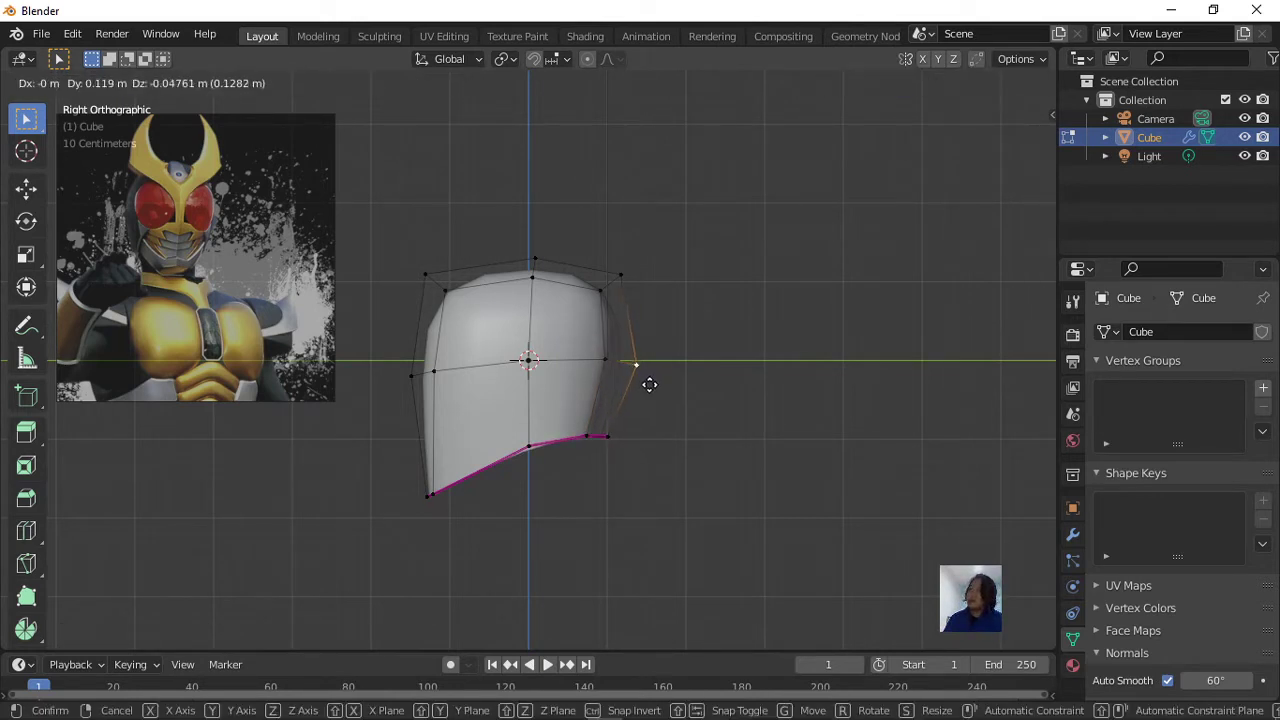
left_click(649, 384)
left_click(646, 268)
key("g")
left_click(657, 271)
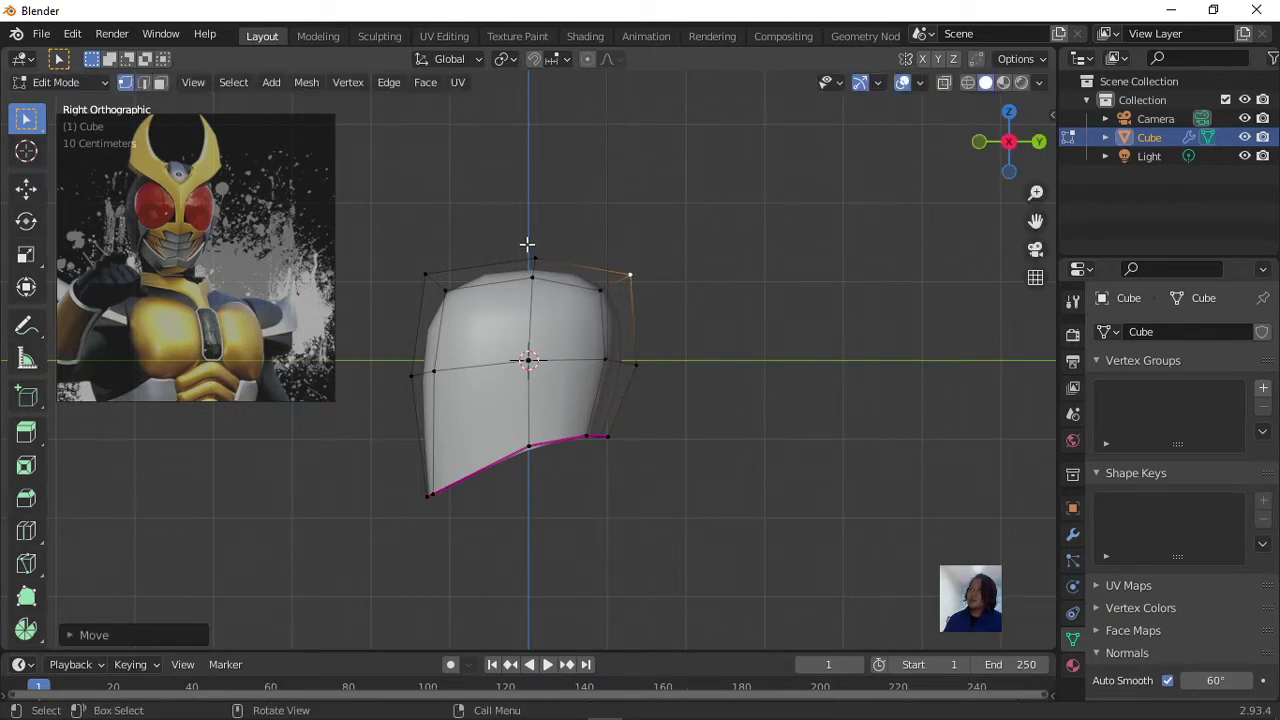
left_click(527, 244)
key("g")
left_click(530, 240)
left_click(403, 372)
key("g")
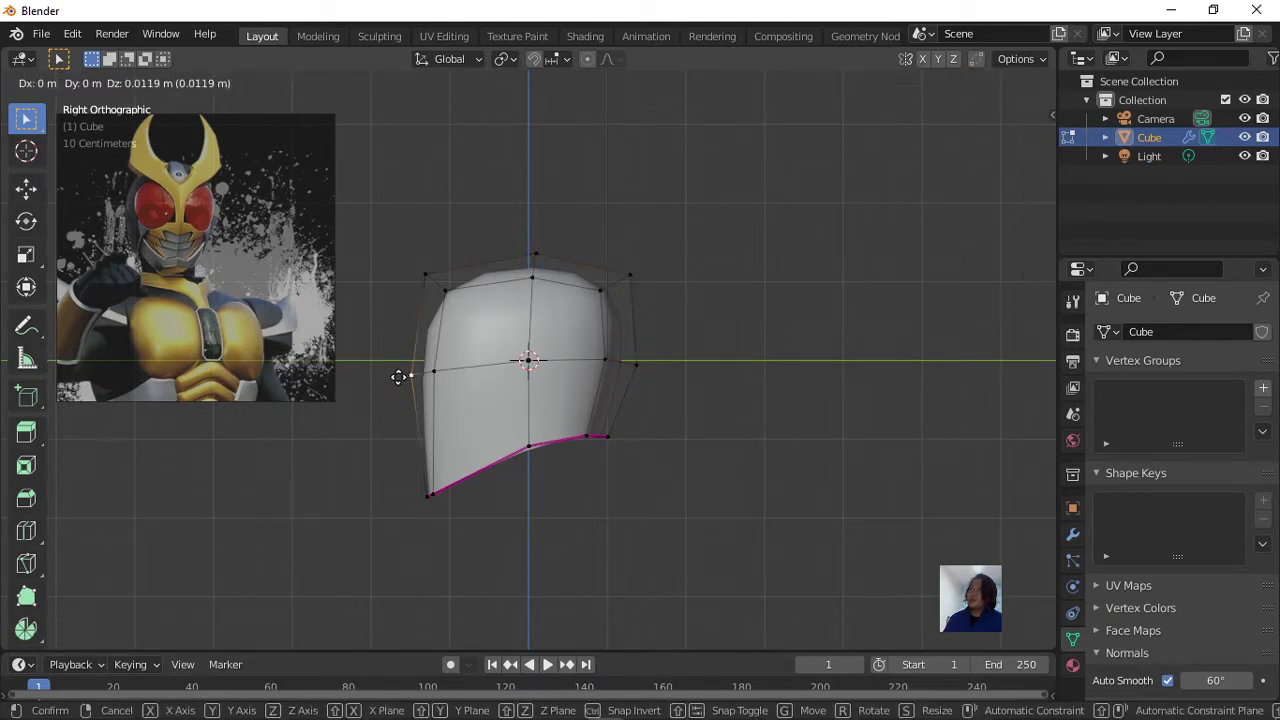
left_click(394, 372)
Adjust the left-middle, front-middle and upper front vertices, and raise the helmet's top vertex.
key("g")
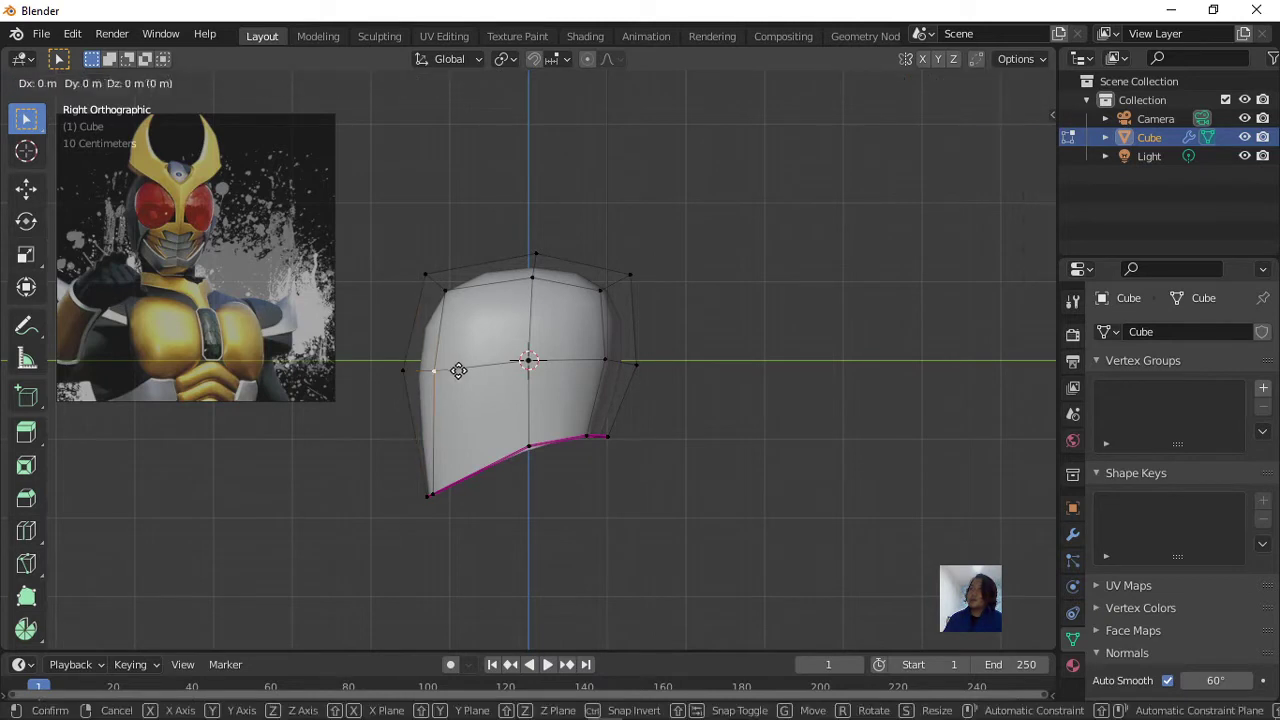
left_click(408, 374)
key("g")
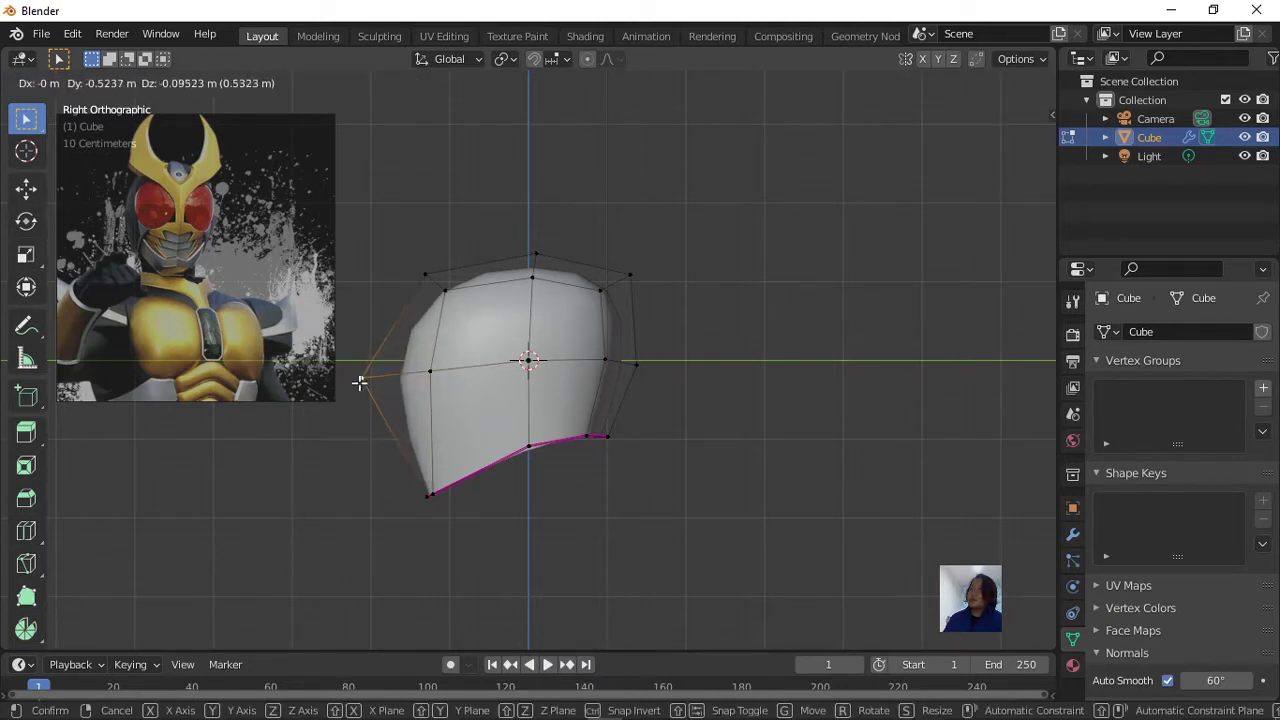
left_click(361, 381)
left_click(430, 273)
key("g")
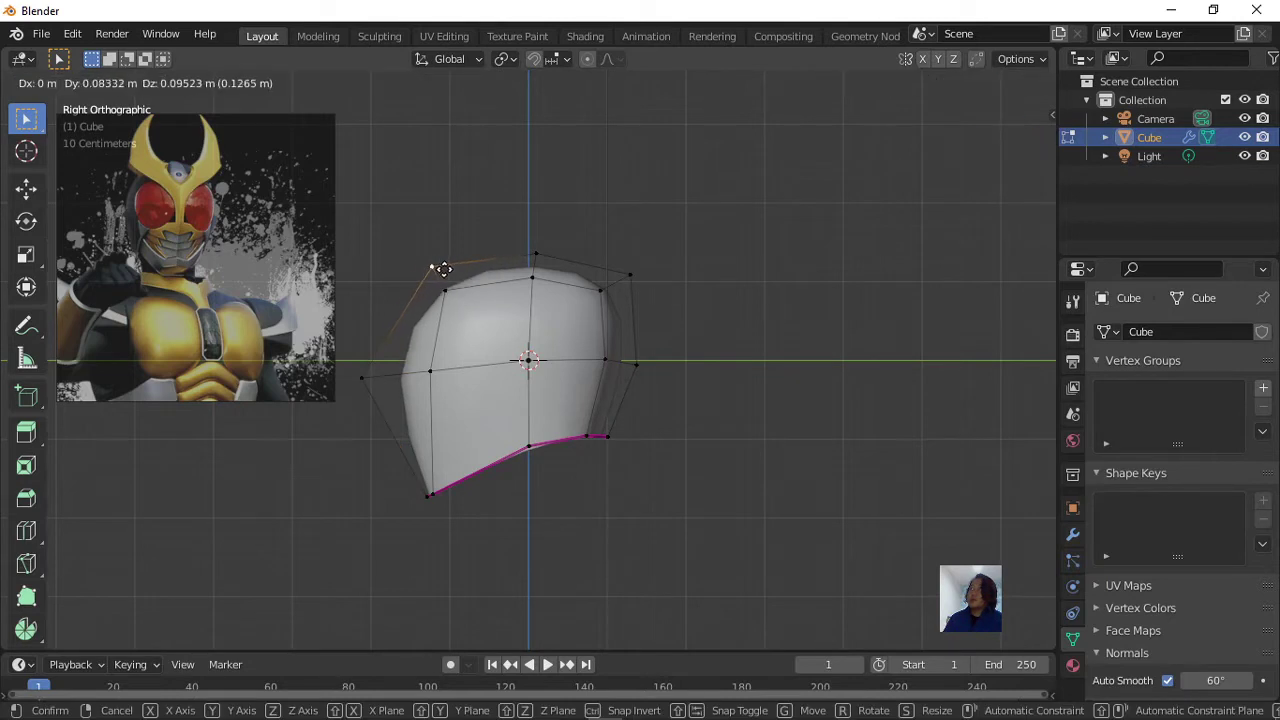
left_click(449, 268)
left_click(547, 262)
key("g")
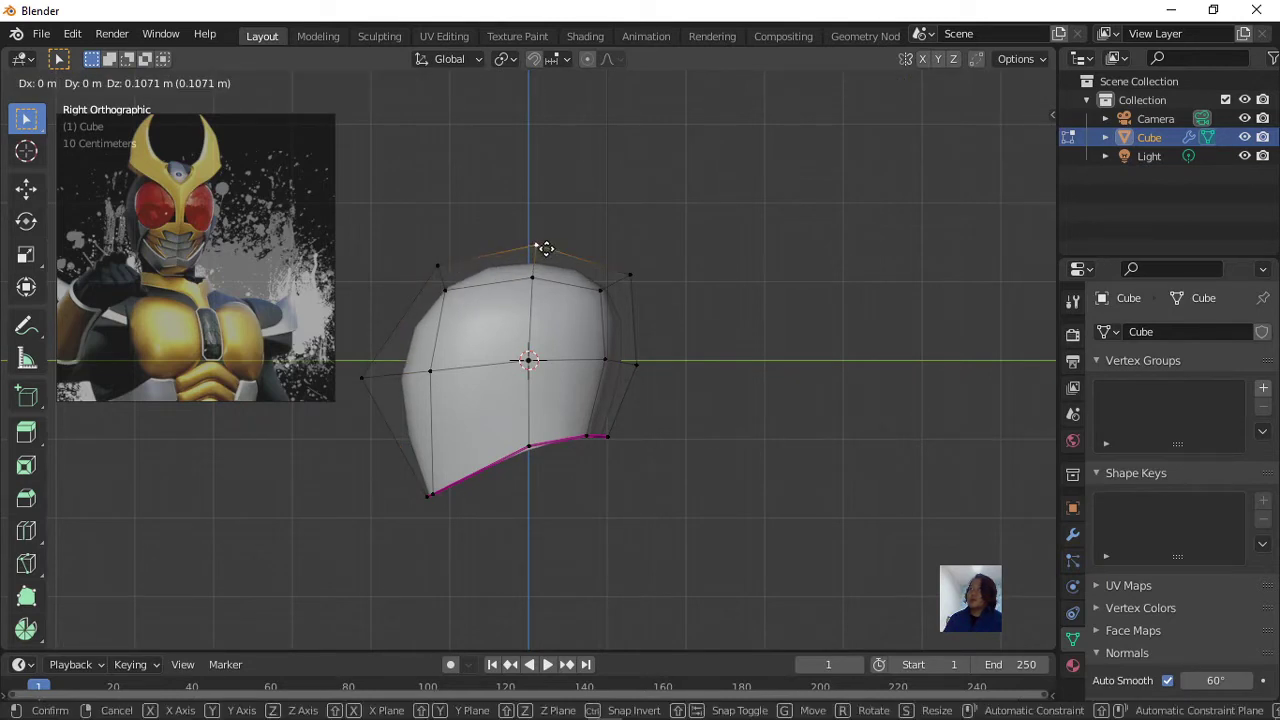
left_click(545, 248)
In perspective view, push the side vertex above the jaw outward.
mouse_move(545, 250)
middle_mouse_down()
mouse_move(660, 383)
mouse_move(783, 380)
middle_mouse_up()
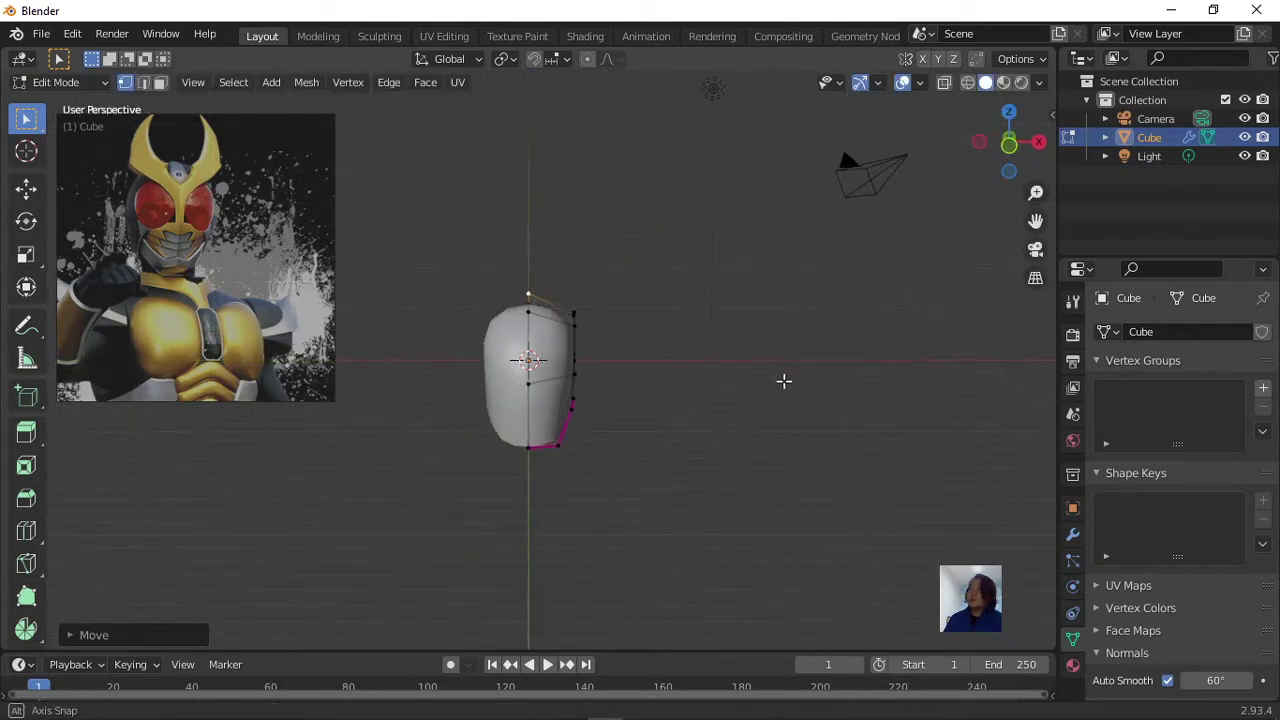
scroll(680, 394, "up", 3)
scroll(663, 380, "up", 2)
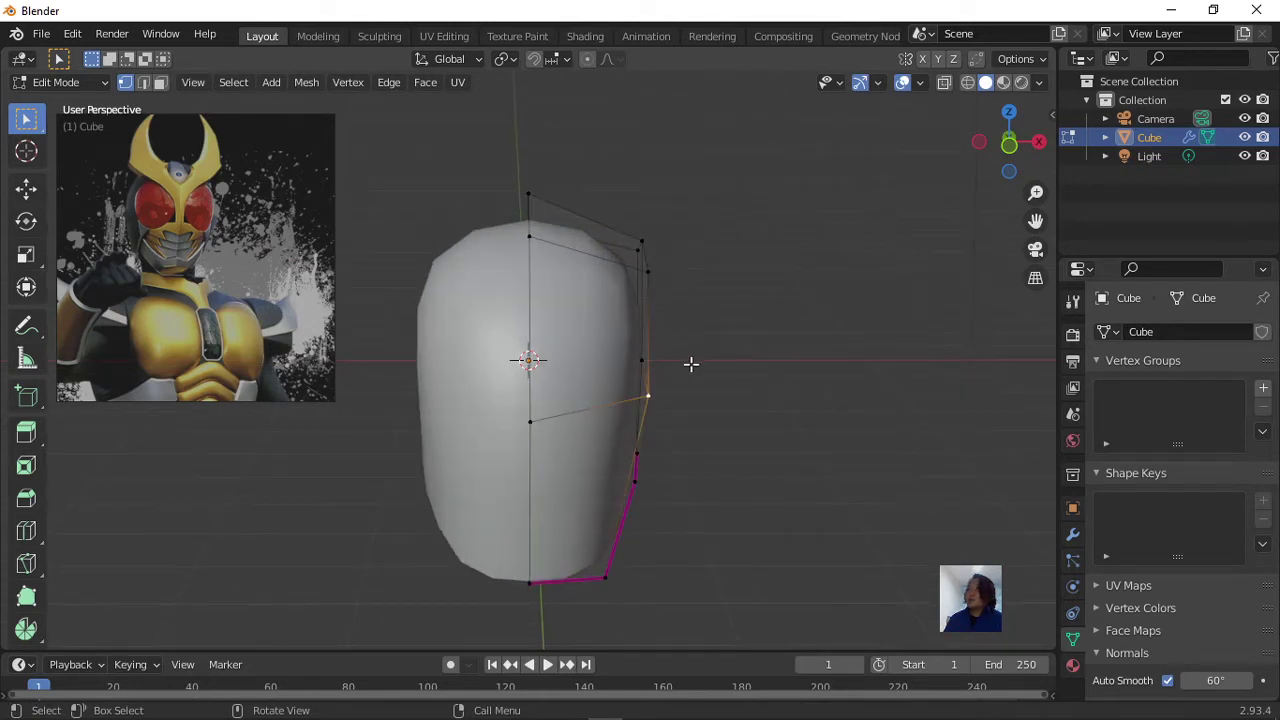
mouse_move(691, 364)
middle_mouse_down()
mouse_move(629, 374)
mouse_move(663, 417)
mouse_move(695, 395)
mouse_move(618, 388)
mouse_move(640, 329)
mouse_move(700, 263)
mouse_move(575, 388)
mouse_move(551, 437)
mouse_move(669, 463)
mouse_move(720, 449)
mouse_move(709, 440)
middle_mouse_up()
left_click(633, 372)
key("g")
left_click(722, 395)
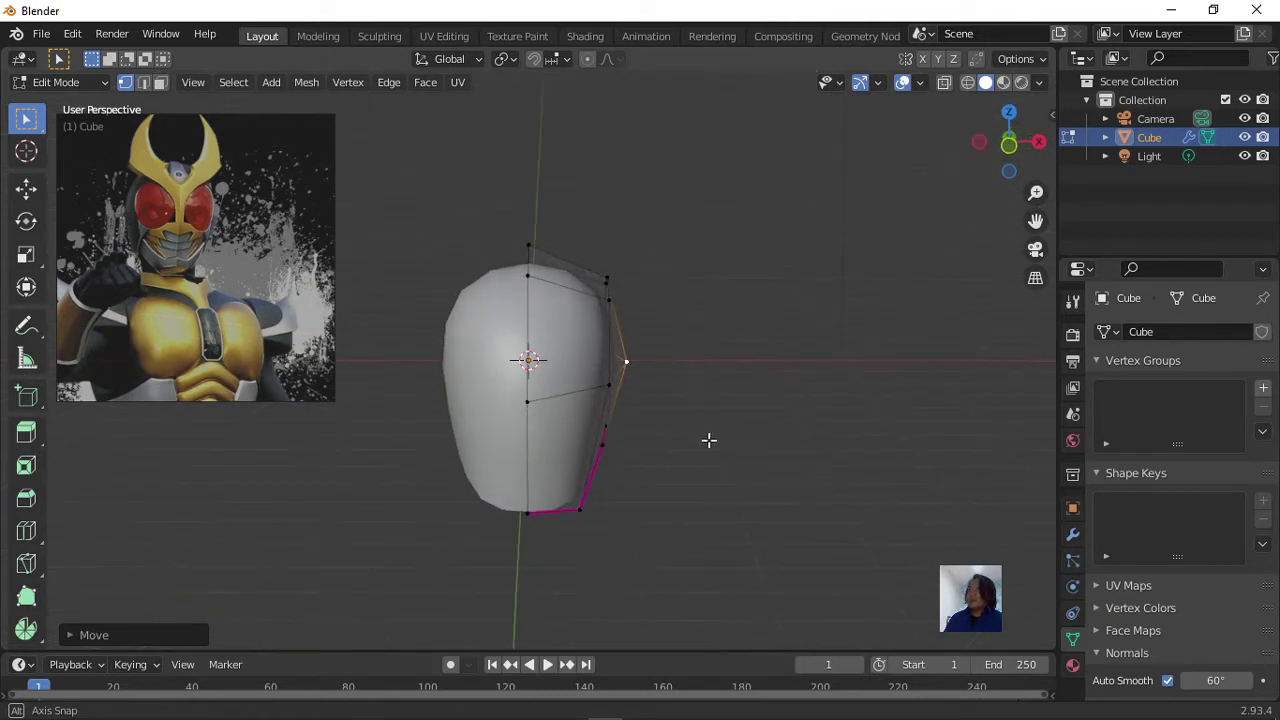
key("g")
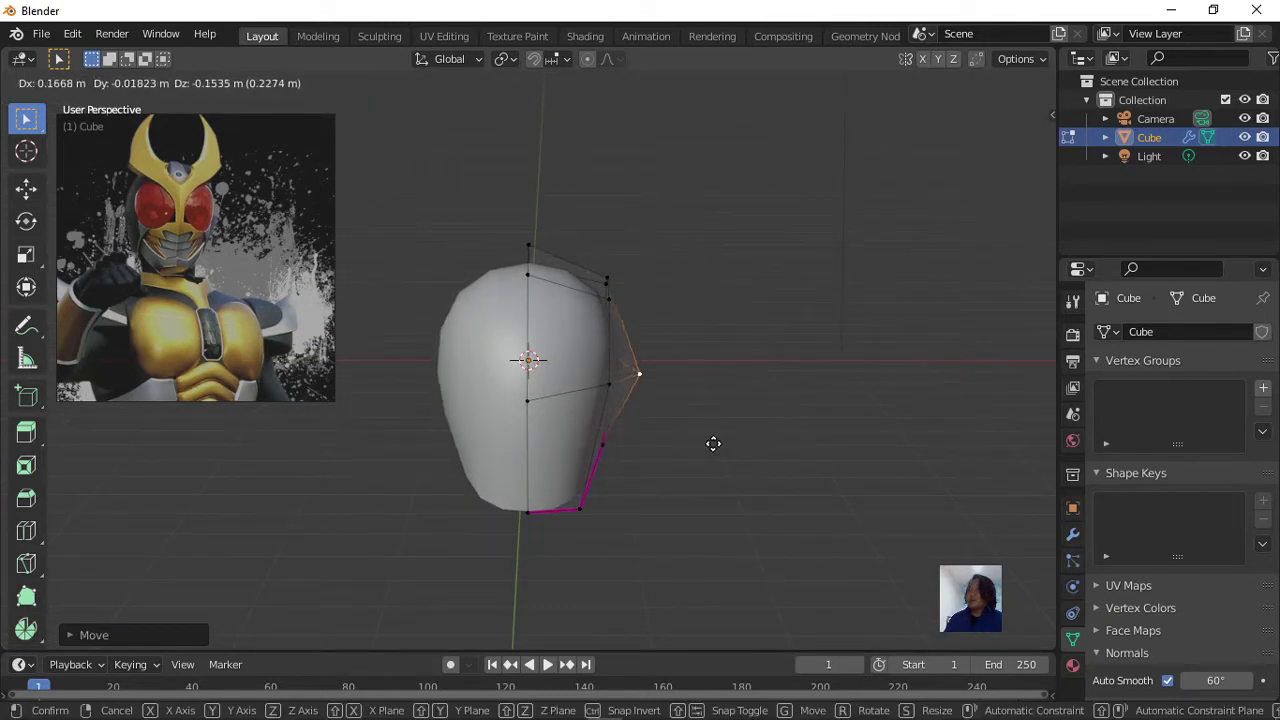
left_click(711, 445)
mouse_move(711, 446)
middle_mouse_down()
mouse_move(580, 424)
mouse_move(327, 441)
mouse_move(706, 423)
mouse_move(691, 437)
mouse_move(675, 404)
mouse_move(694, 406)
mouse_move(620, 423)
mouse_move(531, 413)
mouse_move(494, 436)
mouse_move(577, 426)
mouse_move(566, 474)
mouse_move(553, 476)
middle_mouse_up()
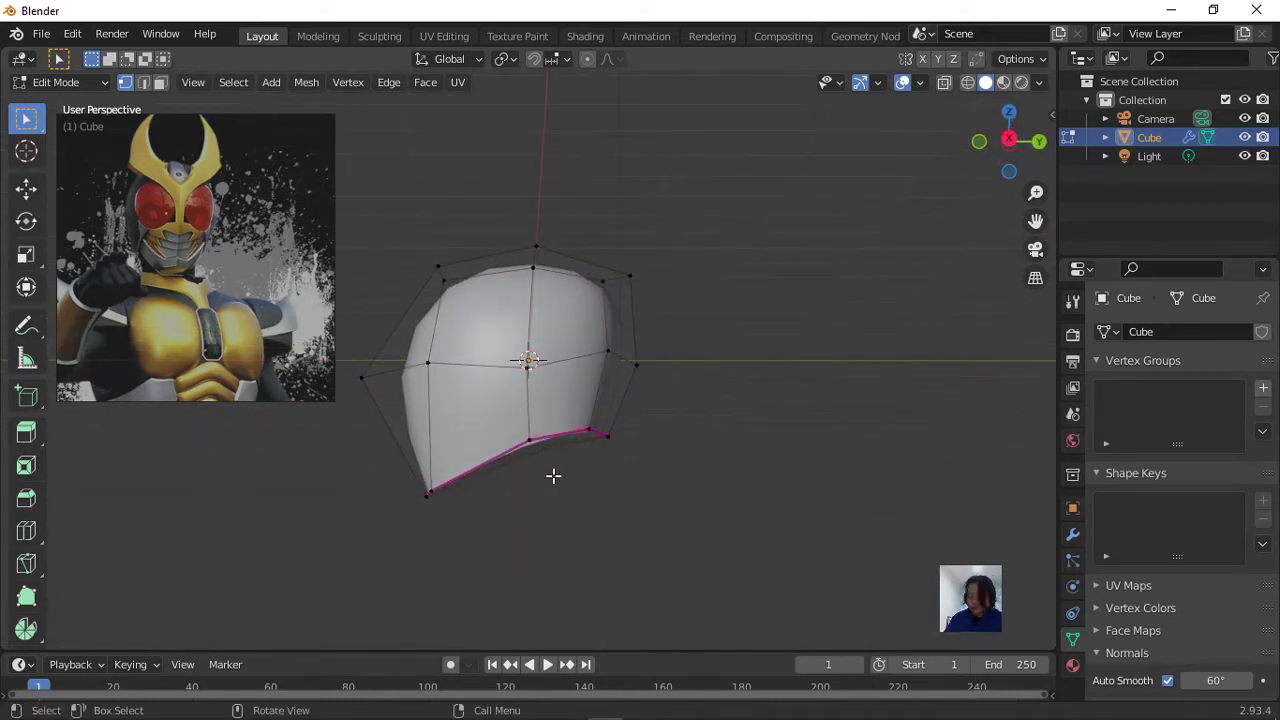
Extrude the bottom edge downward into a jaw section, then return to Object Mode.
key("e")
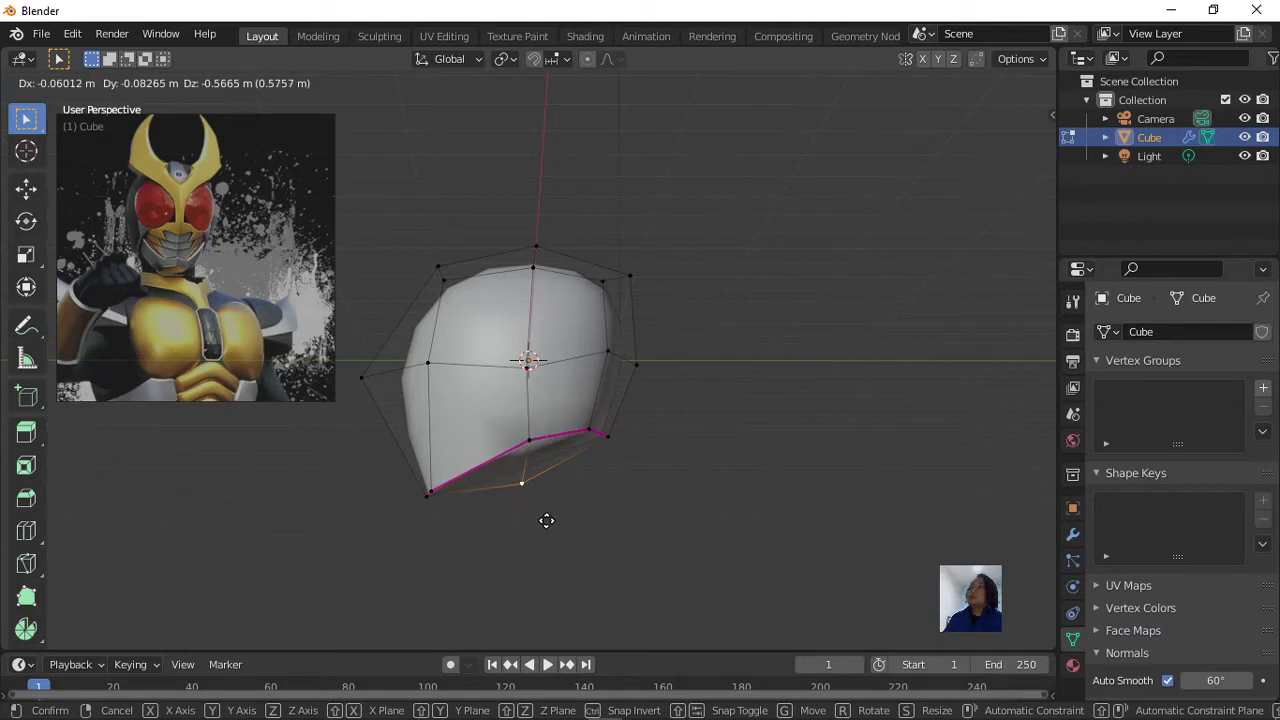
left_click(545, 519)
mouse_move(583, 500)
middle_mouse_down()
mouse_move(706, 523)
mouse_move(718, 495)
mouse_move(623, 443)
mouse_move(623, 457)
middle_mouse_up()
key("e")
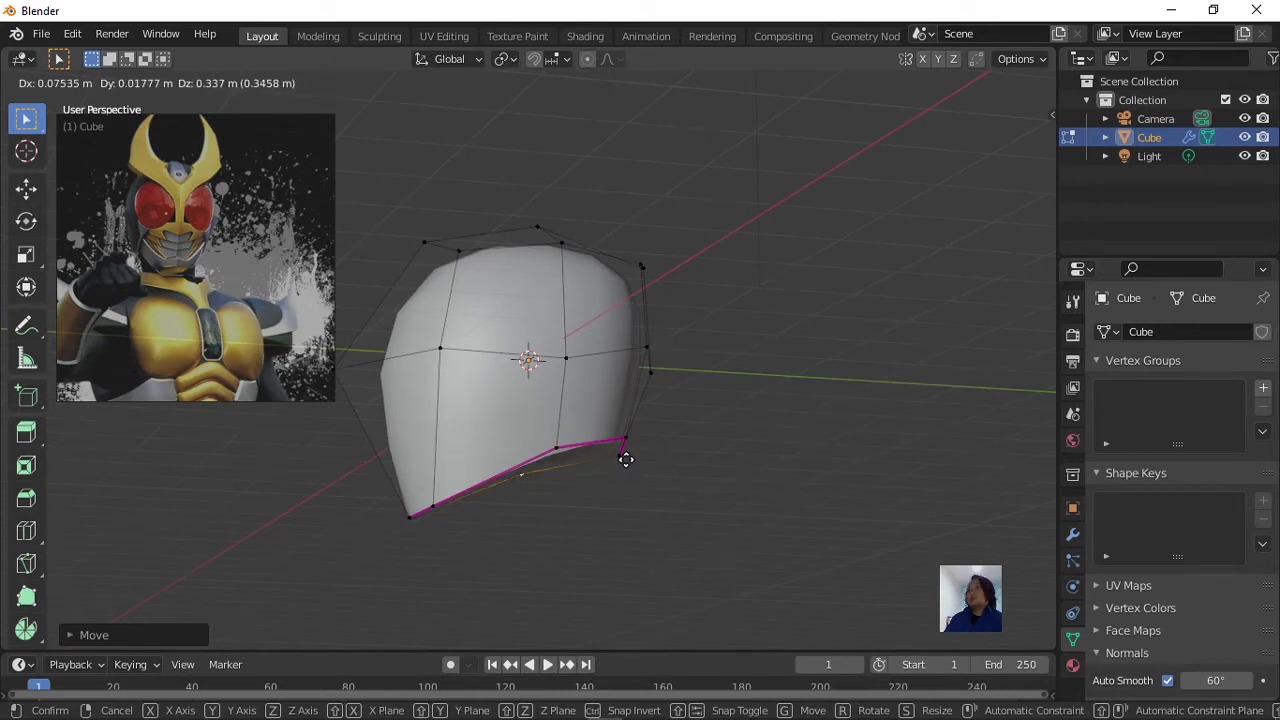
left_click(626, 459)
mouse_move(692, 488)
middle_mouse_down()
mouse_move(566, 520)
mouse_move(680, 528)
mouse_move(966, 483)
middle_mouse_up()
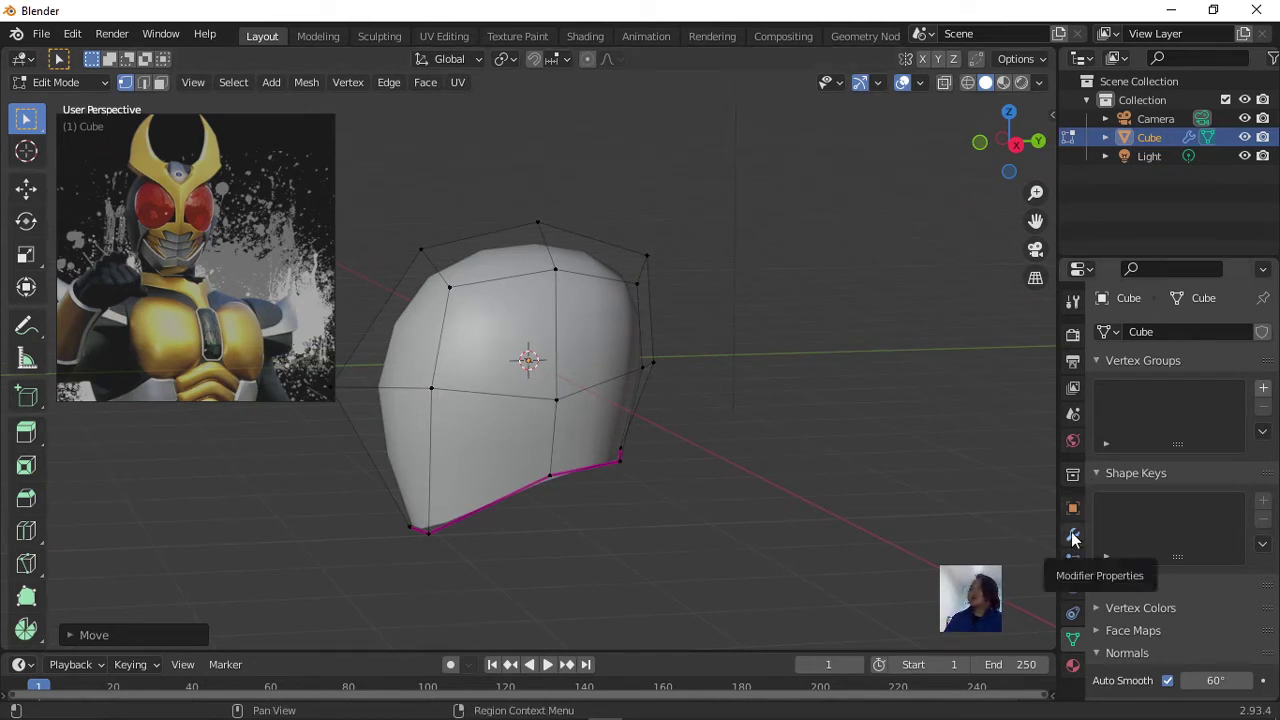
mouse_move(771, 511)
middle_mouse_down()
mouse_move(614, 466)
mouse_move(757, 489)
mouse_move(789, 469)
mouse_move(778, 456)
middle_mouse_up()
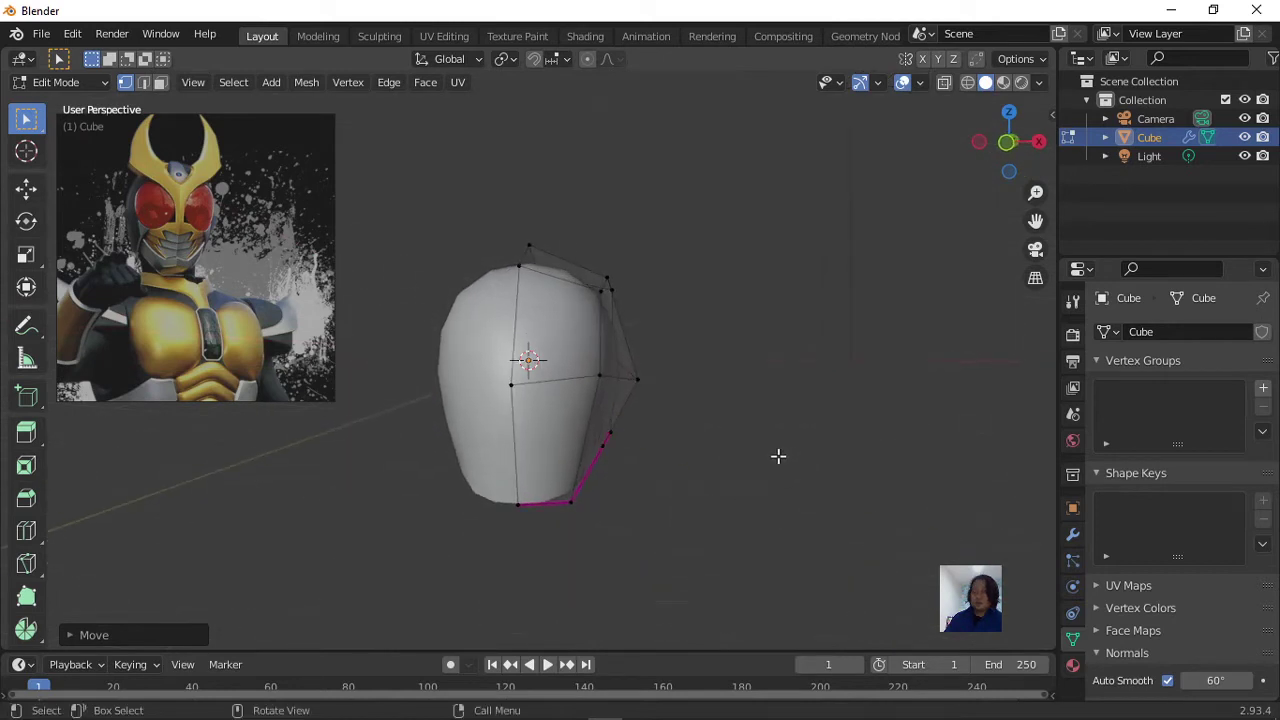
key("Tab")
mouse_move(528, 470)
middle_mouse_down()
mouse_move(636, 470)
mouse_move(462, 463)
middle_mouse_up()
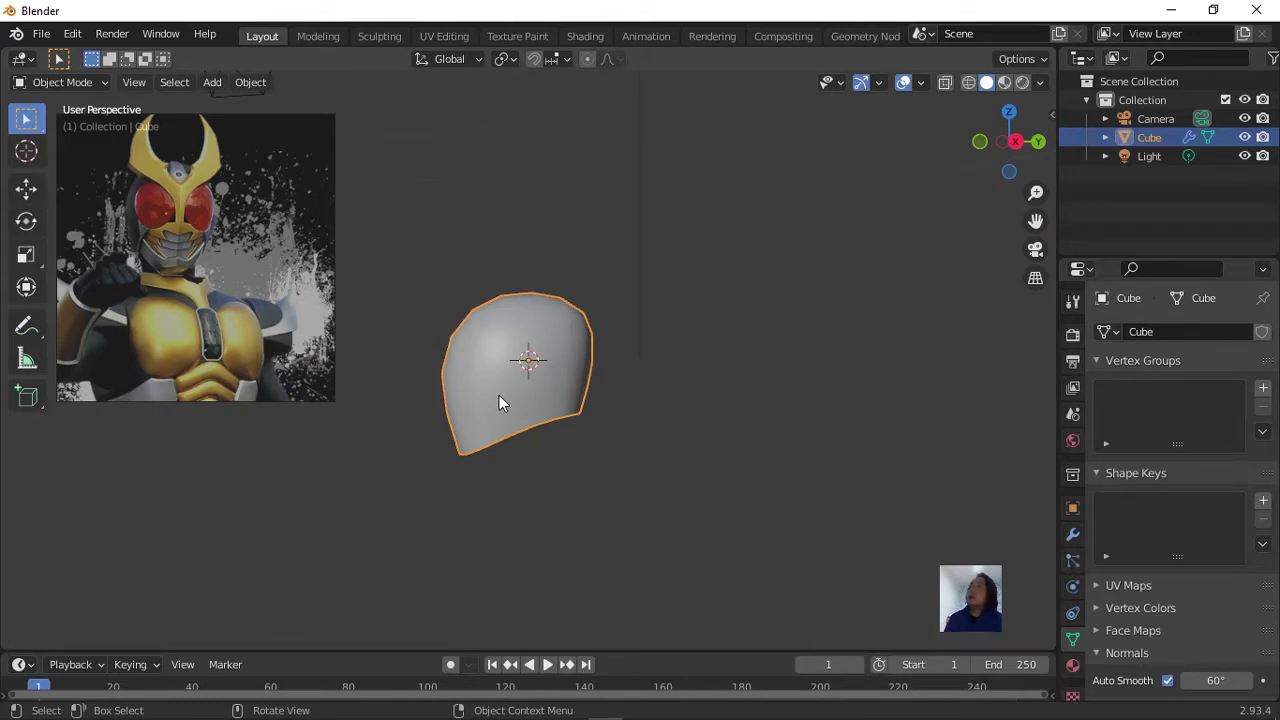
Back in Edit Mode, reposition the helmet's side vertex.
scroll(578, 373, "up", 4)
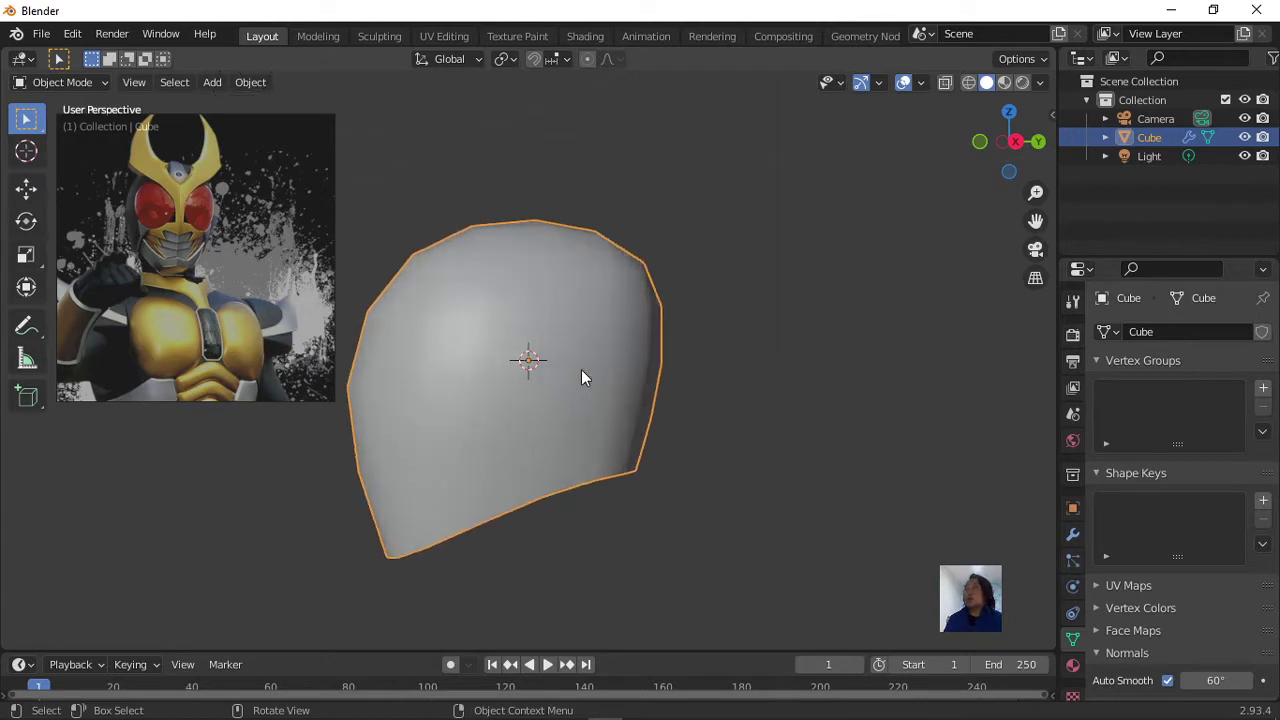
scroll(670, 447, "down", 2)
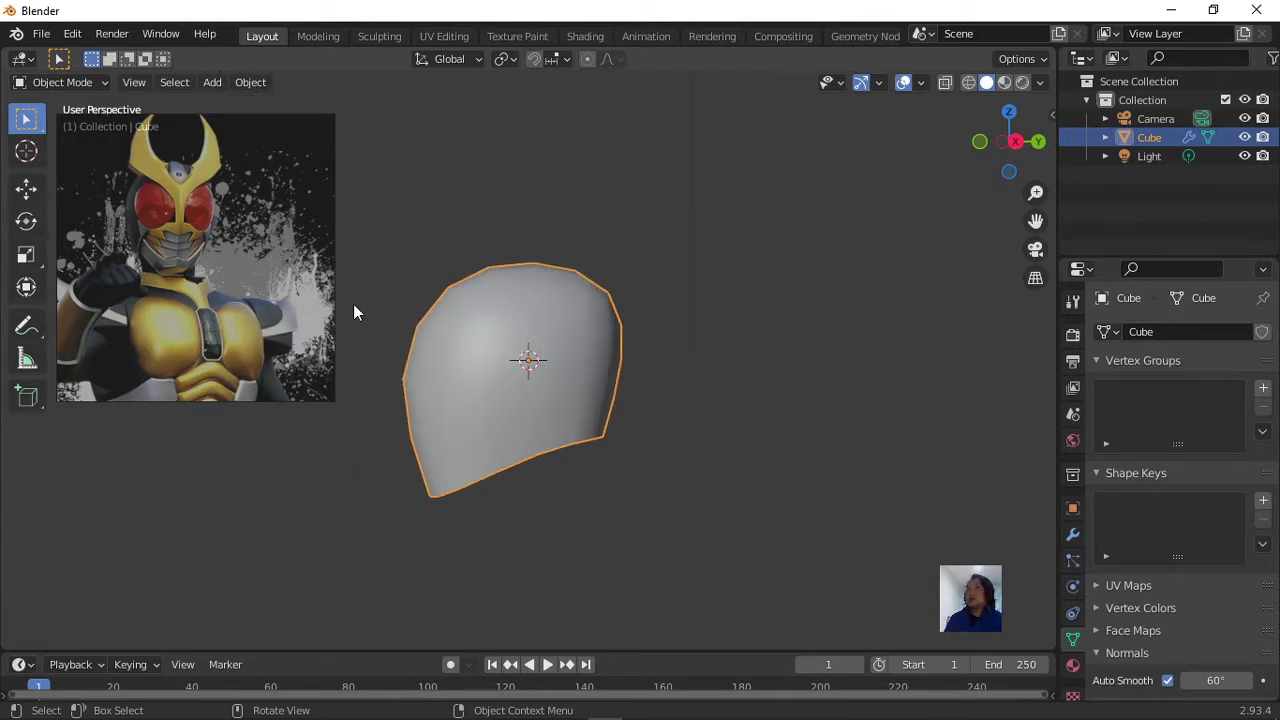
key("Tab")
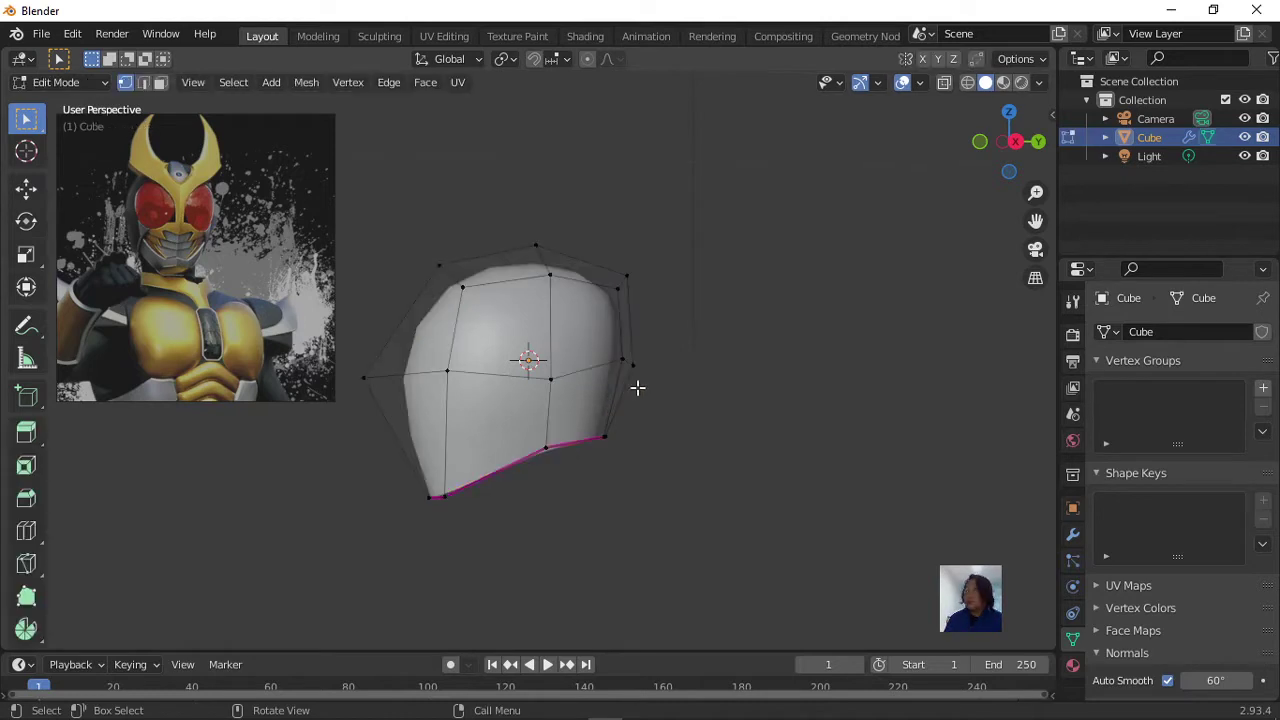
key("g")
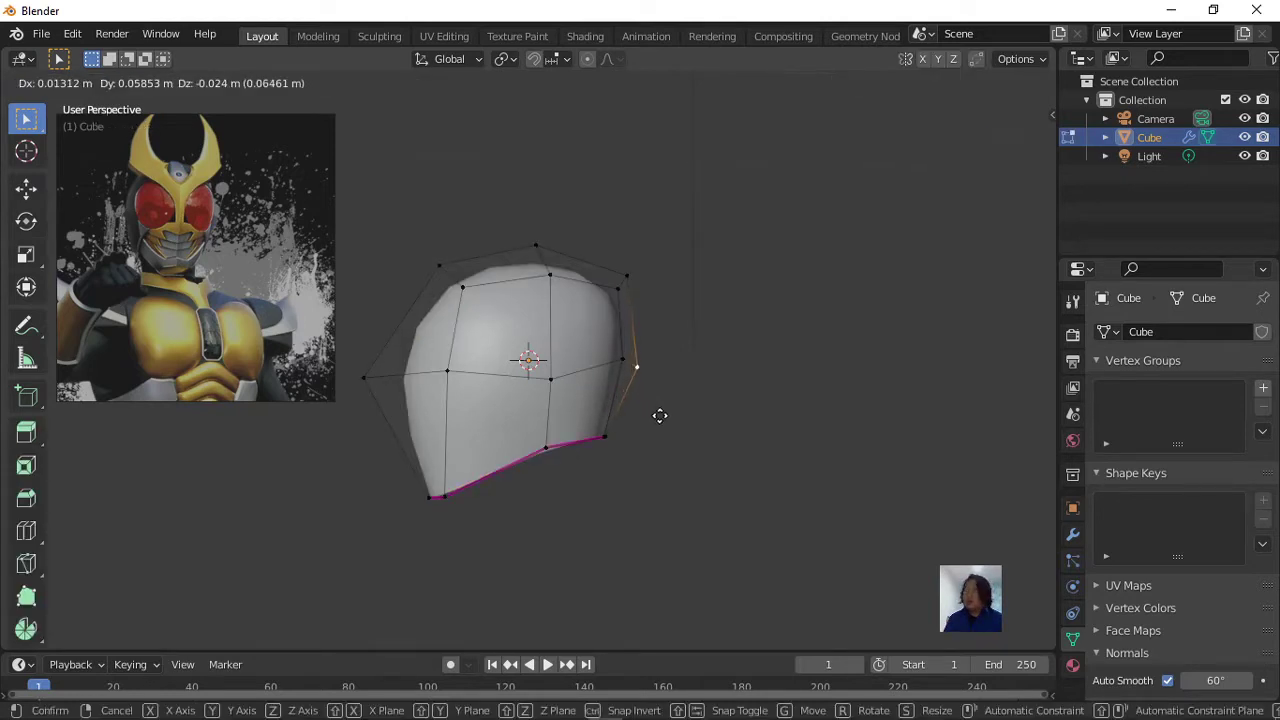
left_click(671, 414)
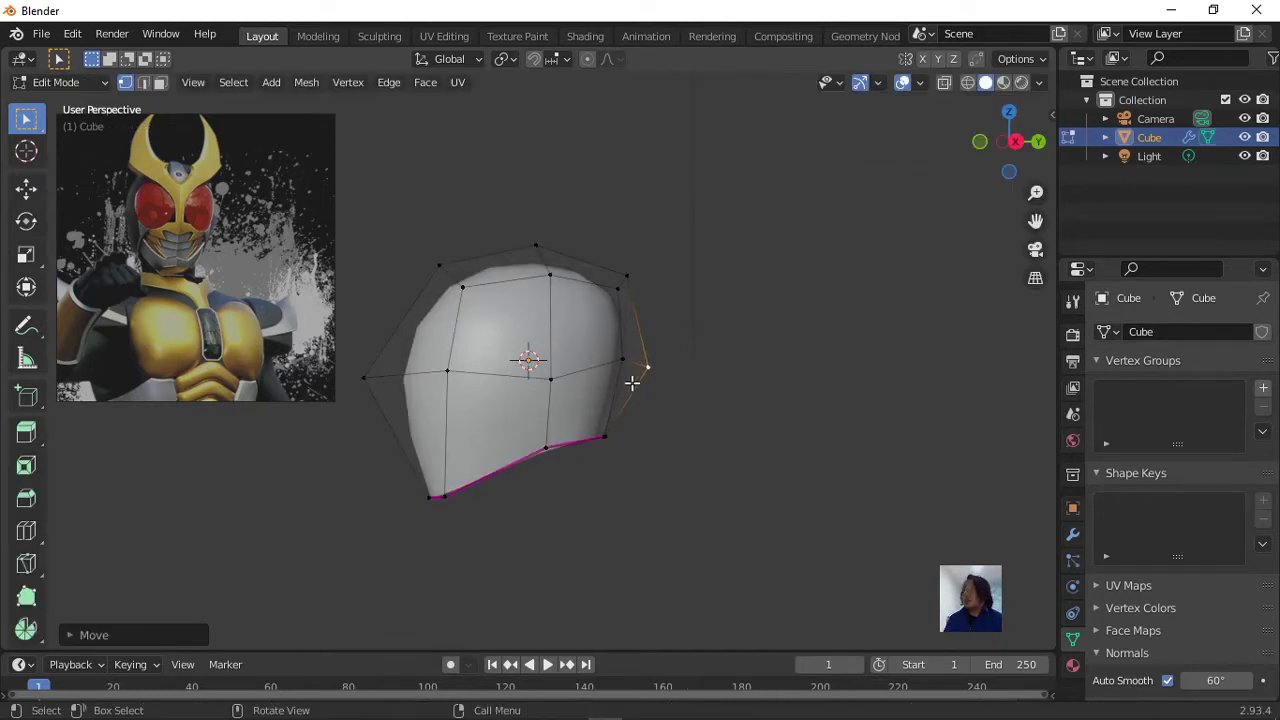
key("g")
left_click(633, 390)
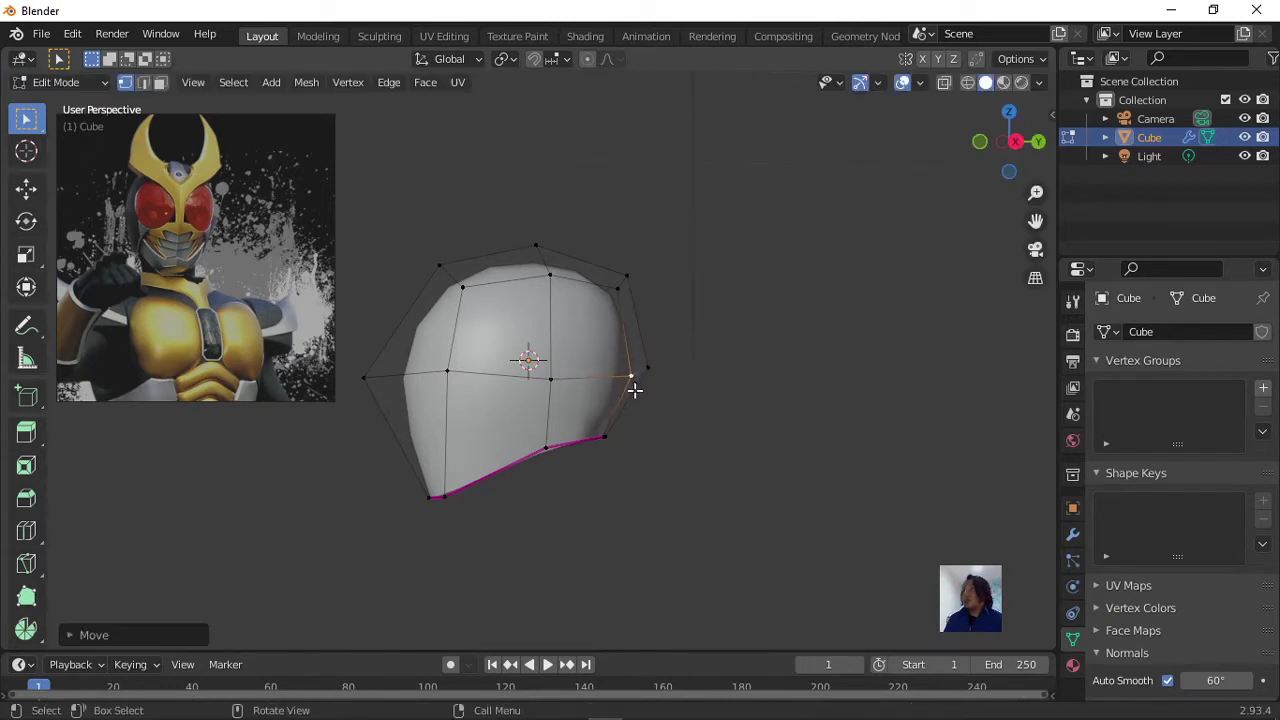
Adjust the bottom jaw edge's position, viewing from below.
middle_click_drag(630, 458, 529, 480)
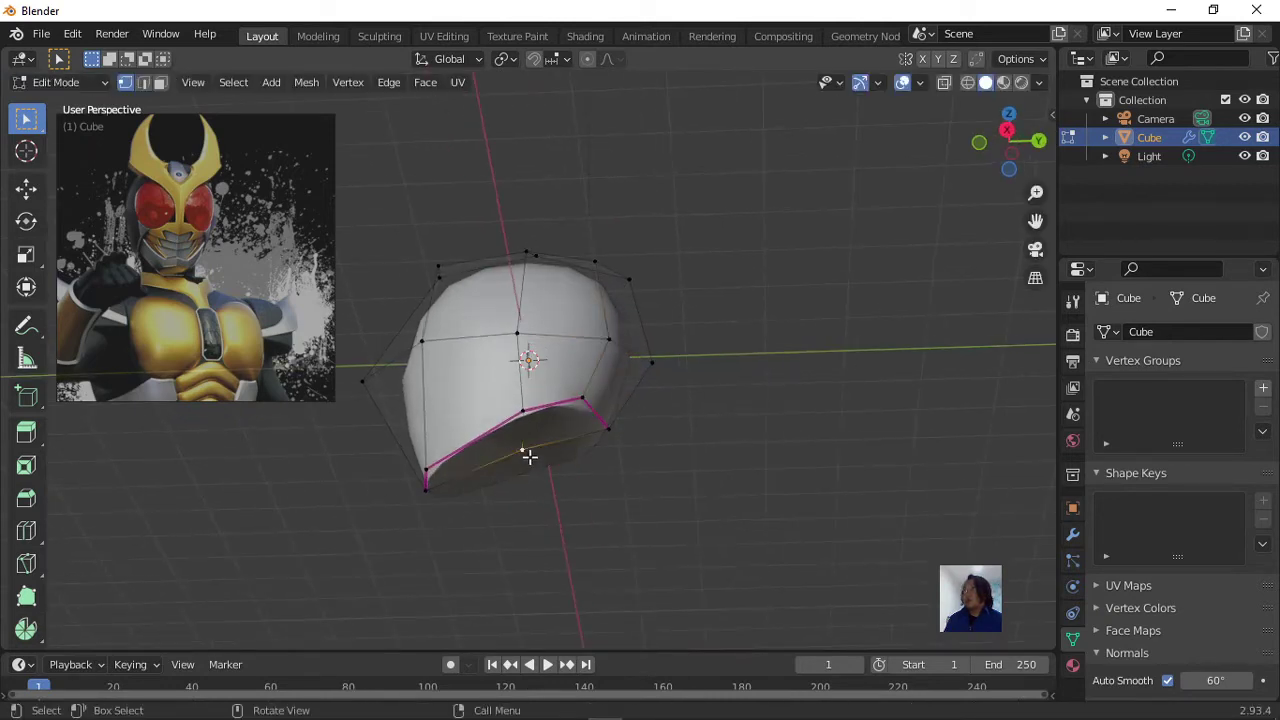
key("g")
left_click(549, 443)
mouse_move(644, 447)
middle_mouse_down()
mouse_move(566, 469)
mouse_move(617, 471)
mouse_move(603, 435)
mouse_move(623, 446)
mouse_move(534, 471)
mouse_move(609, 509)
mouse_move(737, 506)
mouse_move(618, 480)
middle_mouse_up()
key("g")
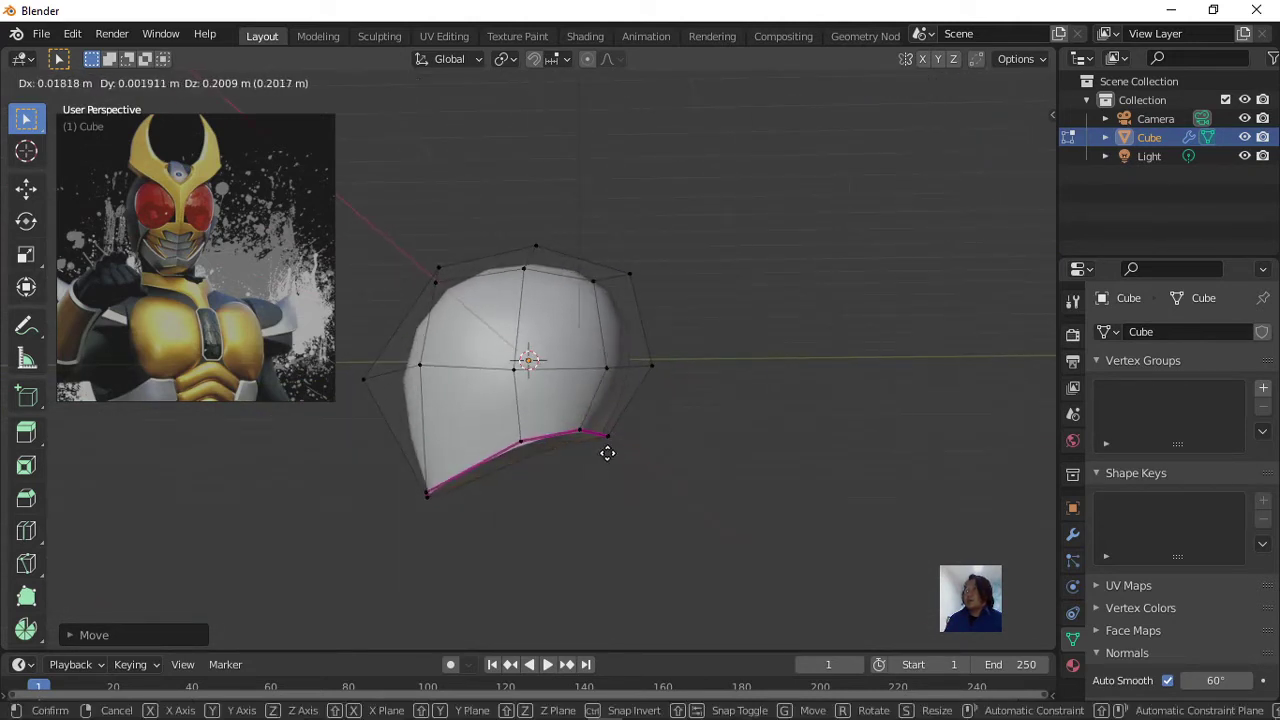
left_click(619, 466)
Move the right-side vertex to smooth the cheek outline, then return to Object Mode.
mouse_move(634, 449)
middle_mouse_down()
mouse_move(506, 466)
mouse_move(591, 491)
mouse_move(661, 451)
mouse_move(671, 363)
middle_mouse_up()
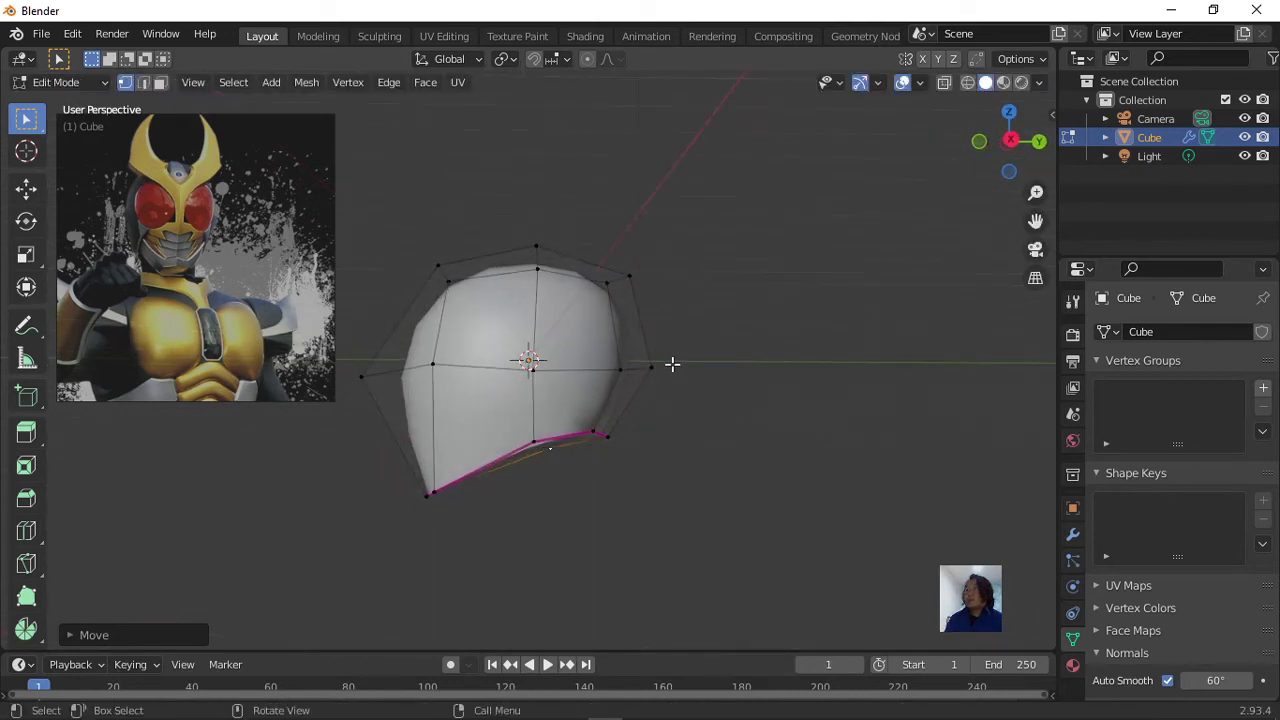
left_click(664, 364)
key("g")
left_click(616, 370)
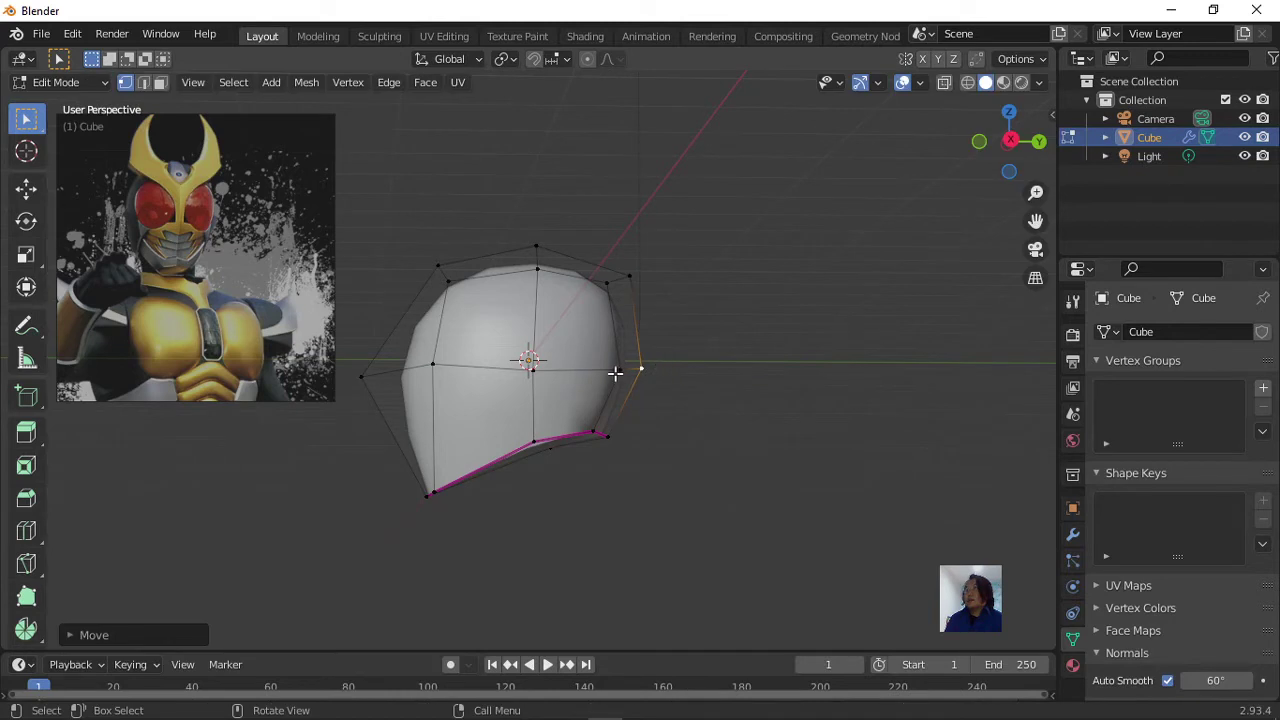
key("g")
left_click(637, 433)
middle_click_drag(637, 433, 689, 451)
key("Tab")
Frame the helmet in right-side orthographic view and pick the Annotate tool.
scroll(652, 471, "down", 2)
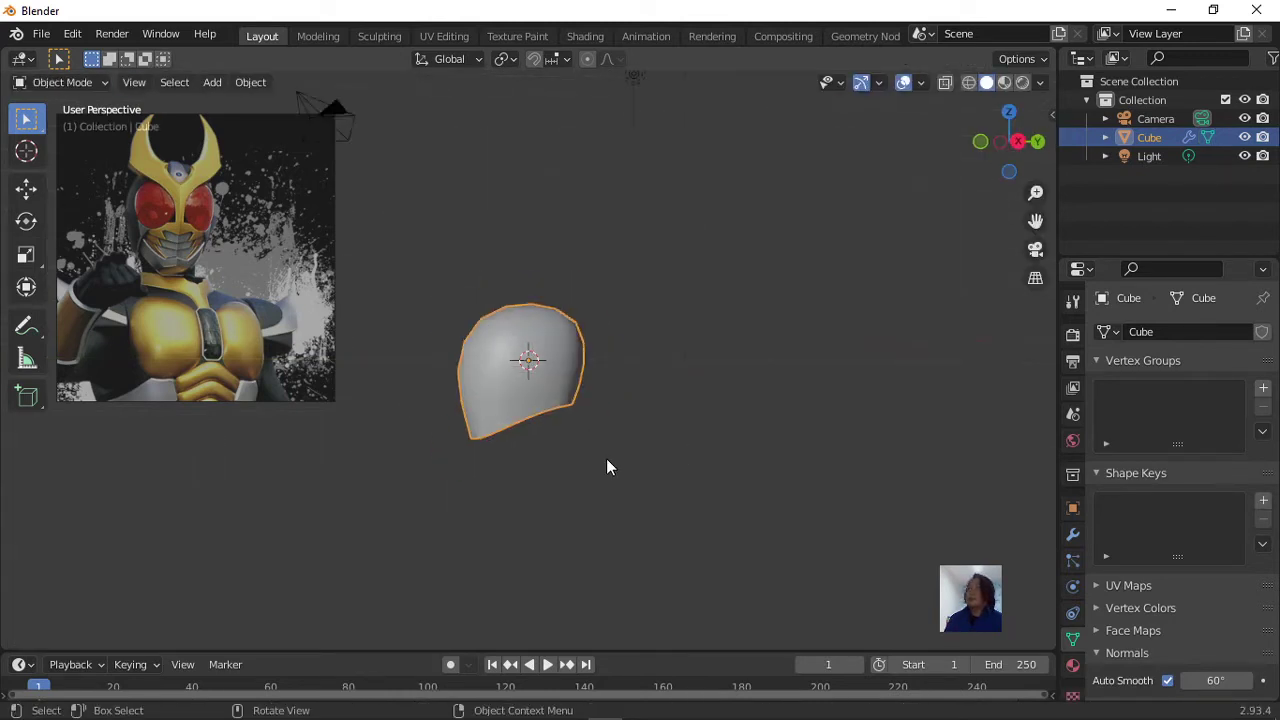
mouse_move(606, 463)
middle_mouse_down()
mouse_move(731, 494)
mouse_move(690, 488)
mouse_move(751, 474)
mouse_move(749, 460)
mouse_move(725, 478)
middle_mouse_up()
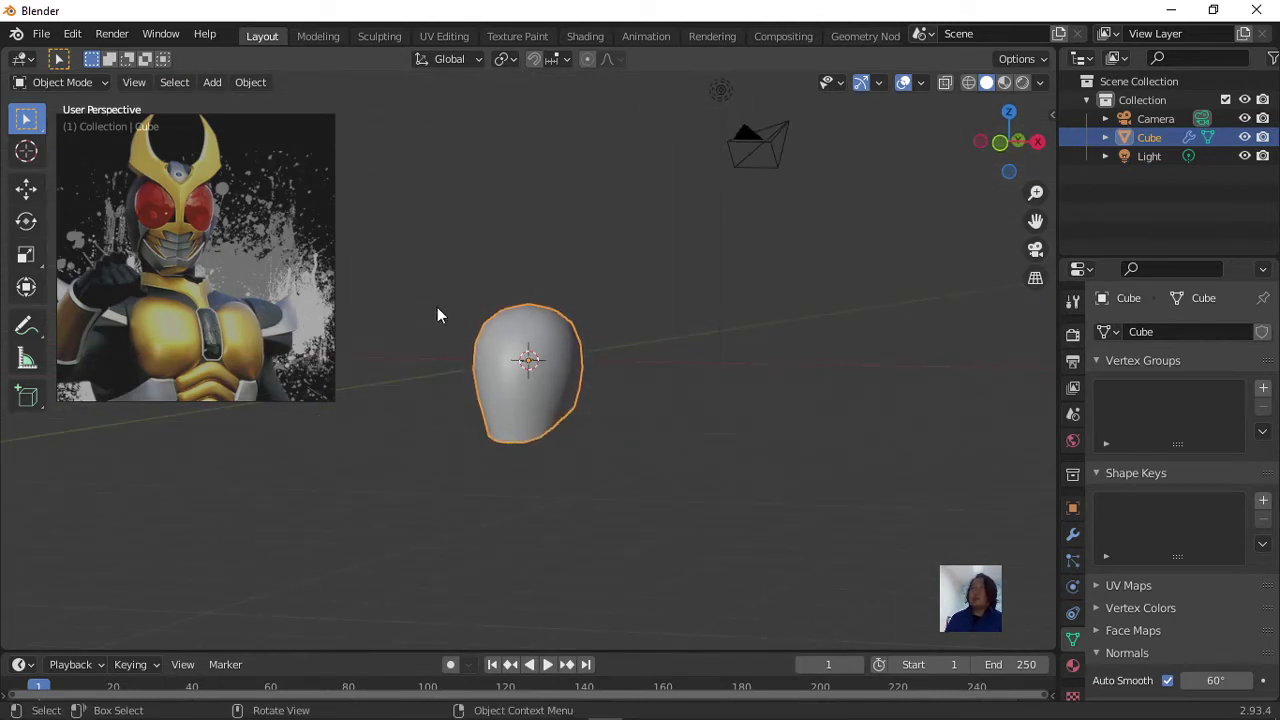
mouse_move(637, 446)
middle_mouse_down()
mouse_move(463, 431)
mouse_move(614, 448)
mouse_move(484, 430)
middle_mouse_up()
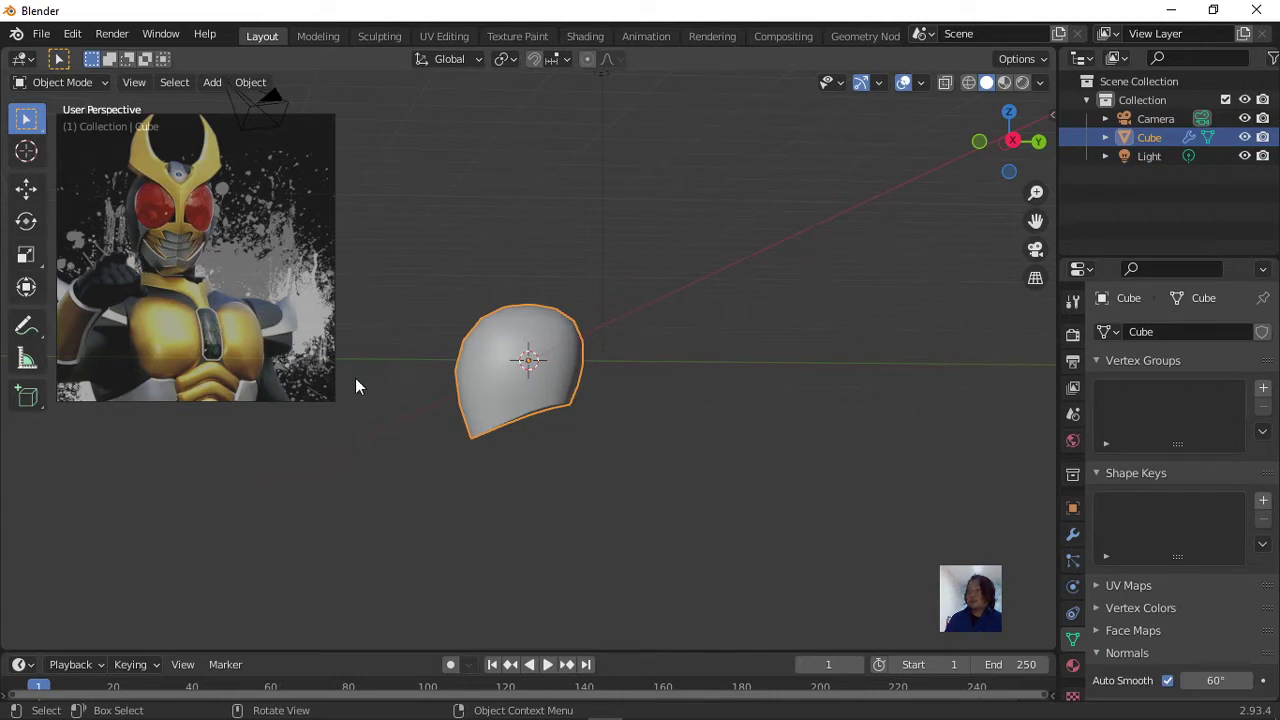
middle_click_drag(621, 564, 584, 528, "alt")
scroll(580, 515, "up", 1)
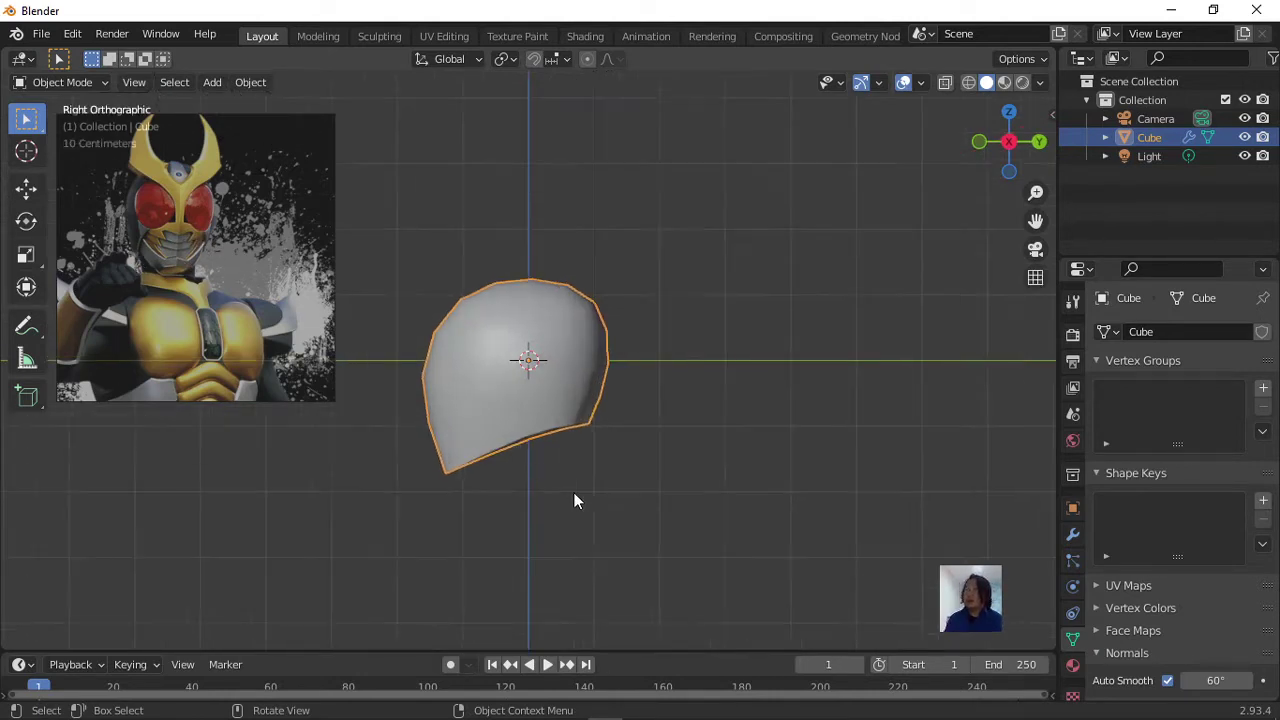
scroll(575, 500, "up", 1)
scroll(574, 494, "down", 2)
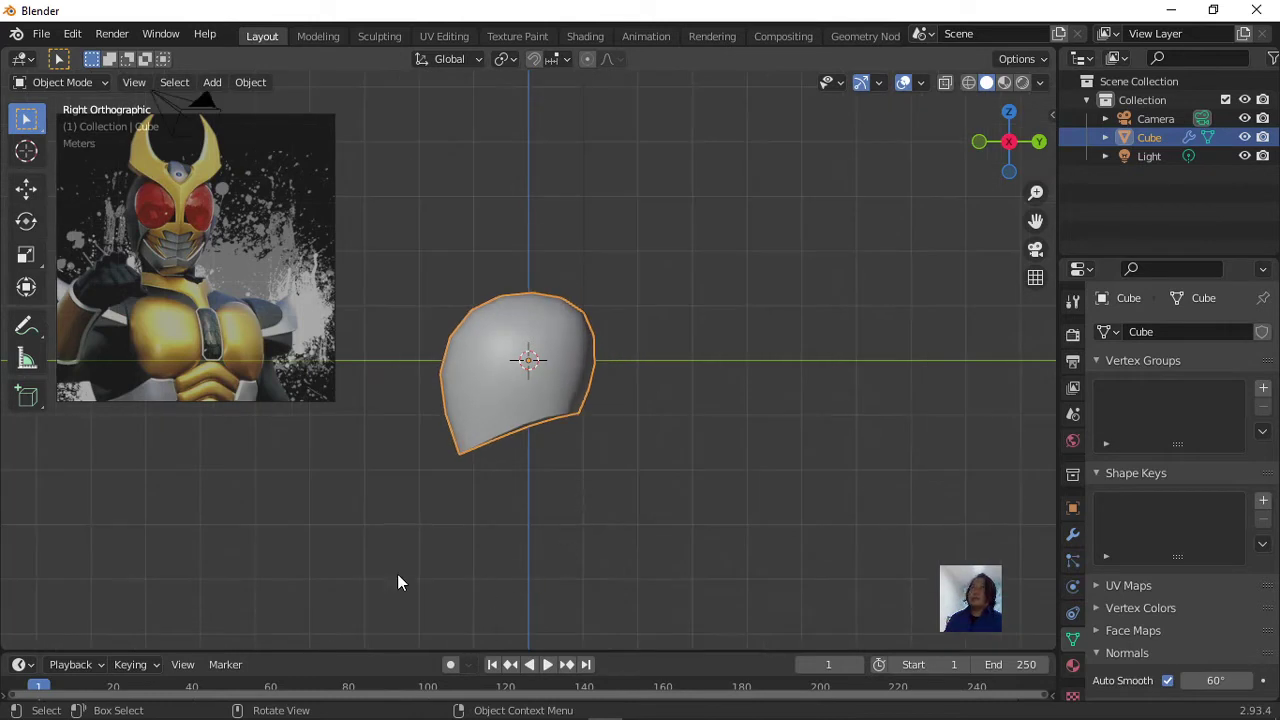
left_click(27, 326)
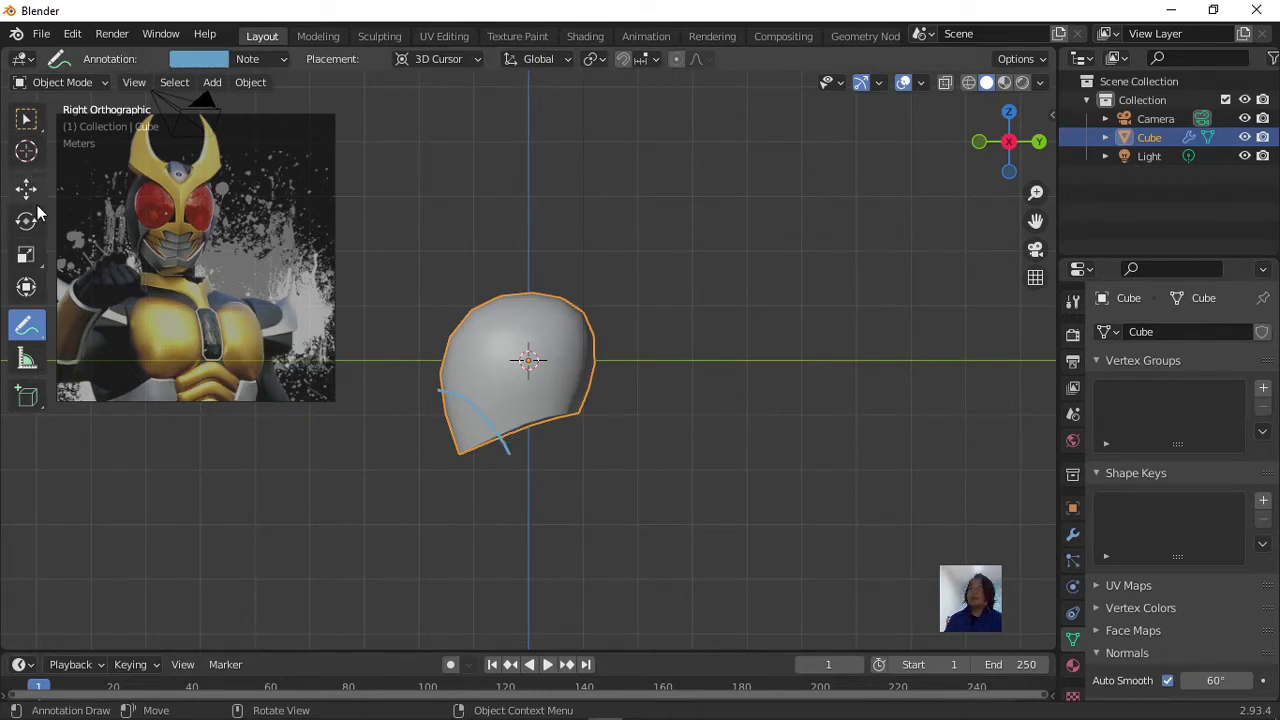
Add a cube and move it down-left over the sketched jaw line.
left_click(27, 120)
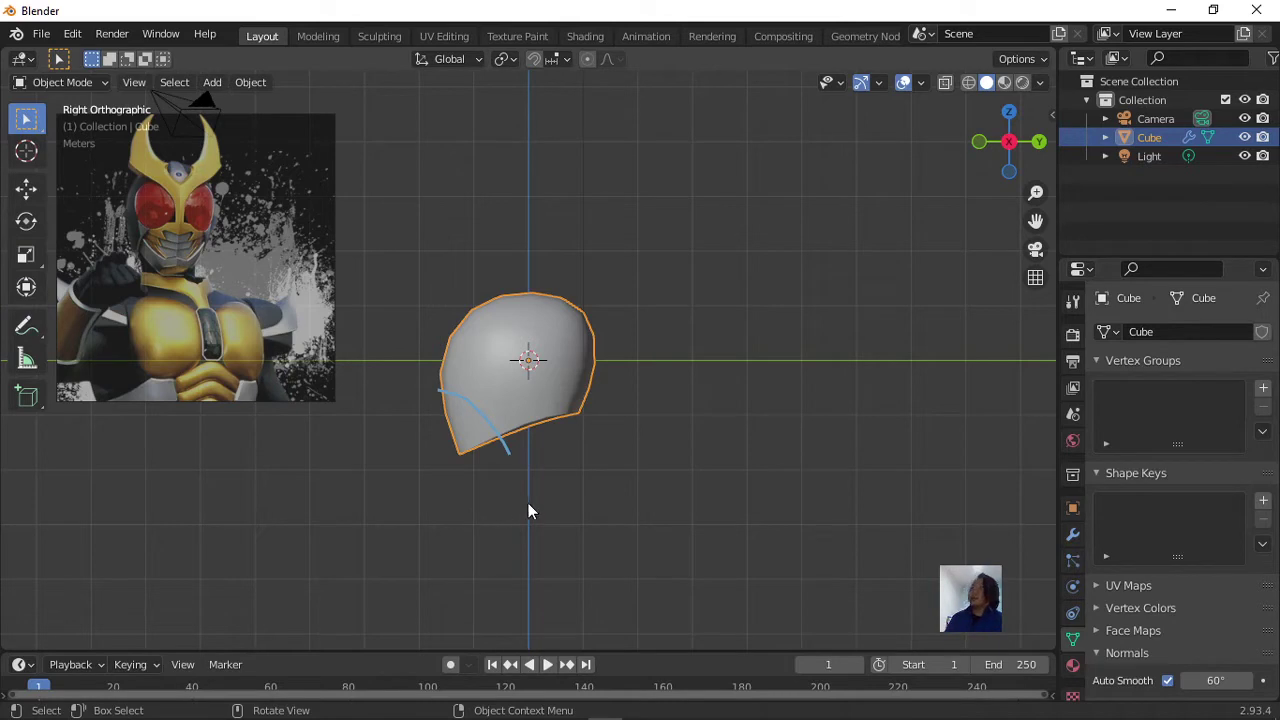
left_click(208, 83)
mouse_move(237, 104)
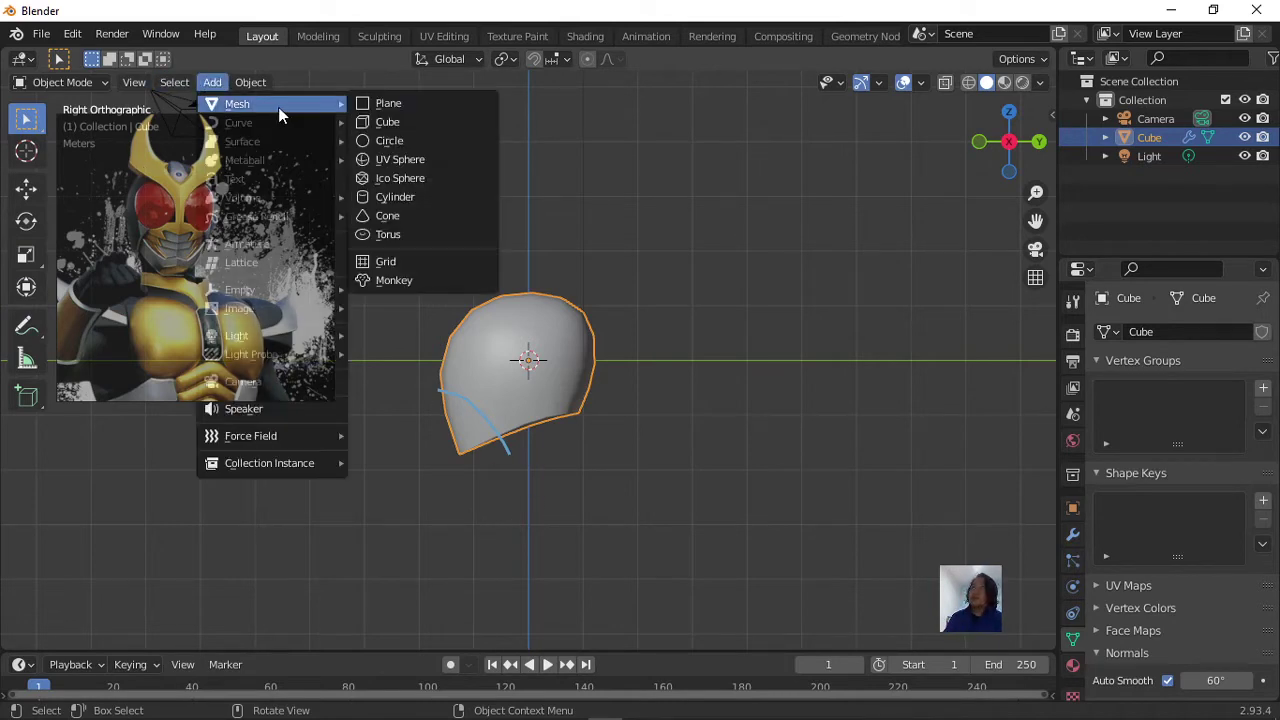
left_click(376, 122)
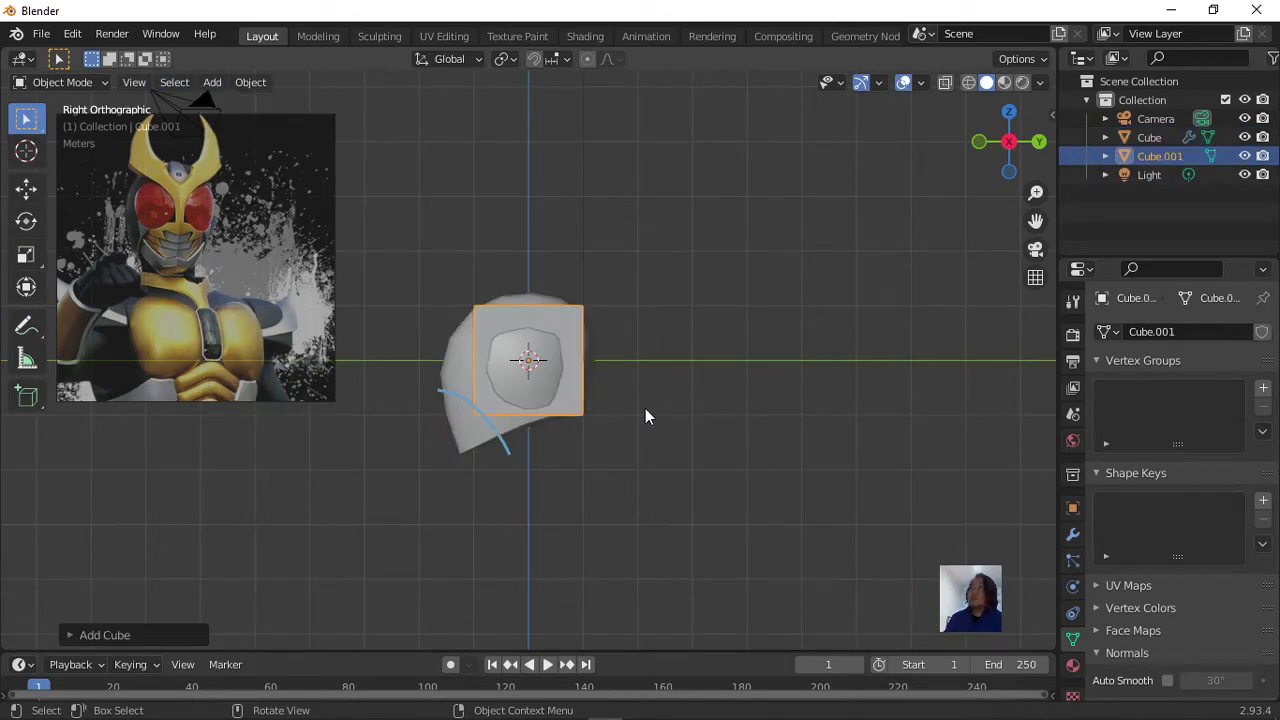
scroll(596, 438, "up", 2)
key("g")
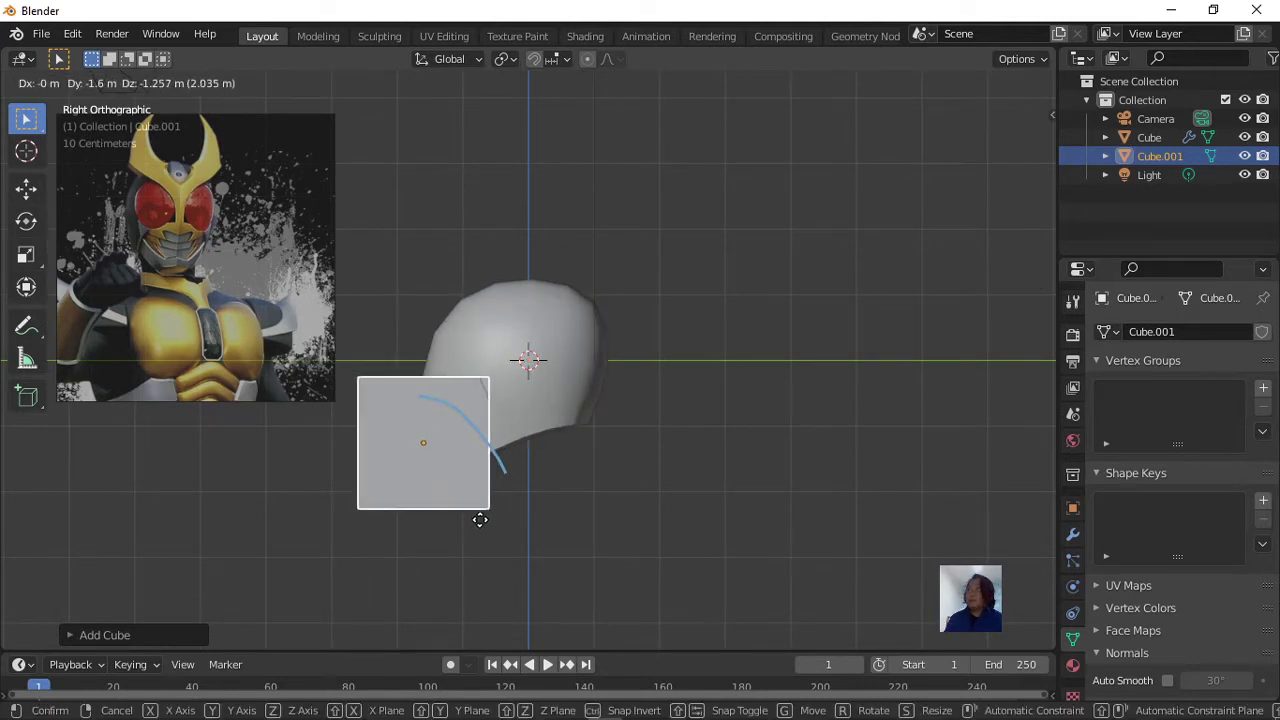
left_click(451, 499)
Enter Edit Mode on Cube.001 and select one of its top vertices.
mouse_move(540, 514)
middle_mouse_down()
mouse_move(613, 527)
mouse_move(608, 505)
mouse_move(649, 490)
middle_mouse_up()
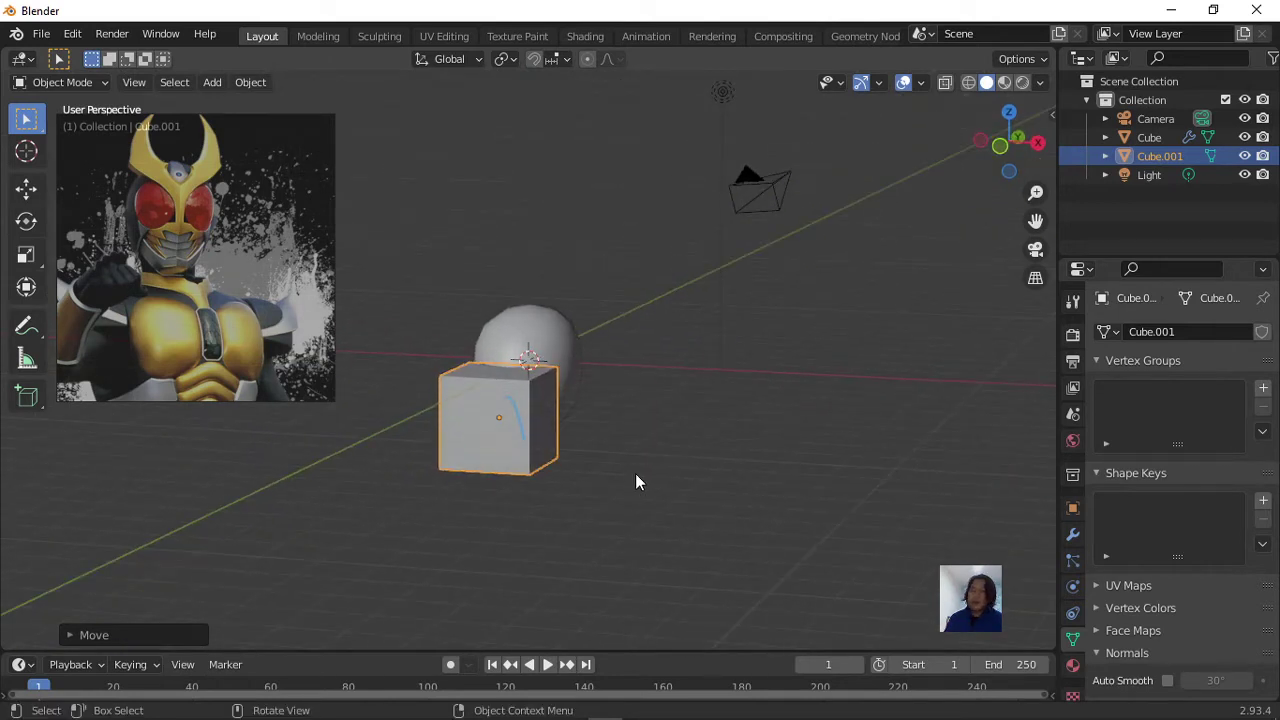
key("Tab")
mouse_move(571, 480)
middle_mouse_down()
mouse_move(677, 474)
mouse_move(683, 486)
middle_mouse_up()
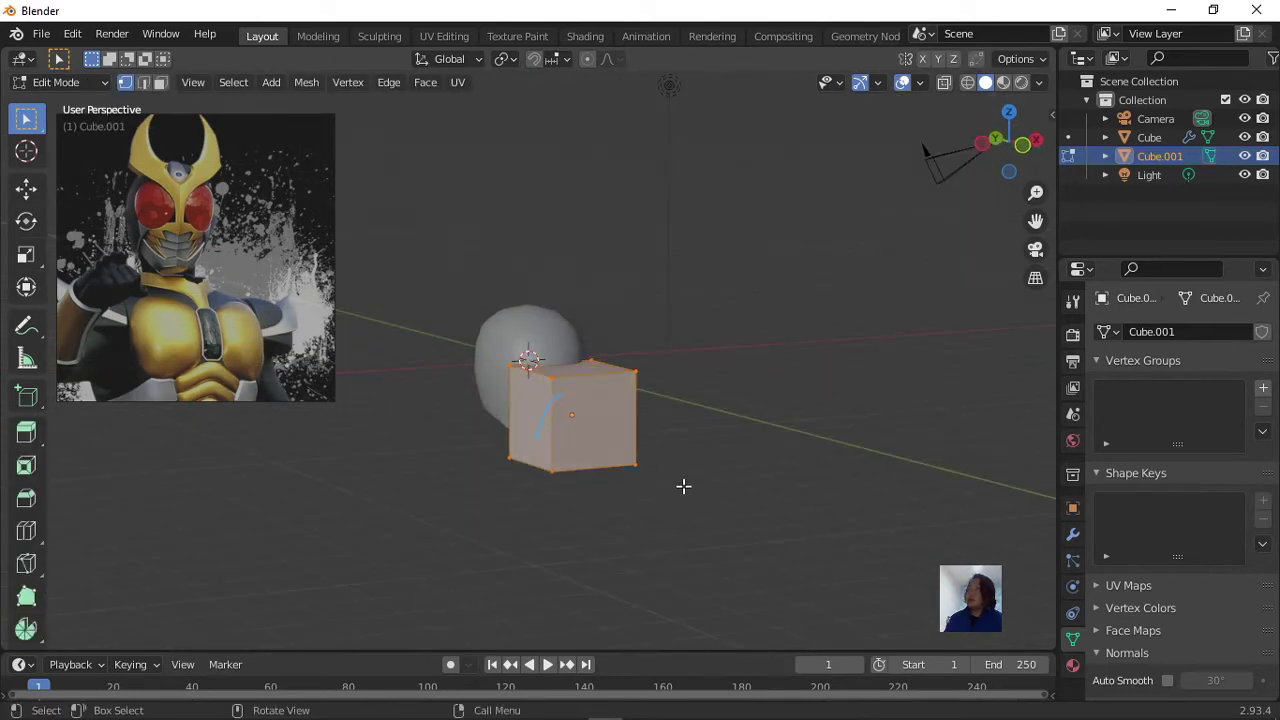
left_click(486, 378)
Give Cube.001 a Mirror modifier with Clipping enabled.
left_click(551, 377, "shift")
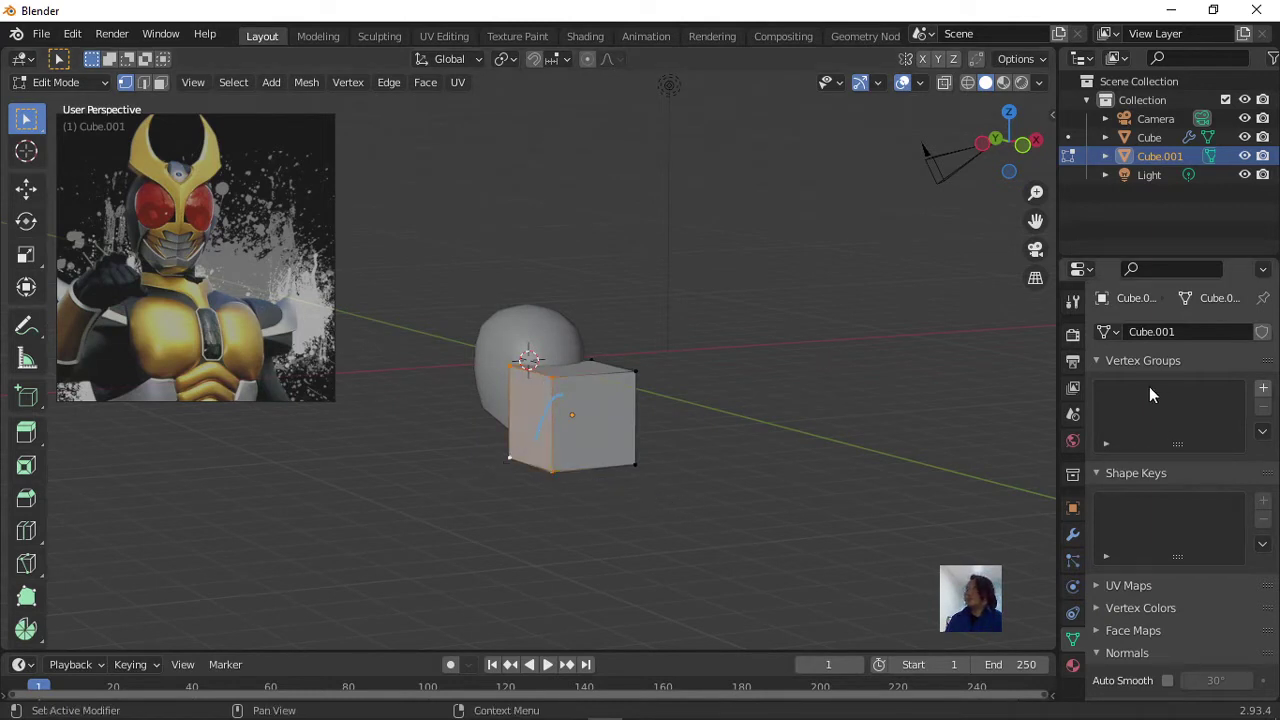
left_click(1073, 534)
left_click(1139, 334)
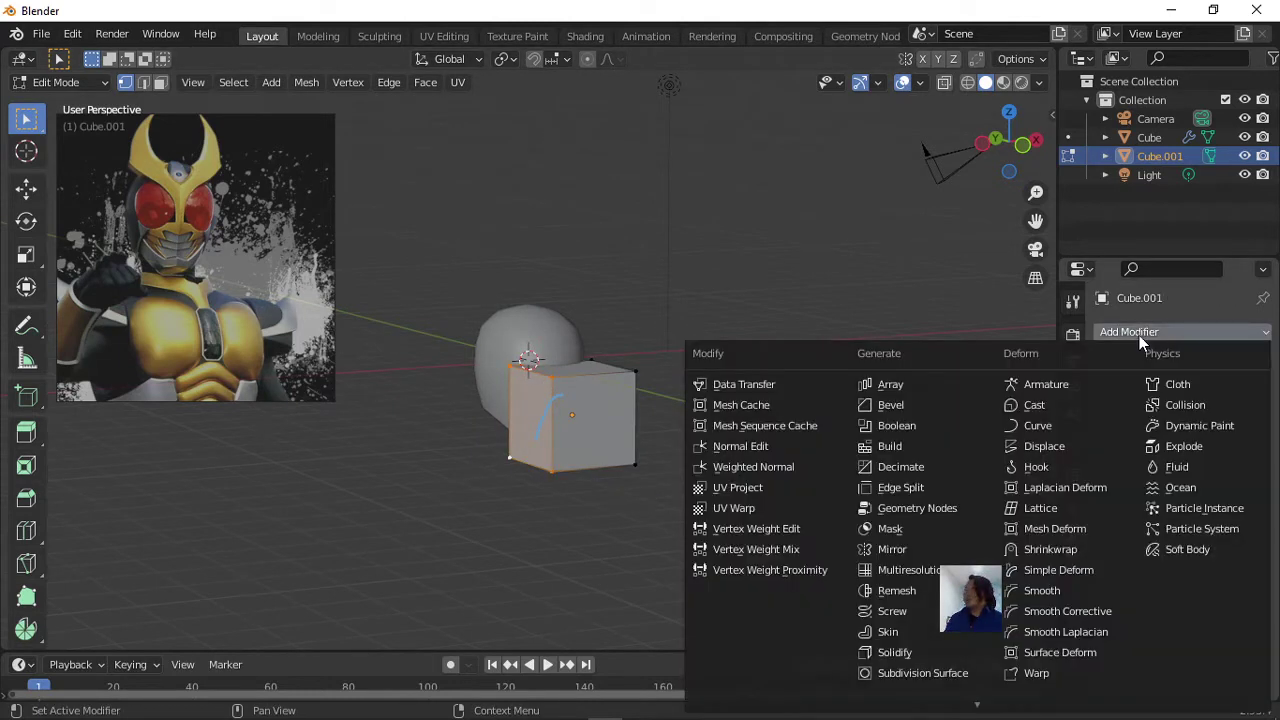
left_click(900, 552)
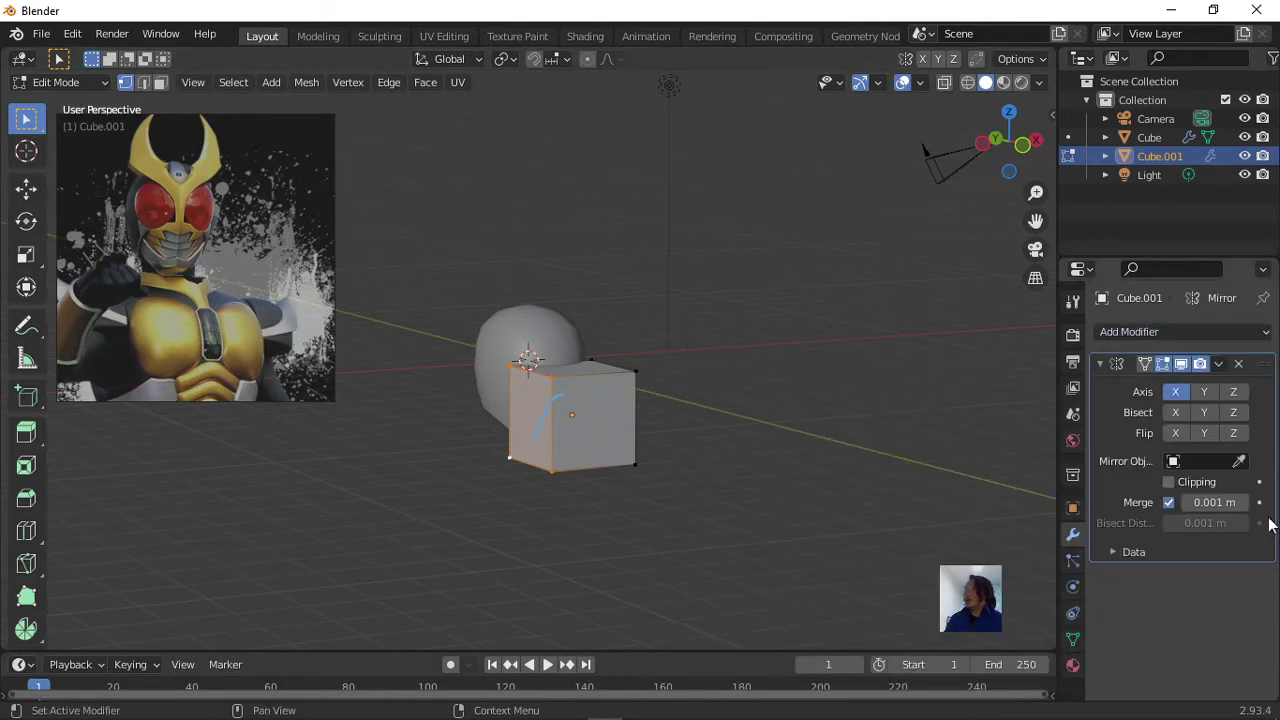
left_click(1170, 482)
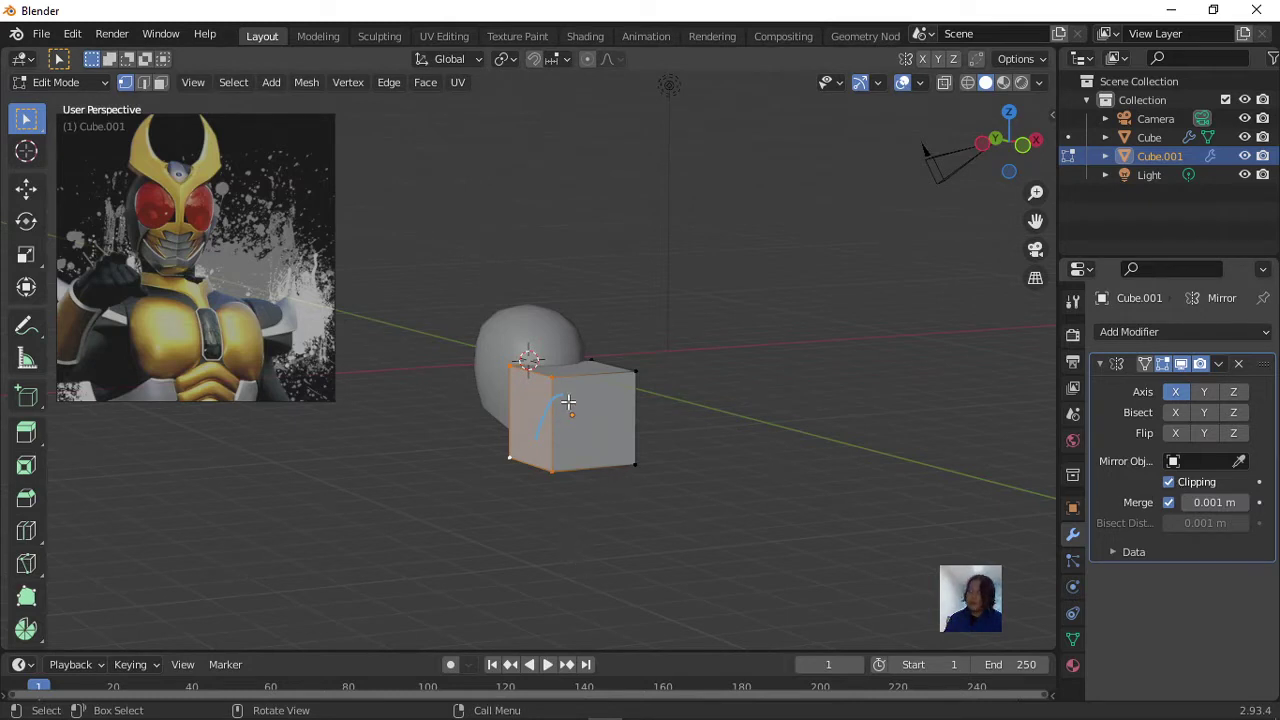
Delete the cube's mirror-side face and box-select its left-side edges.
key("x")
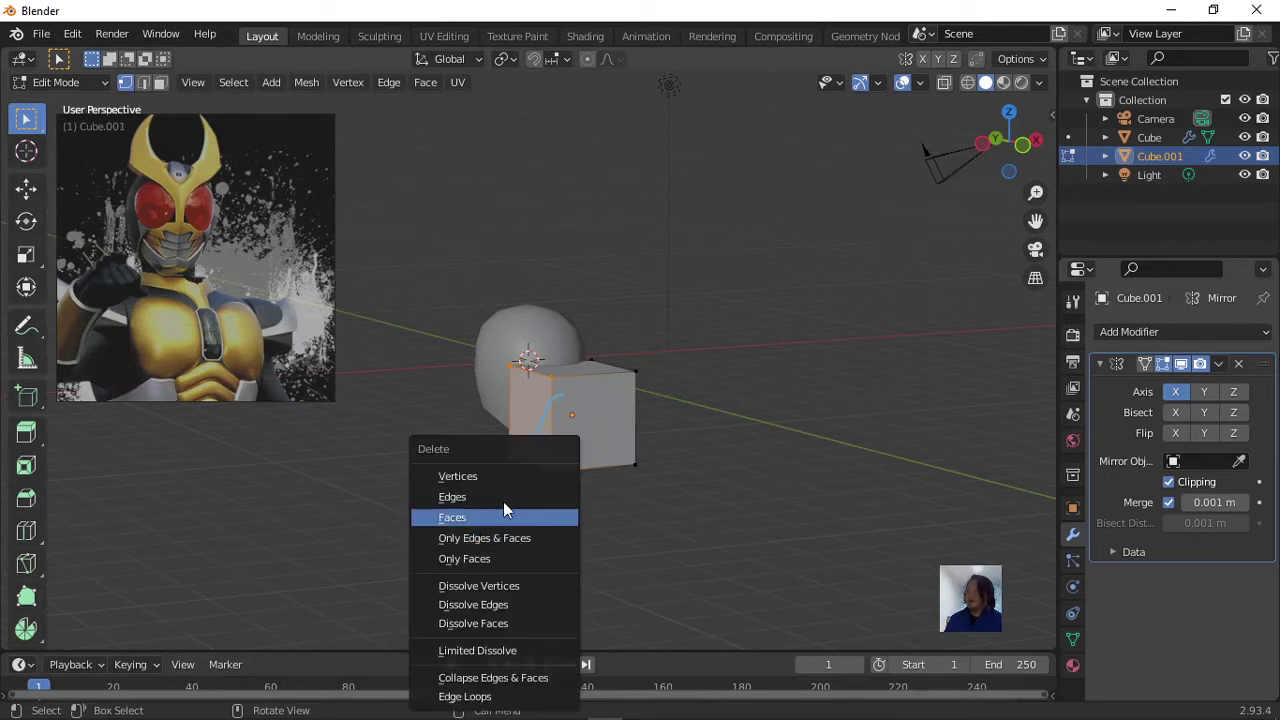
left_click(509, 524)
mouse_move(649, 495)
middle_mouse_down()
mouse_move(611, 476)
mouse_move(621, 519)
middle_mouse_up()
left_click_drag(445, 352, 551, 547)
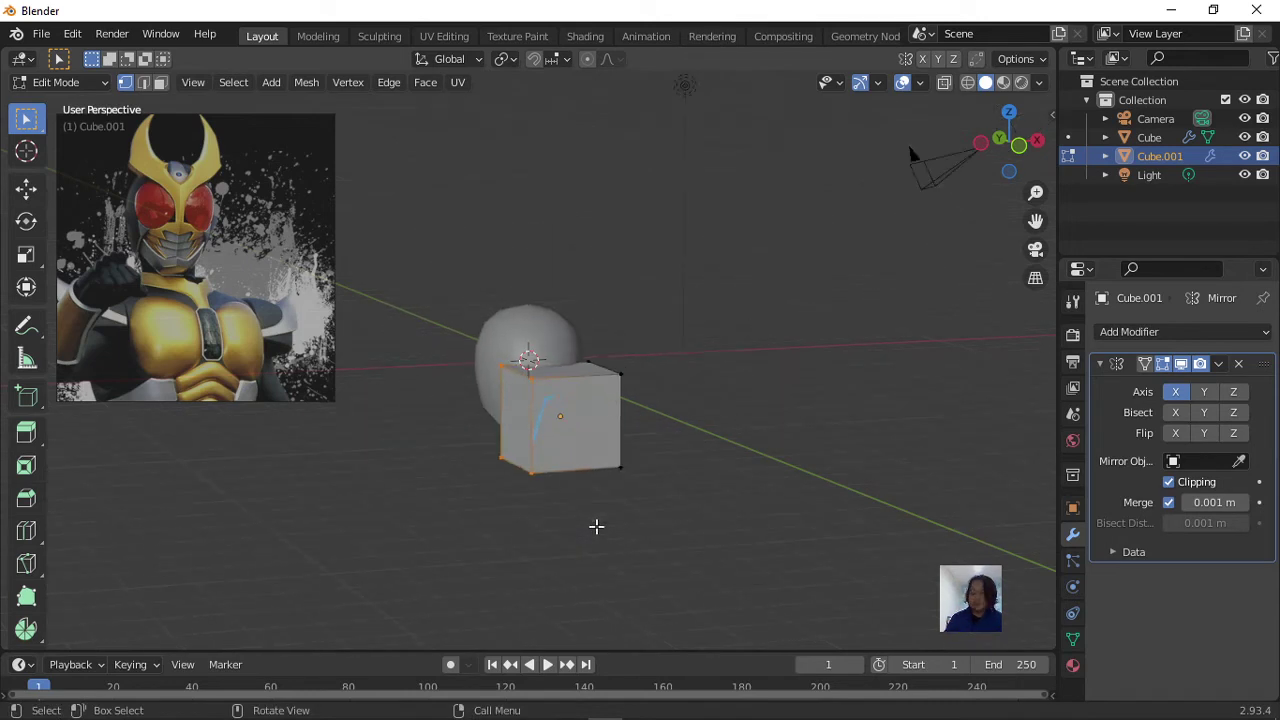
Move the selected edges, then view the cube from the right with X-ray on.
key("g")
key("g")
left_click(714, 514)
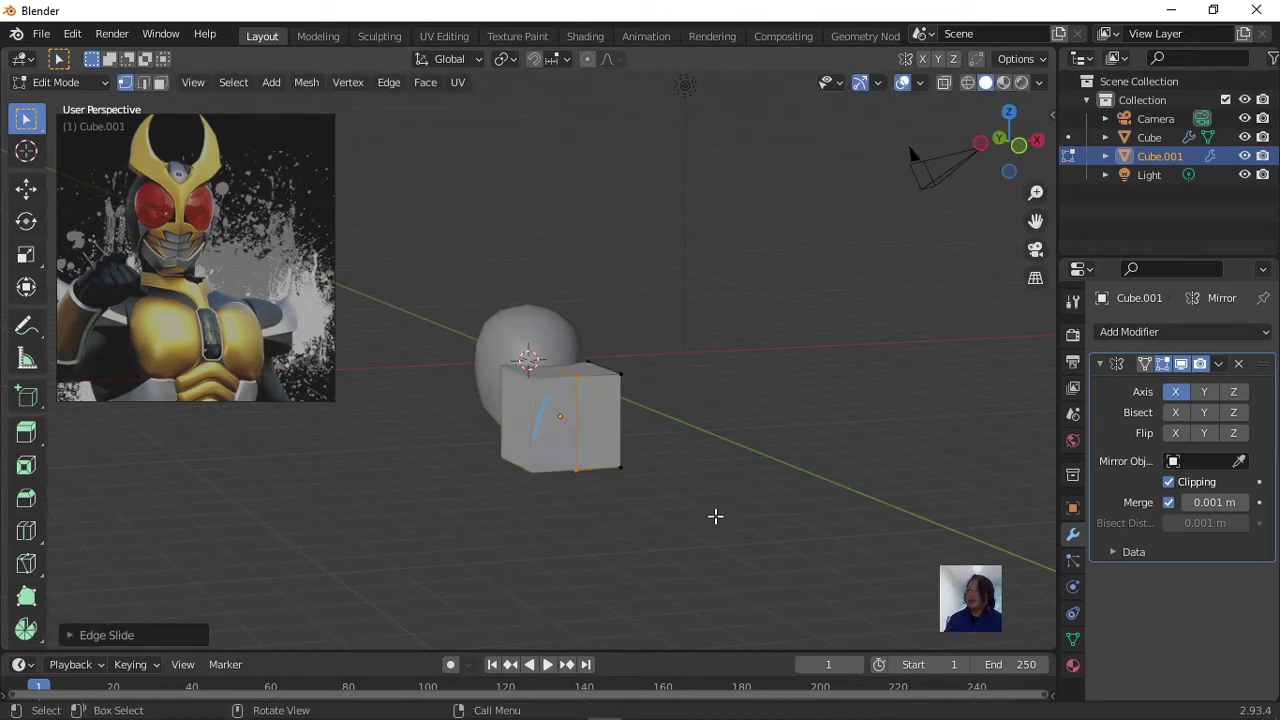
middle_click_drag(714, 514, 486, 466)
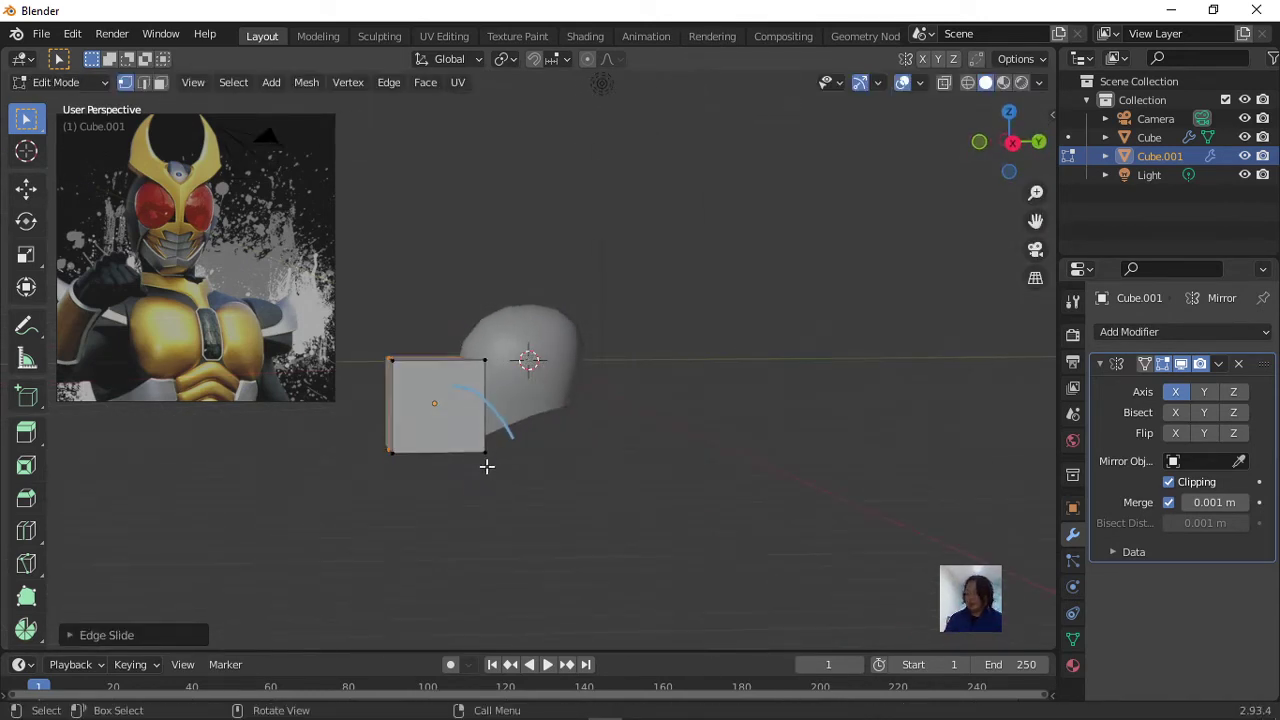
key("KP_3")
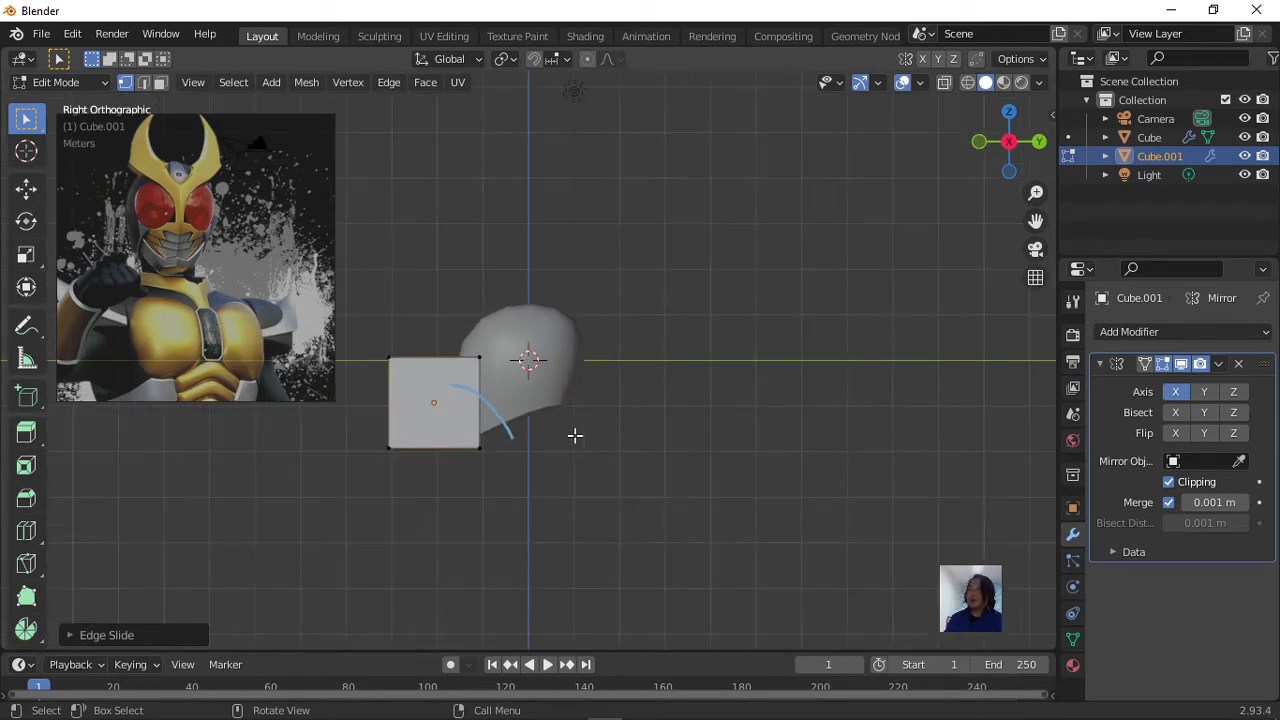
middle_click_drag(579, 460, 628, 471, "shift")
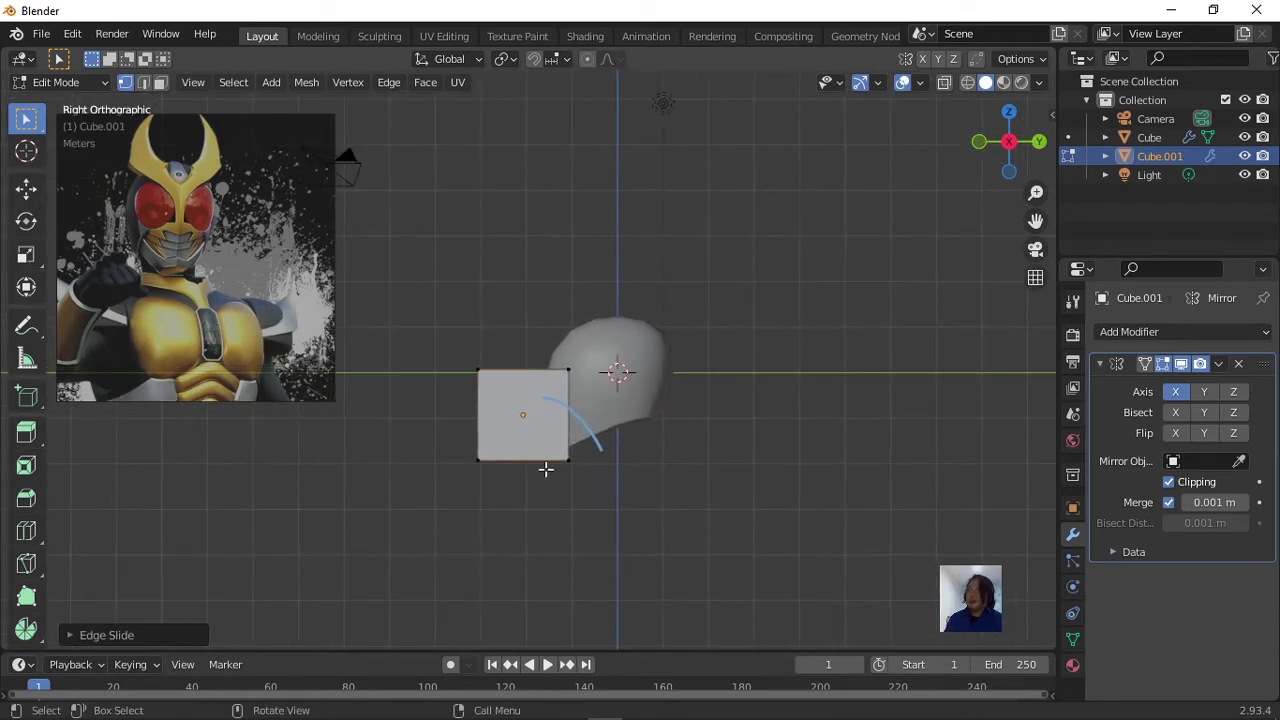
scroll(520, 437, "up", 2)
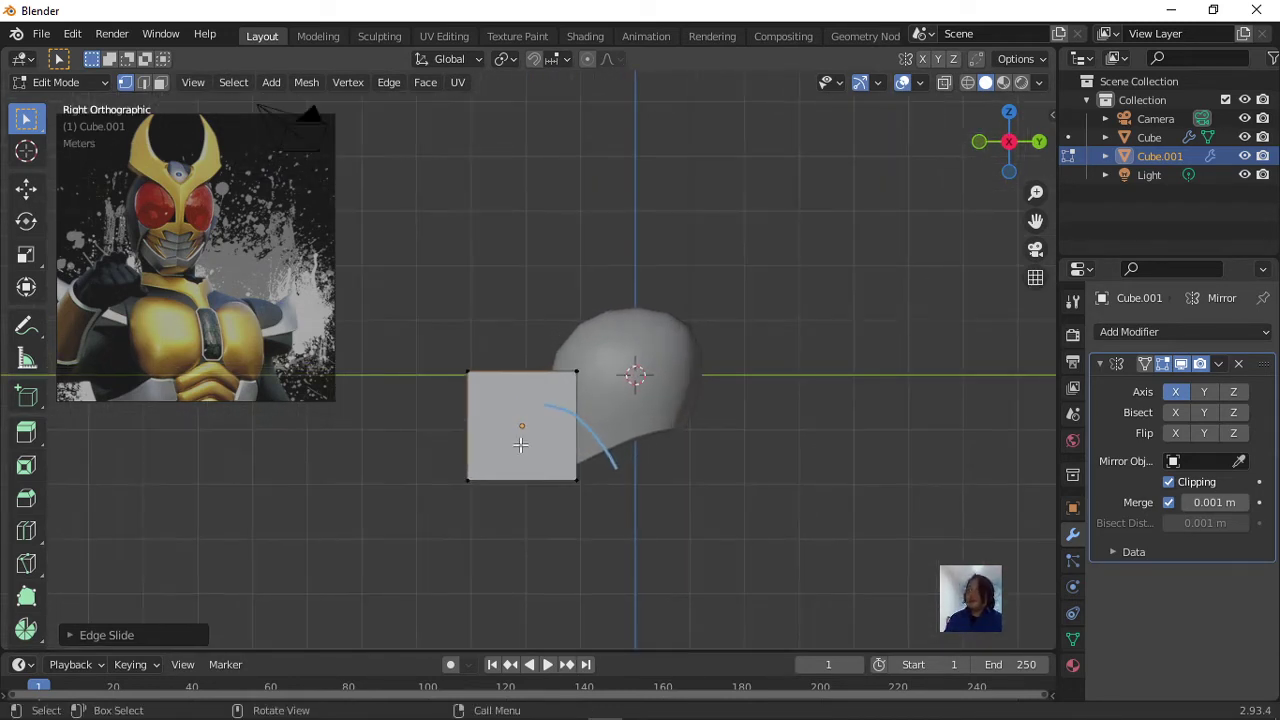
left_click(951, 85)
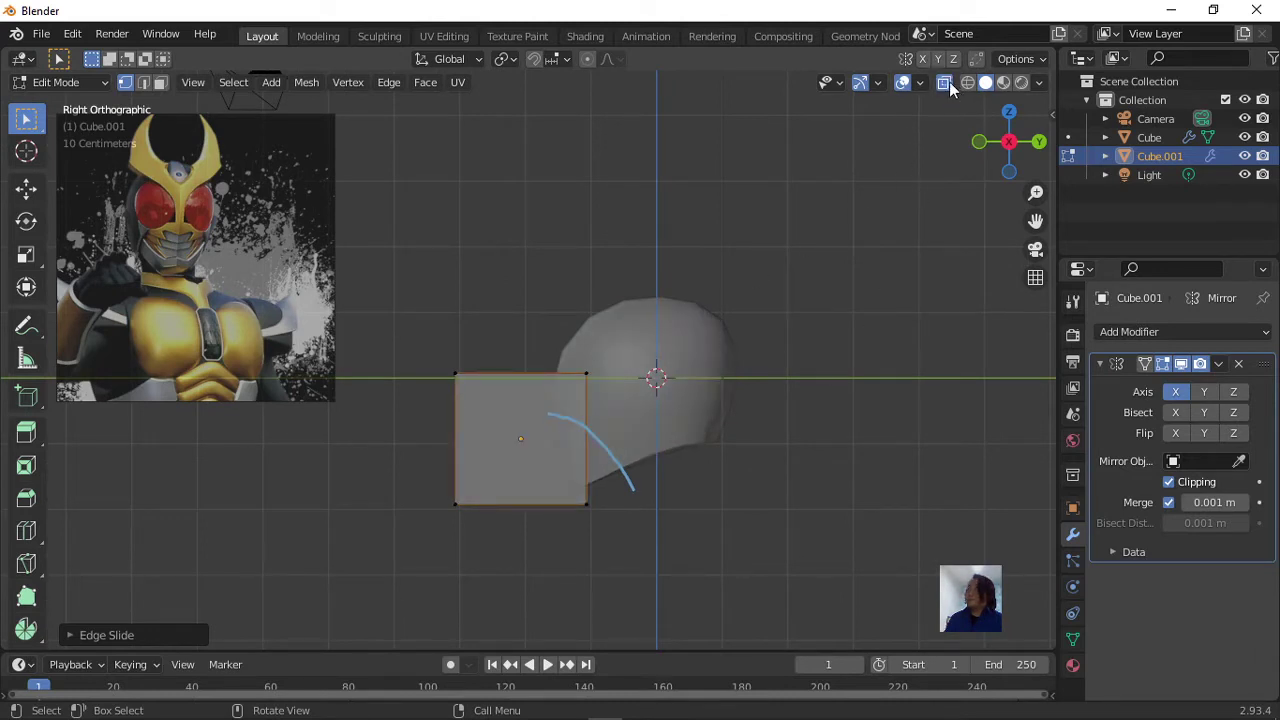
Add one centred loop cut across the middle of the cube's side face.
key("ctrl+r")
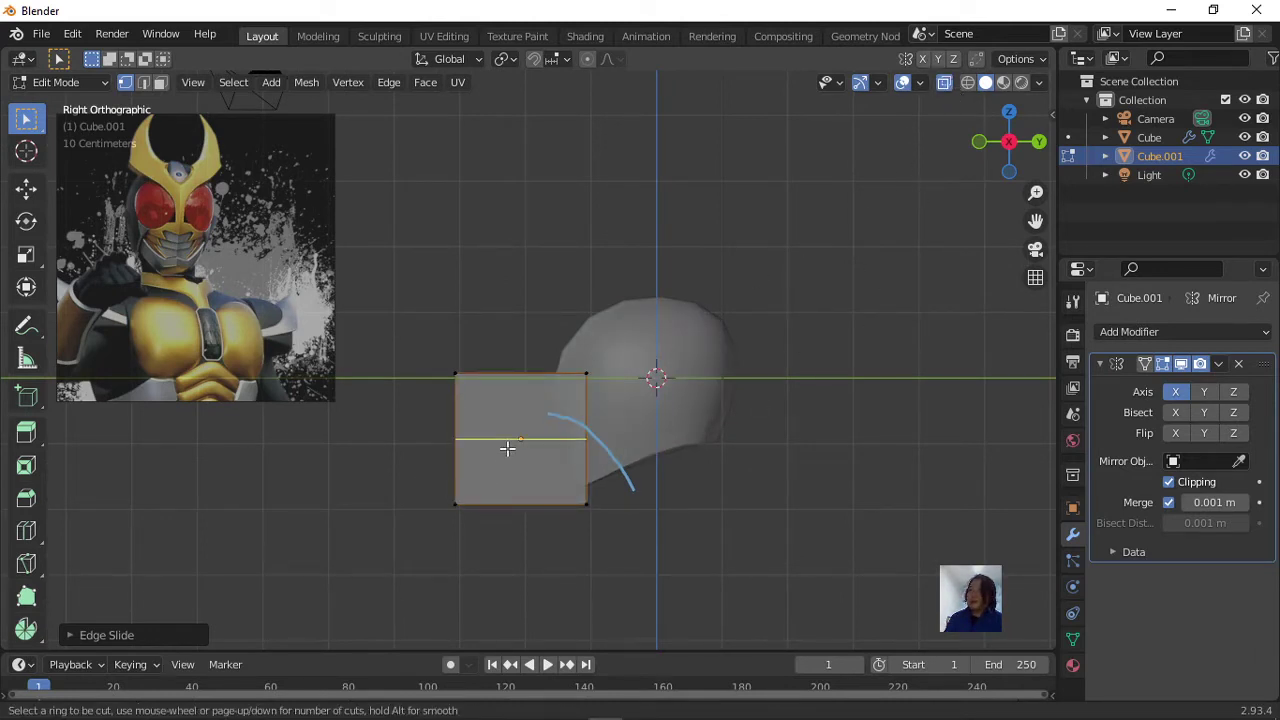
scroll(509, 448, "up", 1)
scroll(509, 448, "up", 1)
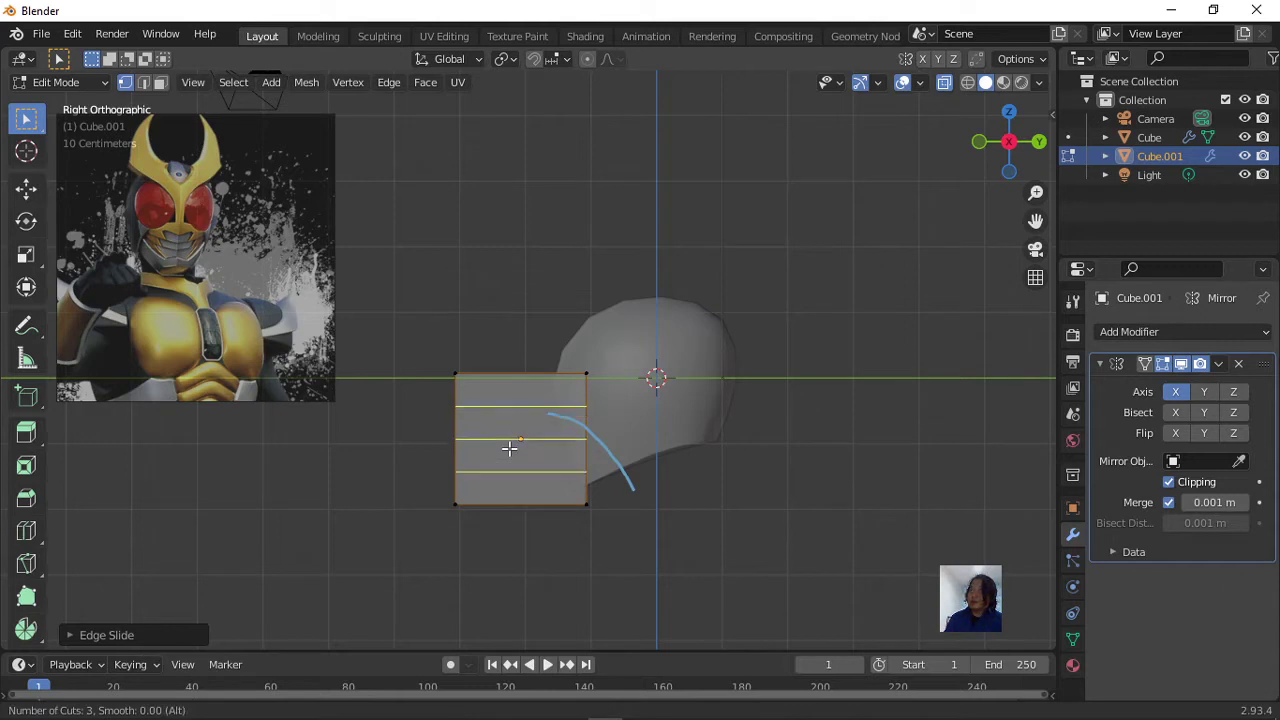
scroll(509, 448, "up", 1)
scroll(509, 448, "down", 1)
scroll(509, 448, "down", 1)
scroll(509, 448, "down", 1)
left_click(509, 448)
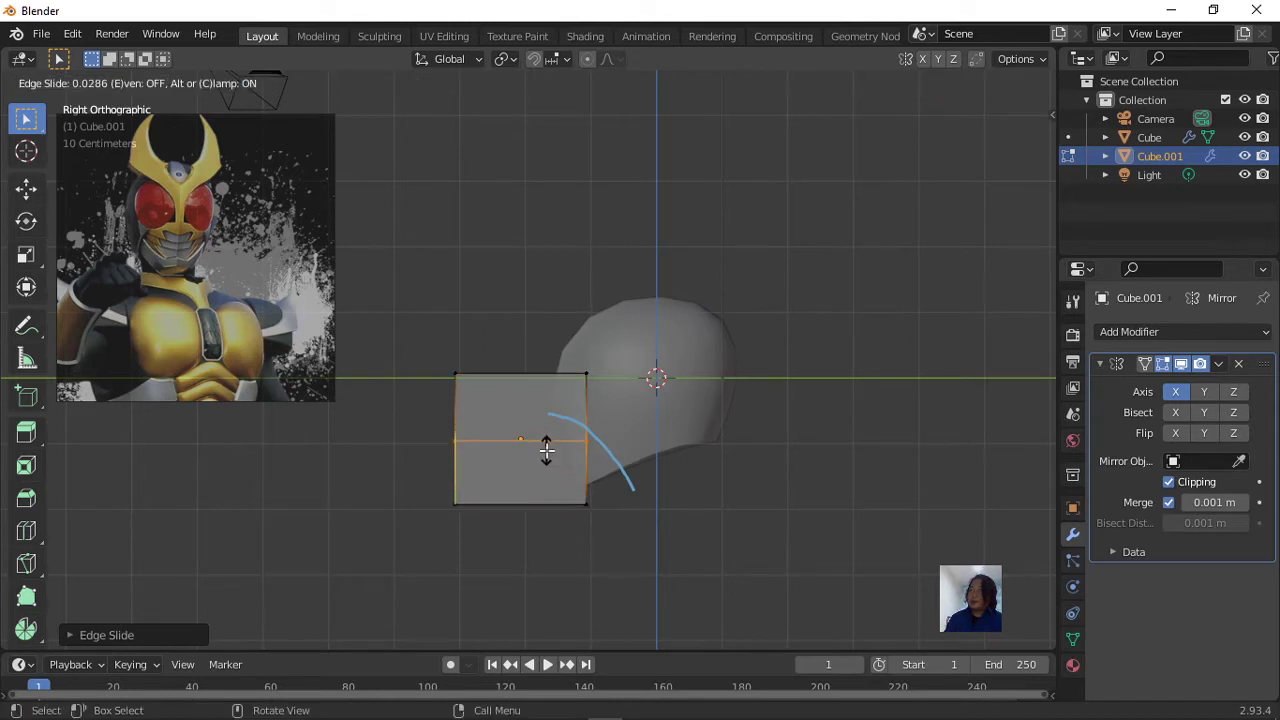
left_click(546, 449)
Snap the bottom-right corner, middle-right vertex and top edge onto the blue guide curve.
left_click_drag(646, 570, 569, 496)
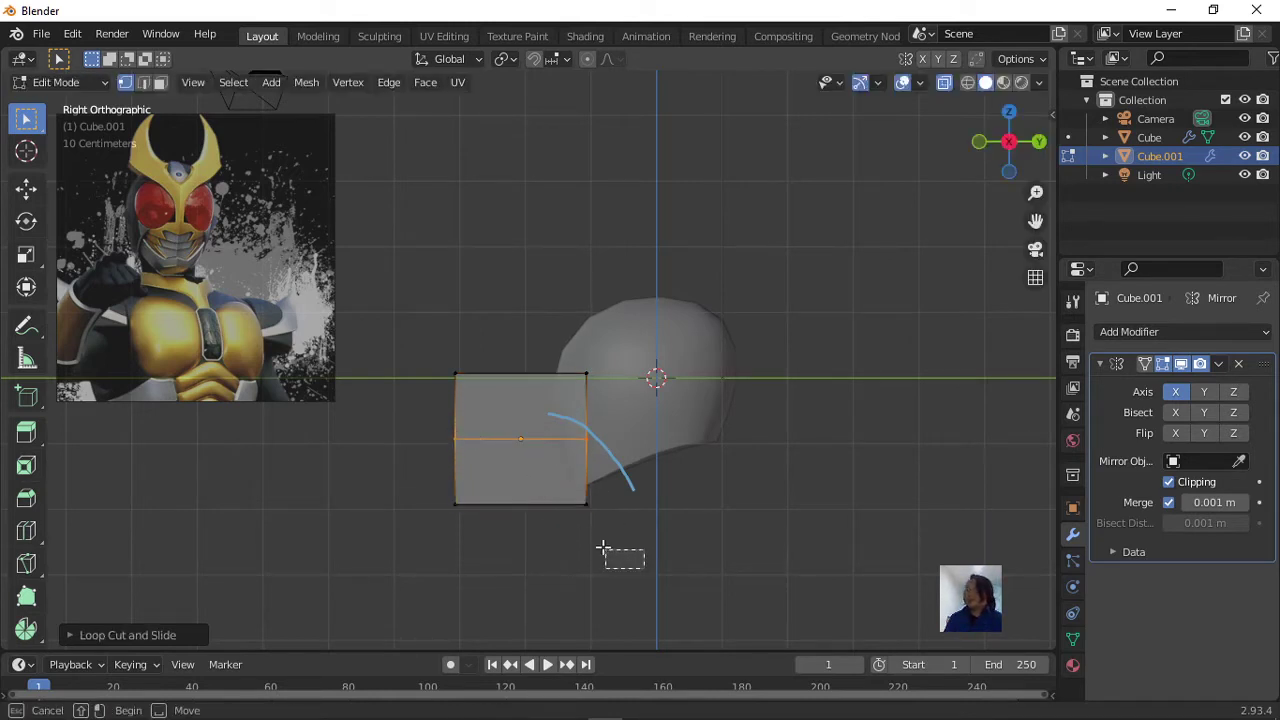
key("g")
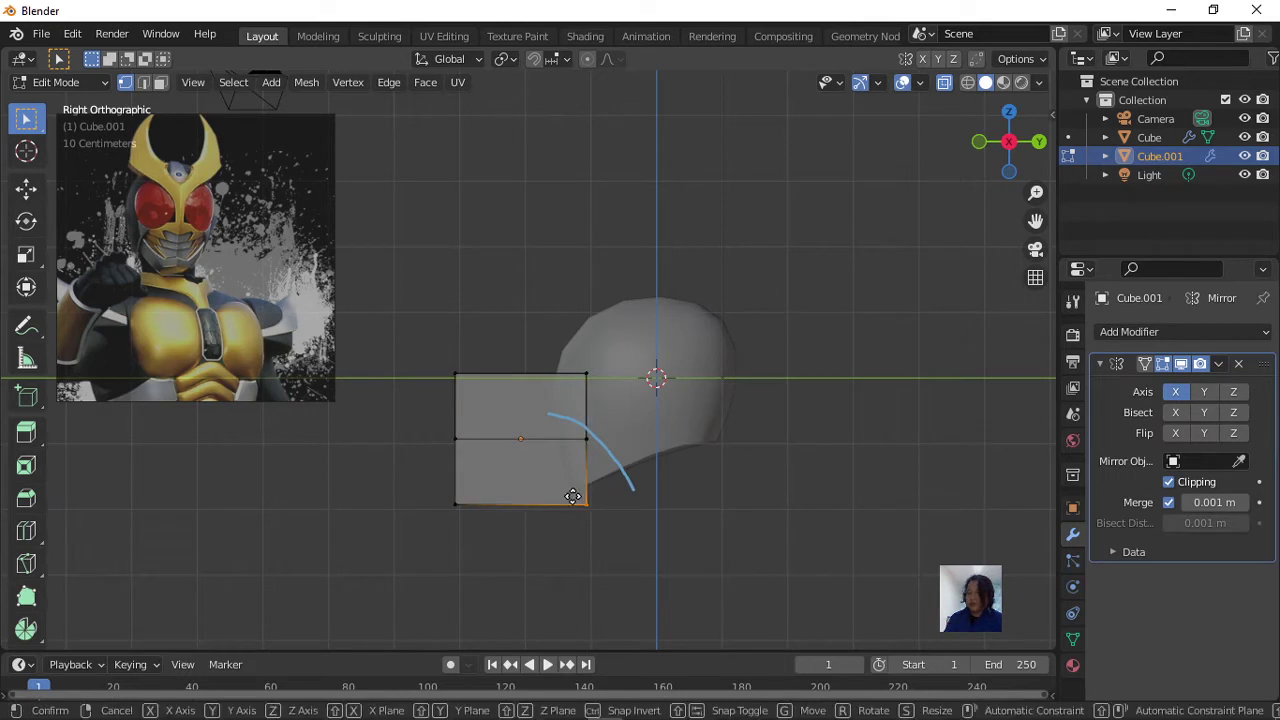
left_click(622, 507)
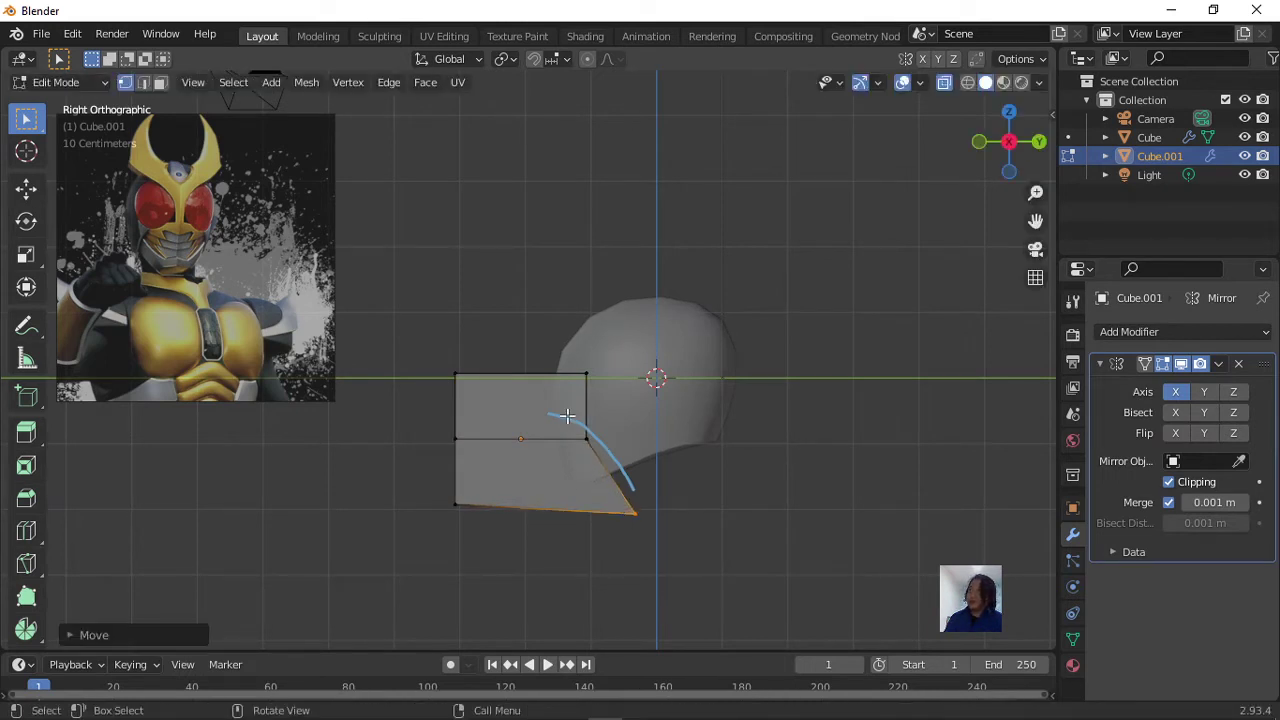
left_click(588, 438)
key("g")
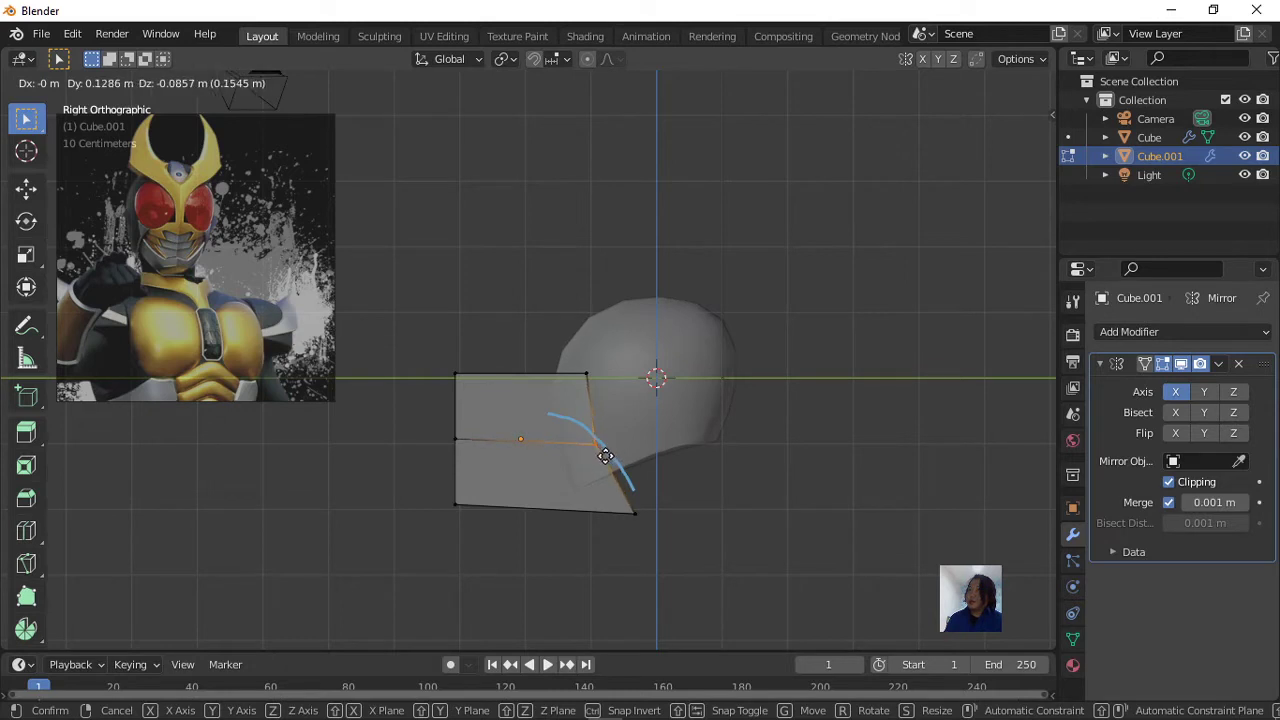
left_click(598, 442)
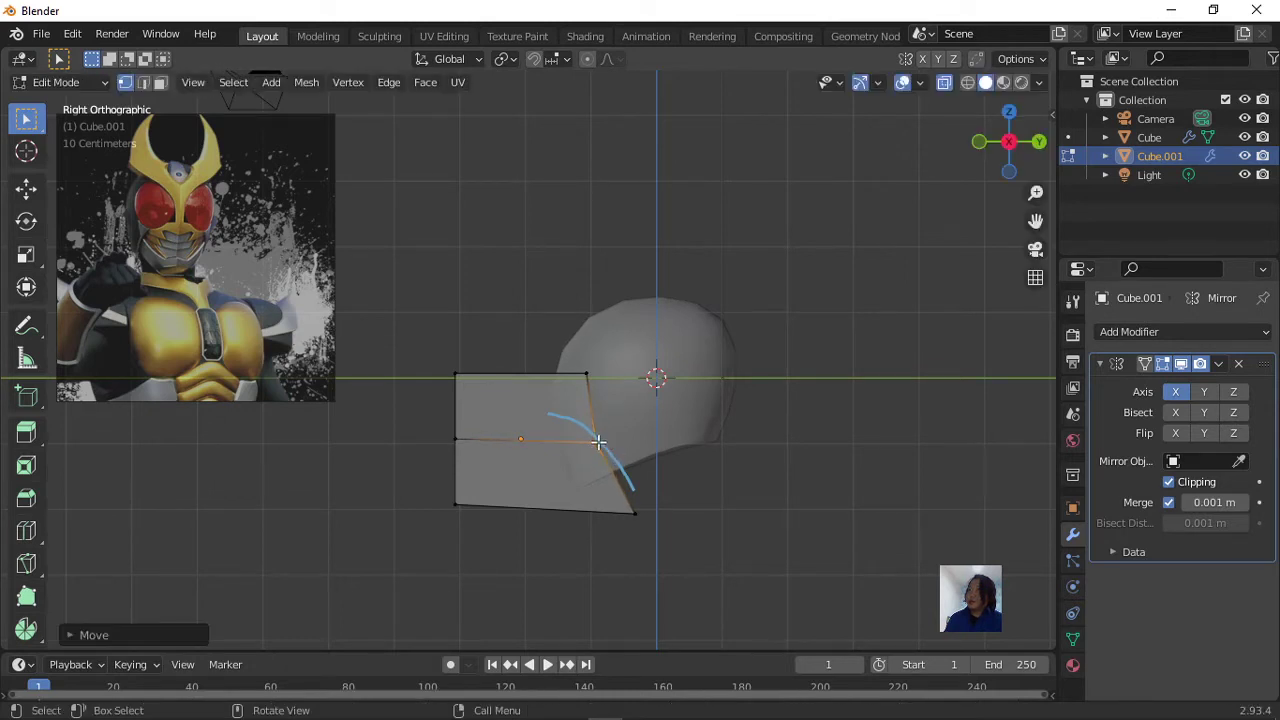
left_click_drag(419, 338, 592, 400)
key("g")
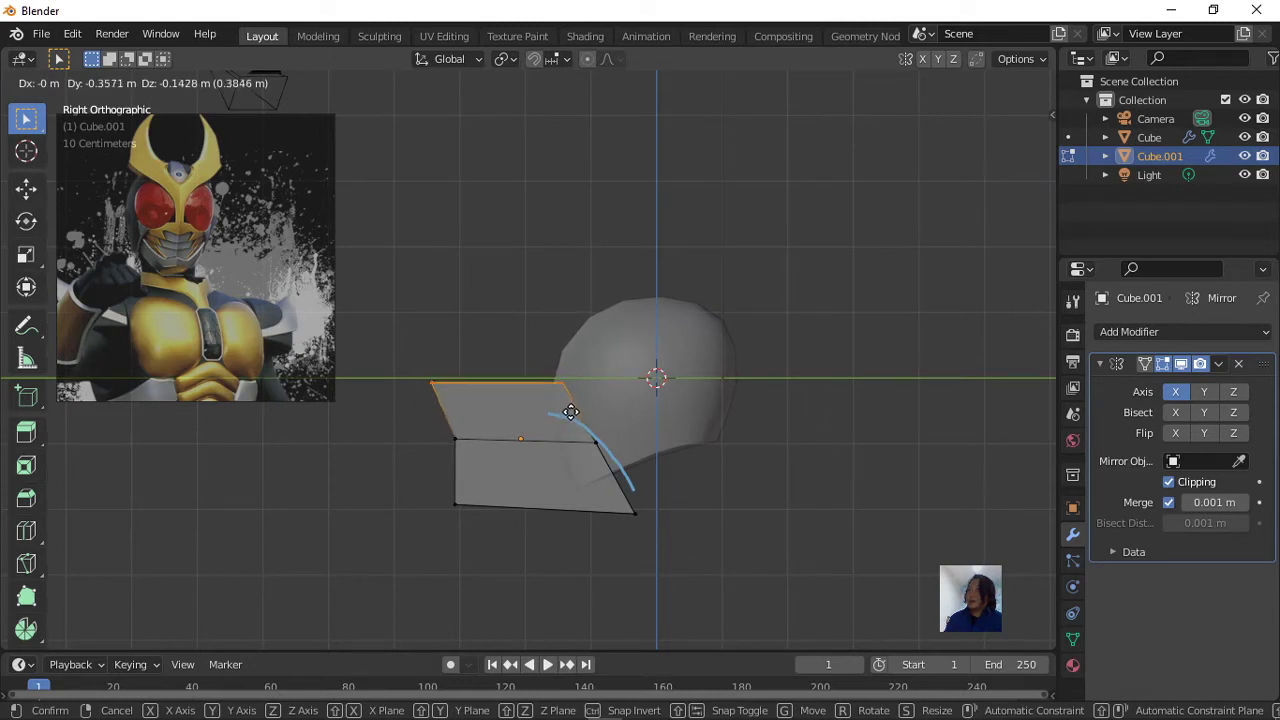
left_click(553, 410)
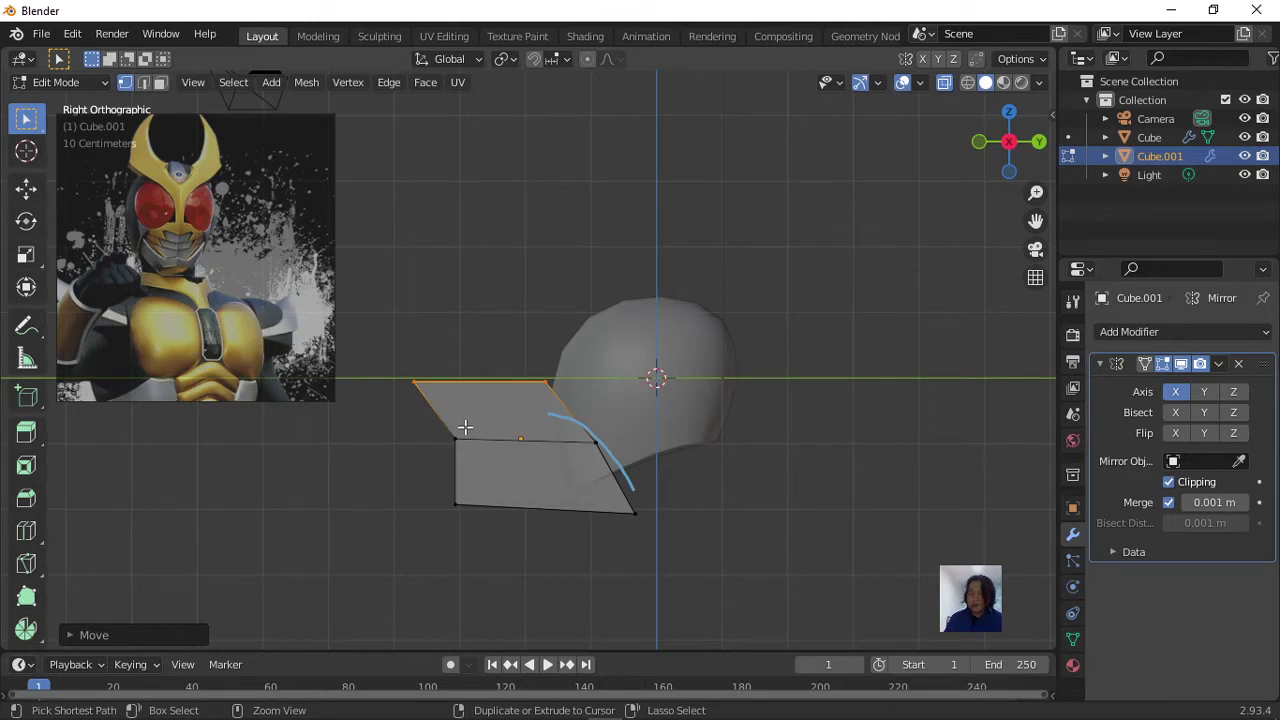
Loop-cut the upper face and lower the new horizontal edge to follow the curve.
key("ctrl+r")
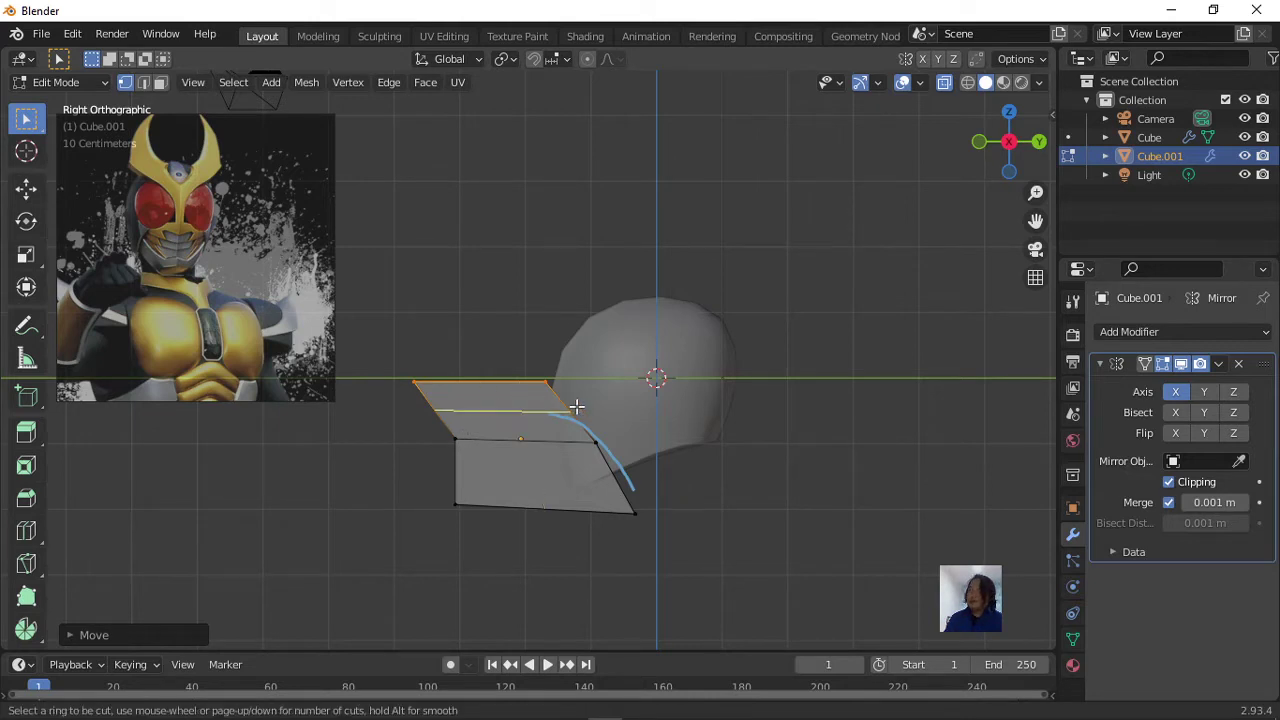
left_click(577, 406)
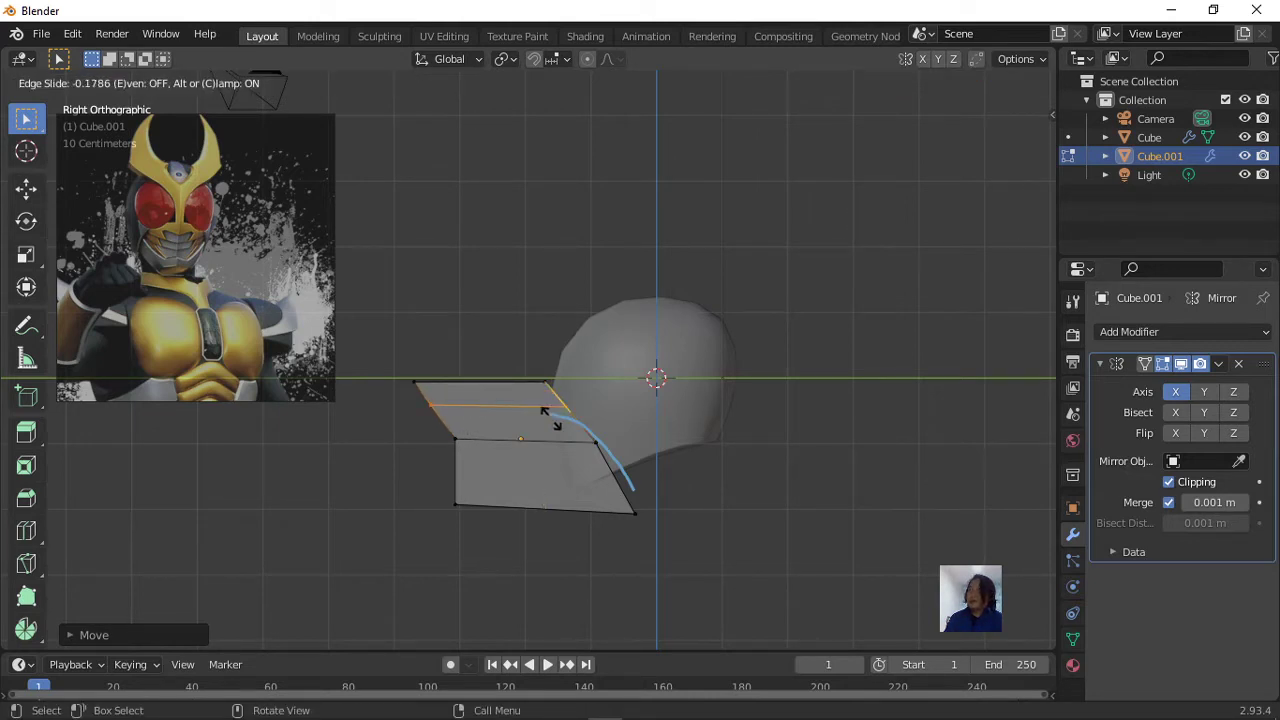
left_click(567, 431)
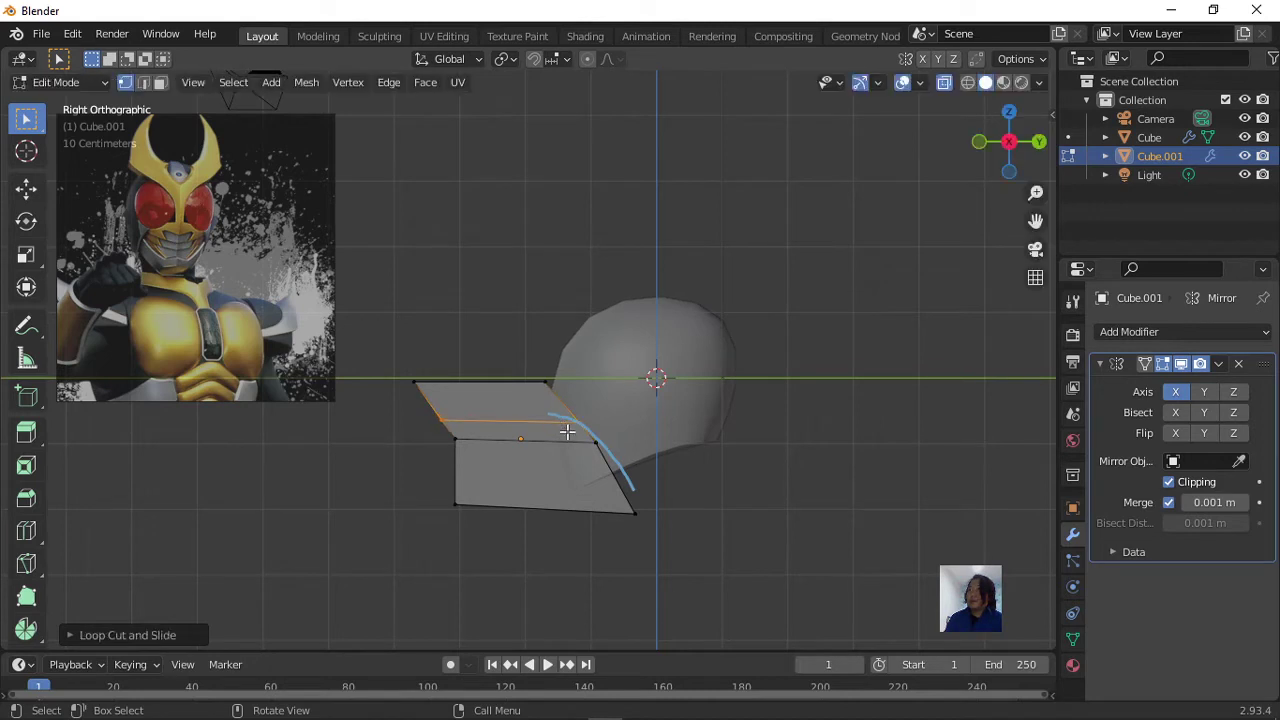
left_click(592, 425)
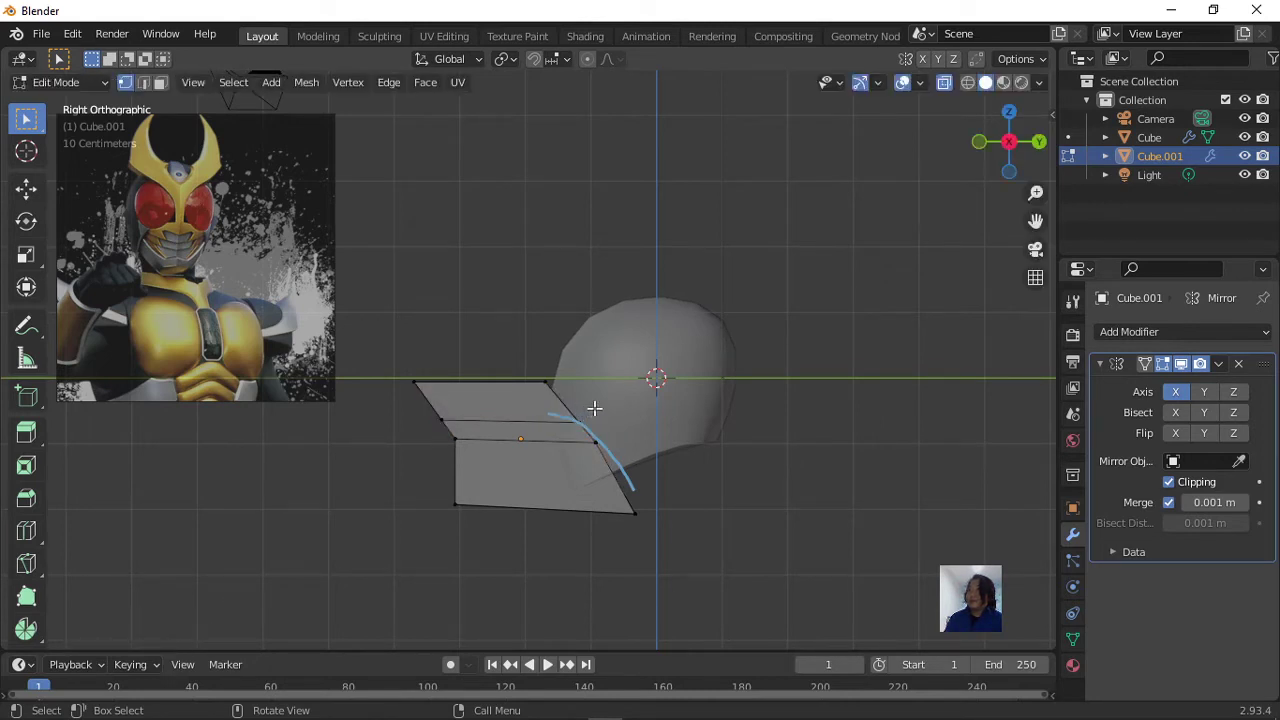
left_click(580, 423)
key("g")
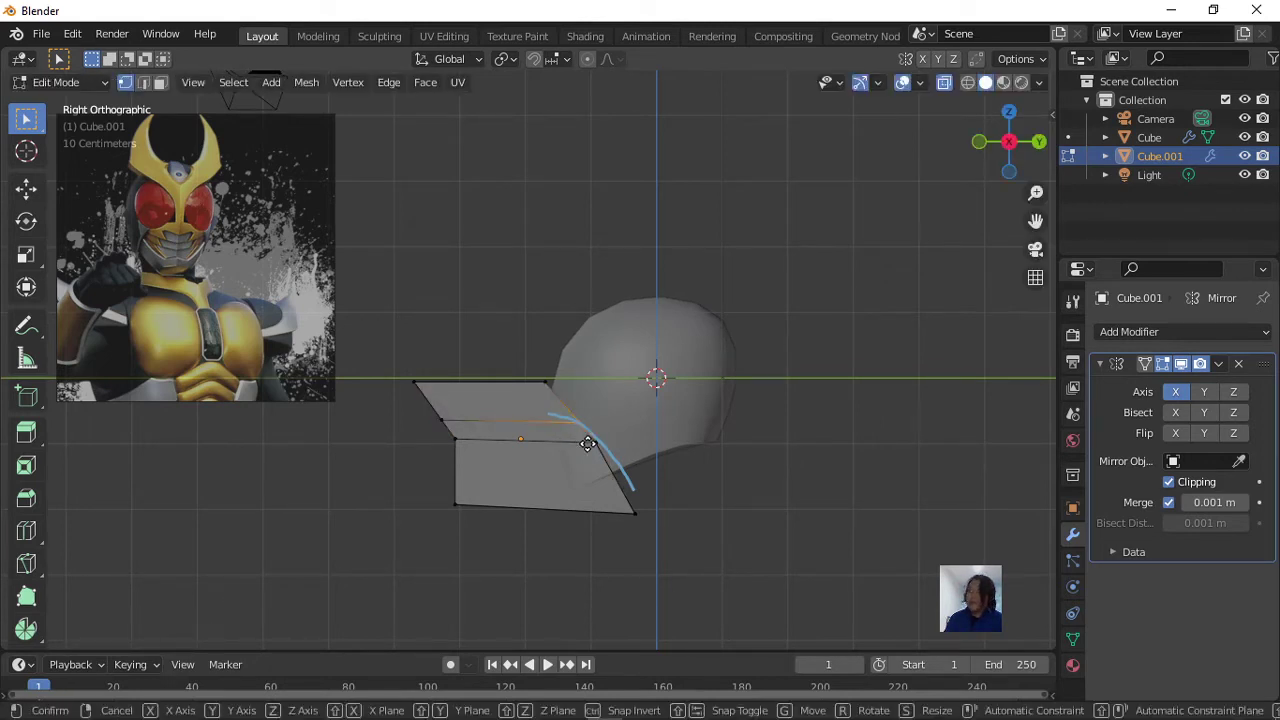
left_click(592, 446)
left_click_drag(606, 454, 603, 452)
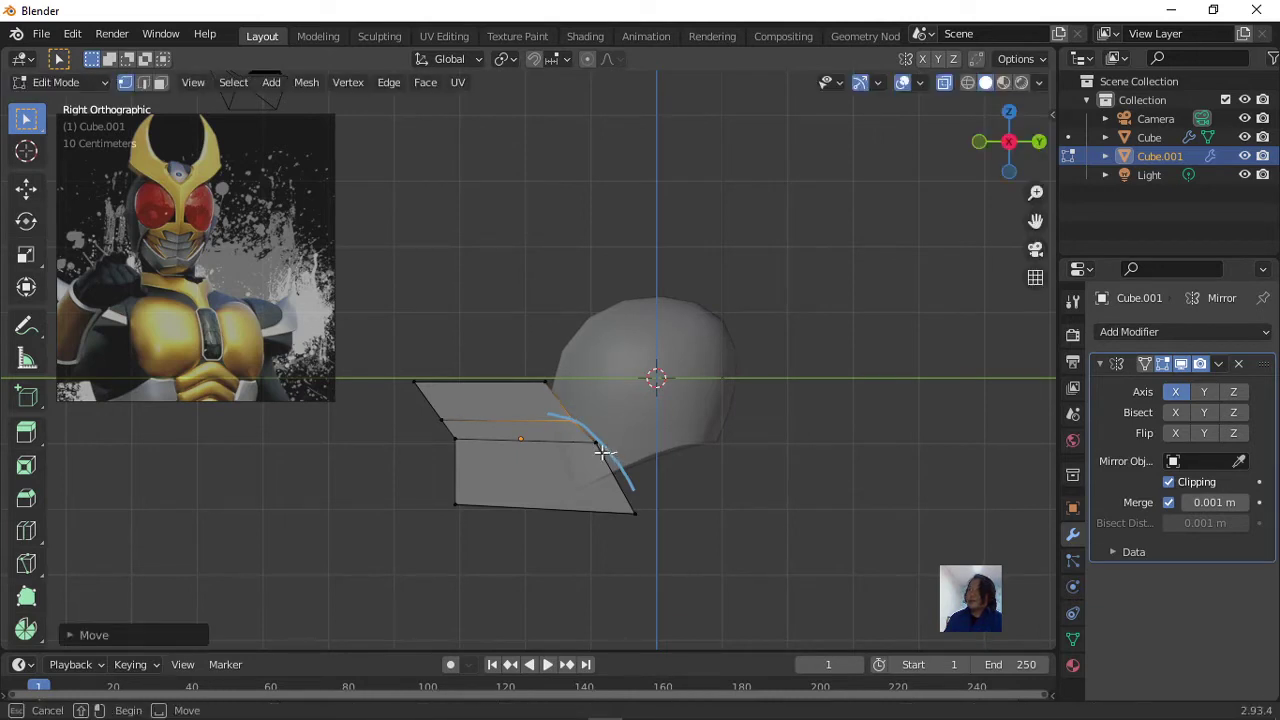
key("g")
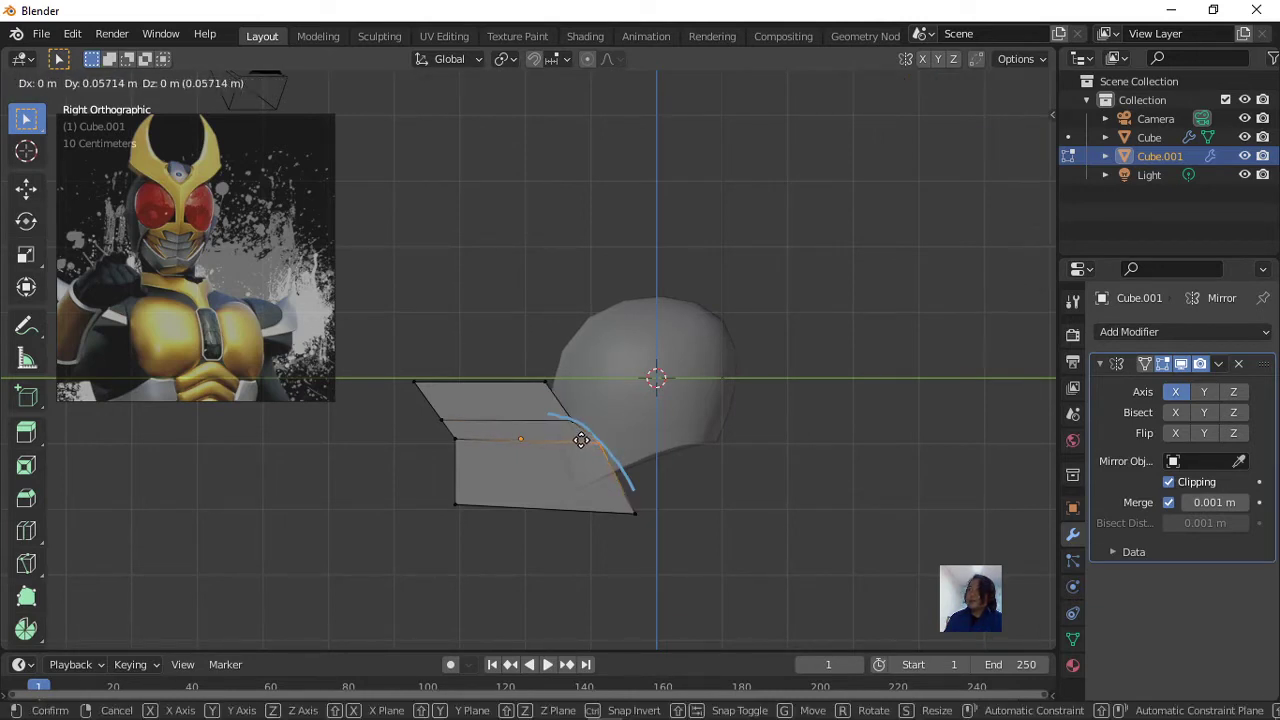
left_click(592, 444)
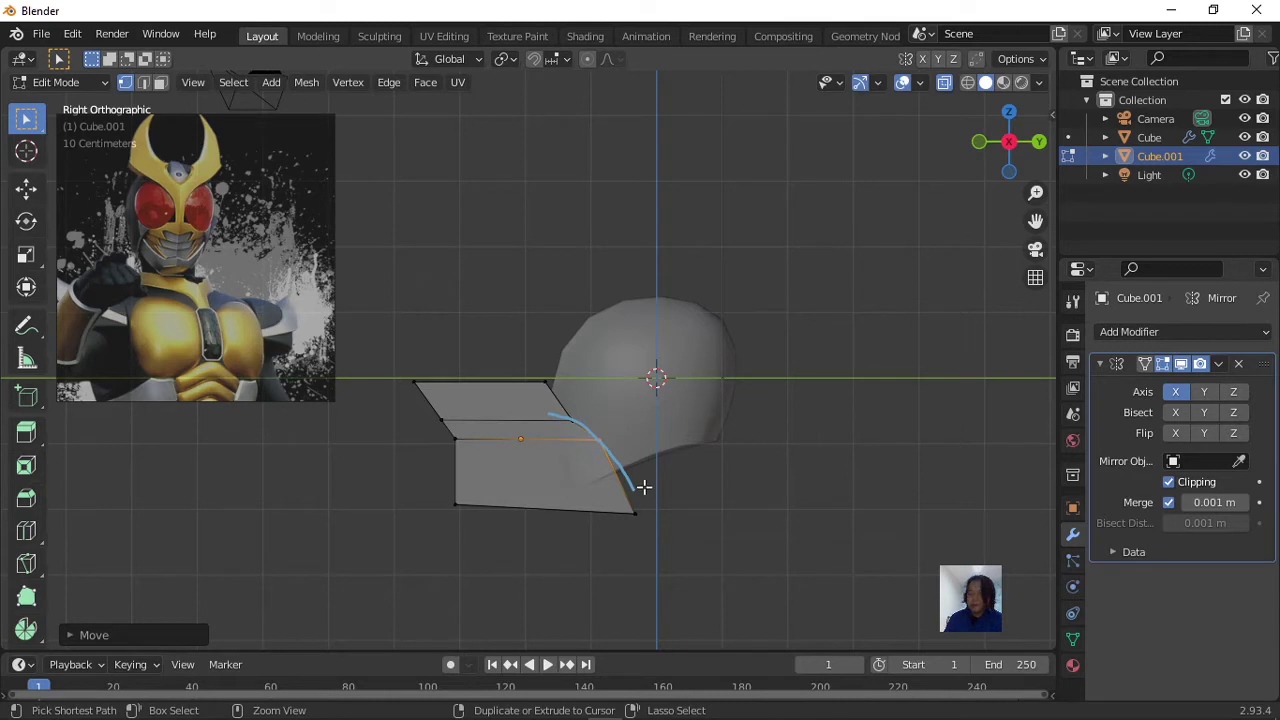
Add two horizontal loop cuts across the cheek guard.
key("ctrl+r")
scroll(640, 486, "up", 2)
scroll(640, 486, "down", 1)
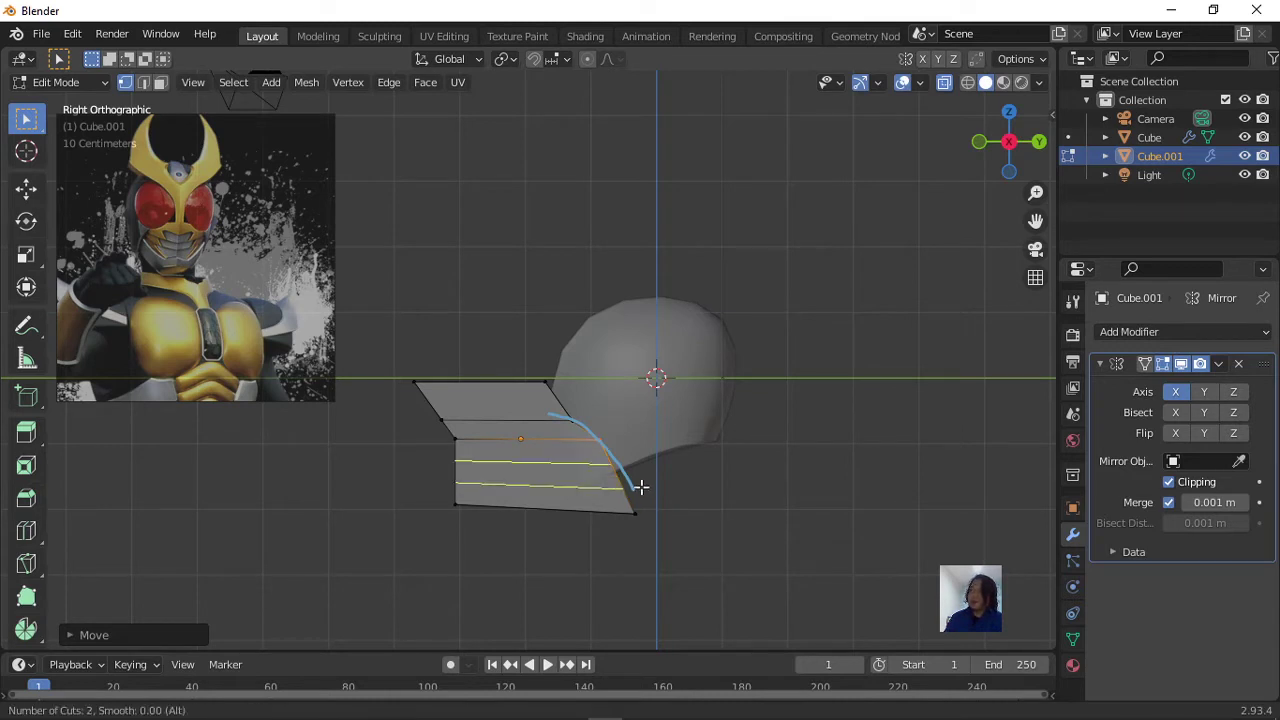
left_click(640, 486)
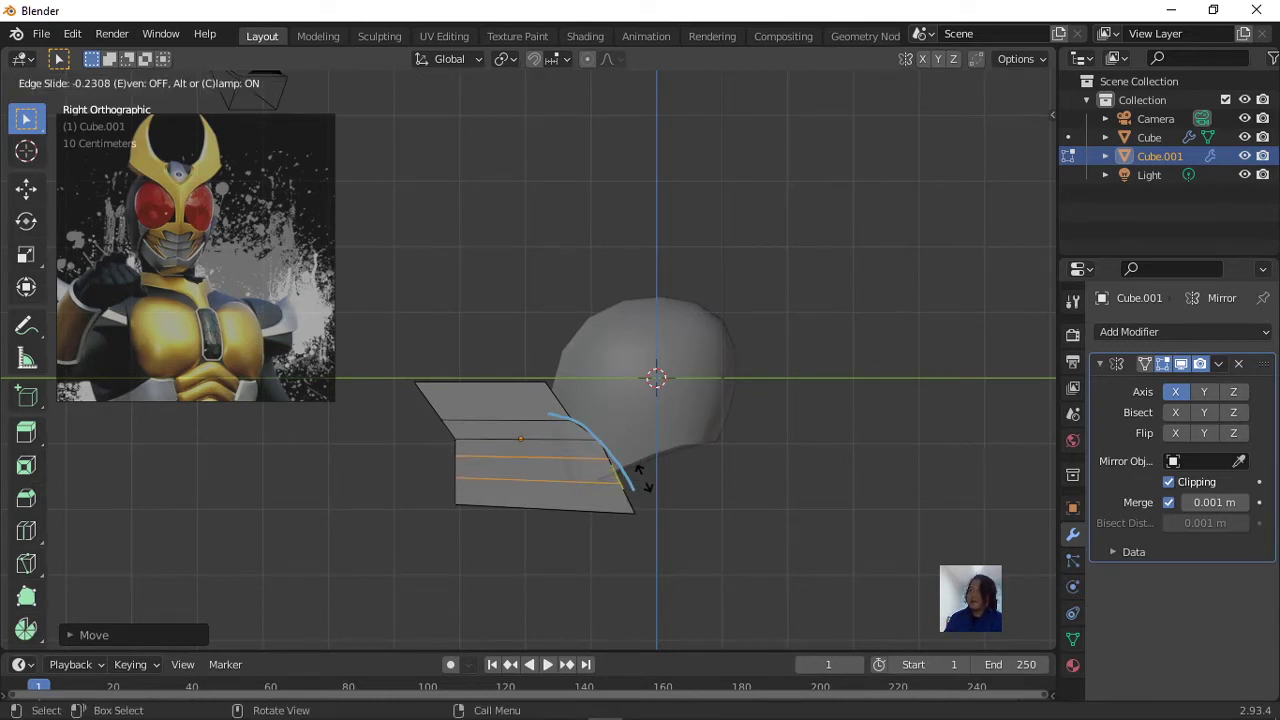
left_click(638, 471)
Shift the guard's middle edge and lower edge into new positions.
left_click(600, 481)
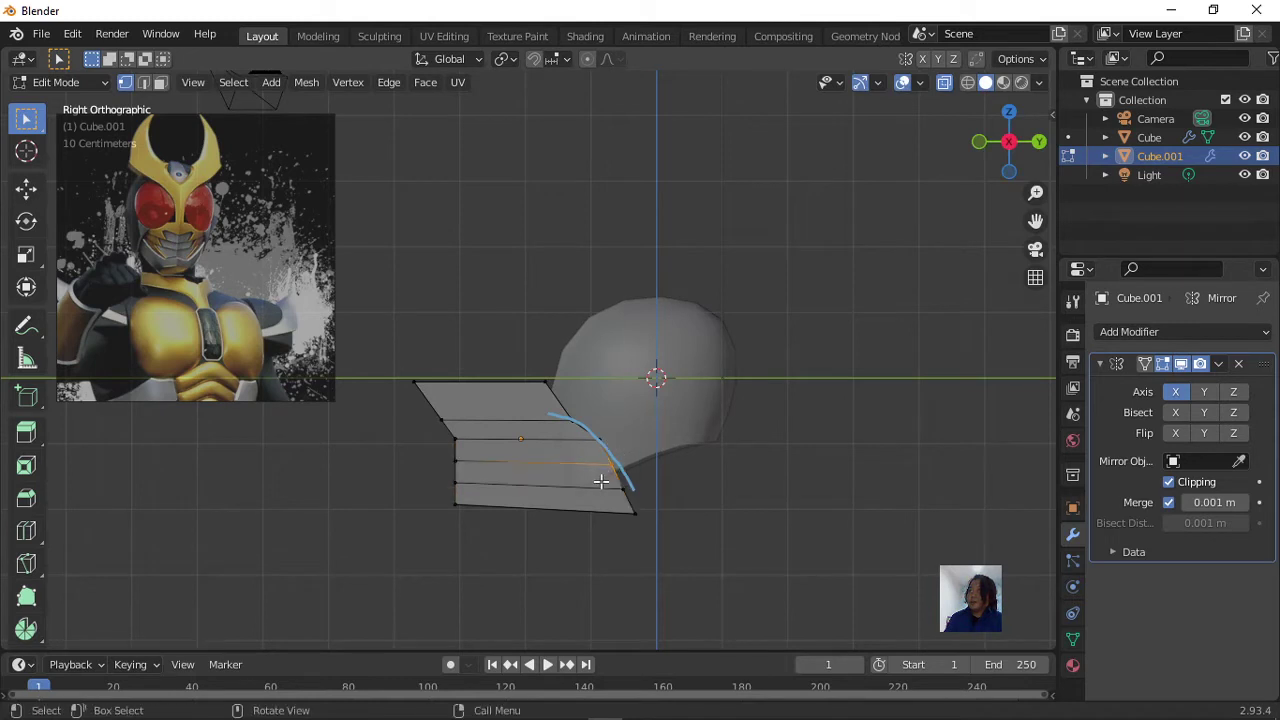
key("g")
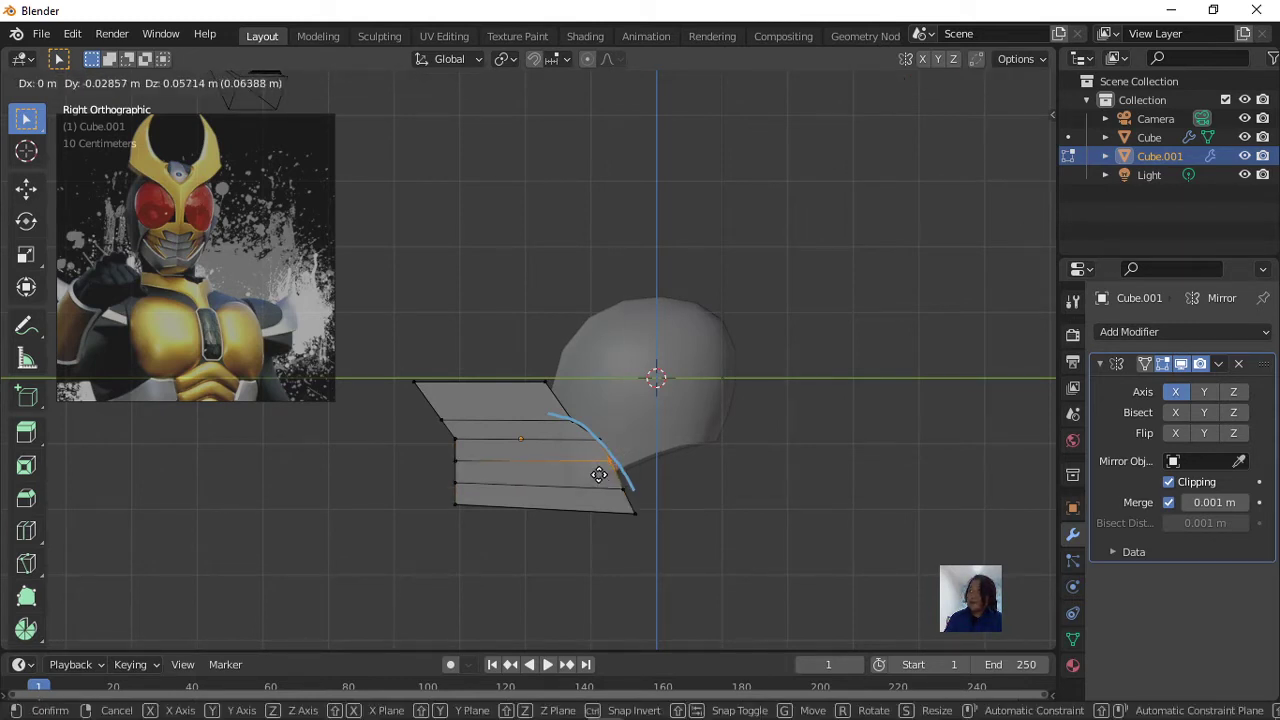
left_click(607, 483)
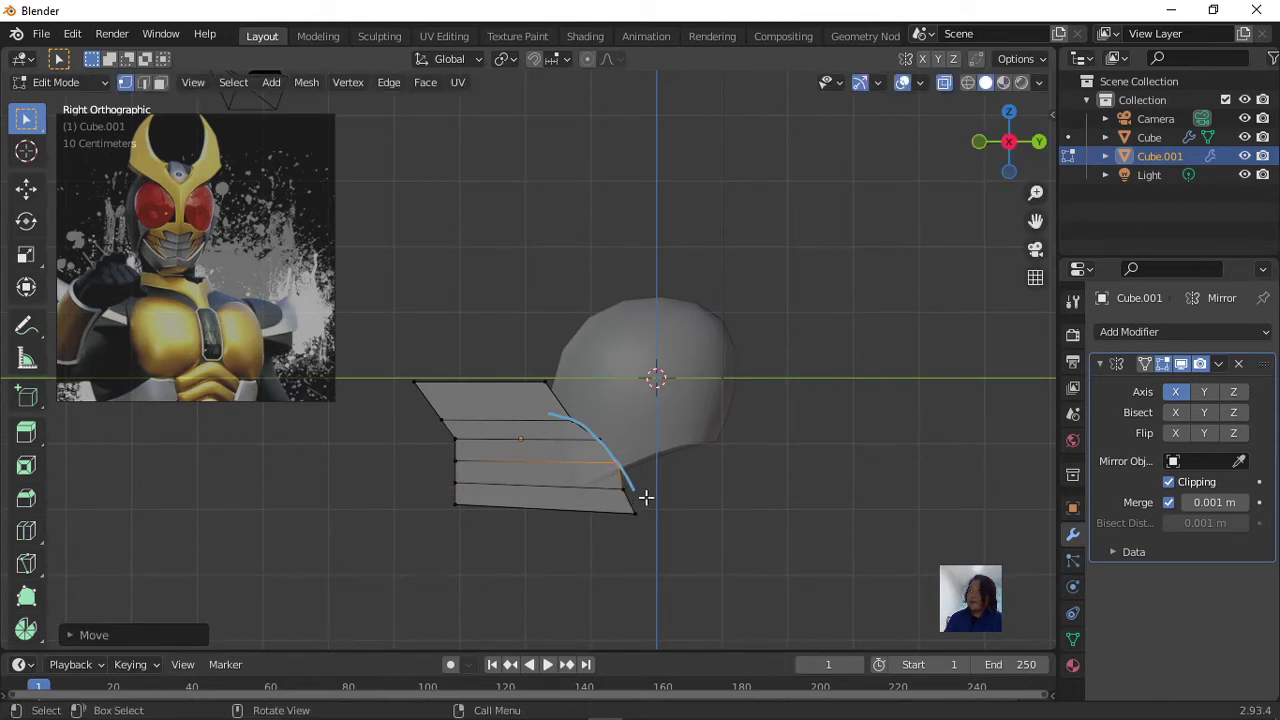
left_click_drag(646, 497, 617, 480)
key("g")
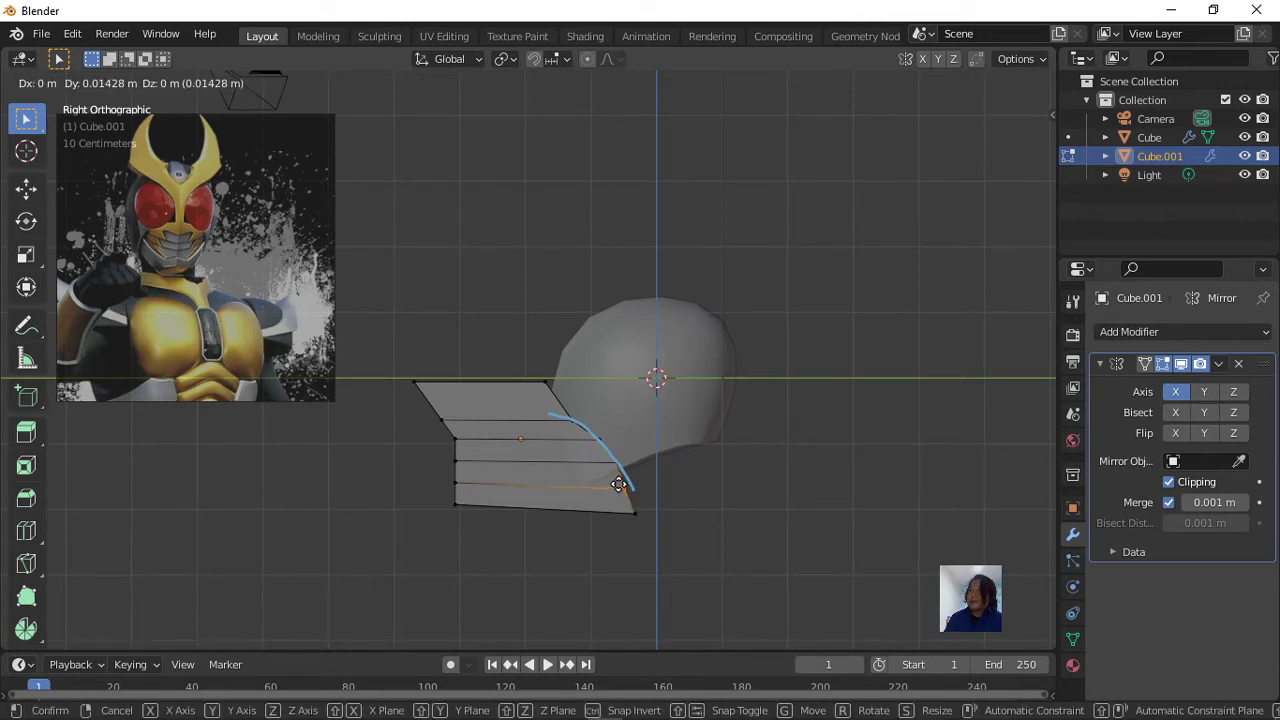
left_click(608, 472)
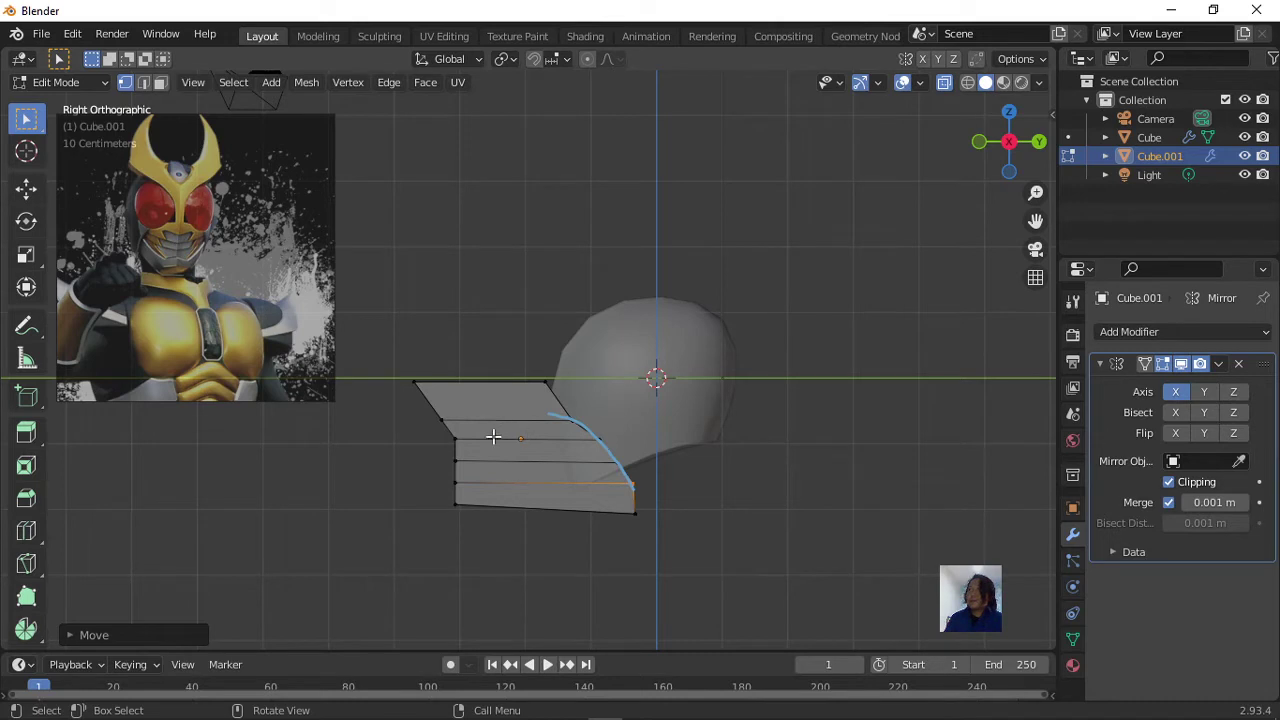
Bend the guard's top edge to follow the blue guide curve.
left_click_drag(527, 376, 565, 400)
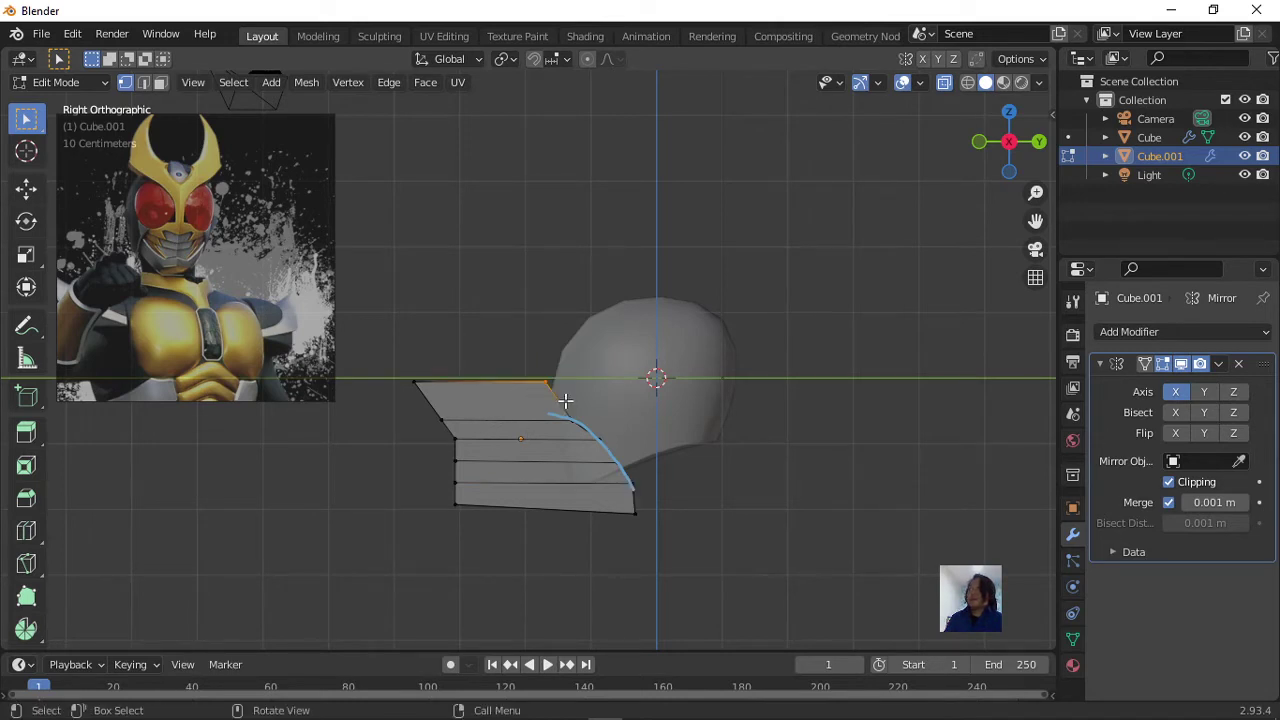
key("g")
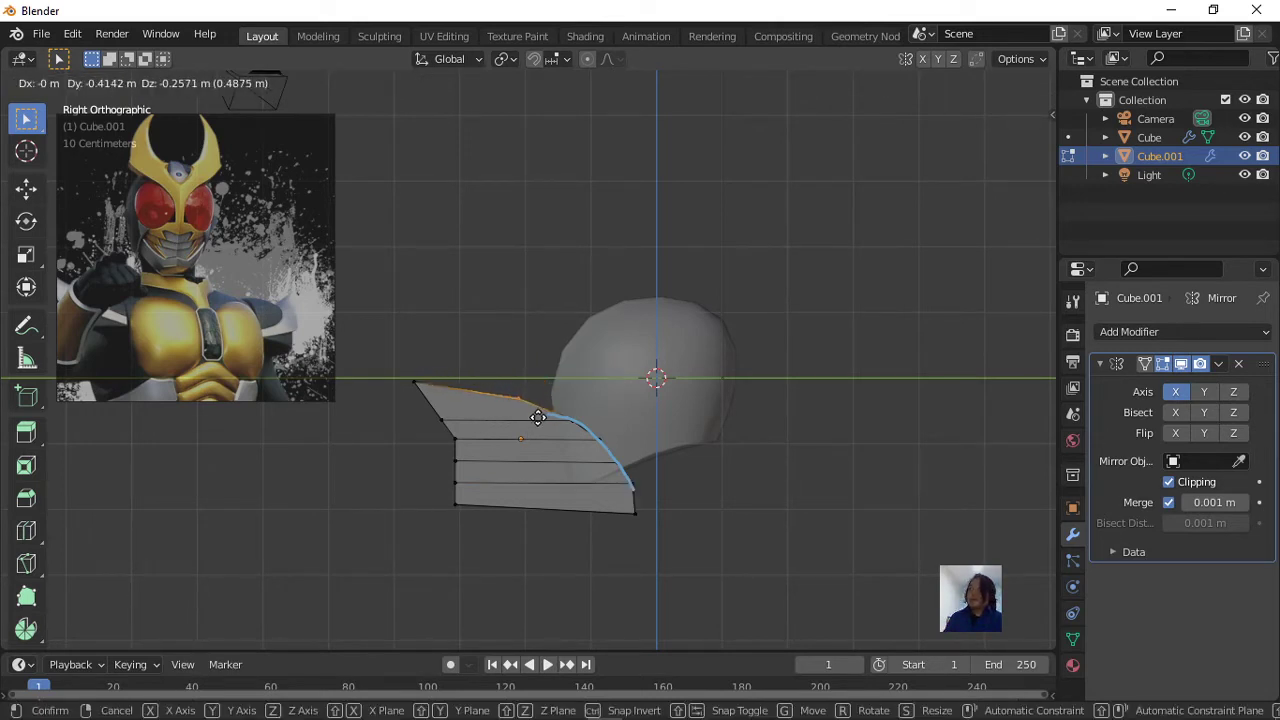
left_click(535, 417)
mouse_move(666, 434)
middle_mouse_down()
mouse_move(683, 491)
mouse_move(820, 514)
mouse_move(691, 531)
mouse_move(749, 551)
mouse_move(705, 541)
middle_mouse_up()
In Object Mode, select the helmet head Cube and add a Boolean modifier.
key("Tab")
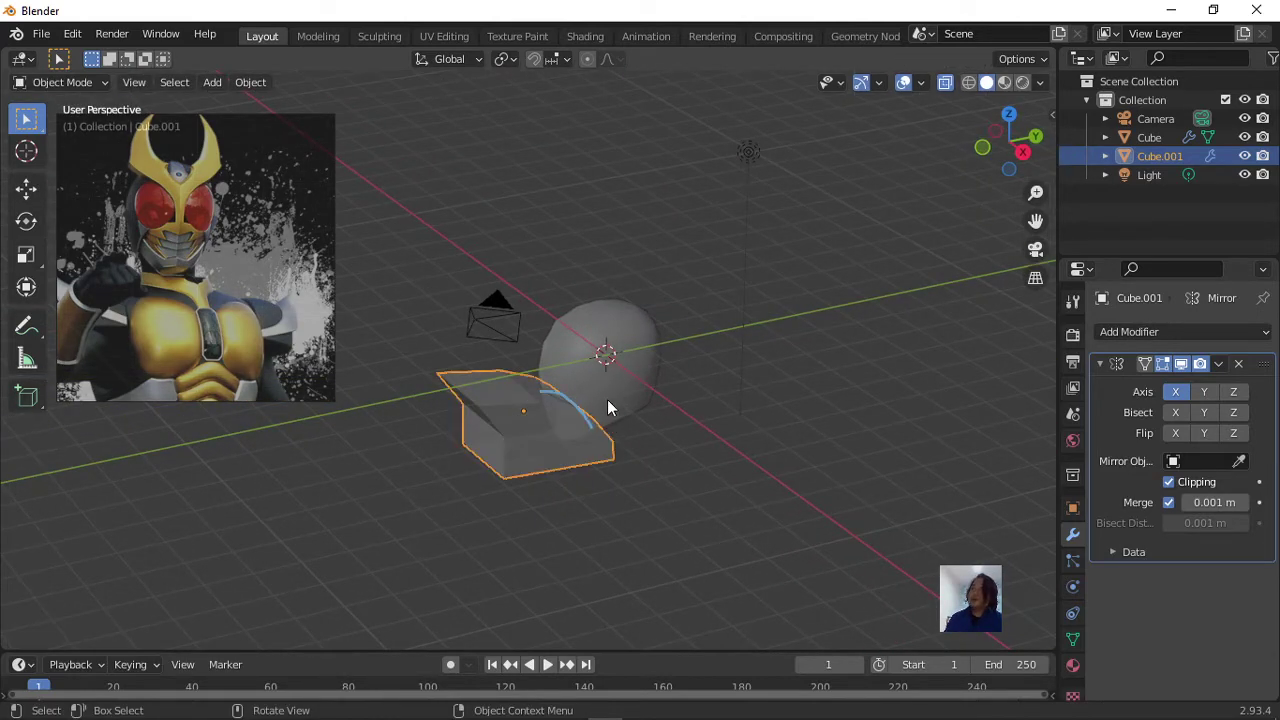
left_click(607, 399)
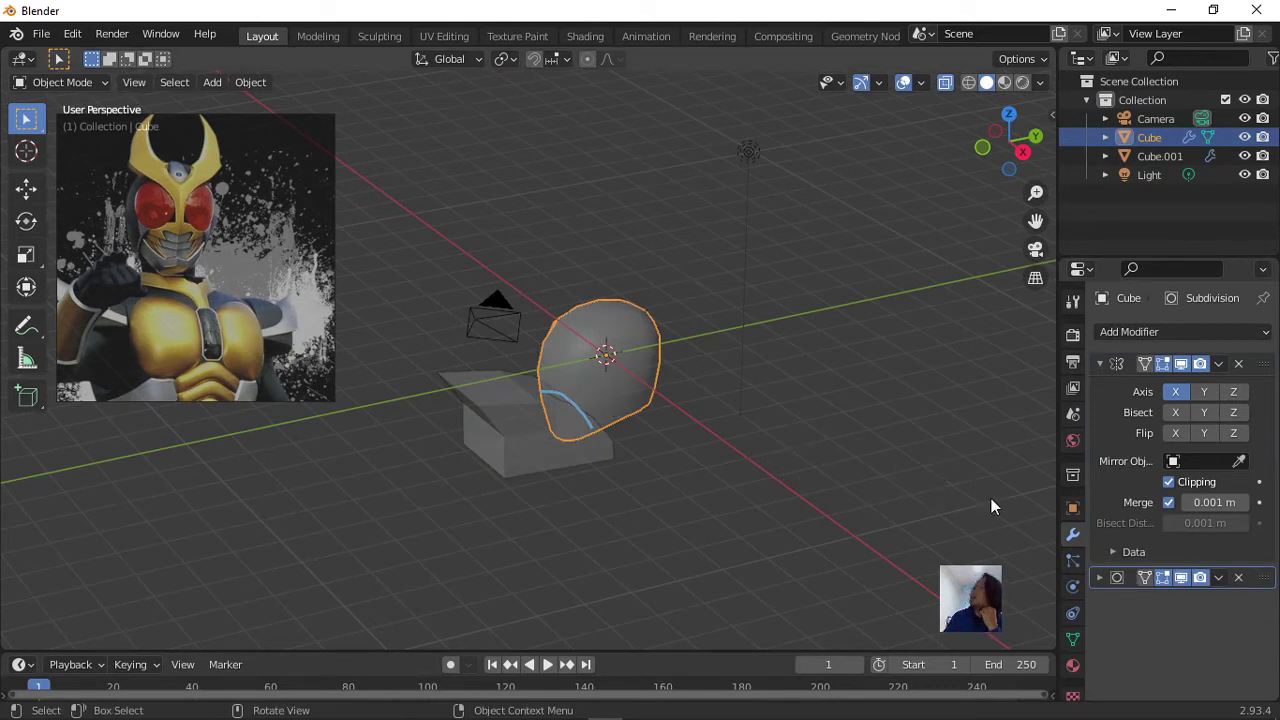
left_click(1099, 364)
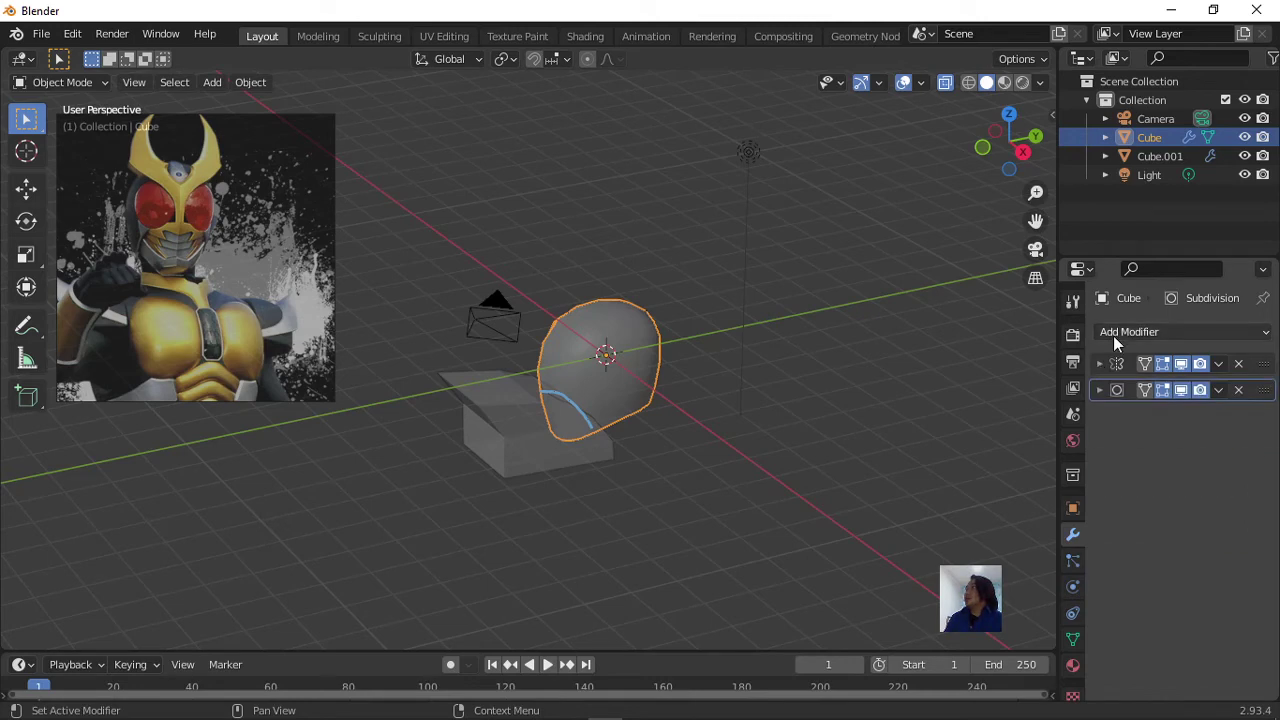
left_click(1111, 334)
left_click(884, 427)
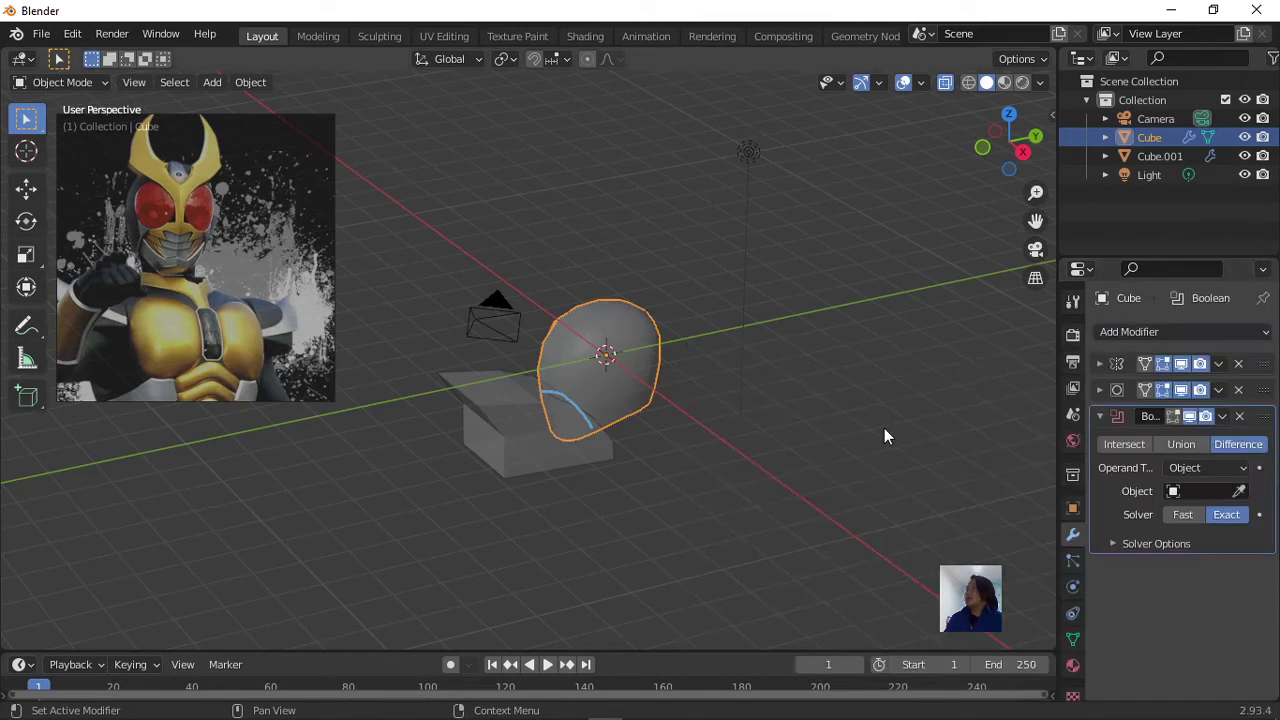
Set Cube.001 as the Boolean's cutter object, inspect the cut, and reselect Cube.001.
left_click(1240, 493)
left_click(1240, 493)
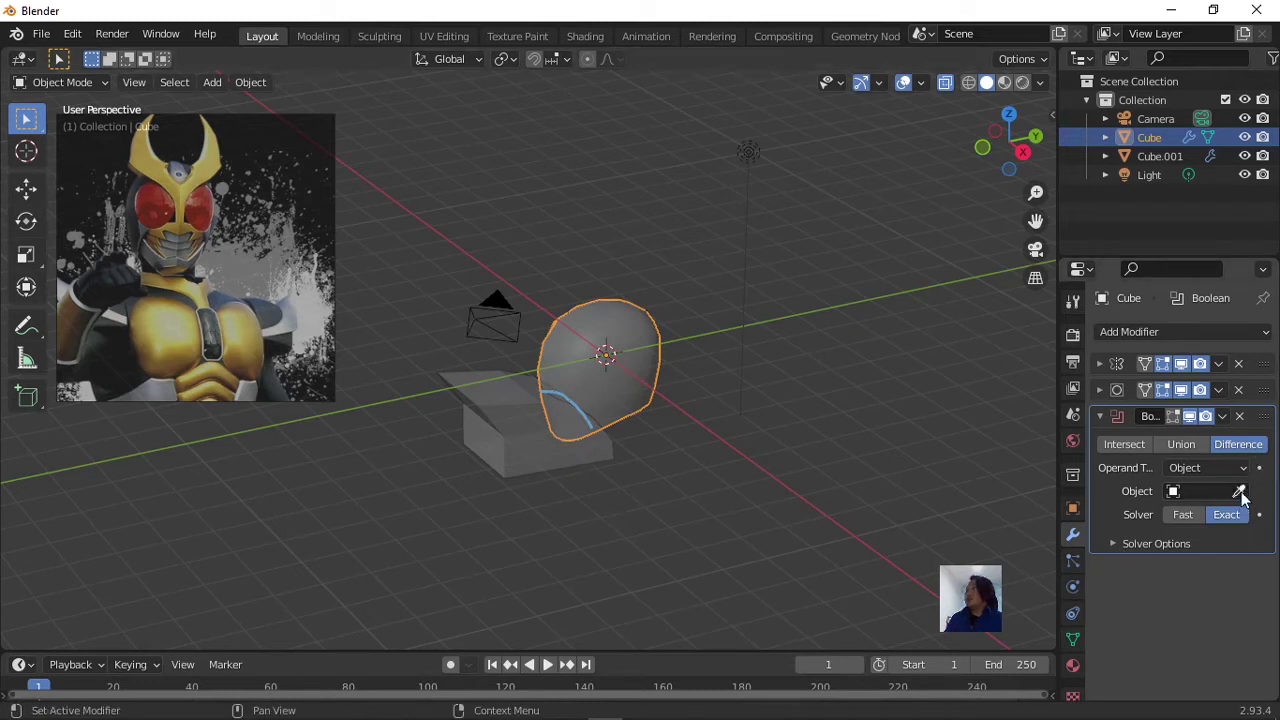
left_click(1240, 493)
left_click(511, 412)
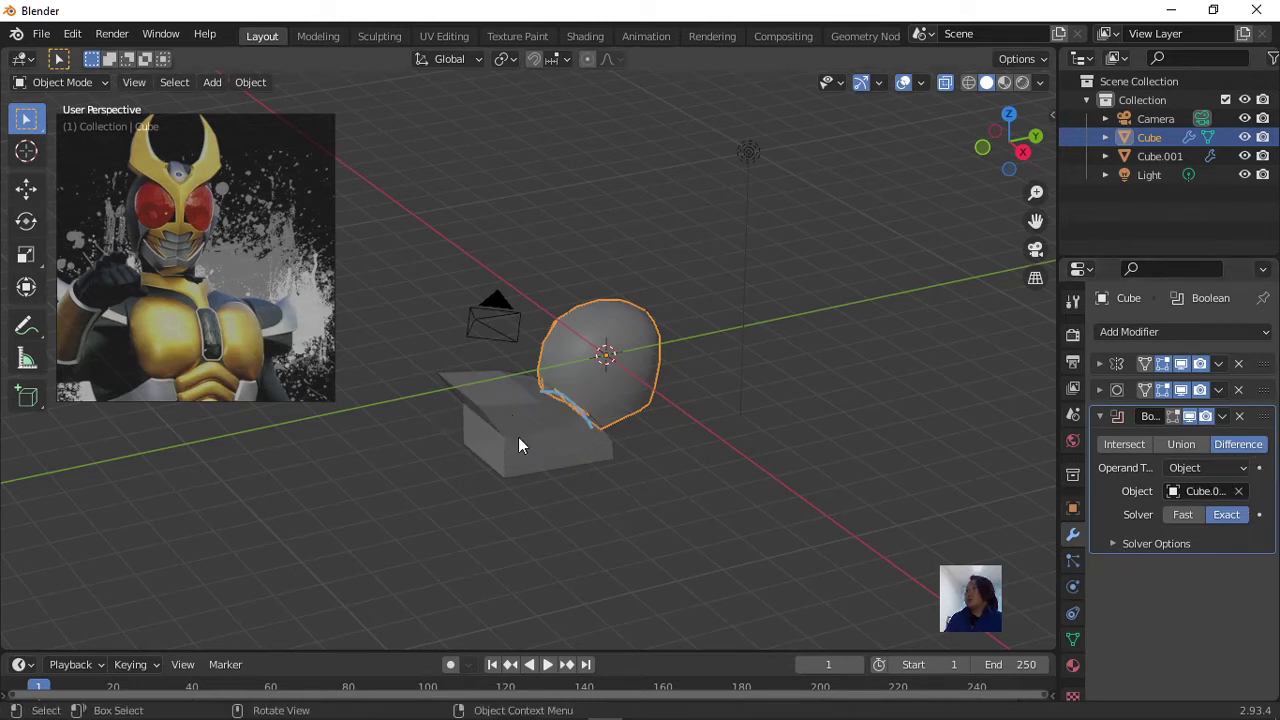
mouse_move(518, 445)
middle_mouse_down()
mouse_move(664, 517)
mouse_move(637, 524)
mouse_move(750, 510)
mouse_move(554, 497)
mouse_move(583, 434)
mouse_move(629, 479)
mouse_move(714, 506)
mouse_move(480, 466)
mouse_move(546, 478)
middle_mouse_up()
scroll(531, 446, "up", 3)
scroll(474, 446, "up", 1)
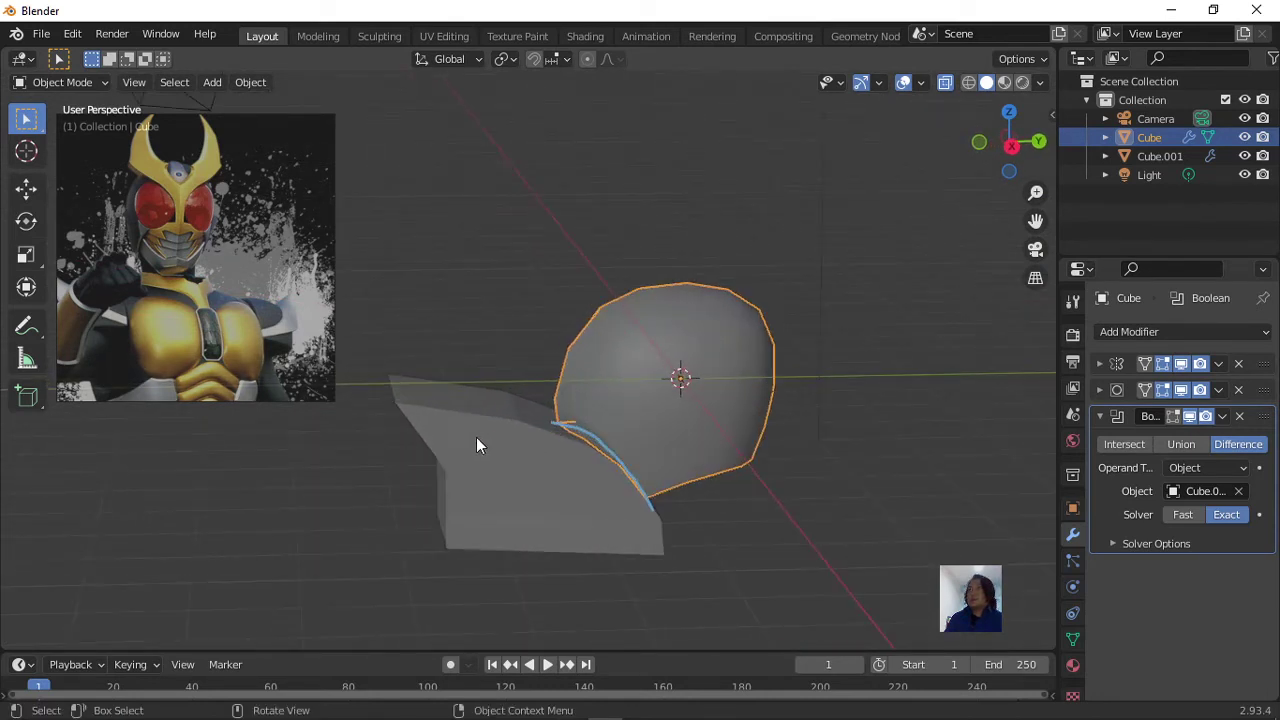
left_click(476, 437)
scroll(491, 449, "down", 3)
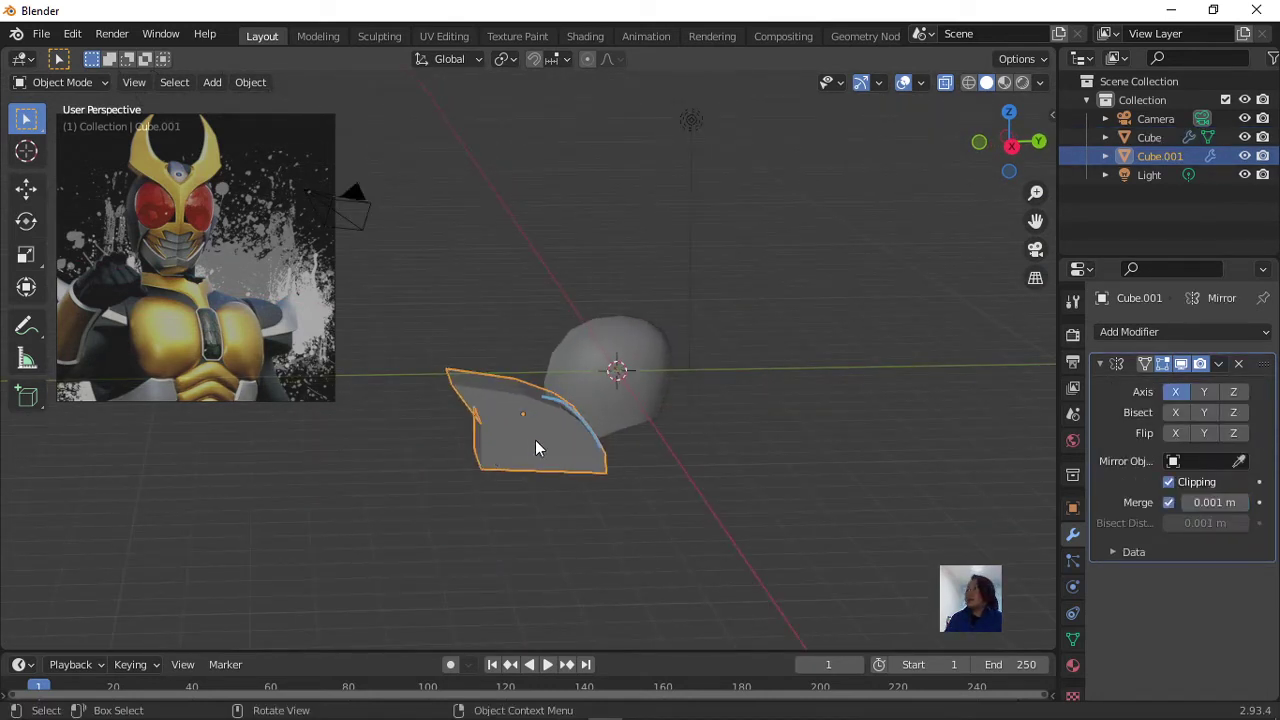
Hide Cube.001 in the outliner and erase the blue guide stroke with the Annotate Eraser.
left_click(1245, 156)
mouse_move(691, 403)
middle_mouse_down()
mouse_move(594, 486)
mouse_move(758, 472)
mouse_move(508, 489)
mouse_move(566, 506)
mouse_move(858, 510)
mouse_move(726, 491)
mouse_move(588, 510)
middle_mouse_up()
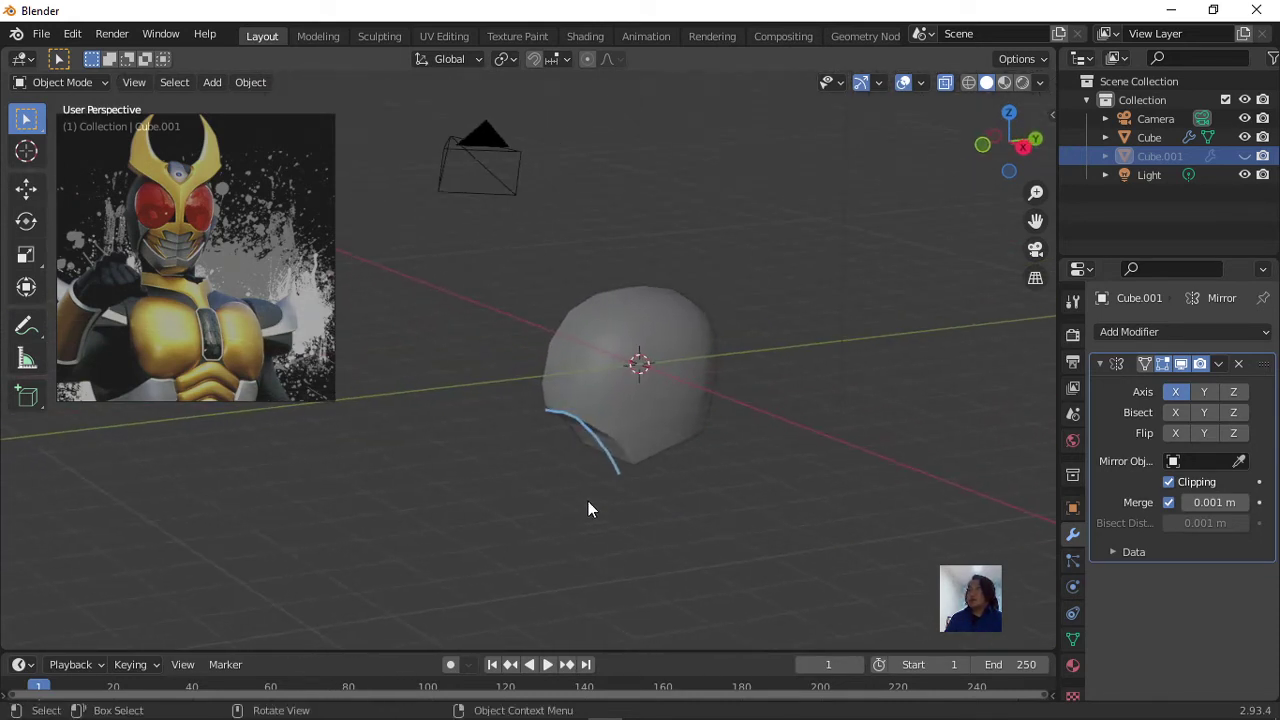
left_click(43, 338)
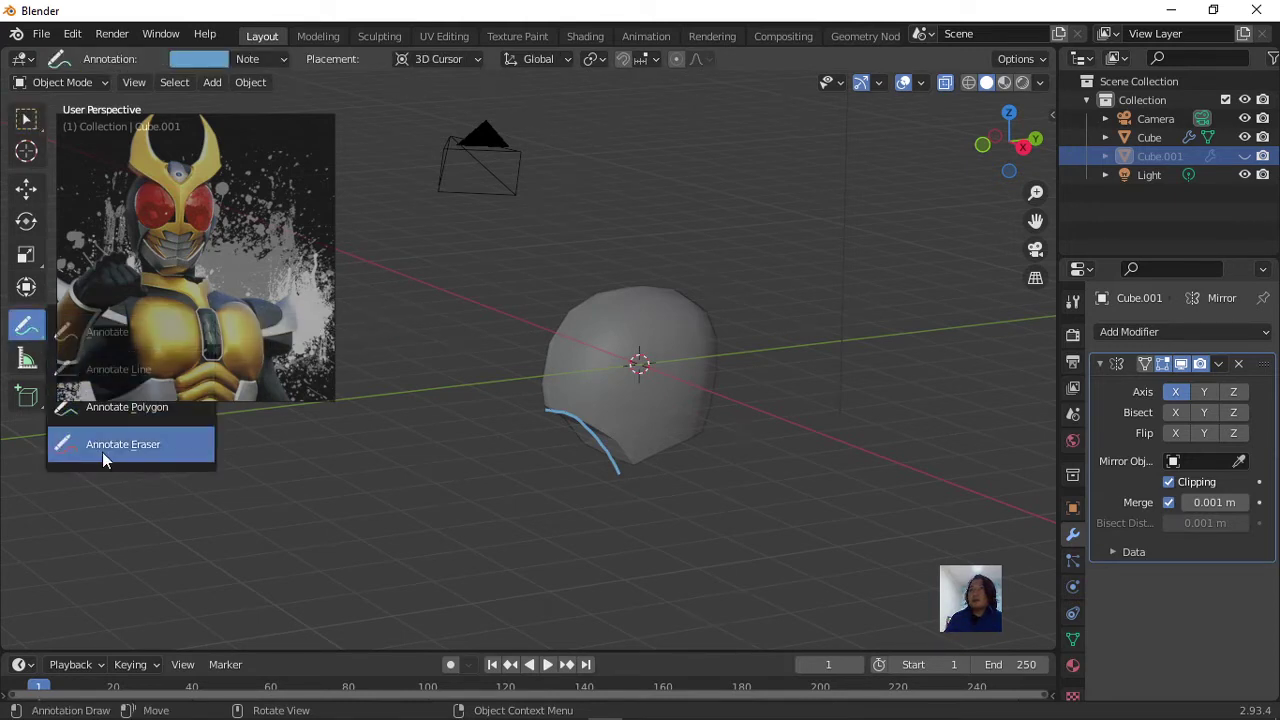
left_click_drag(42, 335, 105, 445)
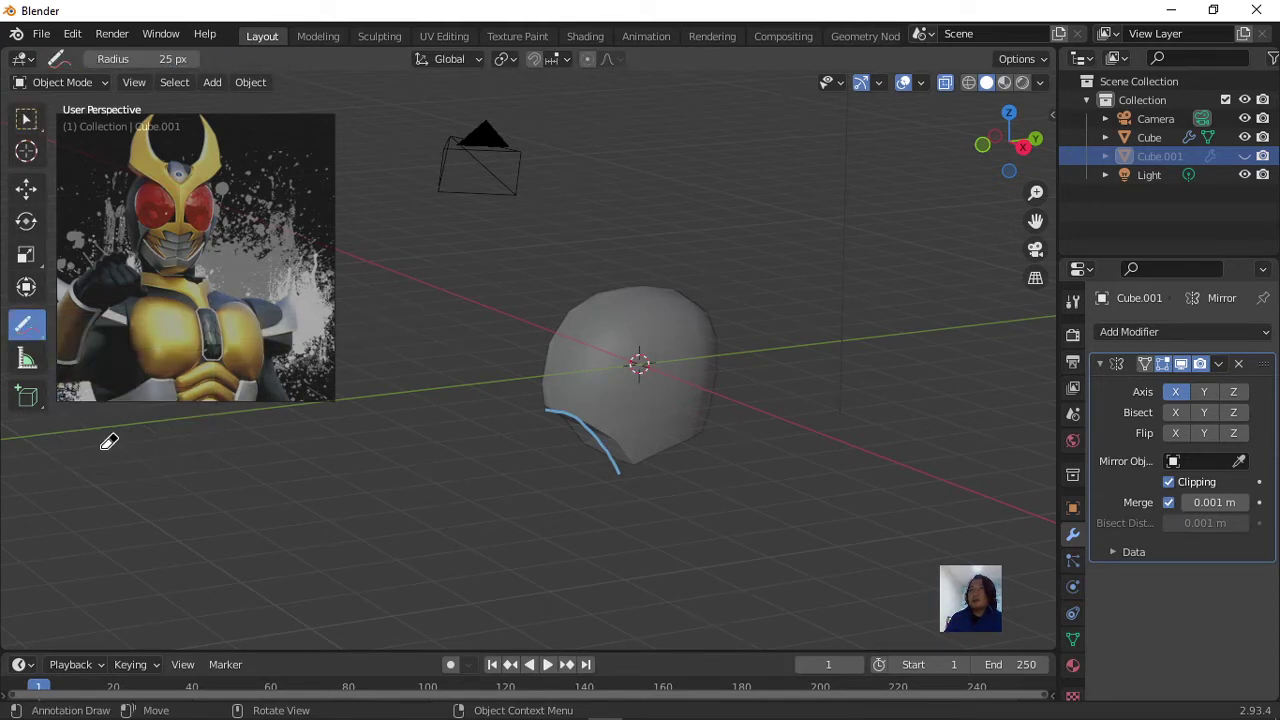
right_click(607, 436)
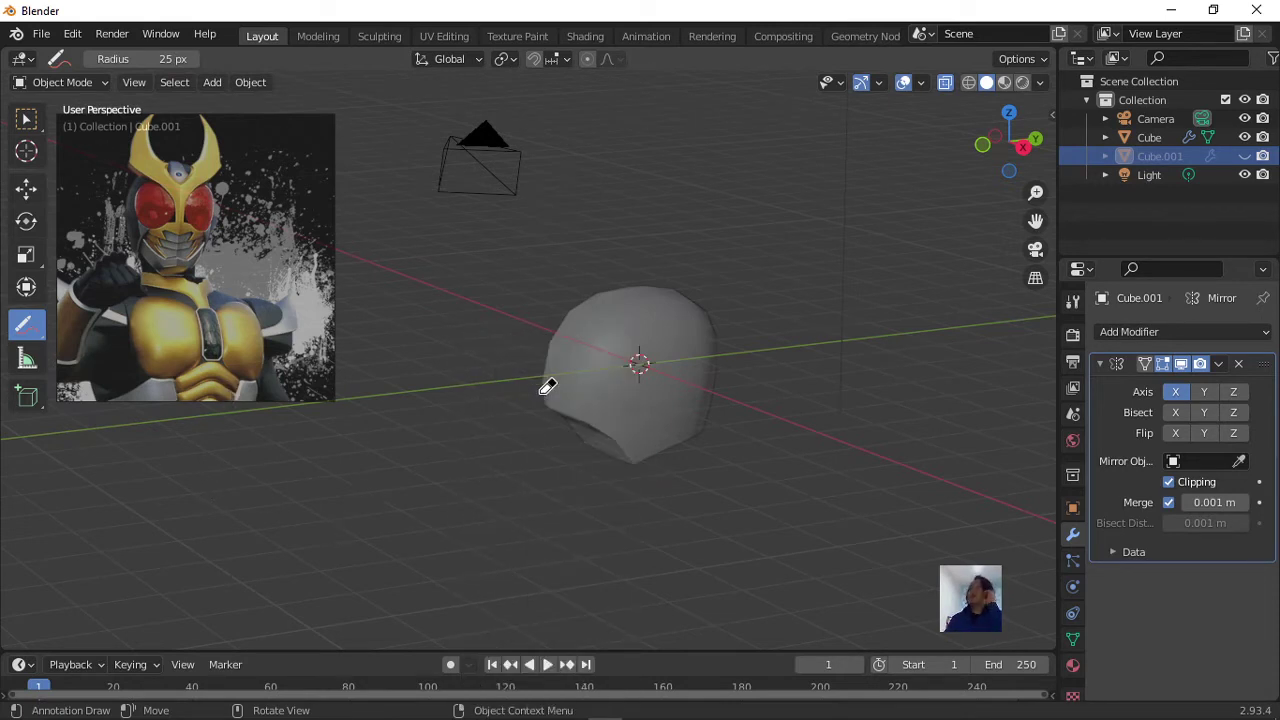
Add a new cube with an X-axis Mirror modifier and Clipping enabled.
left_click(212, 82)
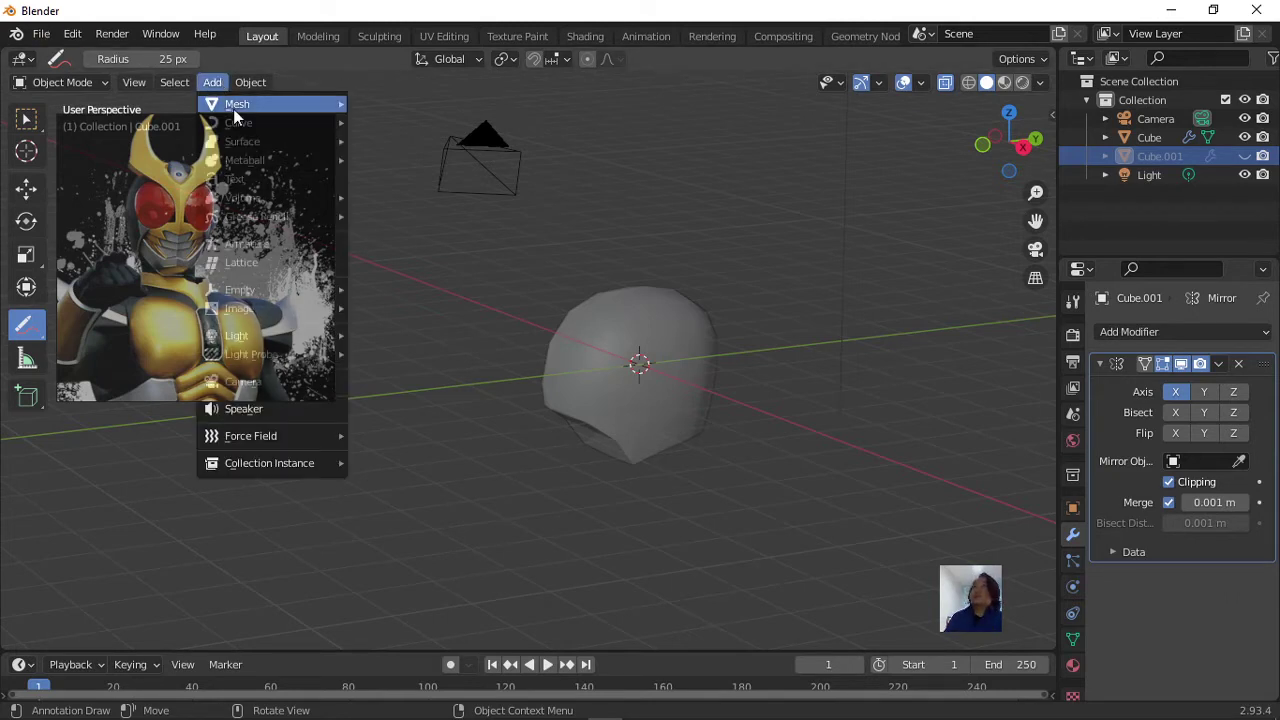
mouse_move(237, 104)
left_click(394, 119)
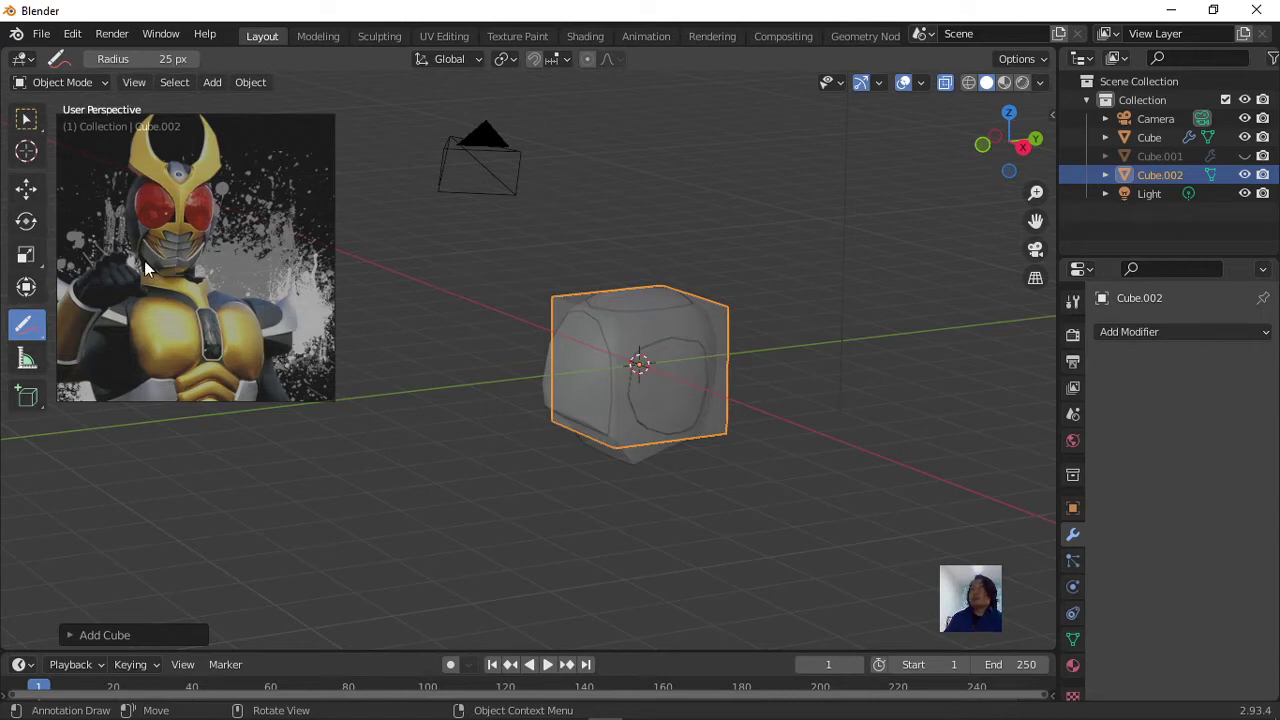
mouse_move(739, 437)
middle_mouse_down()
mouse_move(811, 503)
mouse_move(731, 474)
mouse_move(829, 457)
mouse_move(820, 442)
mouse_move(874, 463)
middle_mouse_up()
left_click(1144, 330)
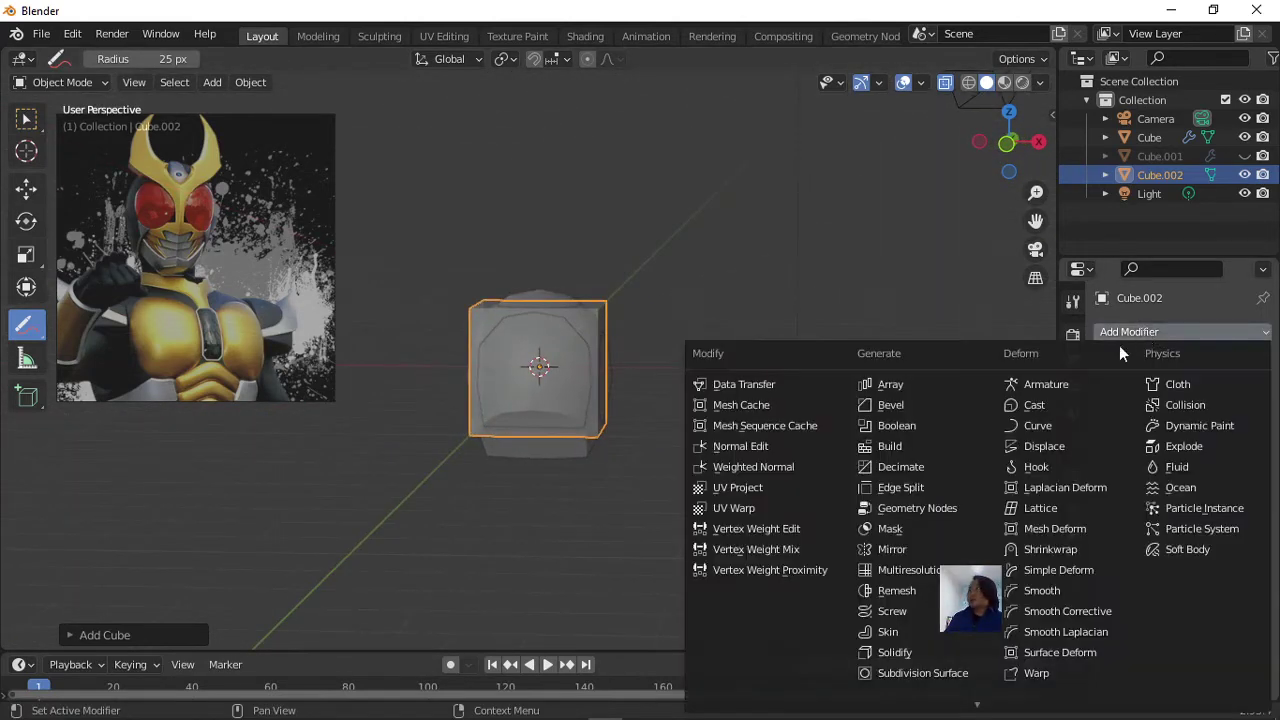
left_click(900, 549)
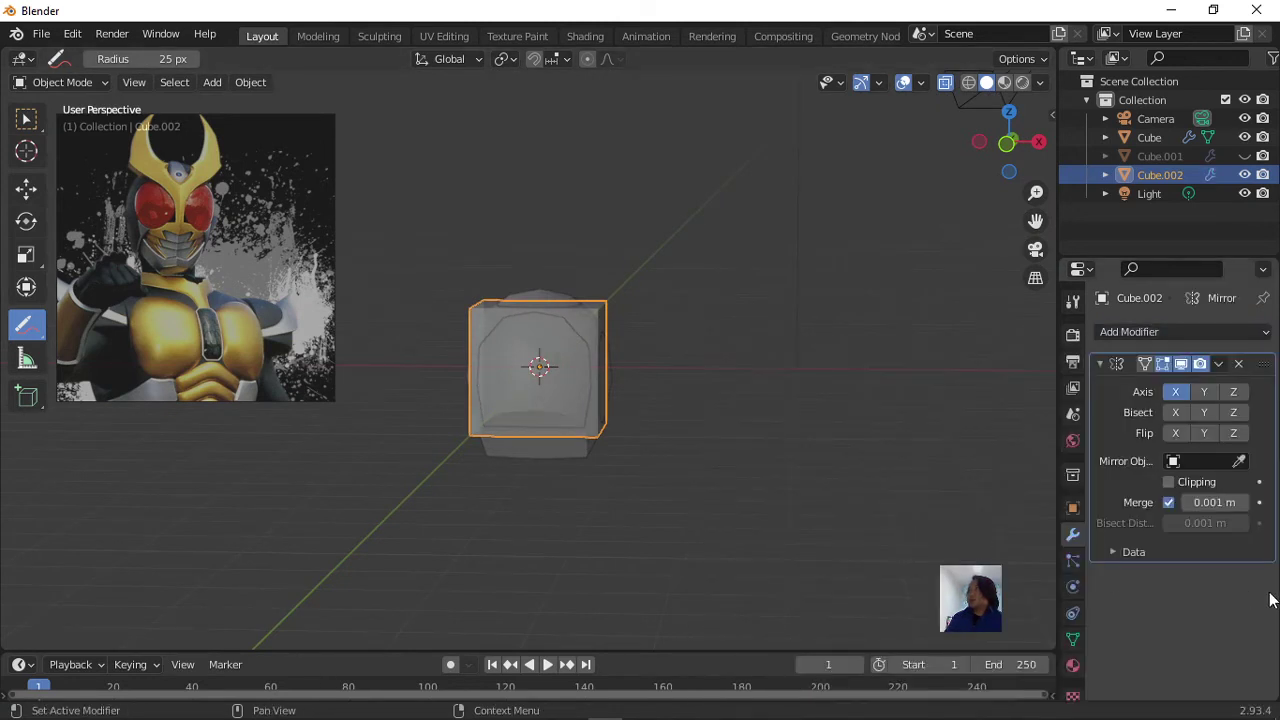
left_click(1168, 482)
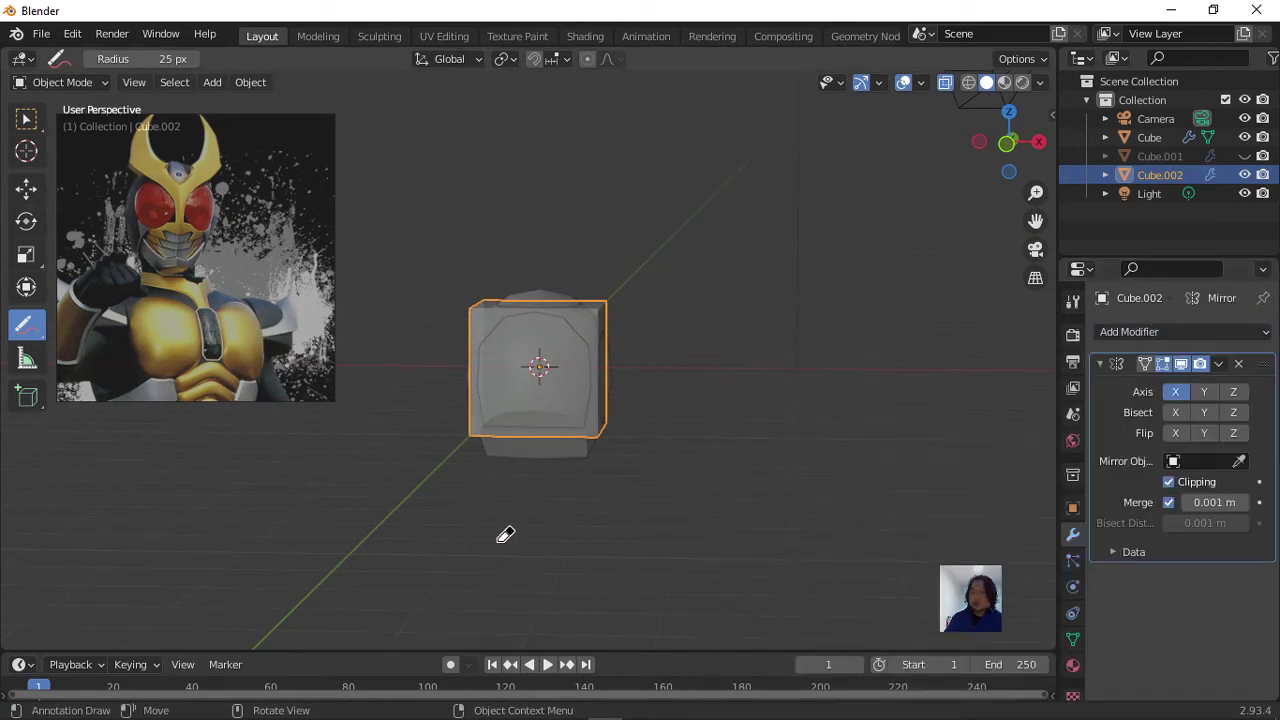
In Edit Mode, delete the new cube's left face.
key("Tab")
scroll(500, 500, "down", 2)
mouse_move(477, 482)
middle_mouse_down()
mouse_move(497, 486)
mouse_move(408, 358)
middle_mouse_up()
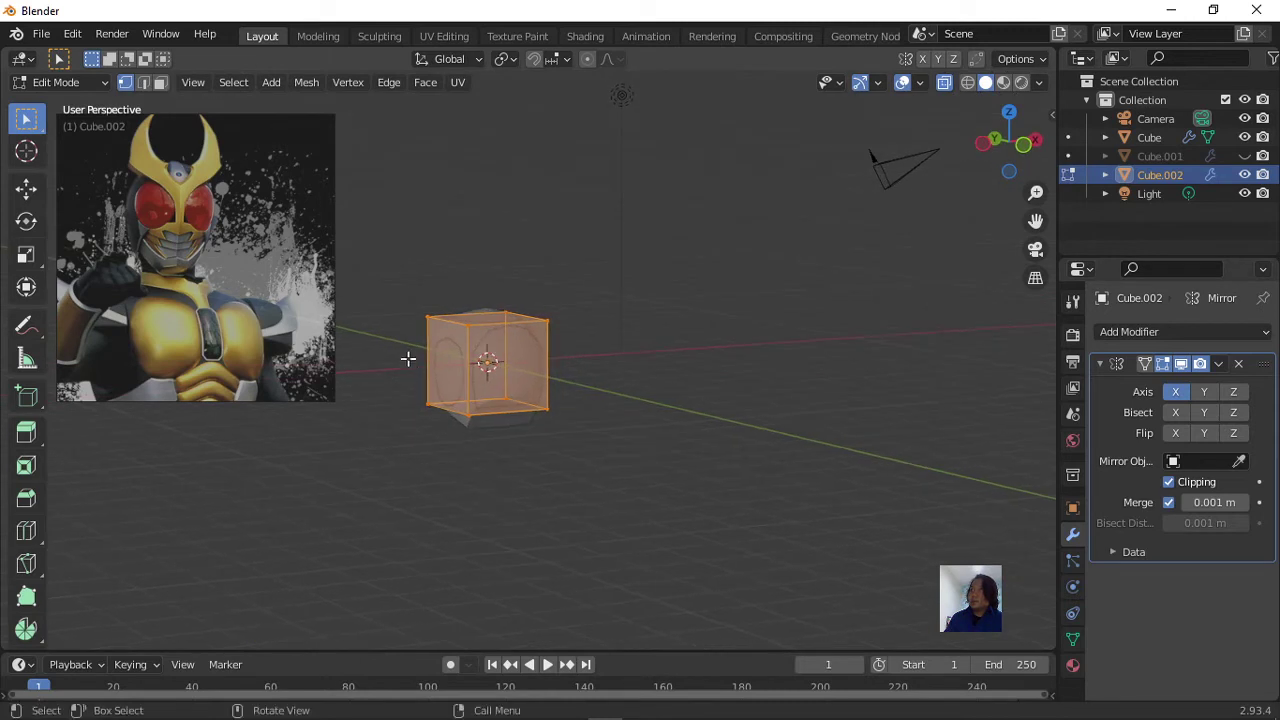
left_click(425, 319)
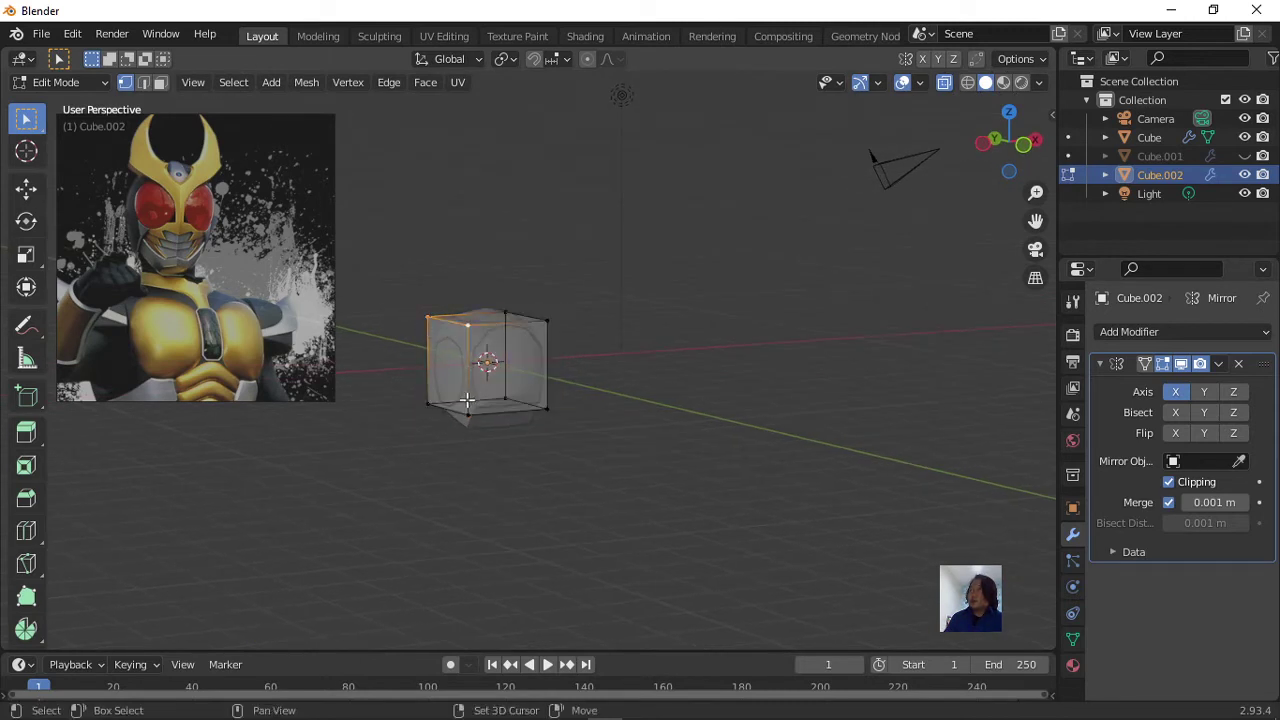
scroll(495, 466, "up", 2)
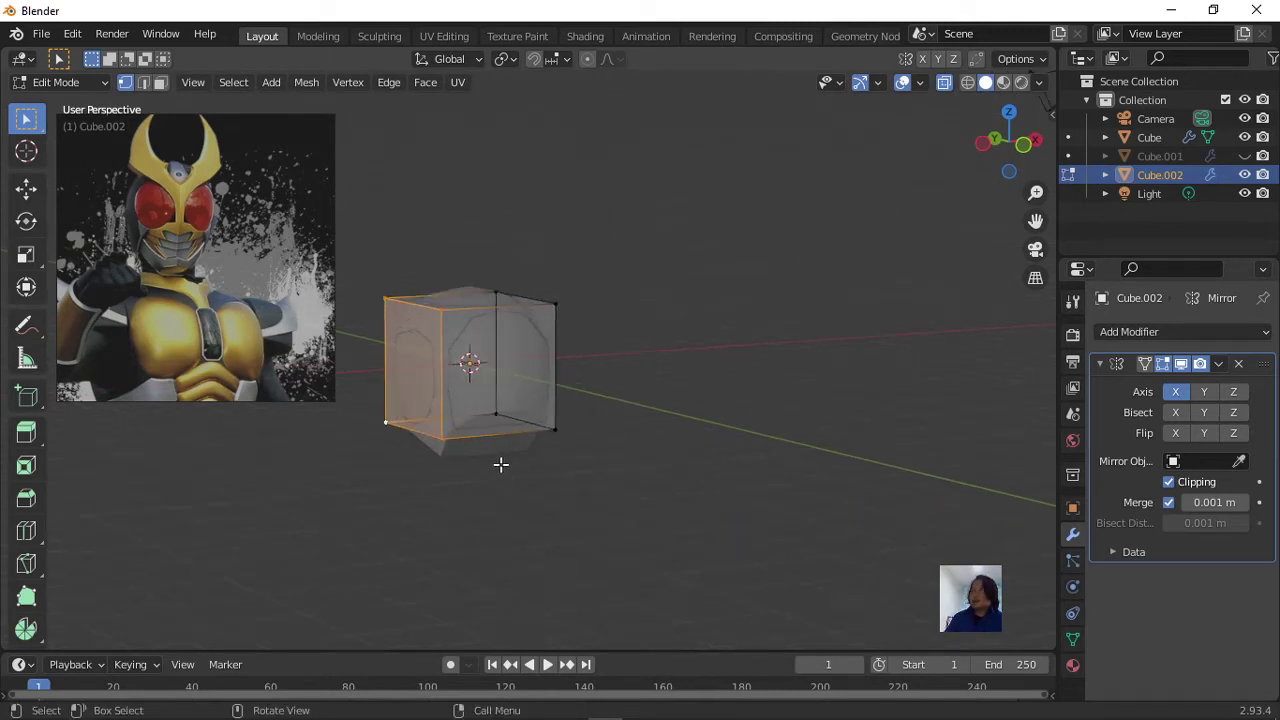
scroll(510, 466, "up", 1)
mouse_move(517, 466)
middle_mouse_down("shift")
mouse_move(703, 453)
mouse_move(657, 508)
mouse_move(706, 491)
mouse_move(671, 489)
mouse_move(686, 509)
mouse_move(737, 514)
mouse_move(702, 506)
middle_mouse_up("shift")
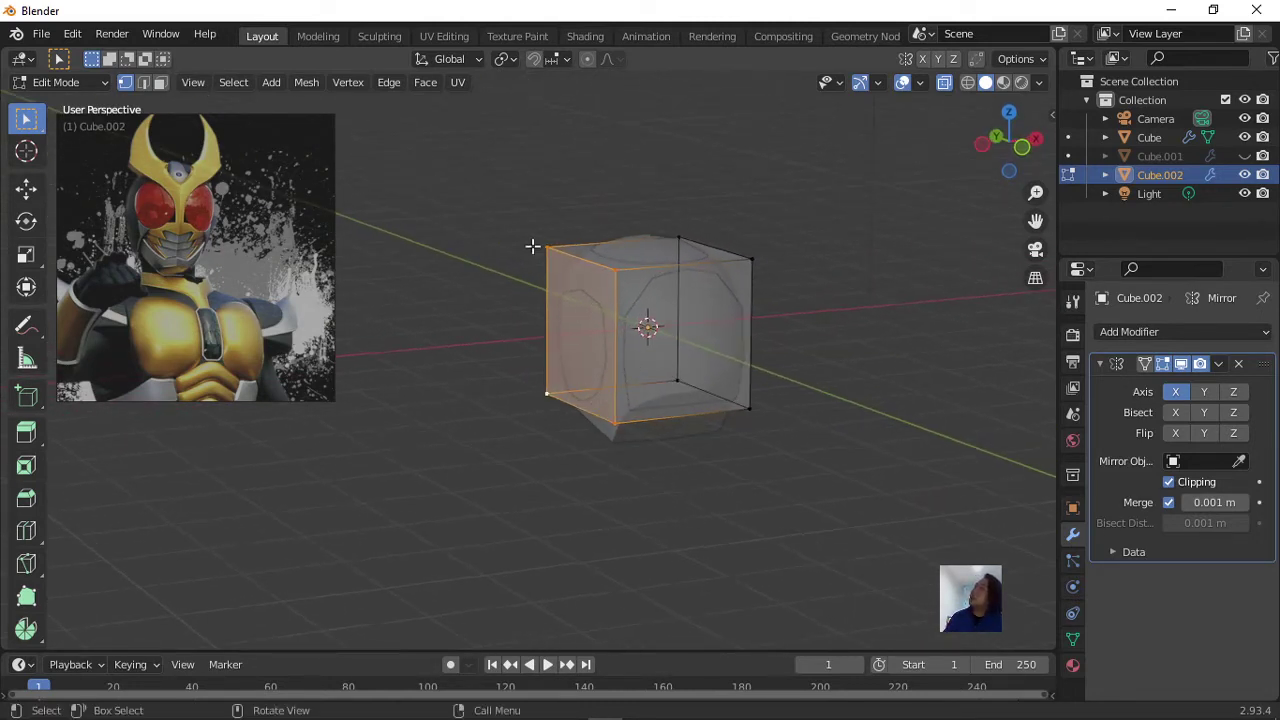
key("x")
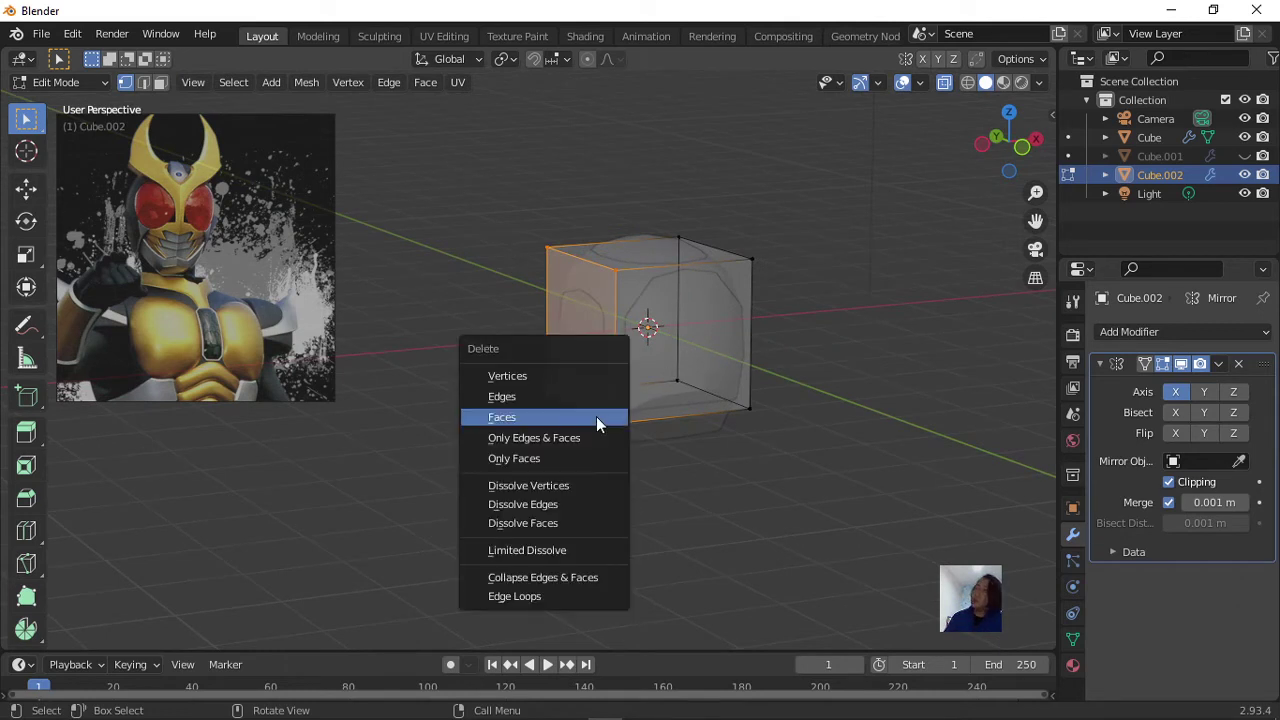
left_click(596, 416)
scroll(660, 440, "down", 3)
middle_click_drag(729, 463, 686, 471)
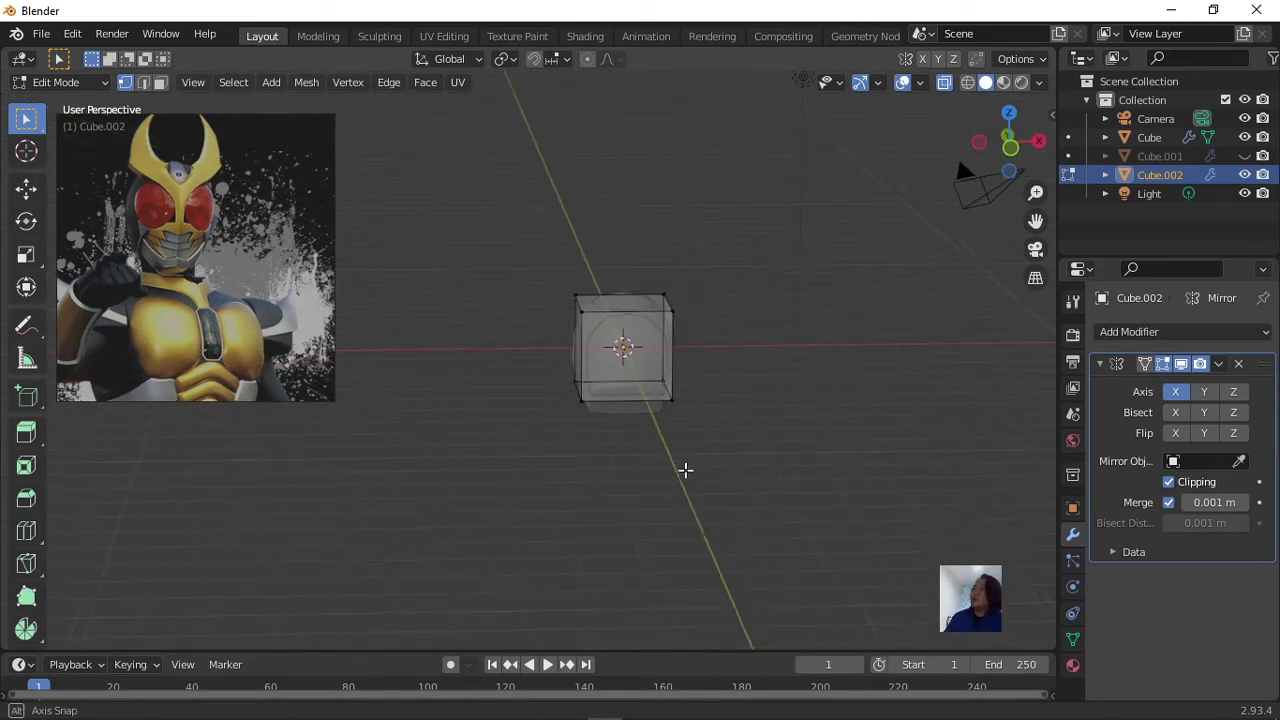
Move the left-side vertices along X onto the mirror centre and select the bottom-left corner.
left_click_drag(519, 268, 606, 446)
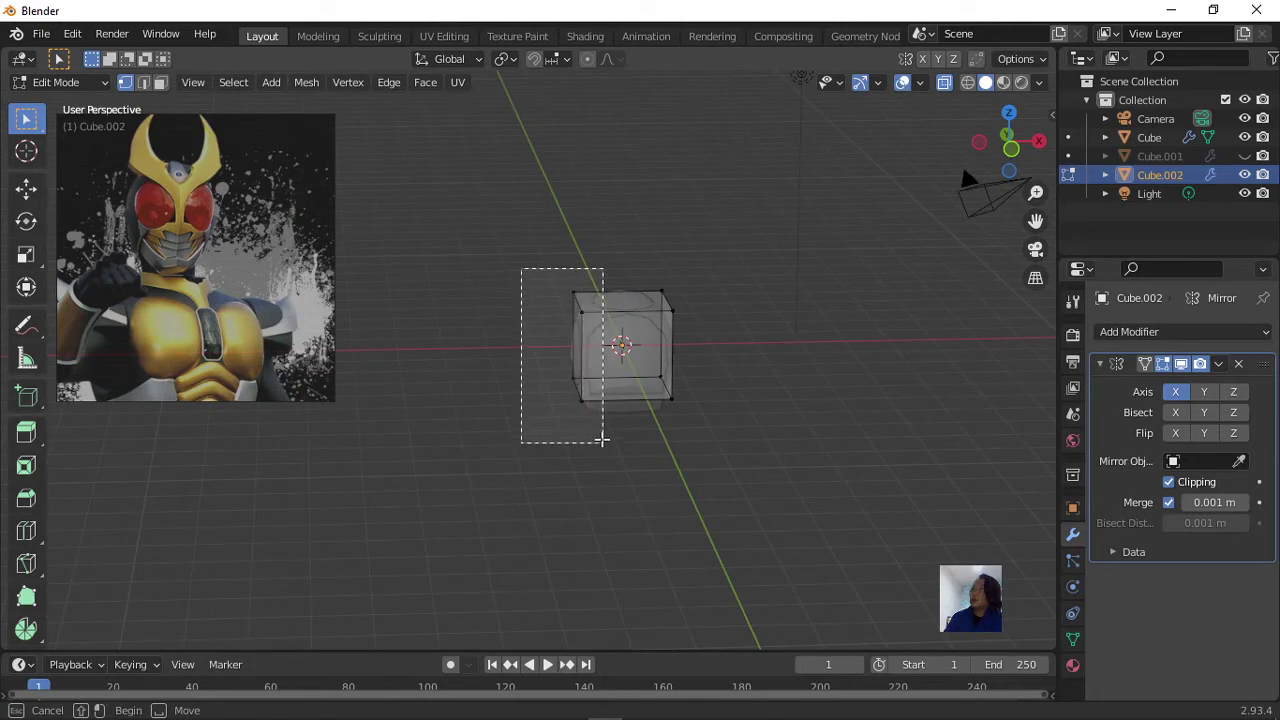
key("g")
key("x")
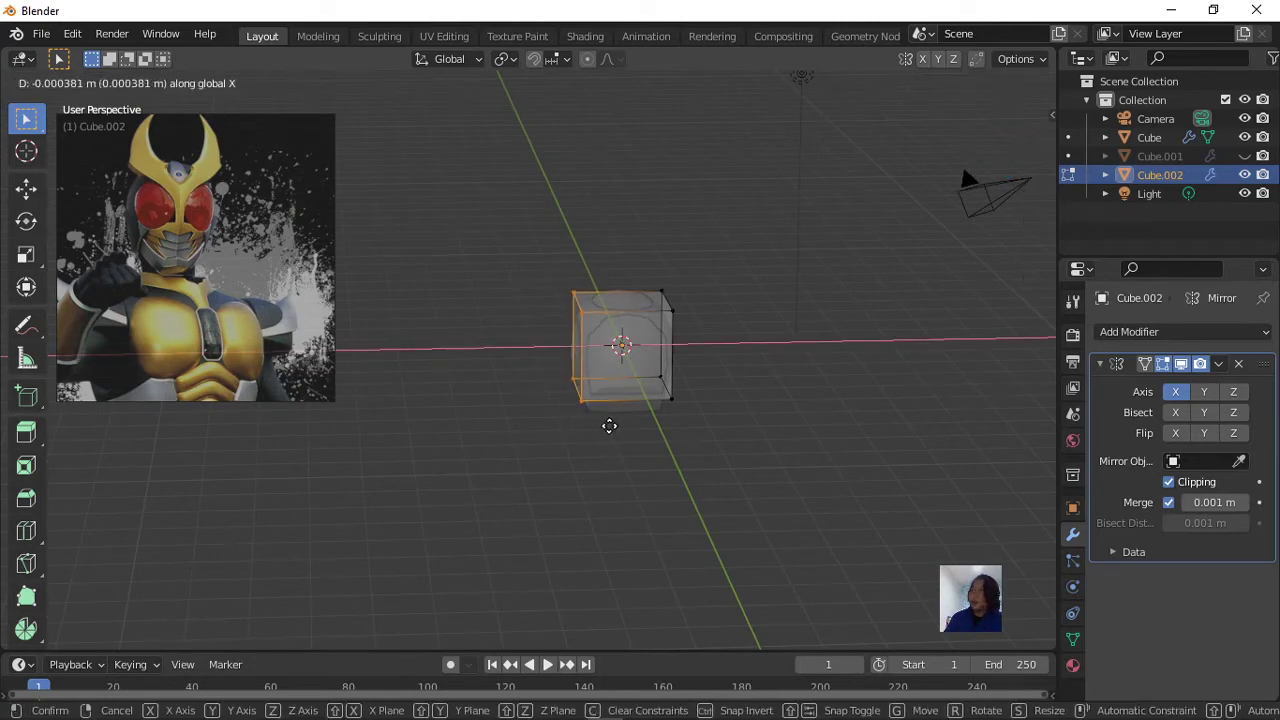
left_click(688, 434)
scroll(777, 426, "up", 3)
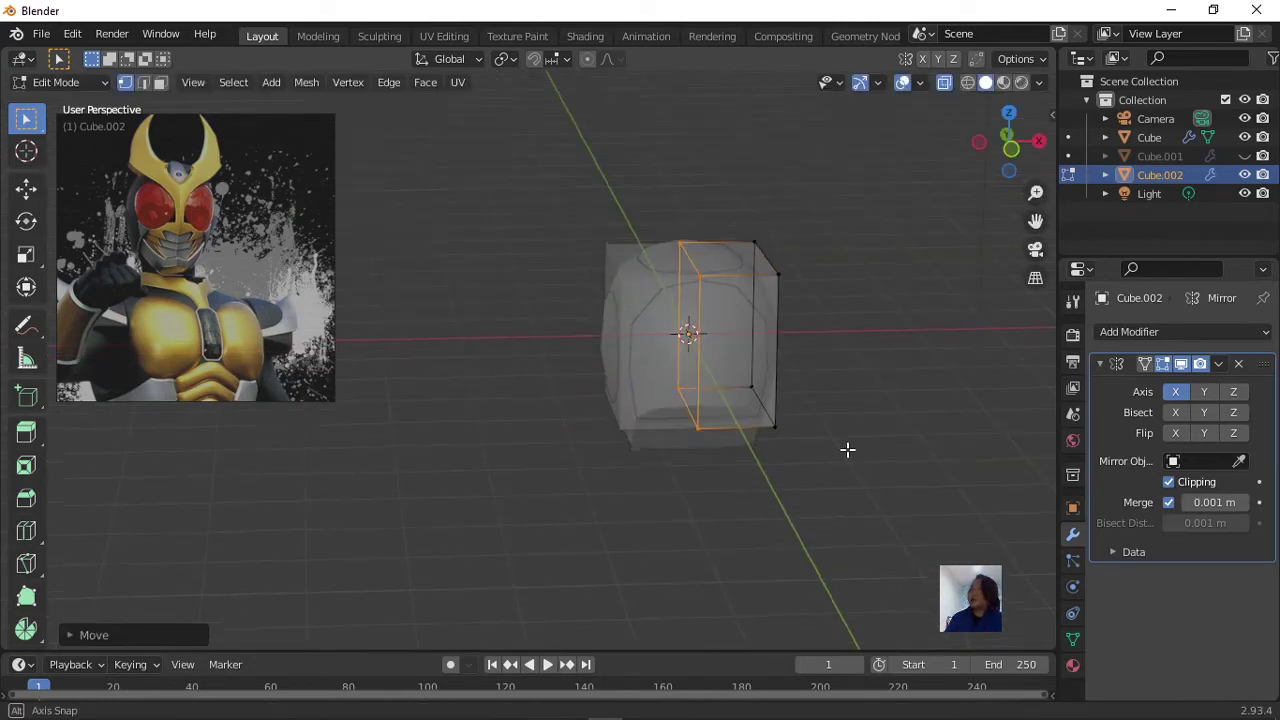
mouse_move(846, 449)
middle_mouse_down()
mouse_move(709, 418)
mouse_move(604, 437)
middle_mouse_up()
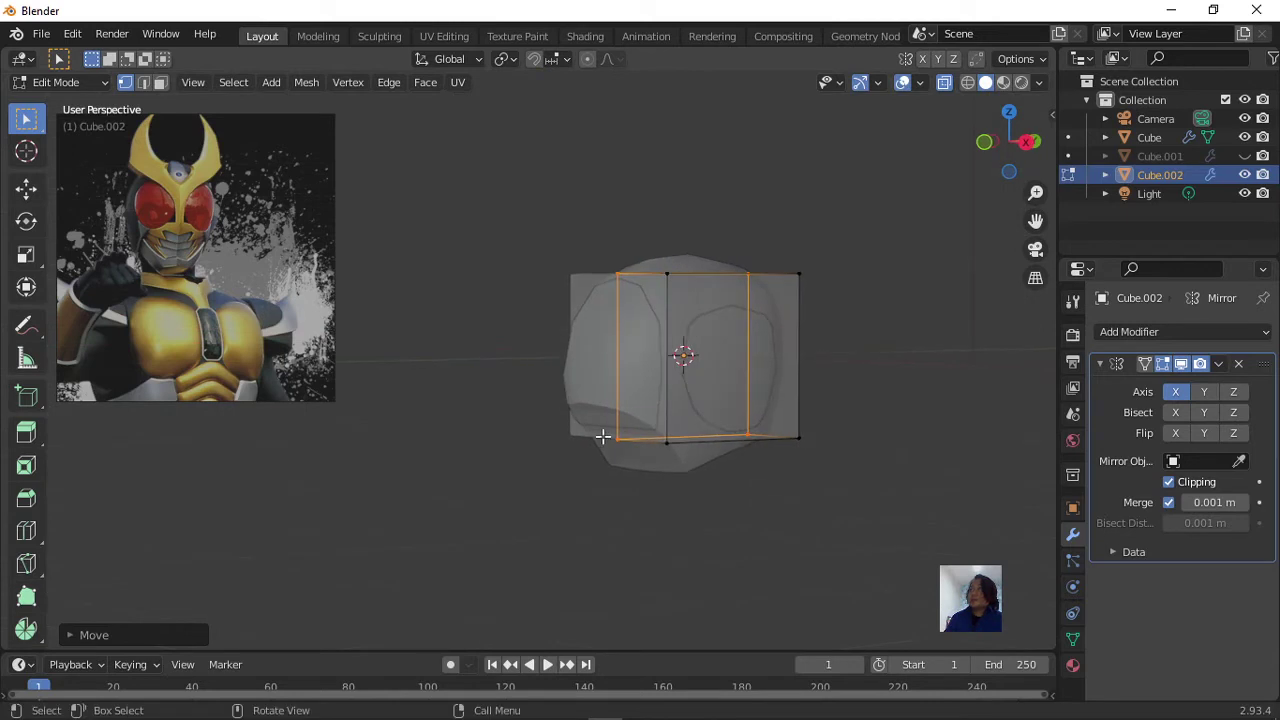
left_click(688, 464)
mouse_move(694, 466)
middle_mouse_down()
mouse_move(713, 476)
mouse_move(662, 474)
middle_mouse_up()
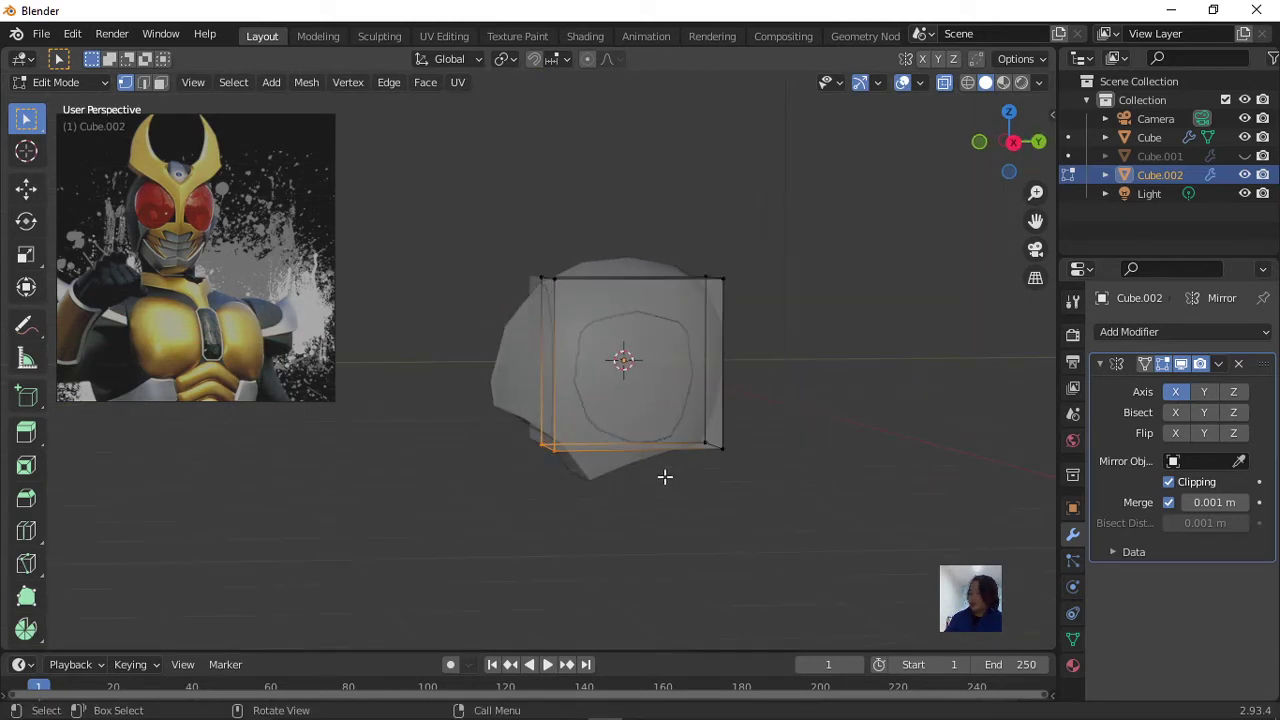
Drop the lower corner down and forward, and lower the top-left vertex to slant the front.
key("g")
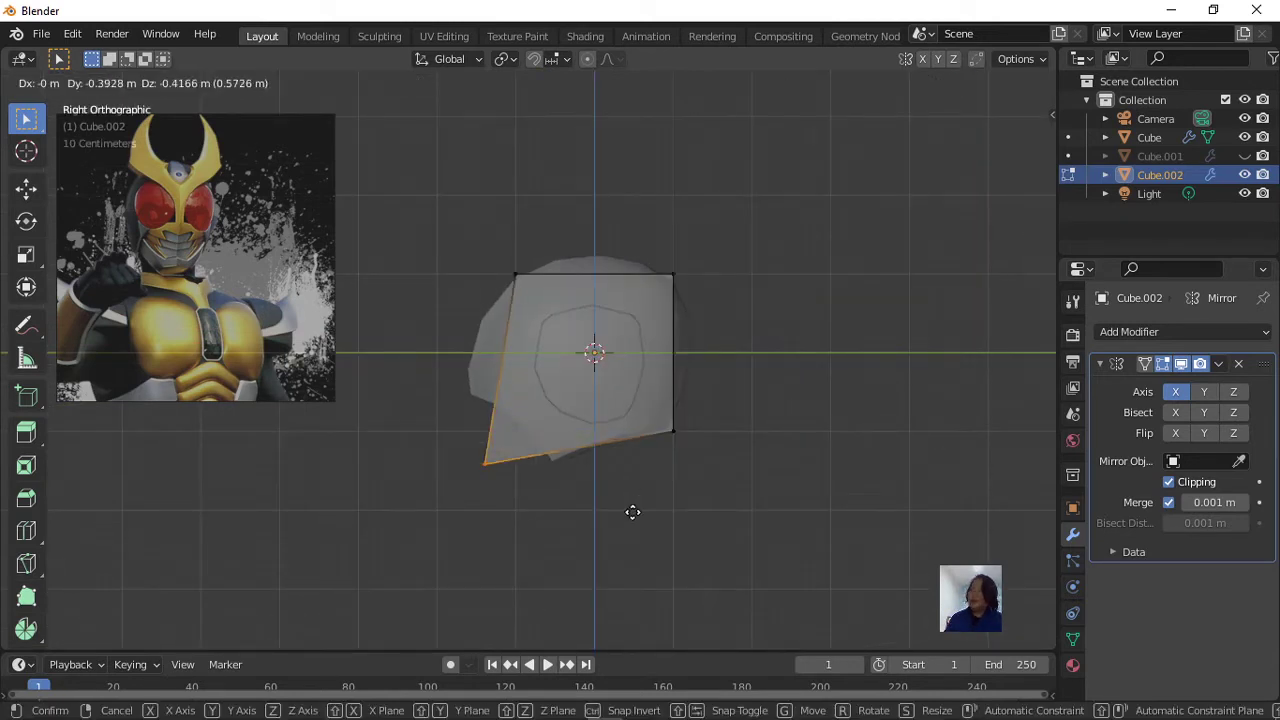
left_click(602, 502)
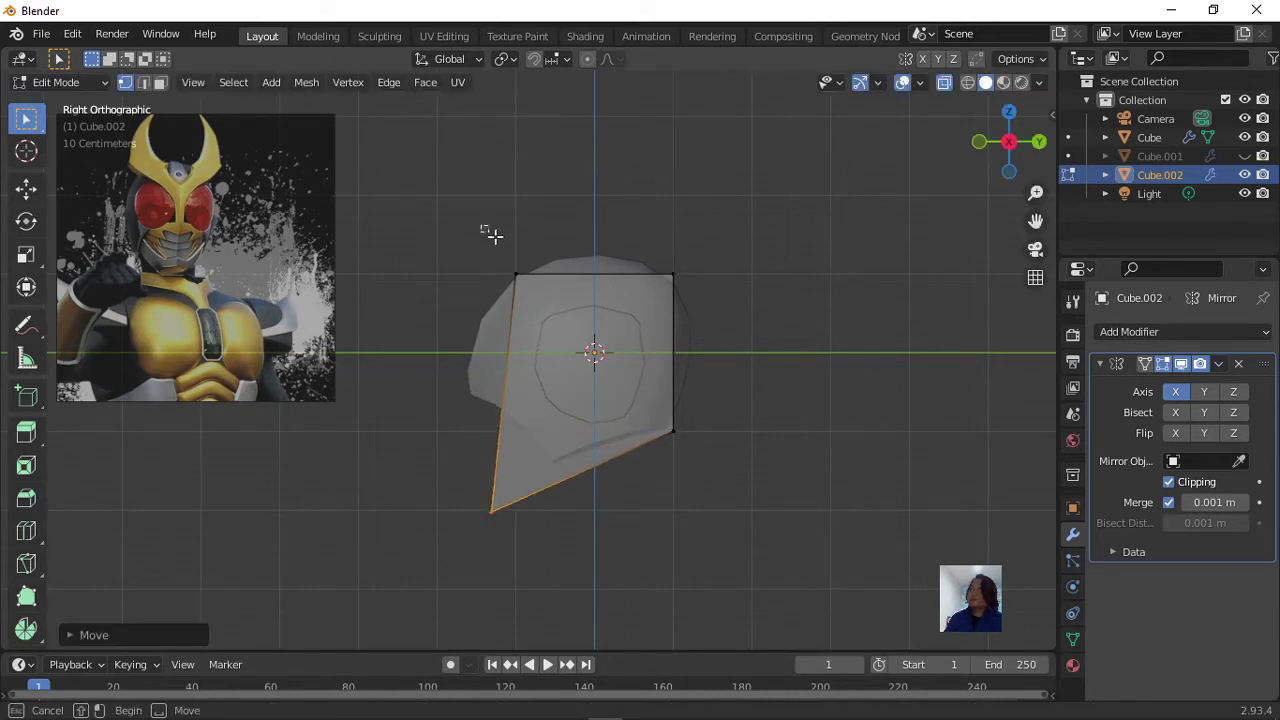
left_click_drag(480, 225, 556, 290)
key("g")
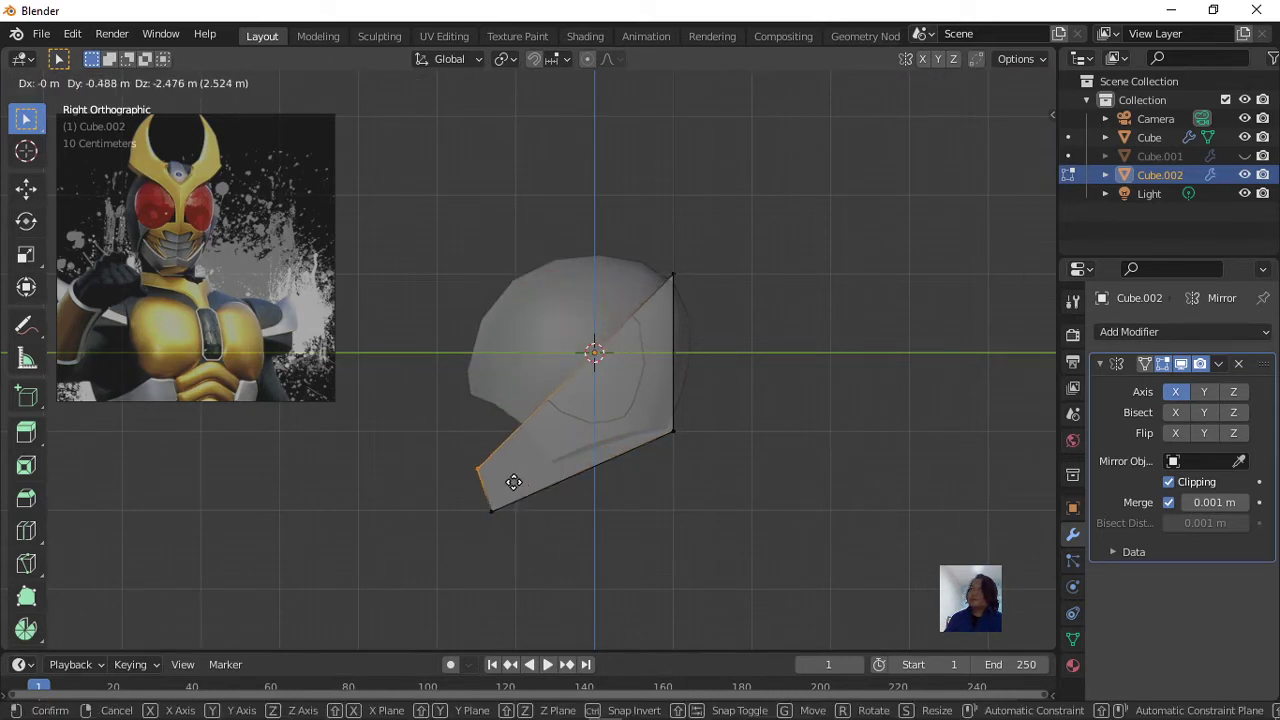
left_click(509, 492)
Move the lower-right vertices inward along the X axis.
middle_click_drag(562, 486, 806, 480)
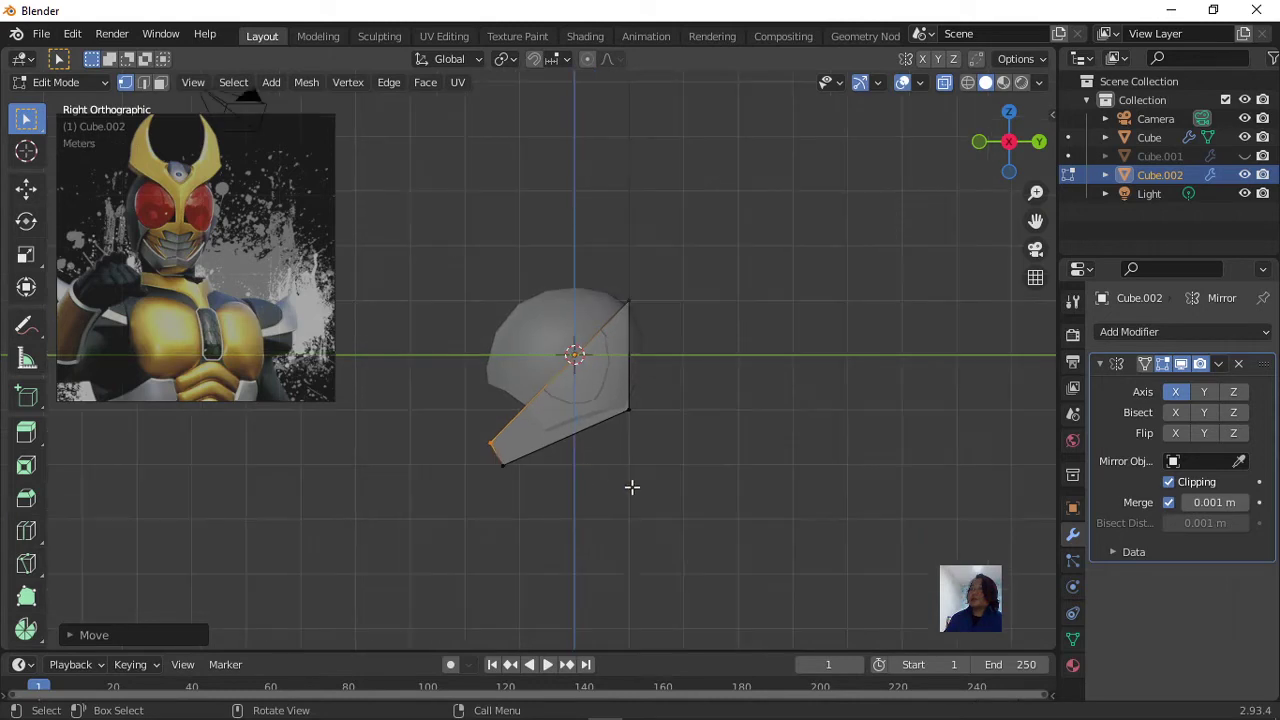
scroll(768, 497, "up", 2)
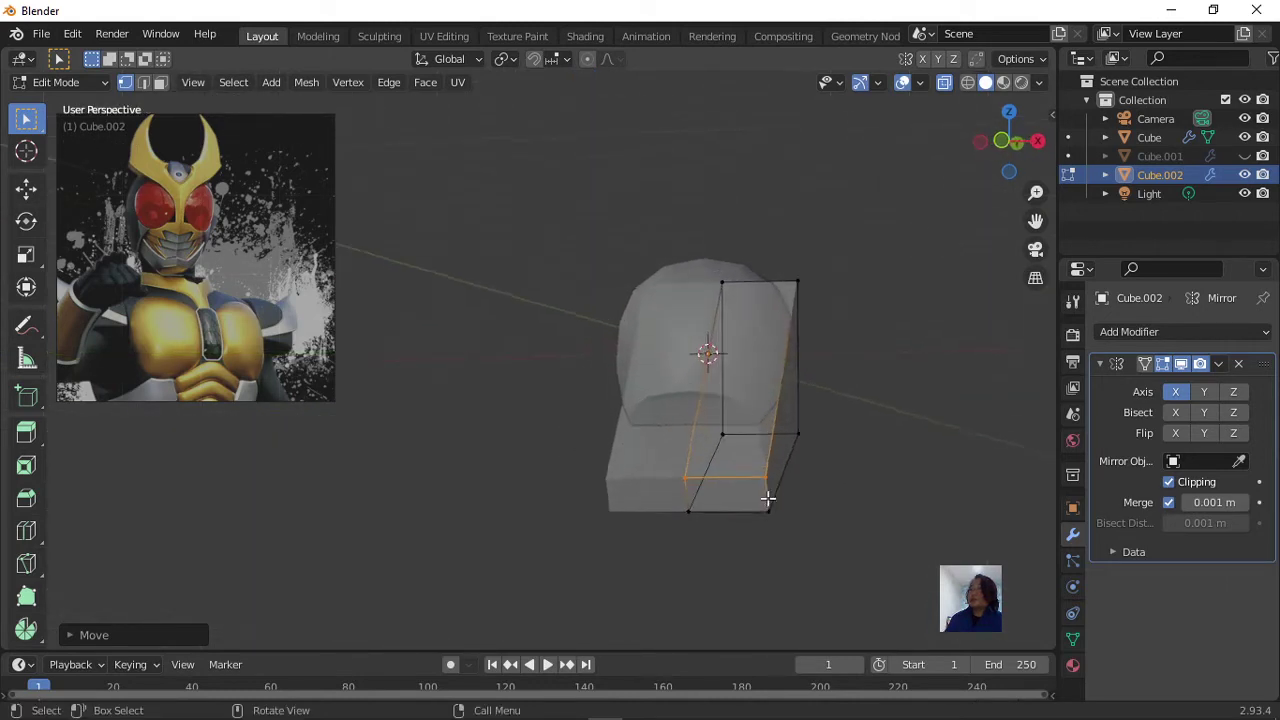
middle_click_drag(828, 533, 837, 471, "shift")
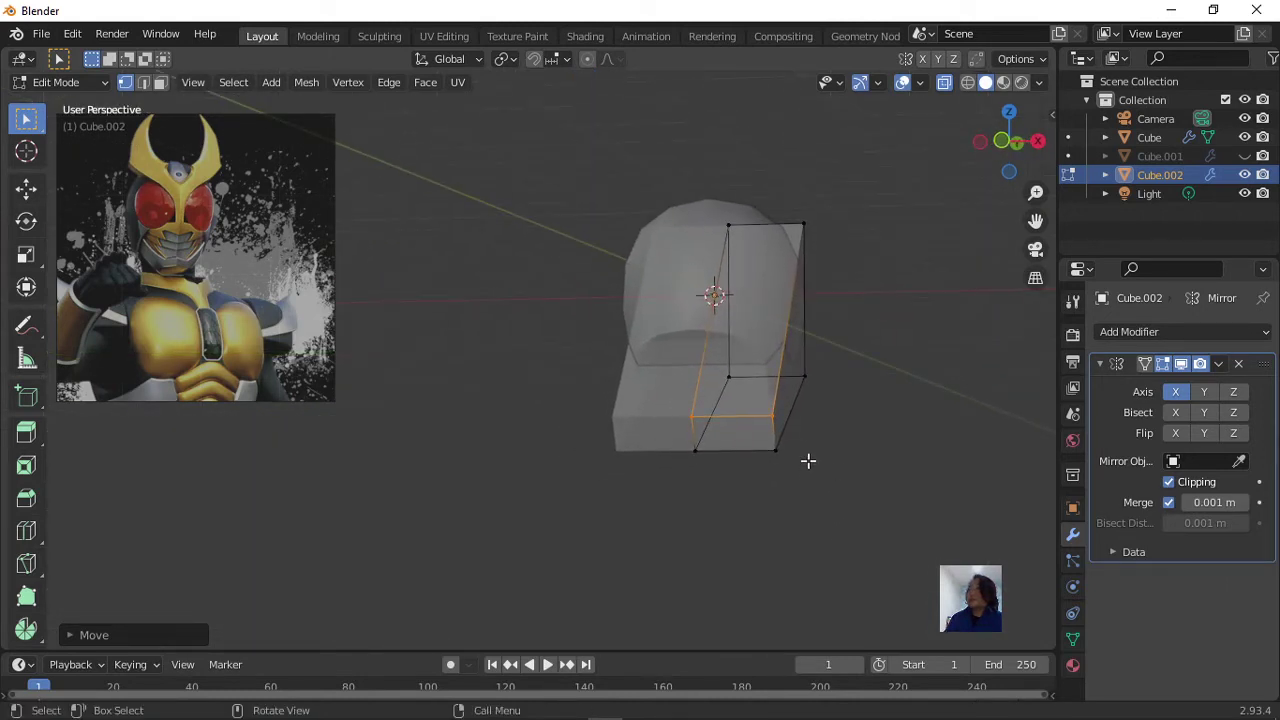
left_click(789, 420)
left_click(791, 424, "shift")
key("g")
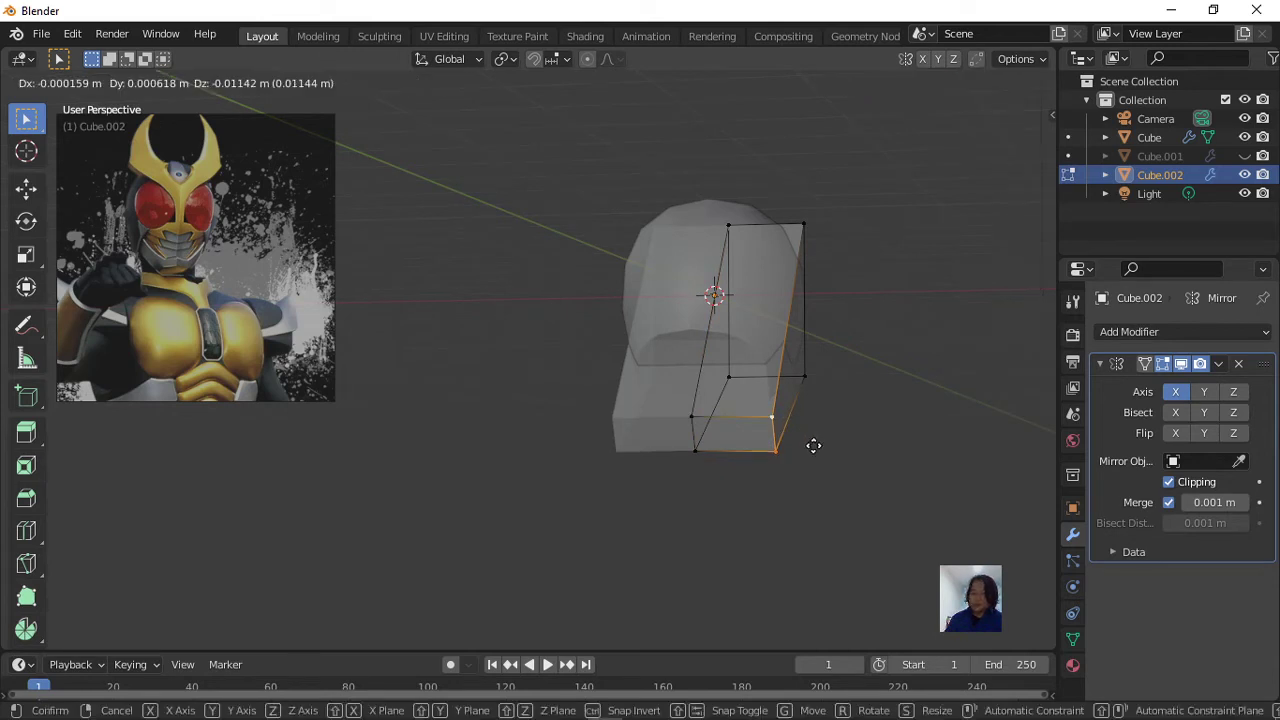
key("x")
left_click(761, 448)
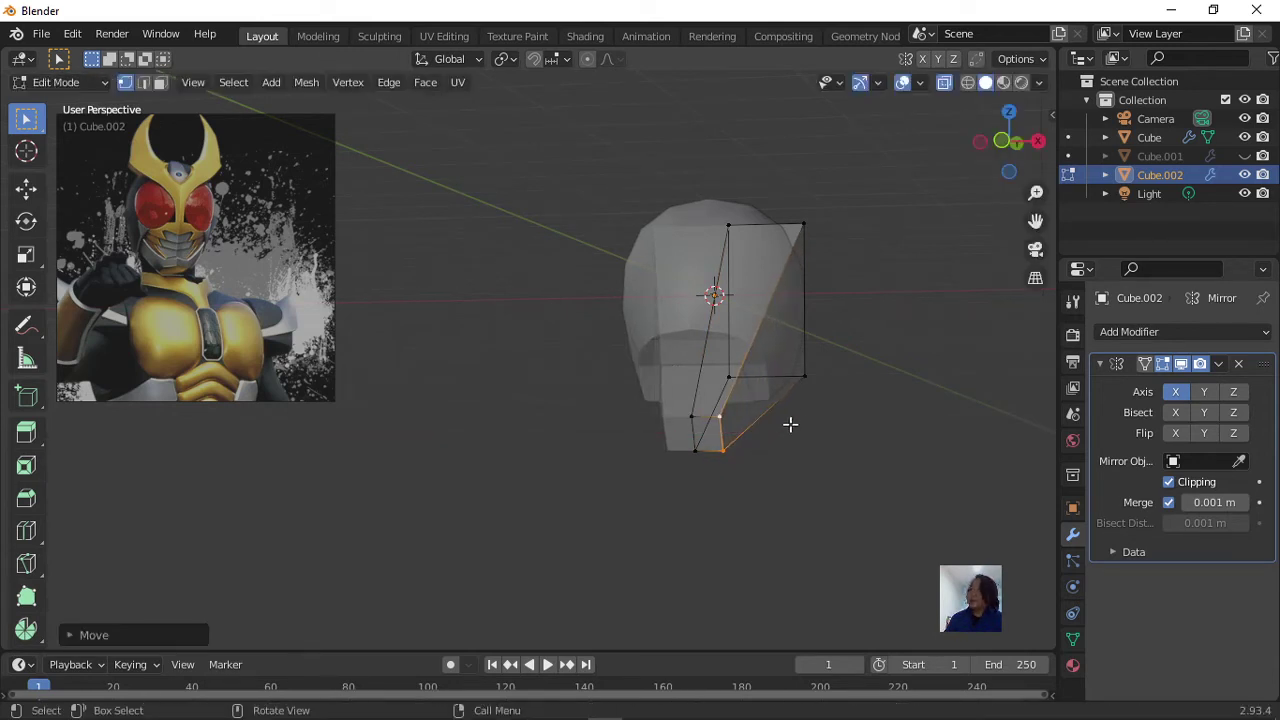
In Right Orthographic view, pull the lower front vertex down toward the guard's tip.
mouse_move(789, 423)
middle_mouse_down()
mouse_move(740, 437)
mouse_move(664, 424)
middle_mouse_up()
key("KP_3")
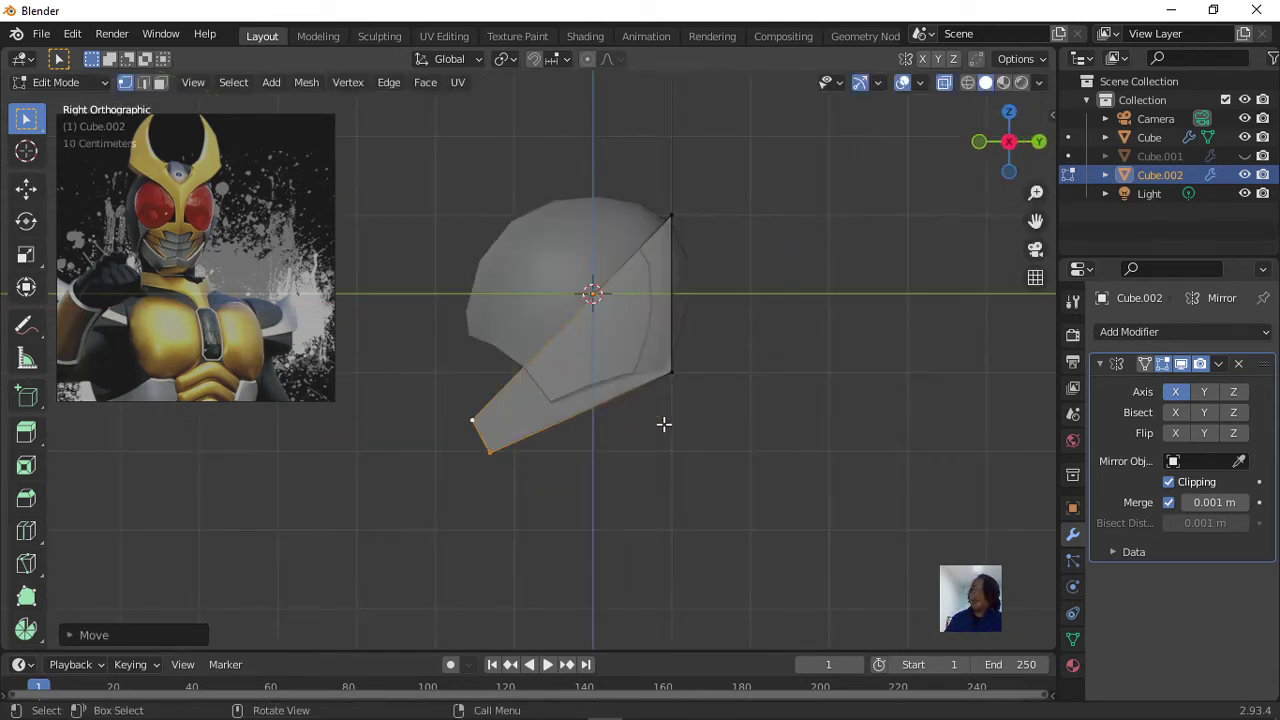
scroll(618, 426, "down", 1)
scroll(626, 420, "down", 1)
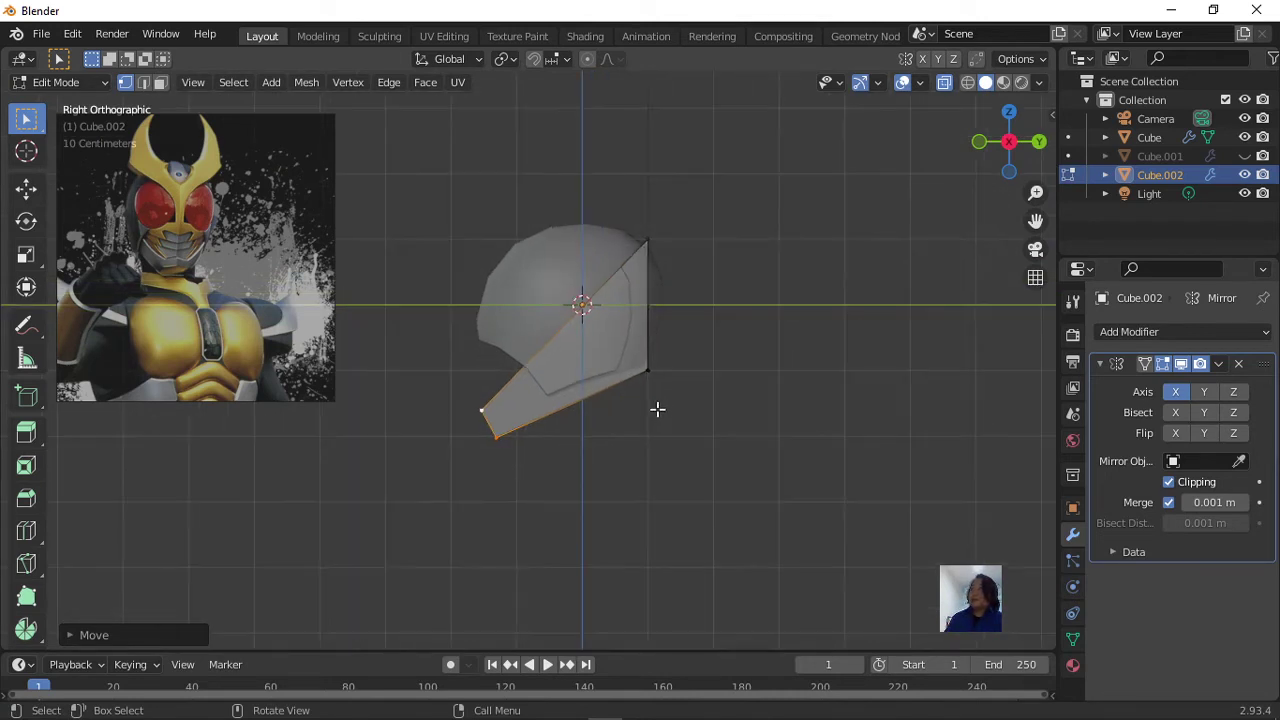
left_click_drag(685, 399, 623, 349)
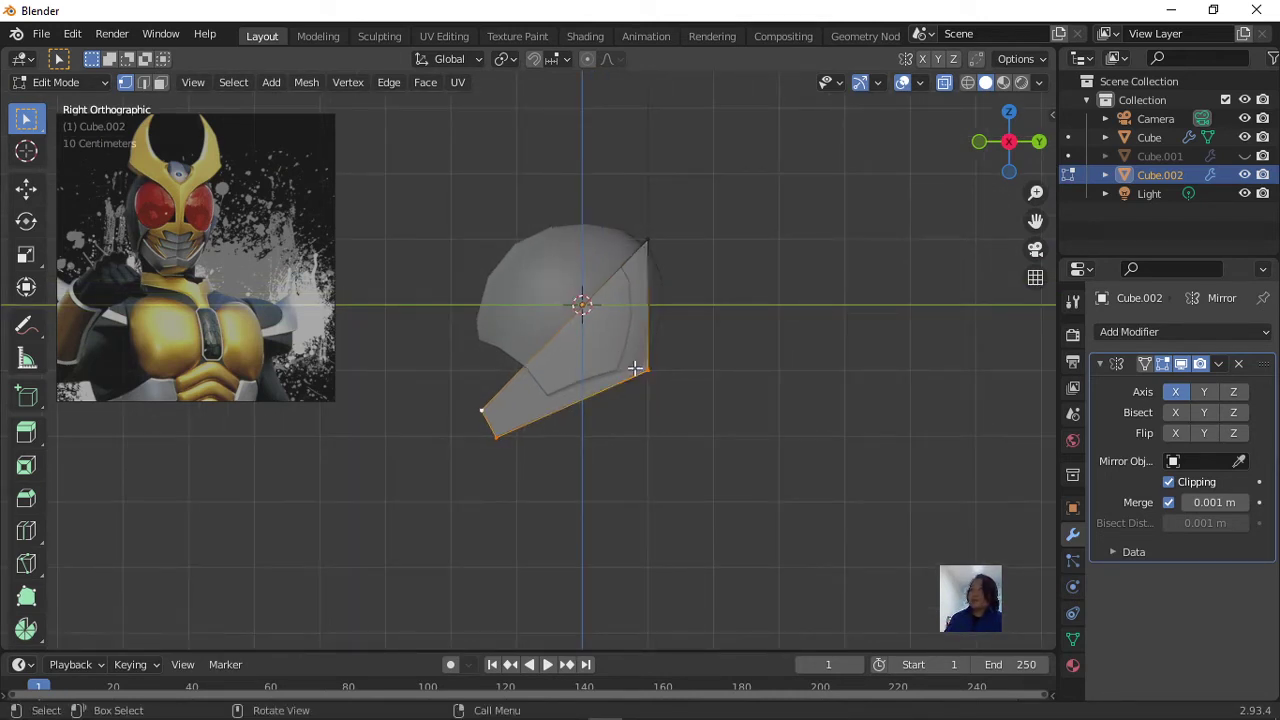
left_click_drag(733, 424, 656, 371)
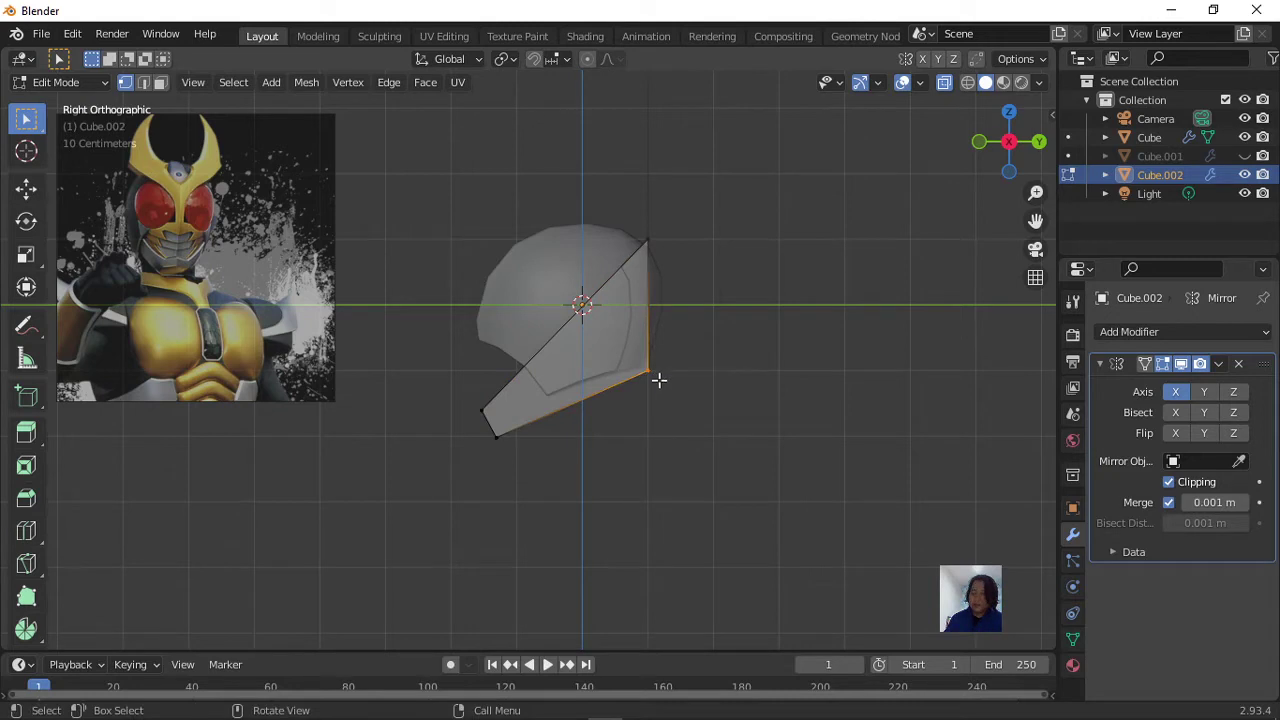
key("g")
left_click(582, 412)
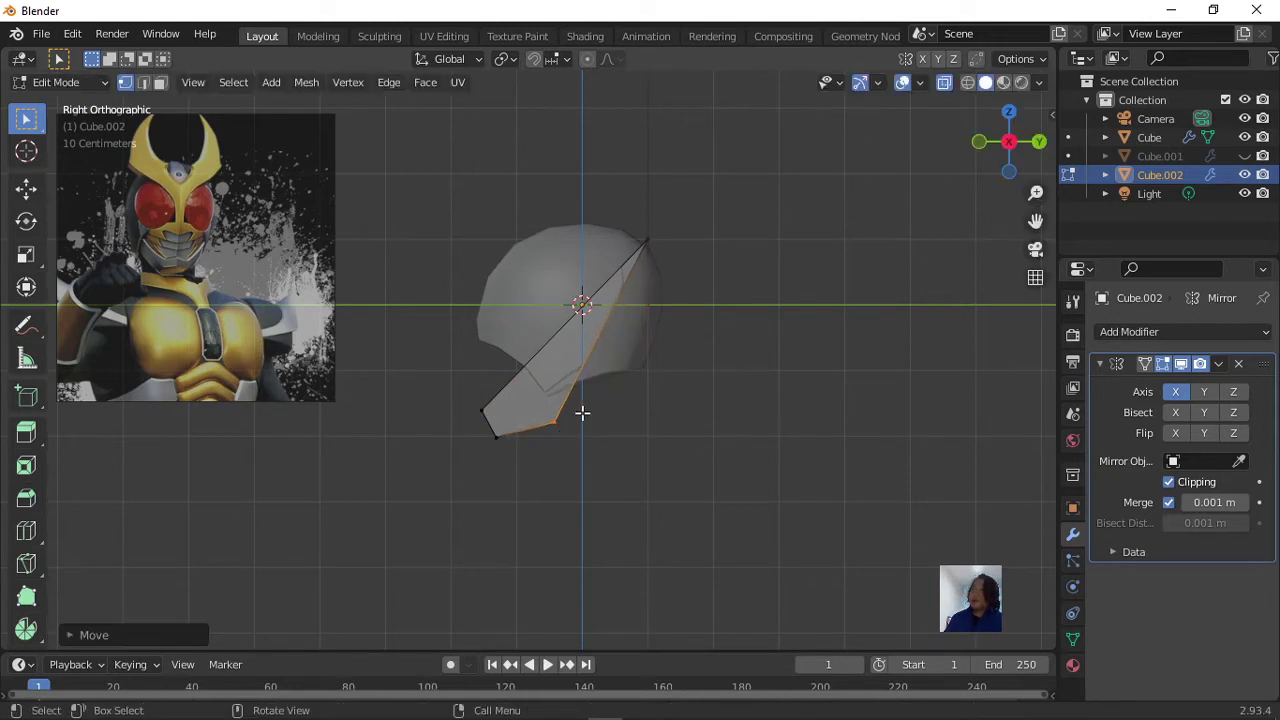
left_click_drag(614, 201, 688, 282)
Lower the guard's top vertex.
key("g")
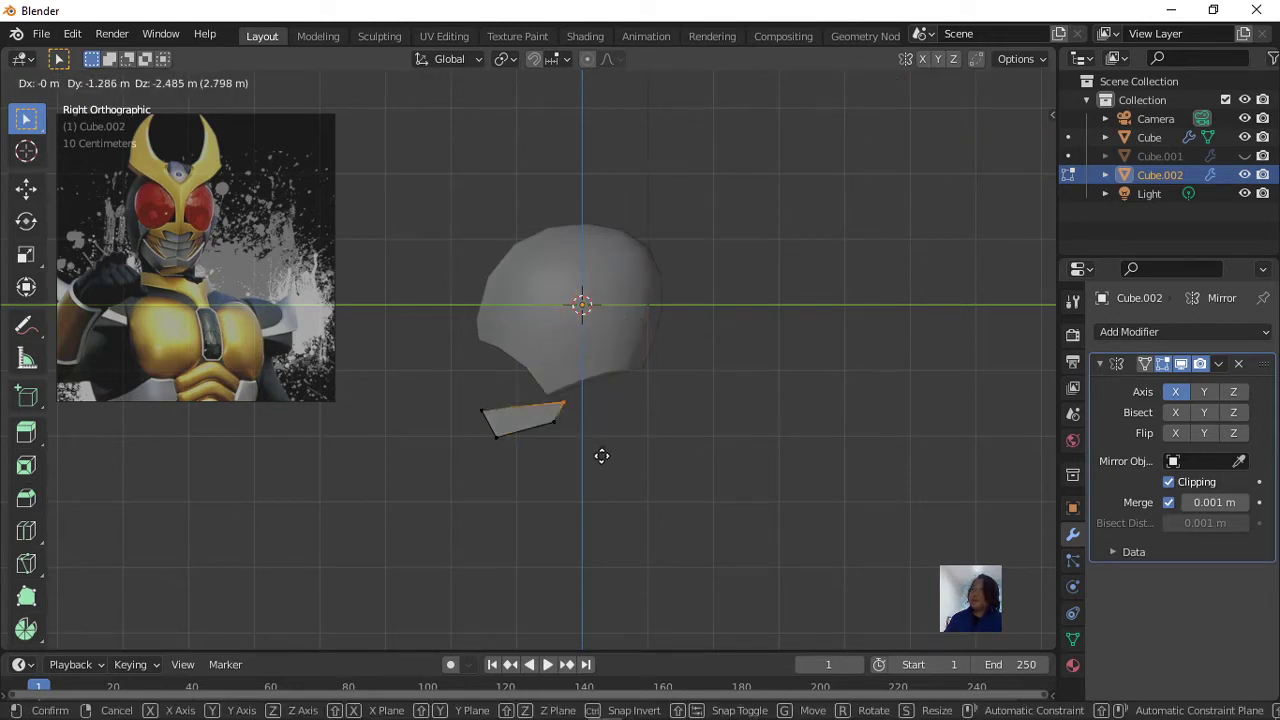
left_click(603, 418)
scroll(588, 360, "up", 1)
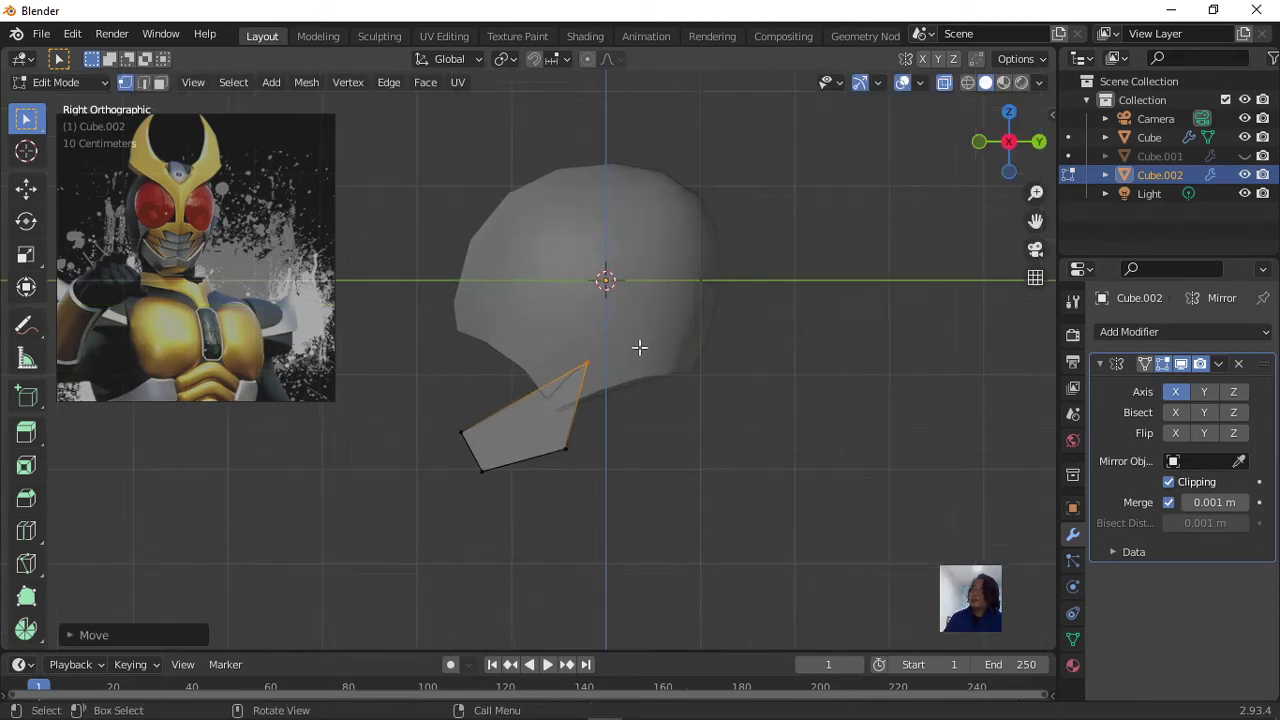
scroll(590, 425, "up", 1)
scroll(590, 428, "up", 2)
scroll(654, 406, "down", 2)
Shift the top-right vertex left and reposition the bottom-right vertex to taper the guard's back.
middle_click_drag(674, 431, 891, 457)
key("g")
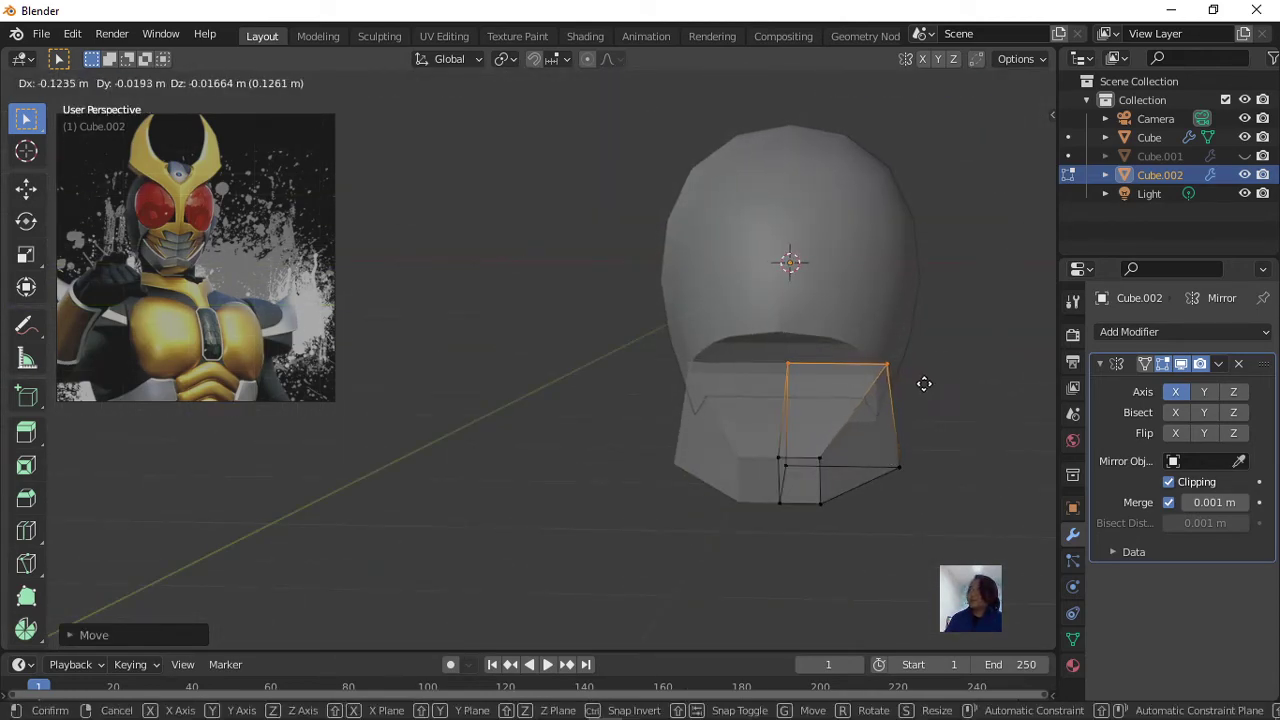
left_click(912, 384)
left_click(897, 467)
key("g")
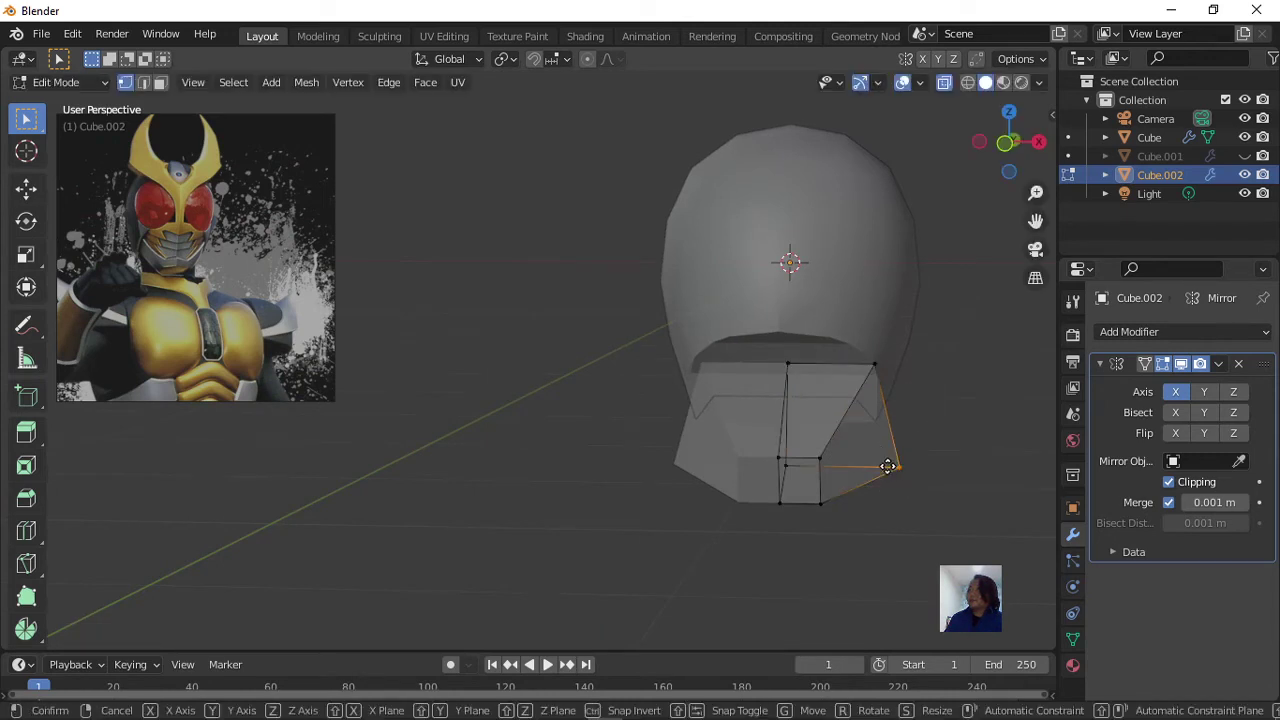
left_click(862, 463)
mouse_move(943, 466)
middle_mouse_down()
mouse_move(754, 467)
mouse_move(741, 443)
middle_mouse_up()
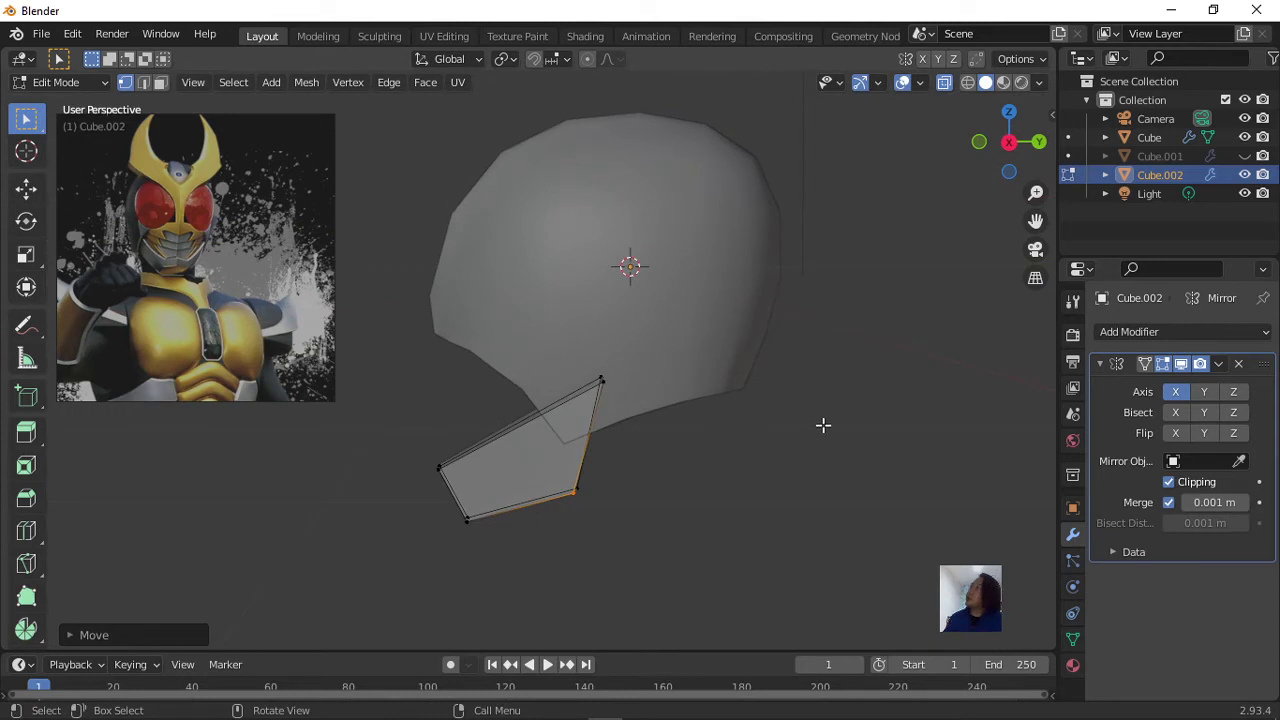
middle_click_drag(600, 492, 637, 565)
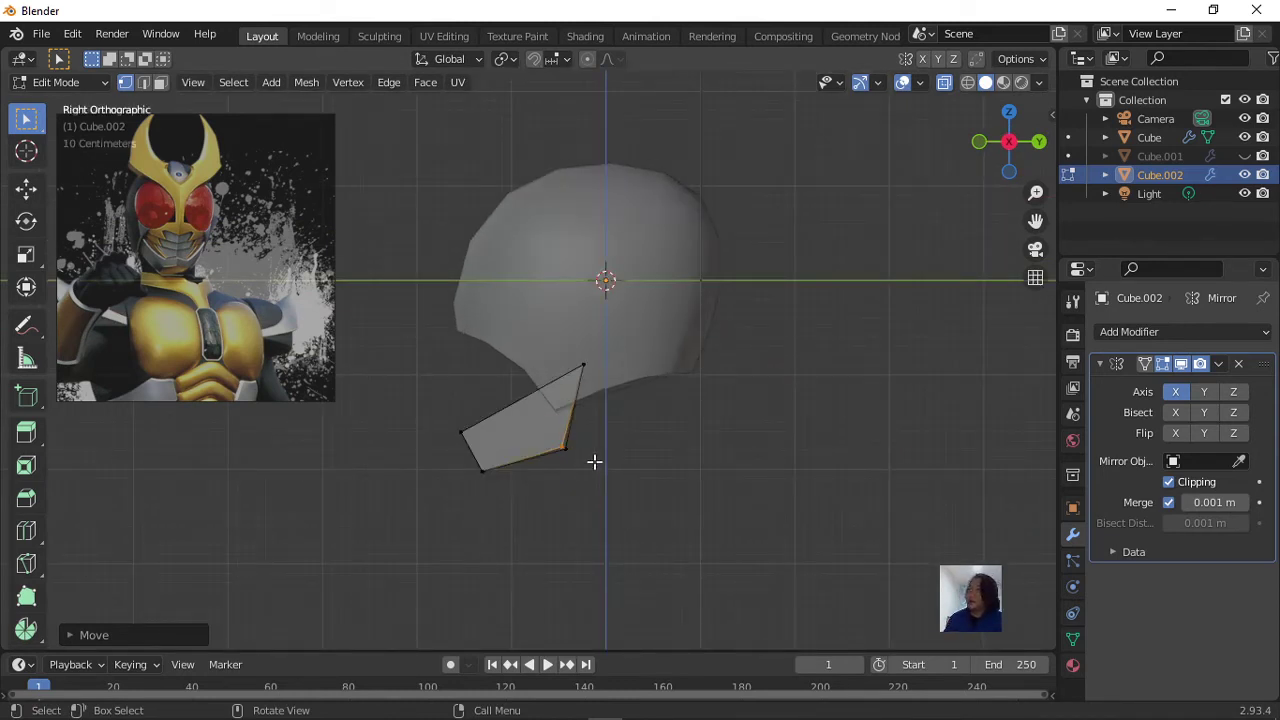
Reposition the guard's lower corner vertex lower and further right.
left_click(574, 446)
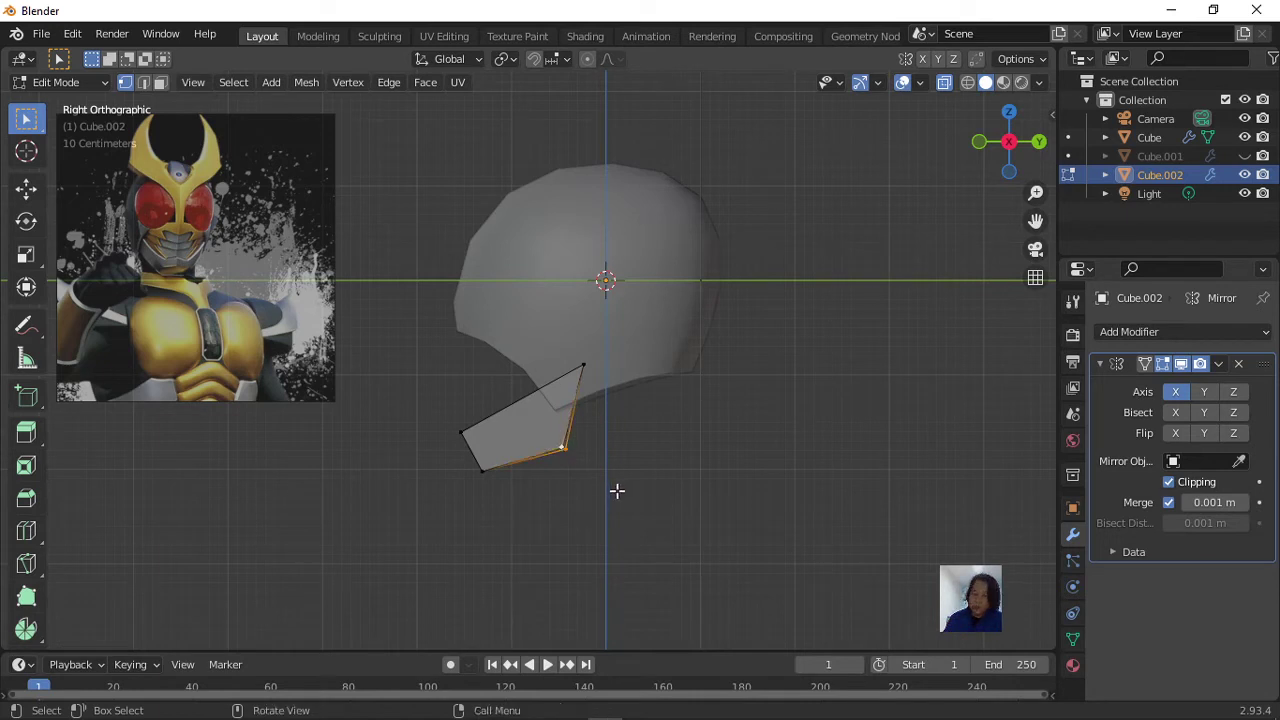
key("g")
left_click(595, 491)
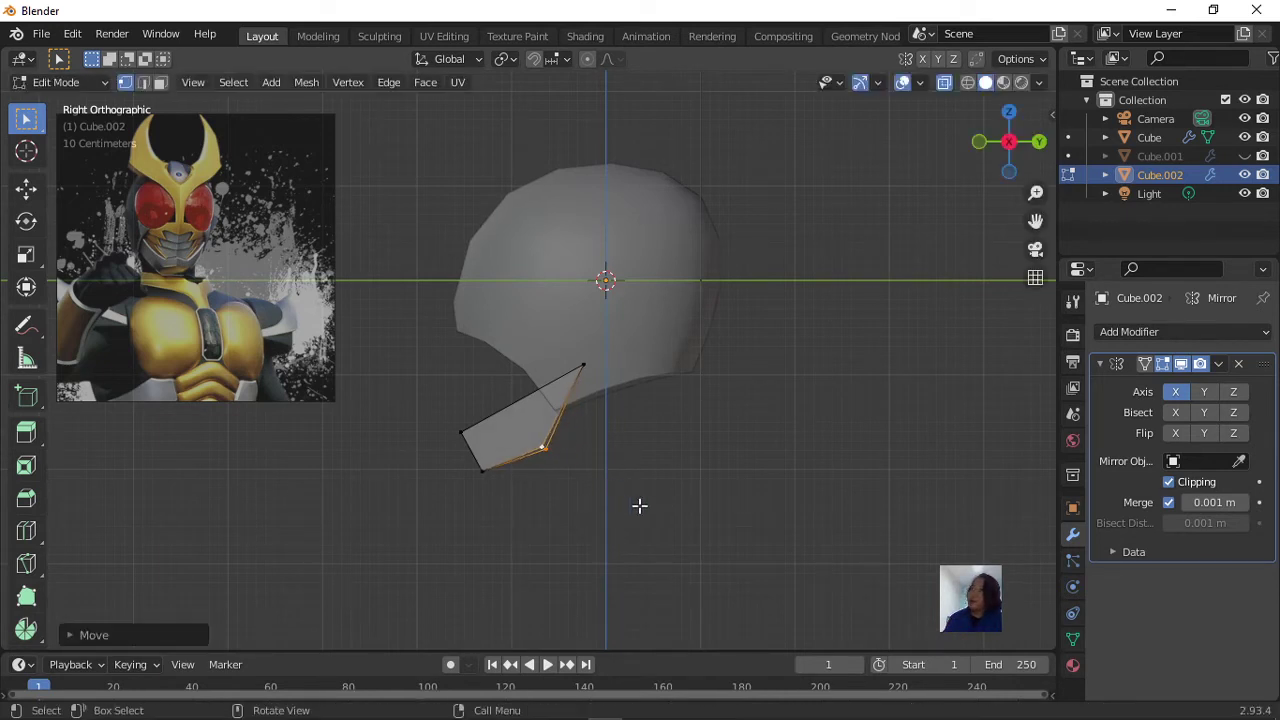
left_click(538, 447)
key("g")
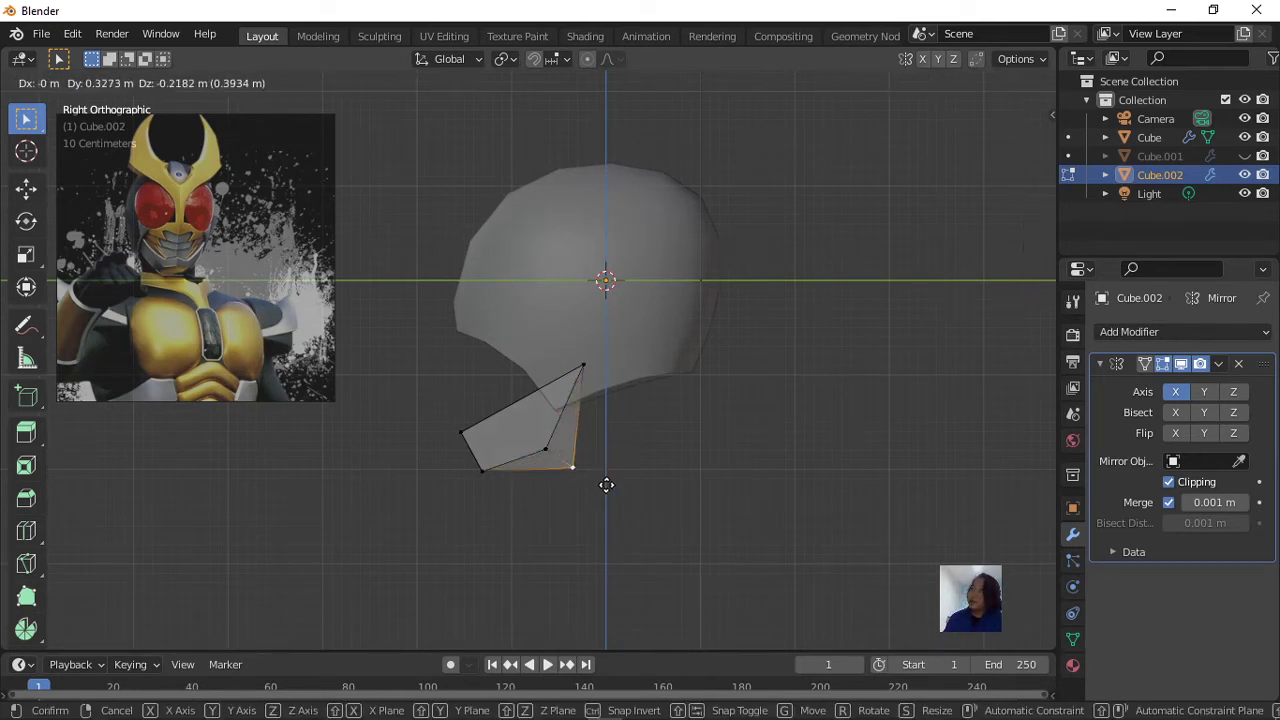
left_click(595, 477)
In the straight side view, move the selected guard vertex up against the helmet shell.
key("alt+z")
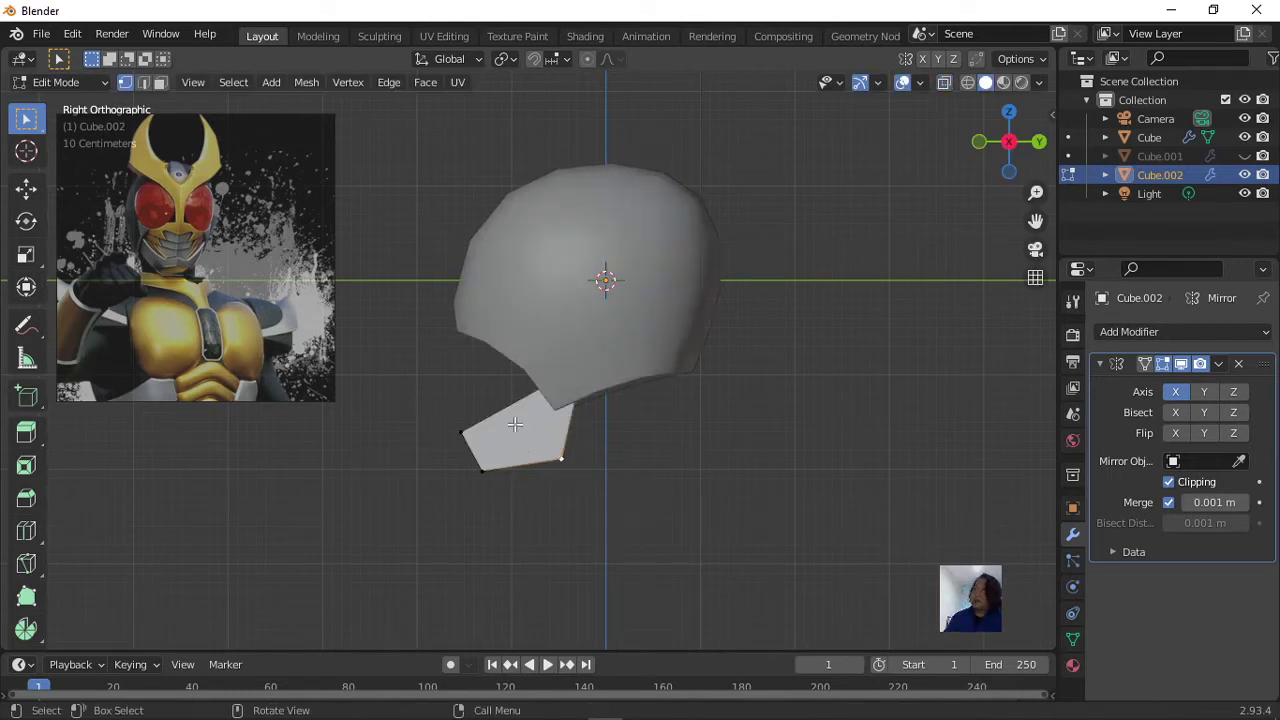
mouse_move(622, 482)
middle_mouse_down()
mouse_move(455, 459)
mouse_move(500, 471)
middle_mouse_up()
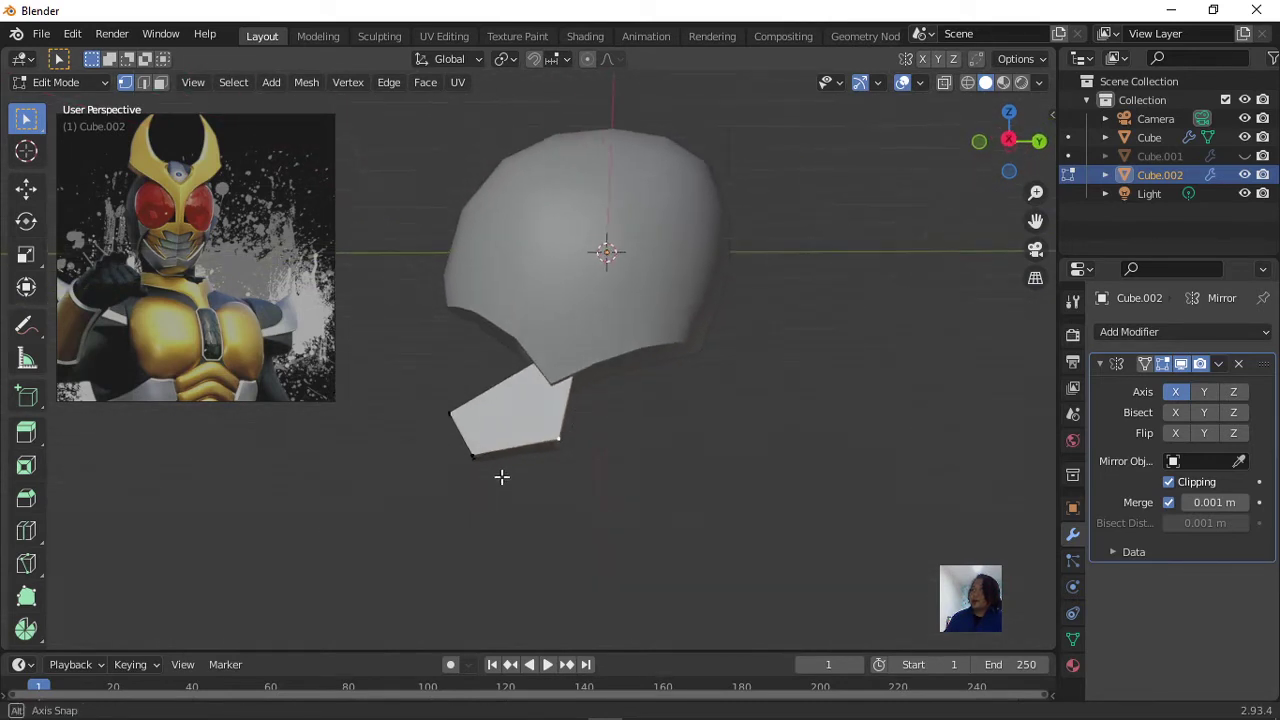
left_click(944, 84)
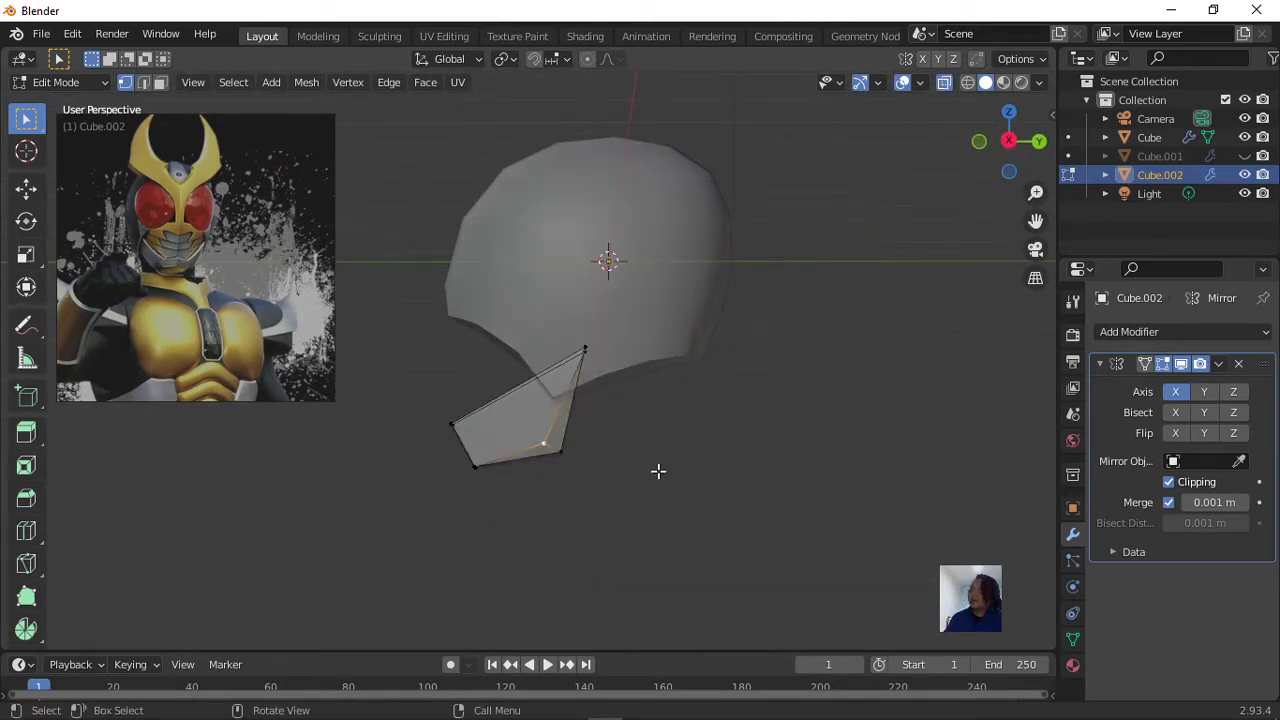
middle_click_drag(658, 471, 675, 494)
key("KP_3")
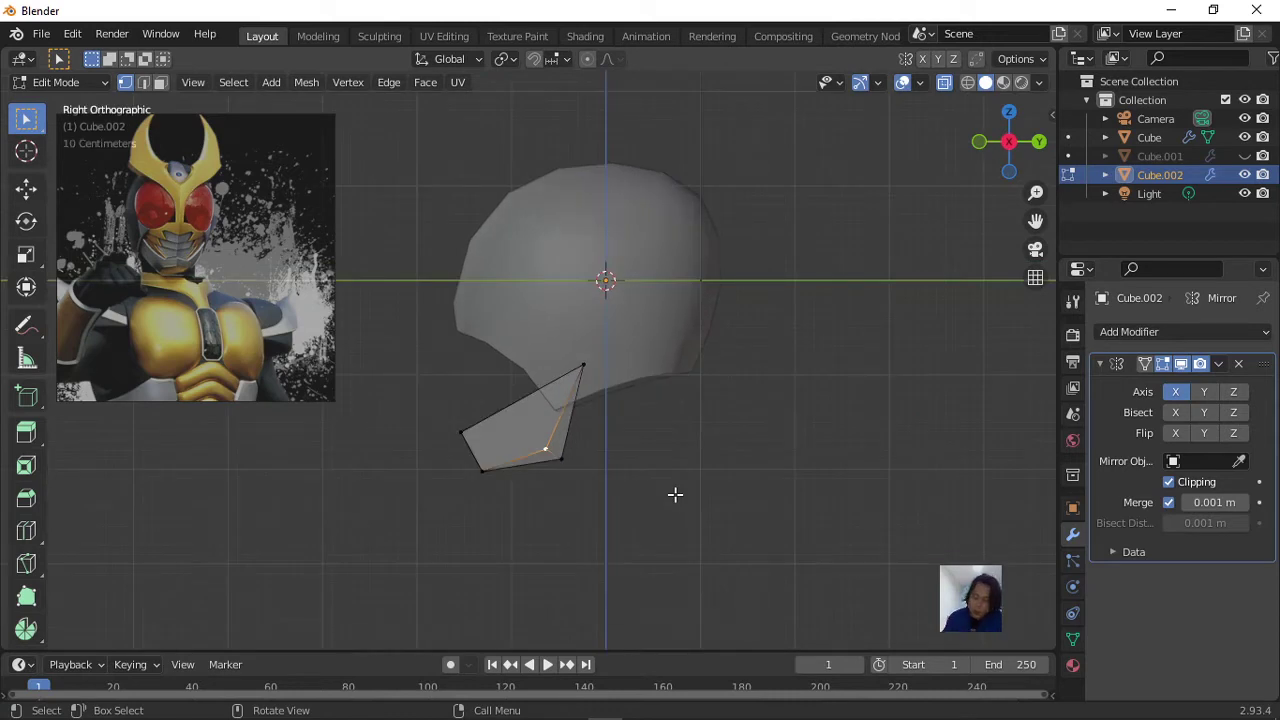
key("g")
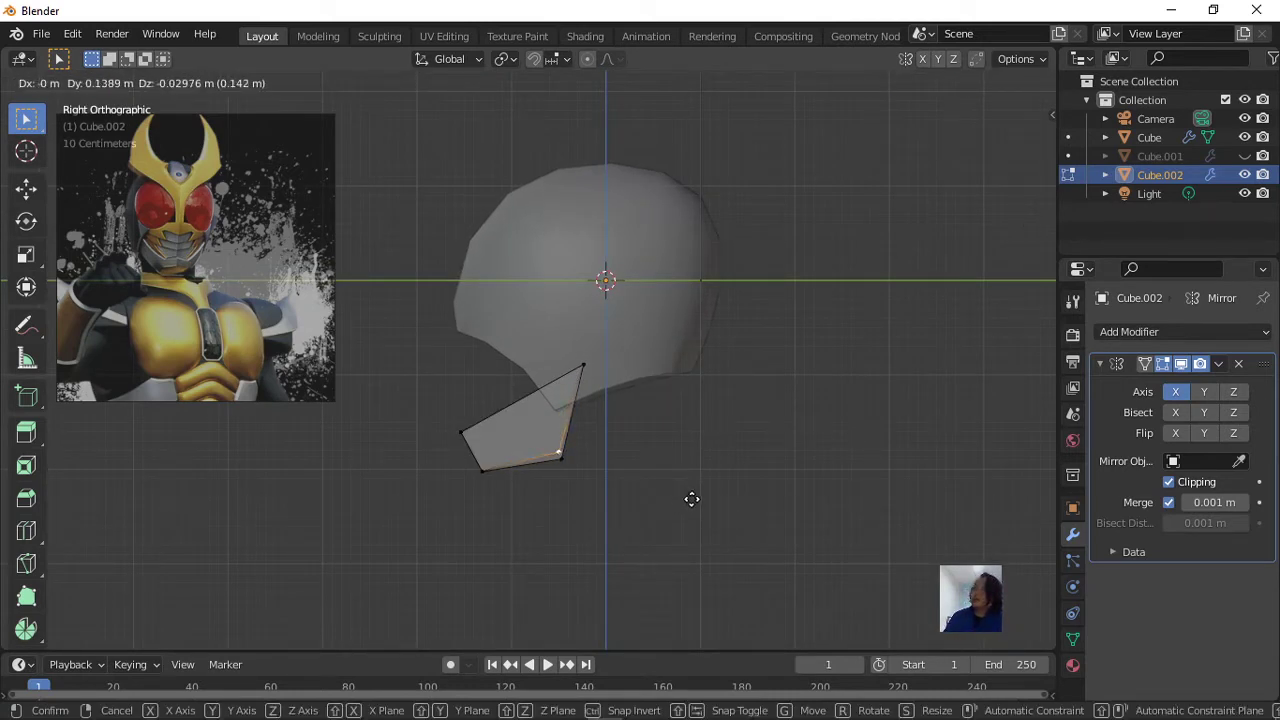
left_click(691, 499)
mouse_move(629, 466)
middle_mouse_down()
mouse_move(714, 463)
mouse_move(791, 380)
mouse_move(810, 338)
middle_mouse_up()
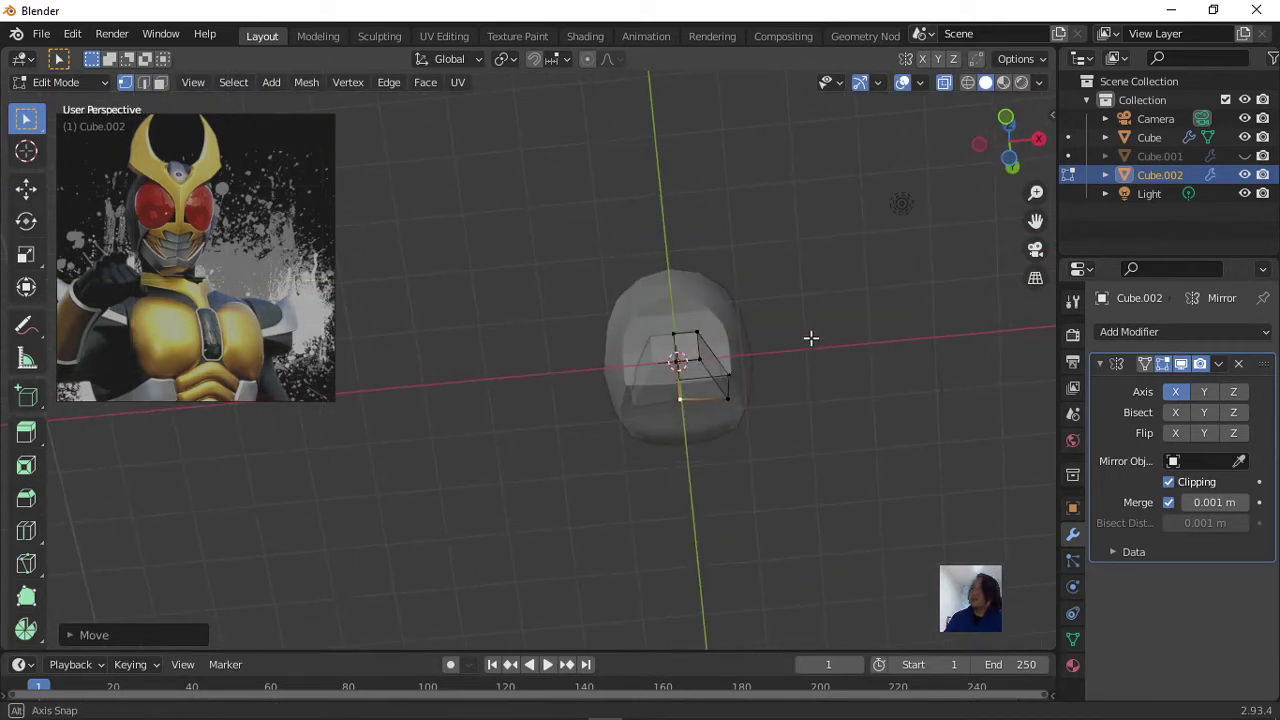
Shift the guard's lower corner vertex up and to the left.
scroll(723, 423, "up", 3)
left_click(886, 426)
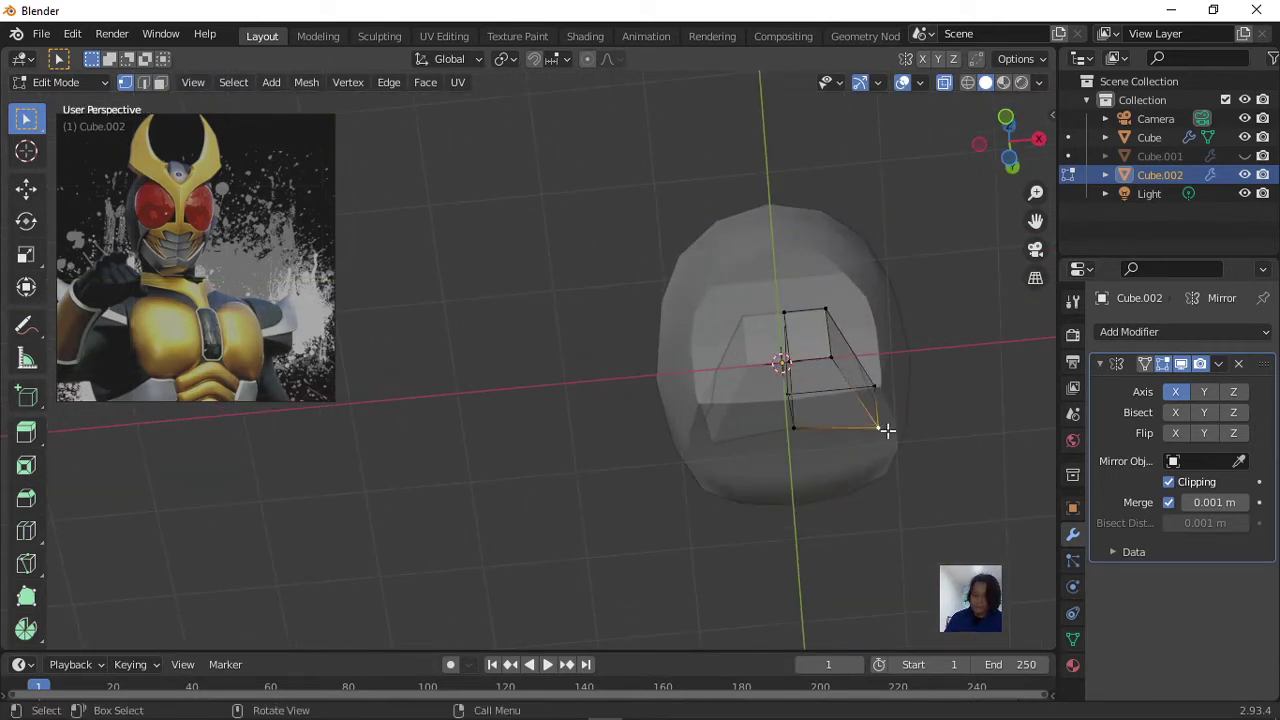
key("g")
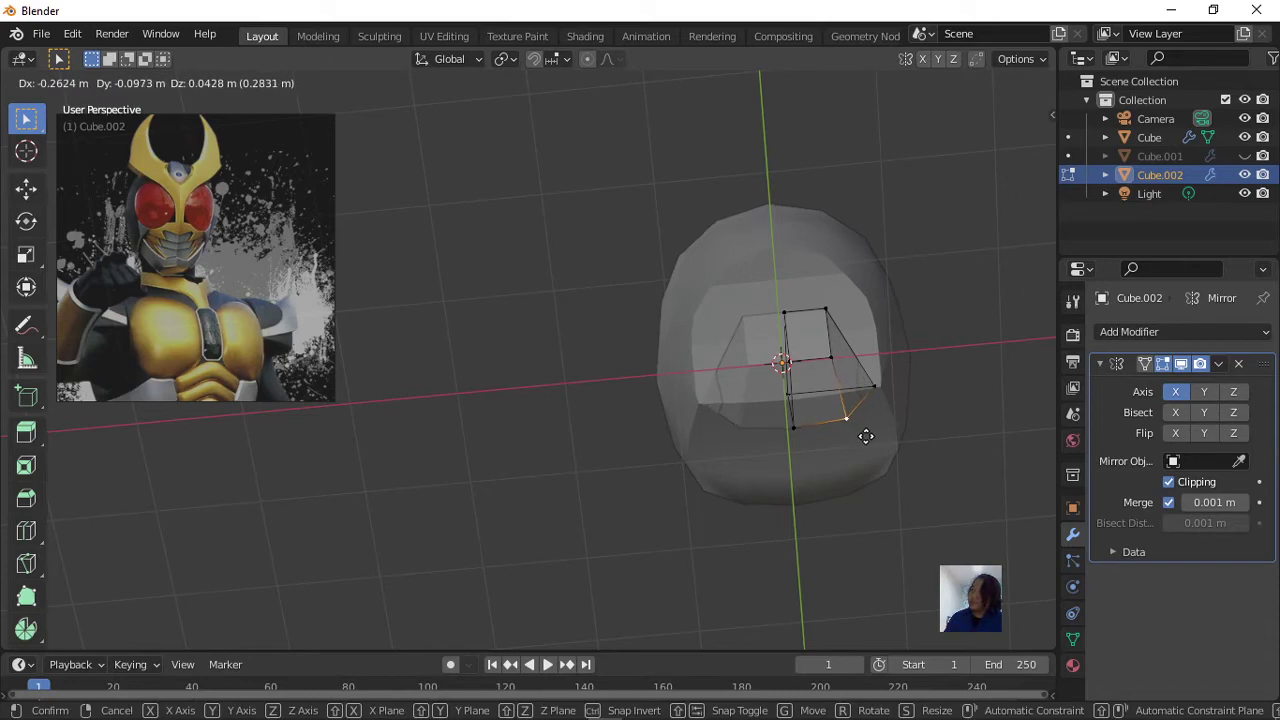
left_click(866, 436)
key("g")
right_click(840, 352)
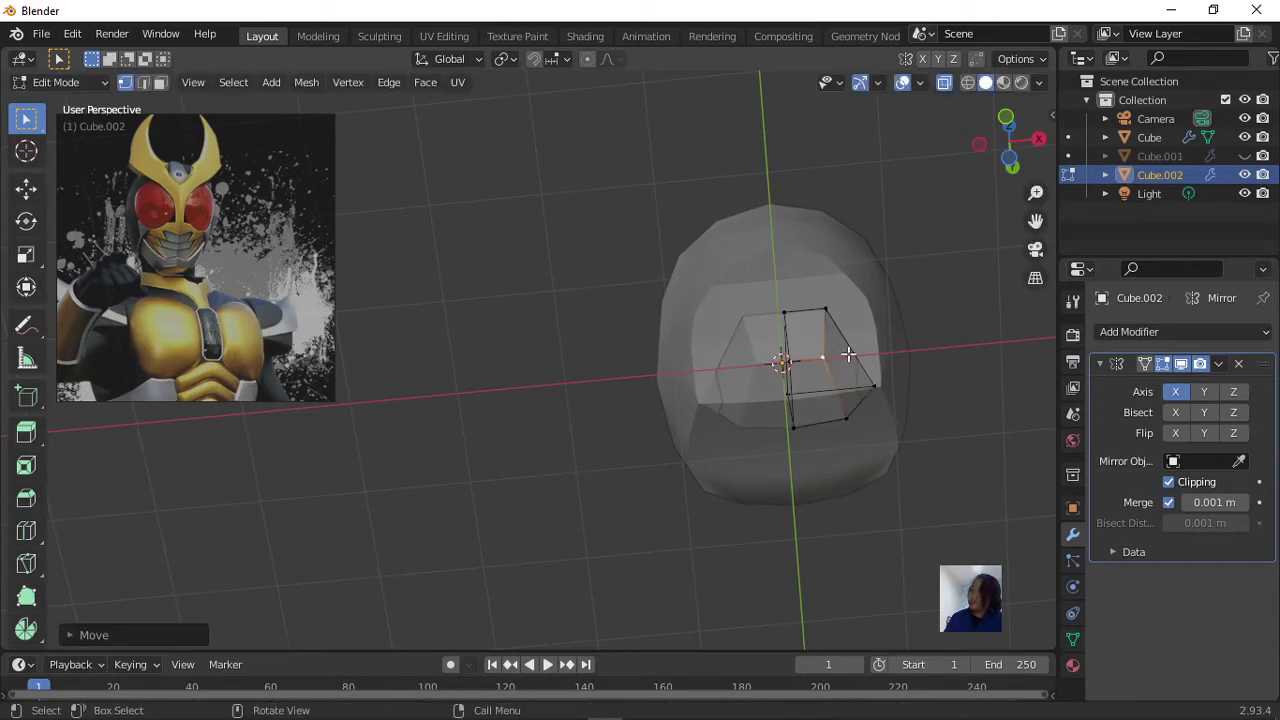
With X-ray off, reposition a vertex on the guard's front in several small moves.
mouse_move(845, 352)
middle_mouse_down()
mouse_move(715, 448)
mouse_move(816, 430)
mouse_move(763, 406)
mouse_move(743, 274)
mouse_move(684, 289)
mouse_move(666, 314)
mouse_move(717, 423)
mouse_move(679, 417)
middle_mouse_up()
left_click(946, 86)
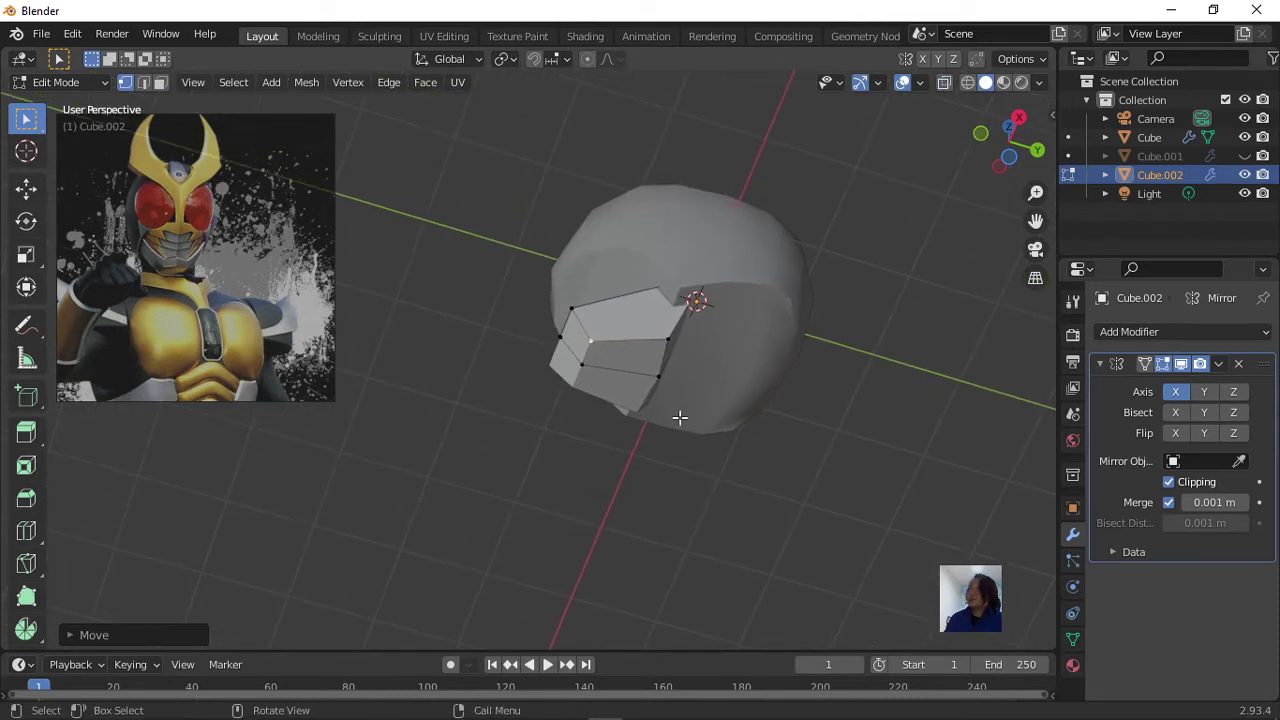
left_click(661, 371)
key("g")
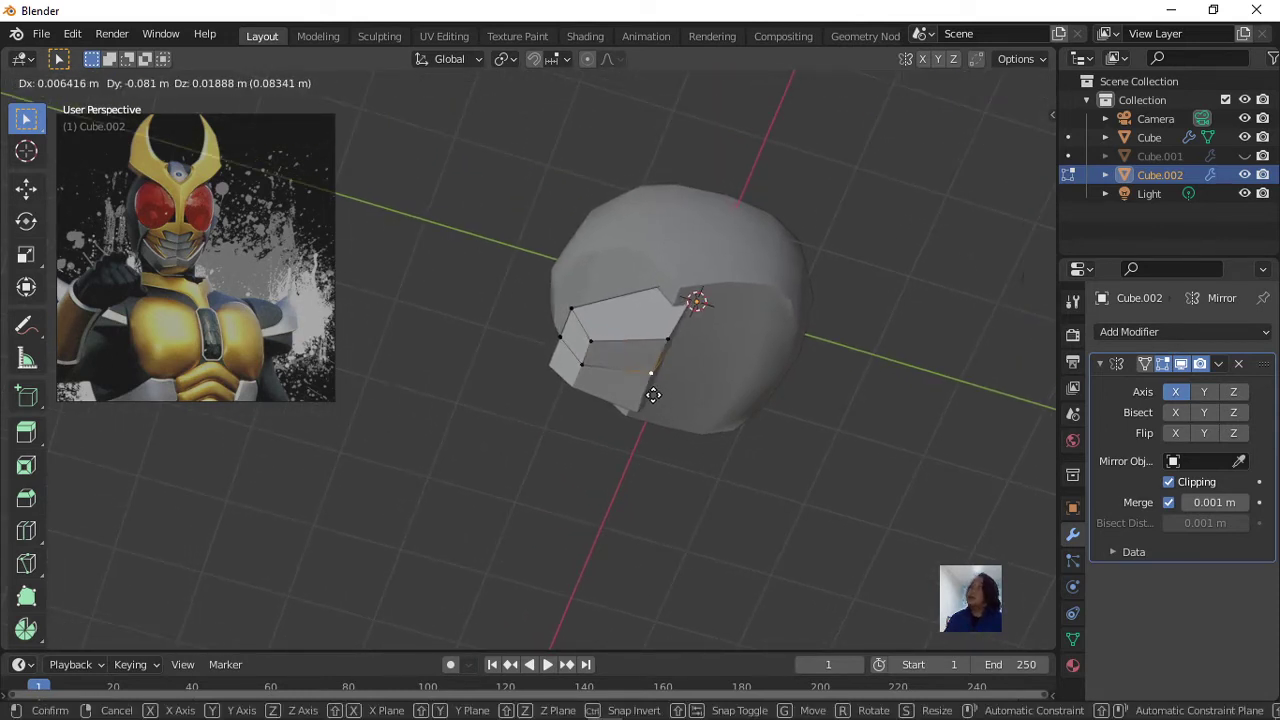
left_click(686, 330)
key("g")
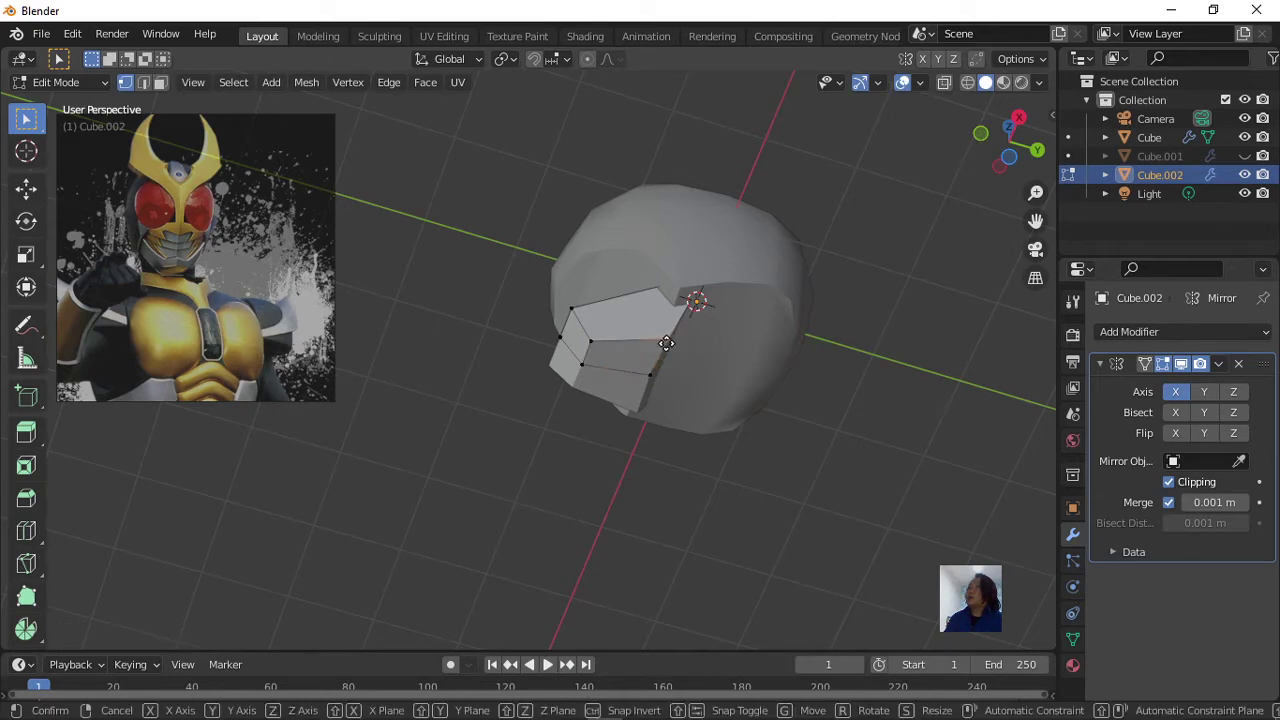
left_click(657, 342)
key("g")
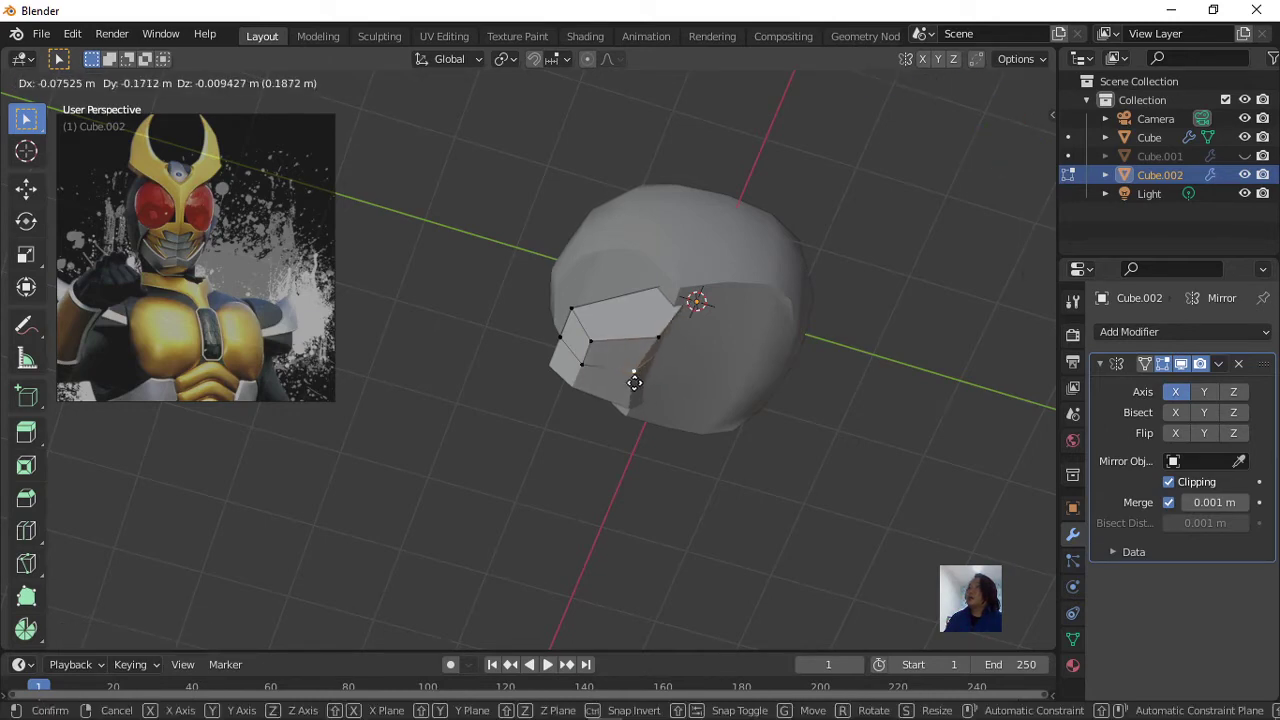
left_click(640, 388)
In Right Ortho view with X-ray on, move the guard's hidden lower vertex up and right.
middle_click_drag(669, 363, 613, 503)
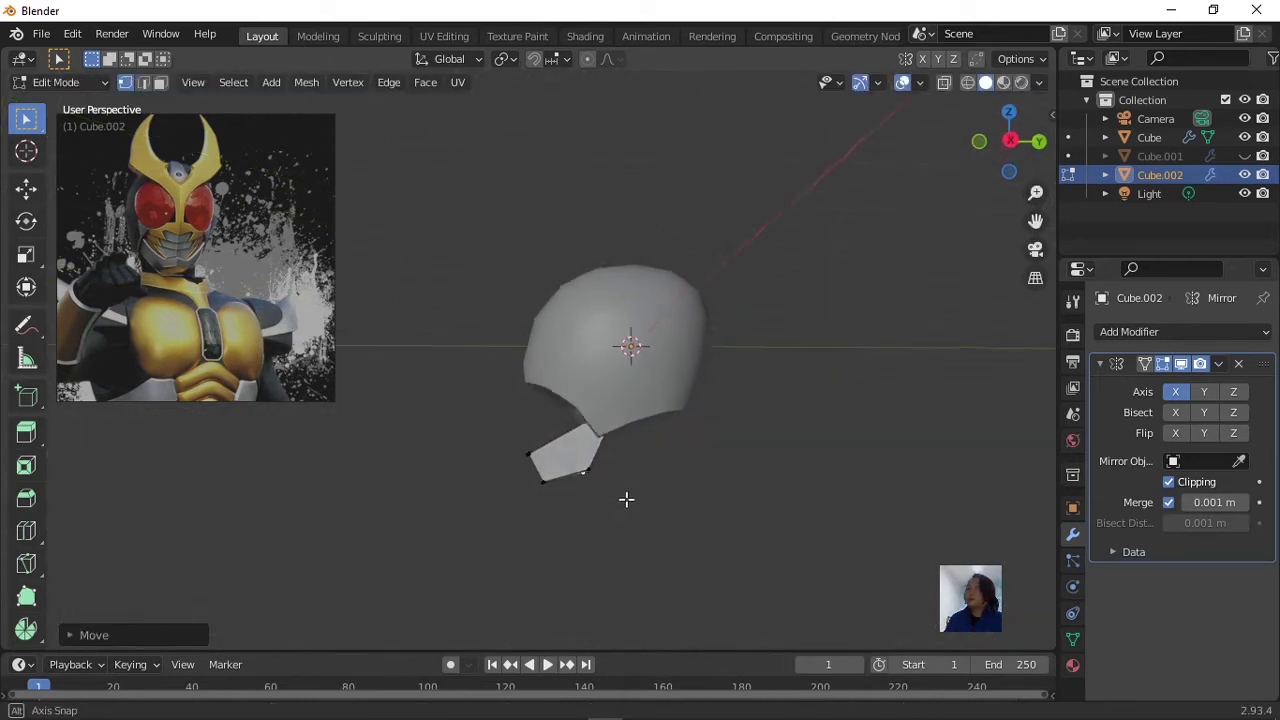
key("KP_3")
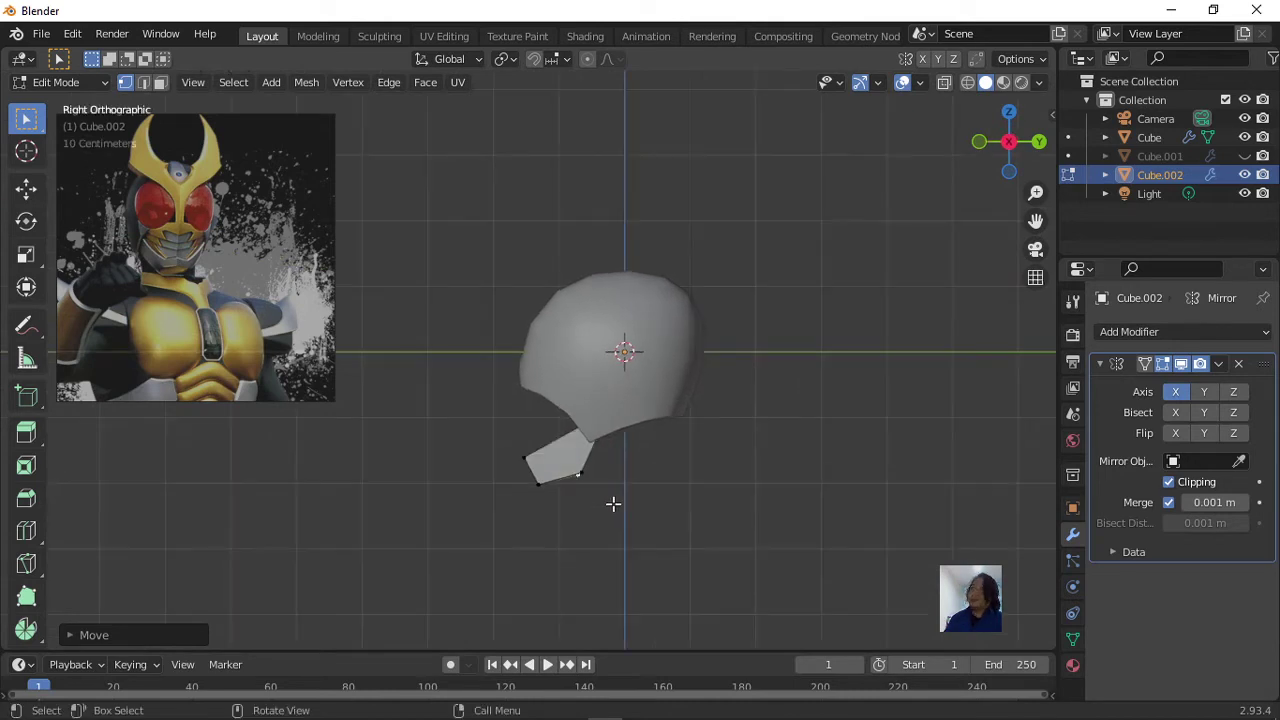
scroll(613, 503, "up", 2)
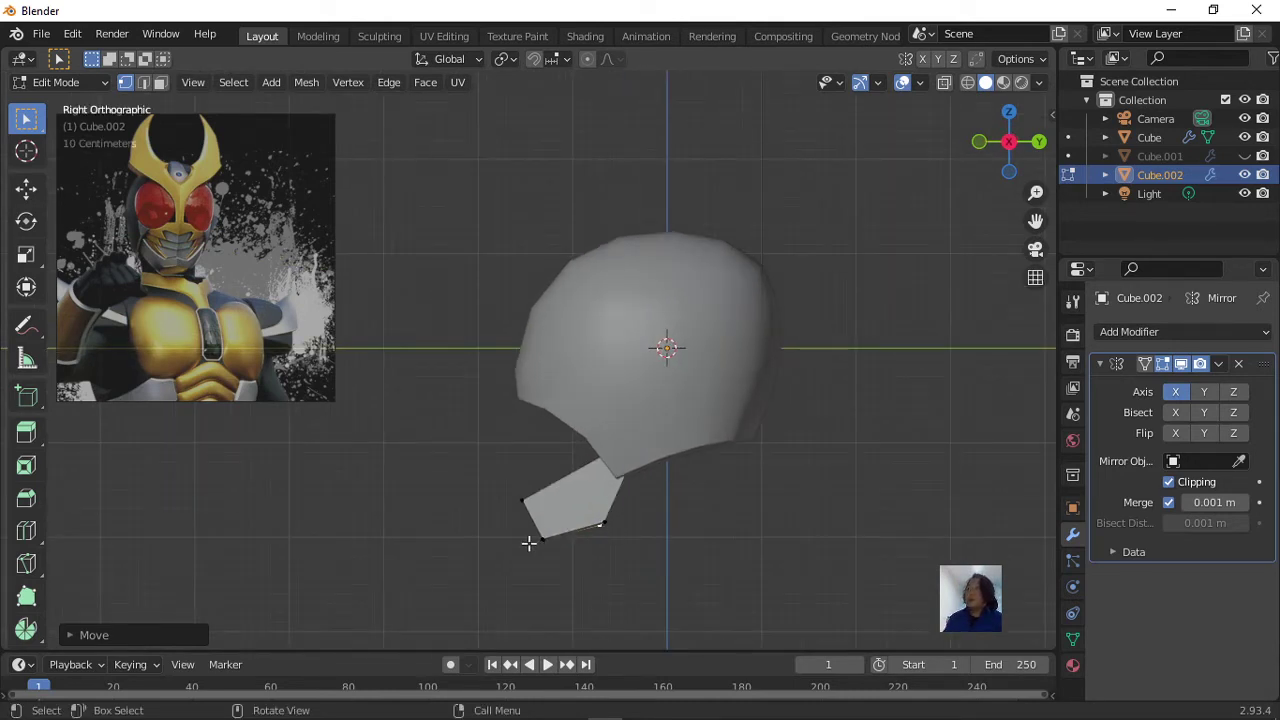
key("alt+z")
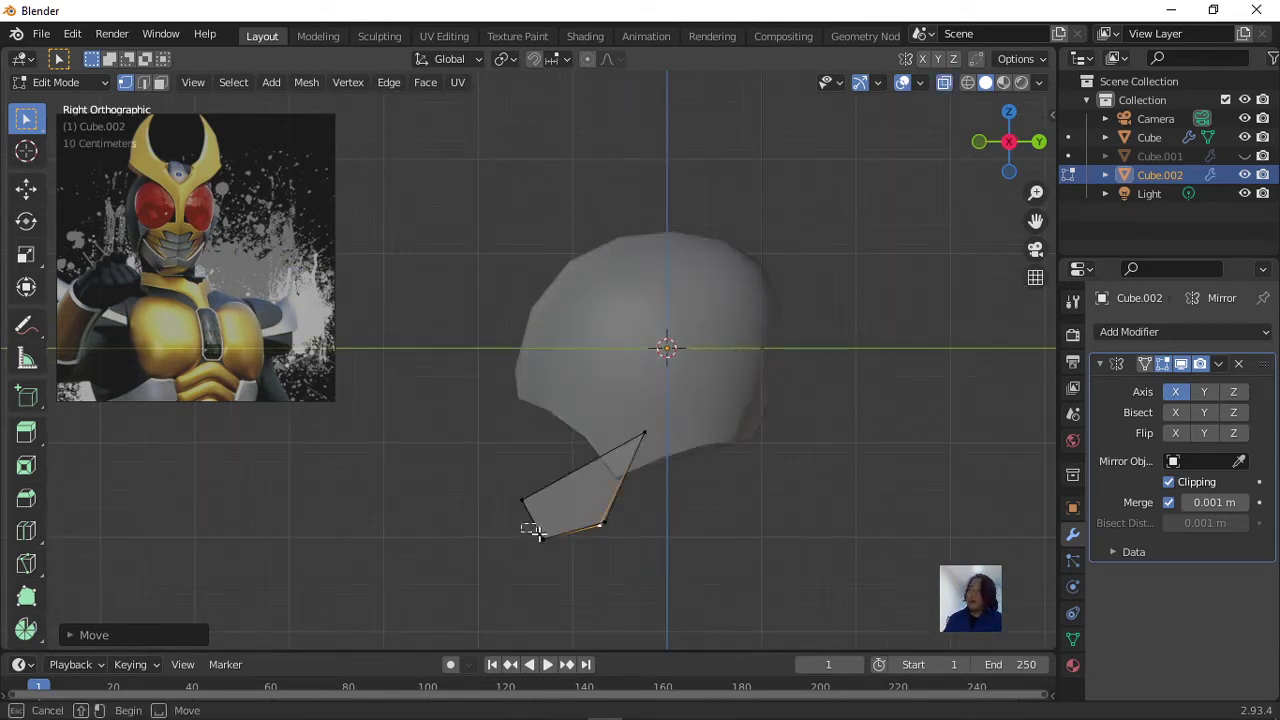
left_click_drag(524, 523, 561, 554)
key("g")
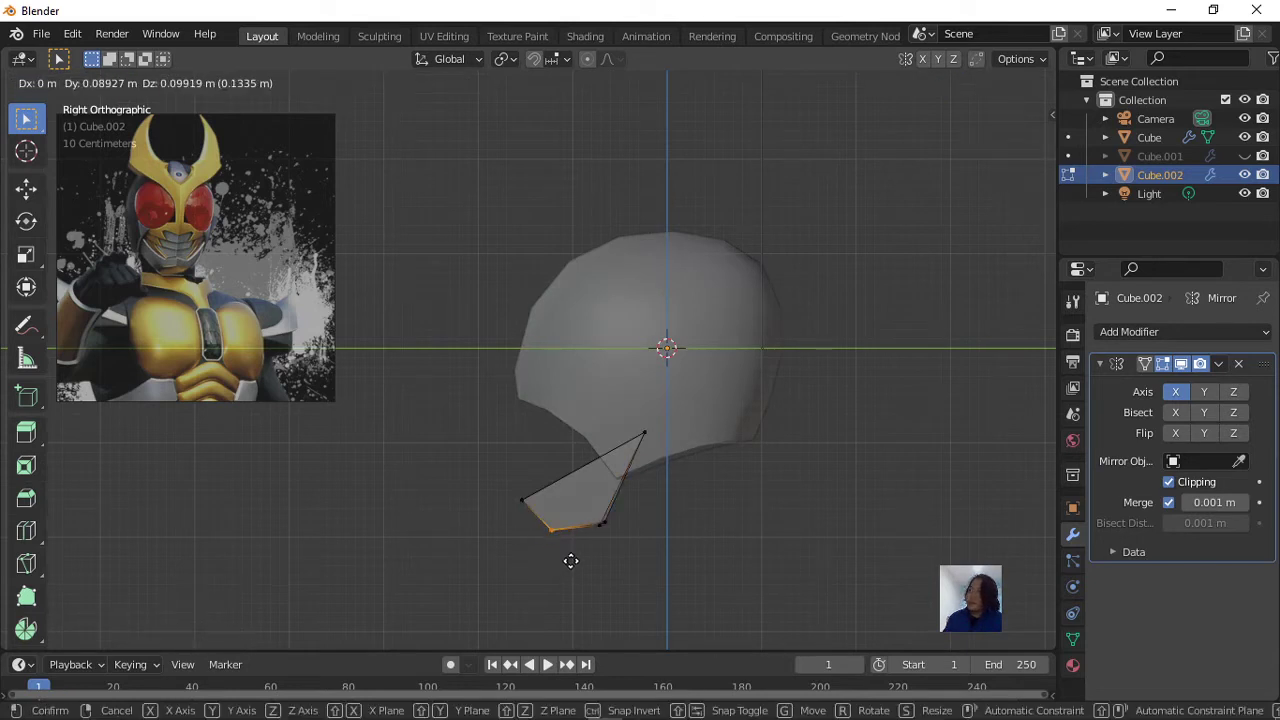
left_click(572, 553)
Raise the other lower guard vertex and reposition the guard's leftmost vertex.
key("b")
left_click_drag(648, 556, 580, 514)
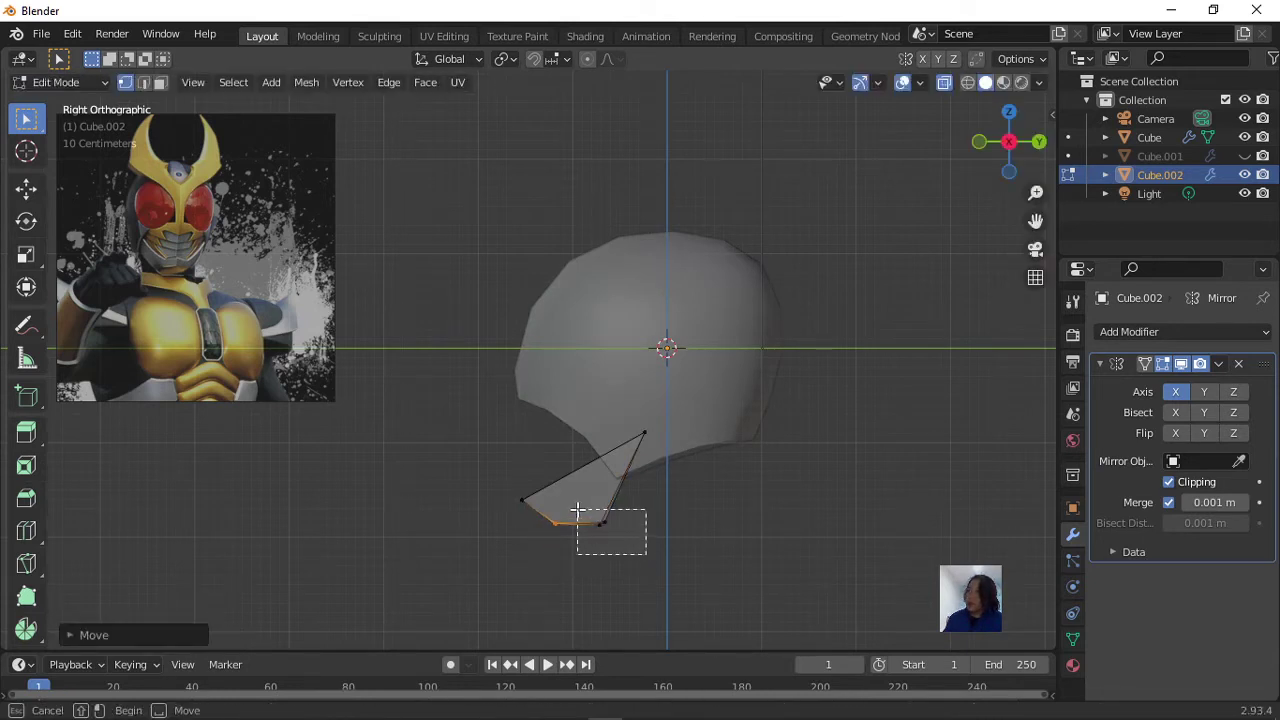
key("g")
left_click(578, 498)
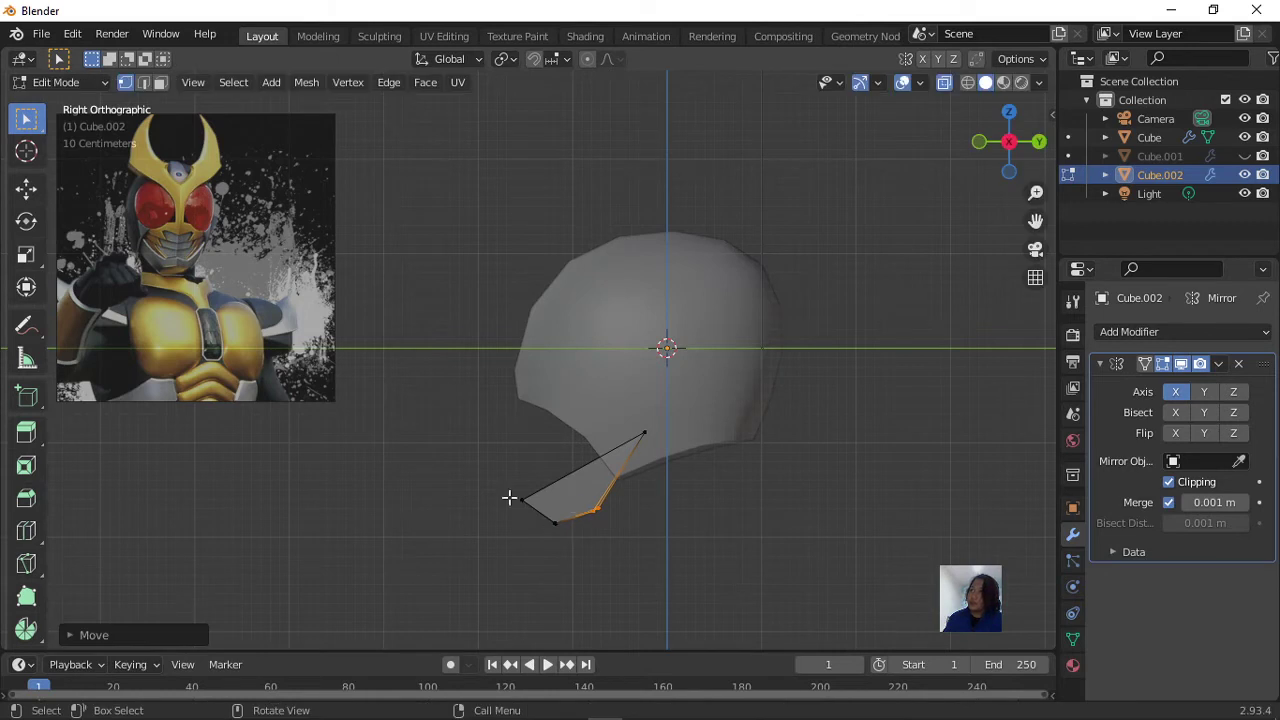
left_click_drag(498, 487, 545, 516)
key("g")
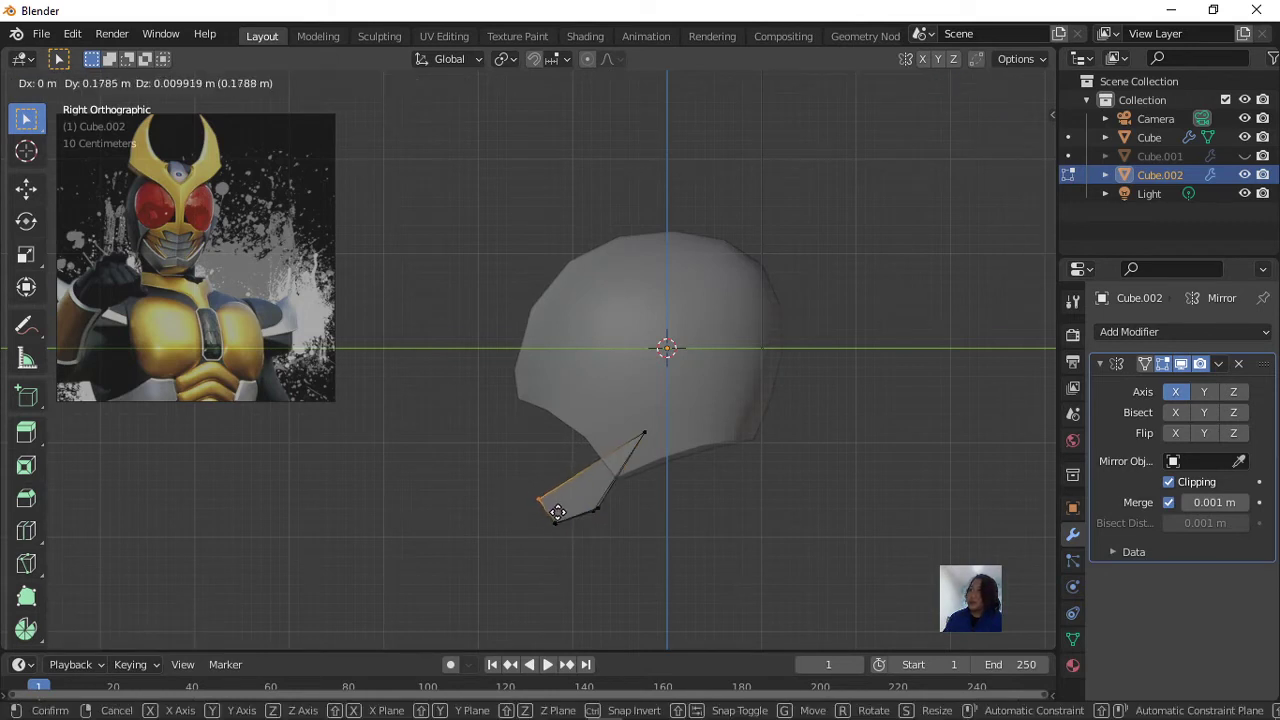
left_click(565, 512)
Knife-cut a new line across the guard's front, then move the new edge.
mouse_move(603, 528)
middle_mouse_down()
mouse_move(583, 531)
mouse_move(686, 512)
mouse_move(734, 451)
mouse_move(697, 429)
middle_mouse_up()
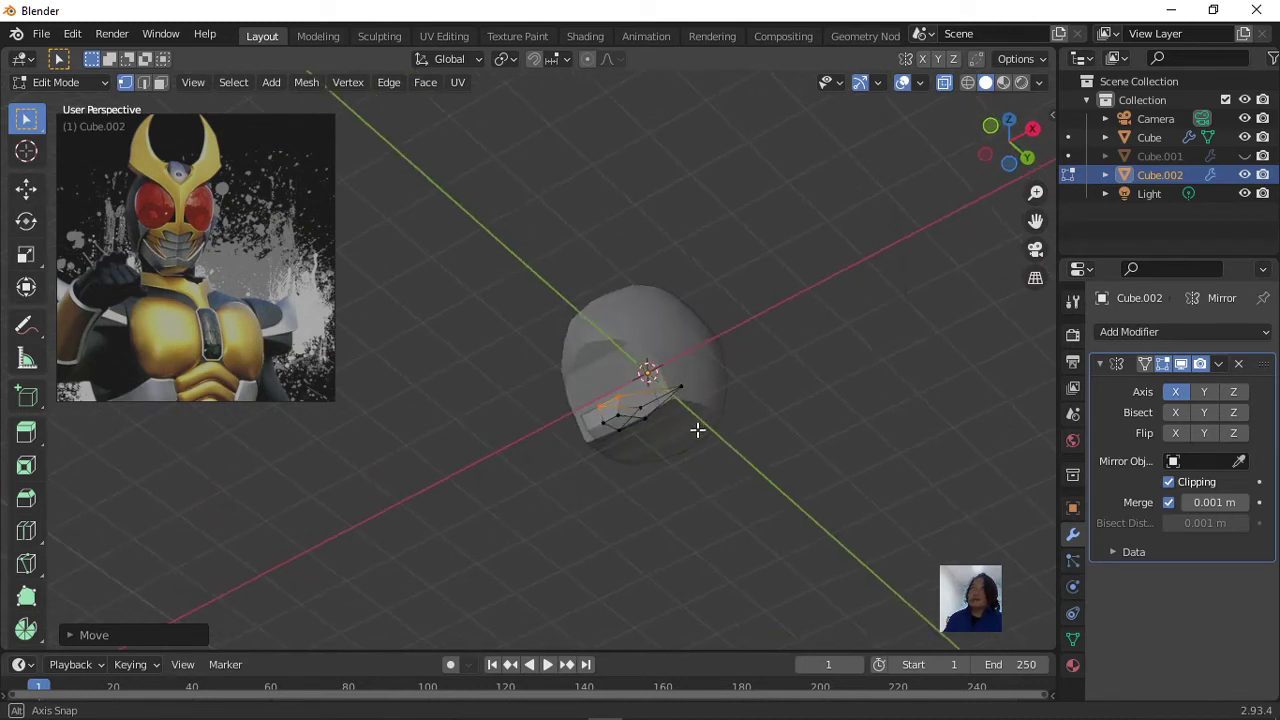
scroll(674, 450, "up", 3)
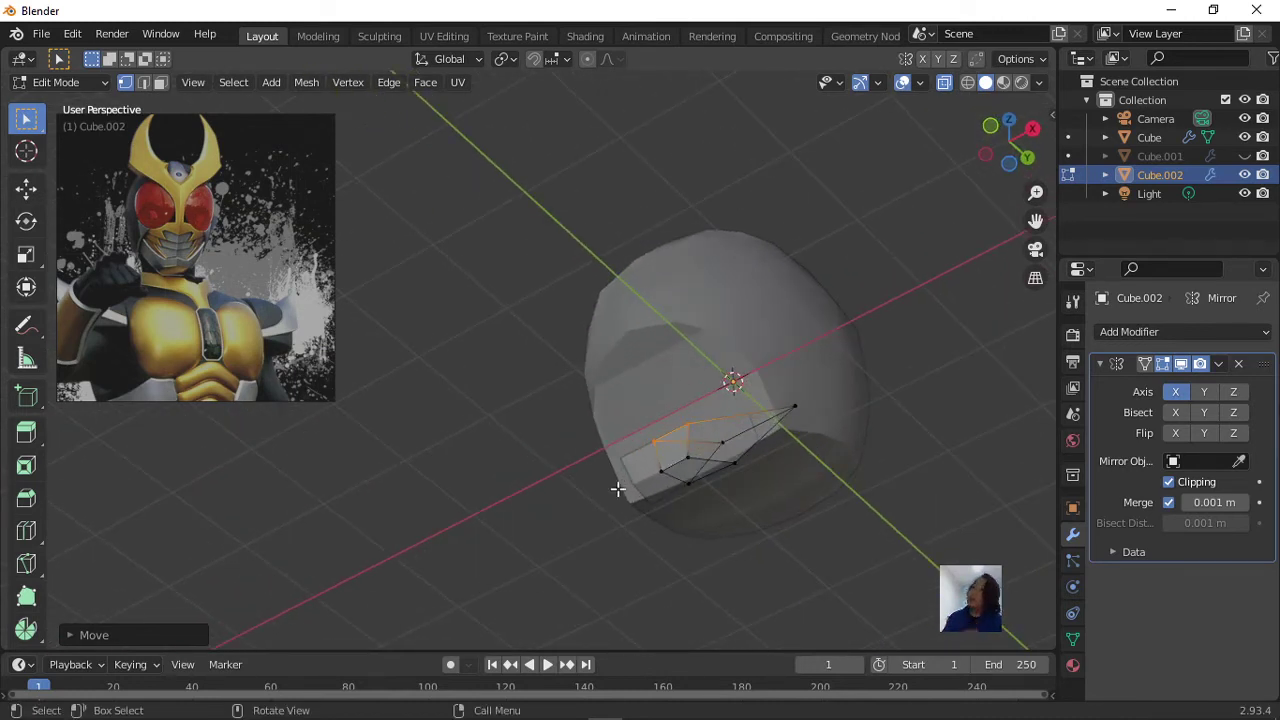
scroll(617, 489, "up", 1)
scroll(680, 515, "up", 1)
key("k")
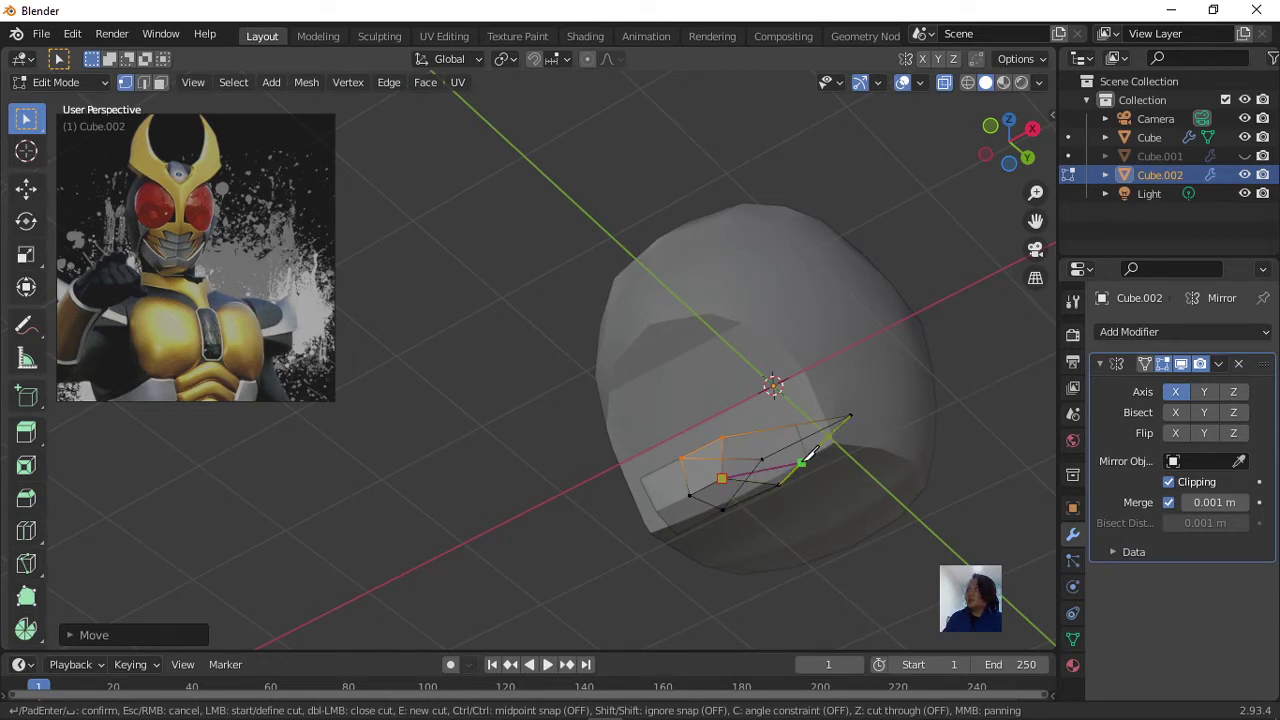
middle_click_drag(792, 493, 811, 540)
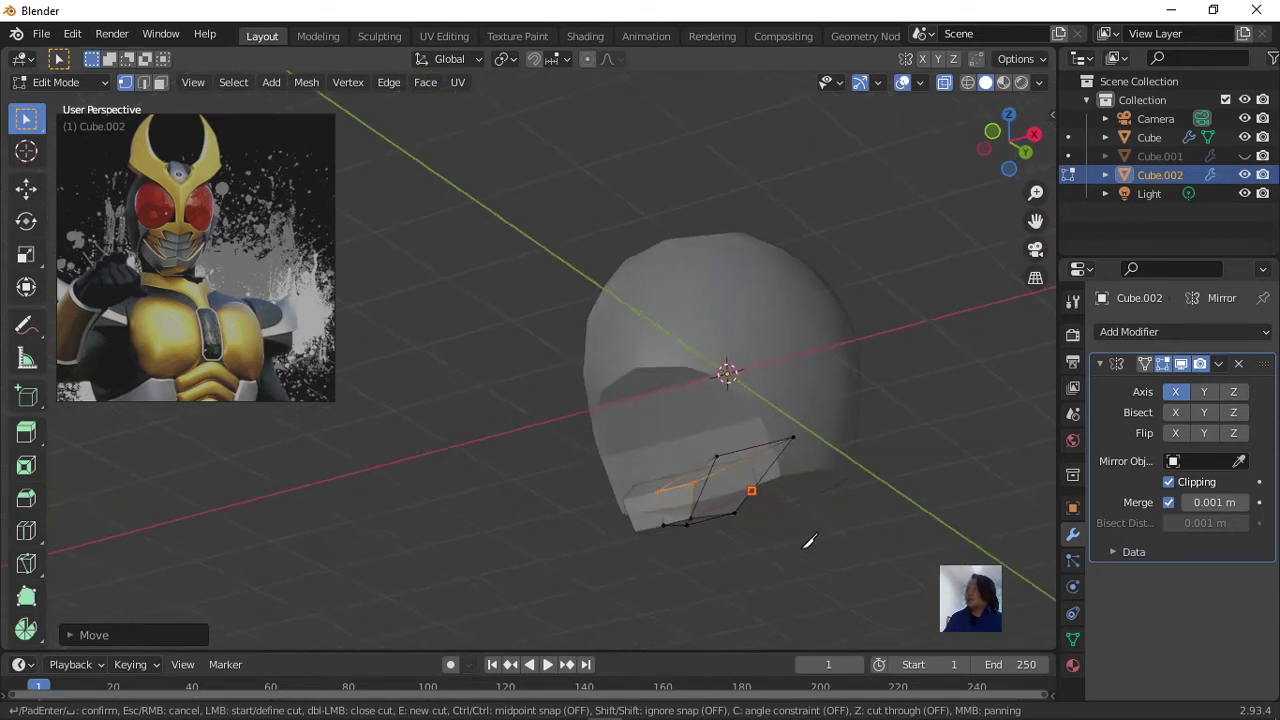
key("Return")
scroll(750, 520, "down", 1)
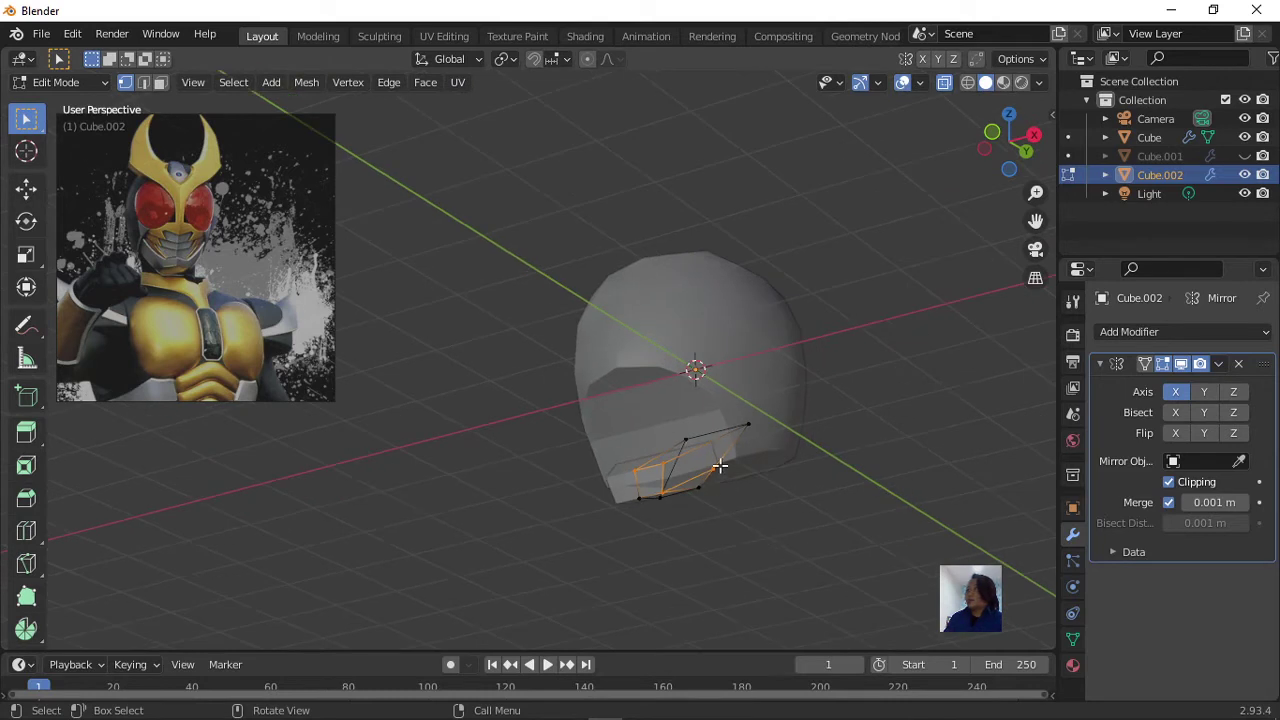
mouse_move(717, 524)
middle_mouse_down()
mouse_move(760, 543)
mouse_move(716, 537)
middle_mouse_up()
key("g")
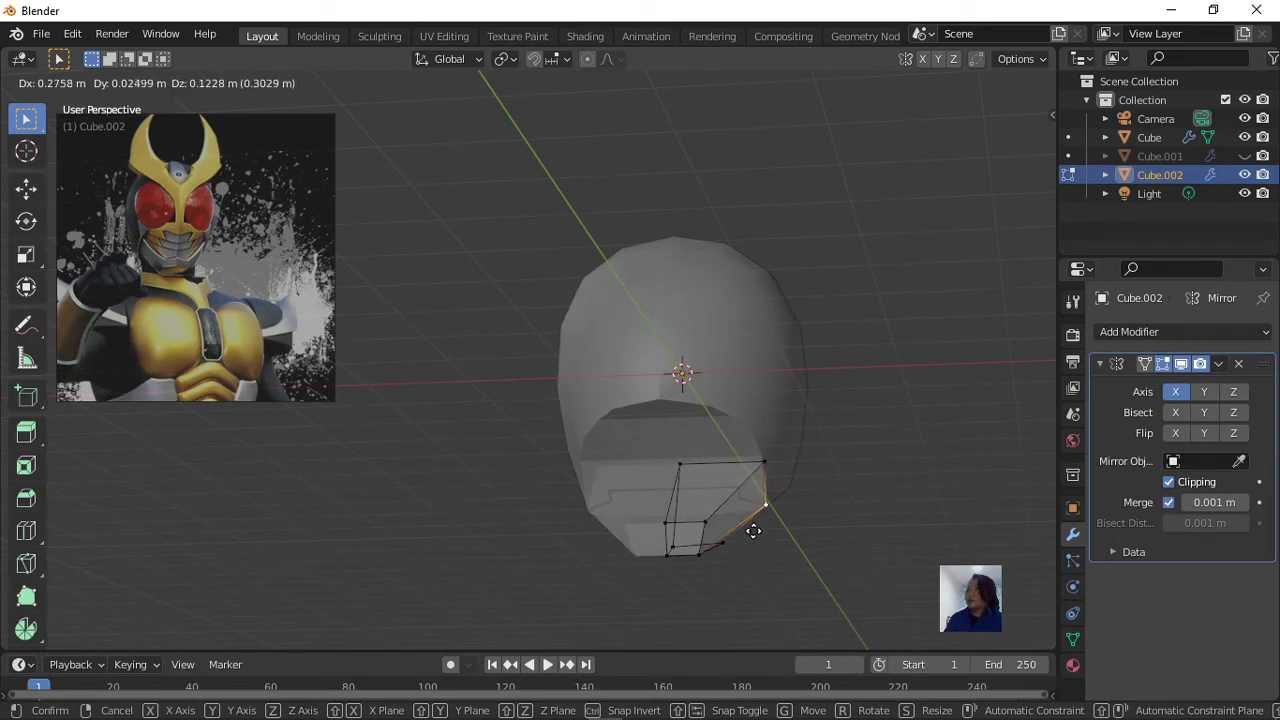
left_click(752, 531)
Move the guard vertex near the seam into a new position.
scroll(798, 540, "up", 2)
scroll(798, 540, "down", 2)
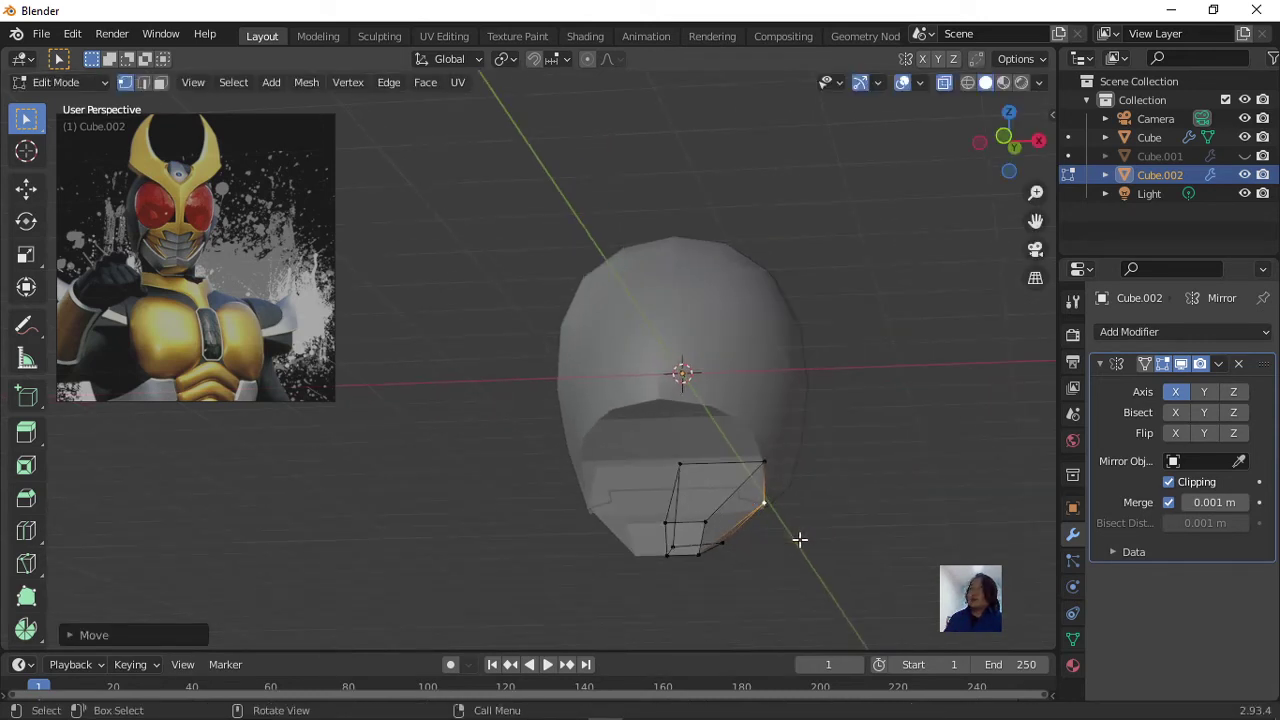
mouse_move(798, 540)
middle_mouse_down()
mouse_move(676, 502)
mouse_move(791, 580)
middle_mouse_up()
middle_click_drag(771, 516, 674, 517)
key("b")
left_click_drag(688, 444, 705, 450)
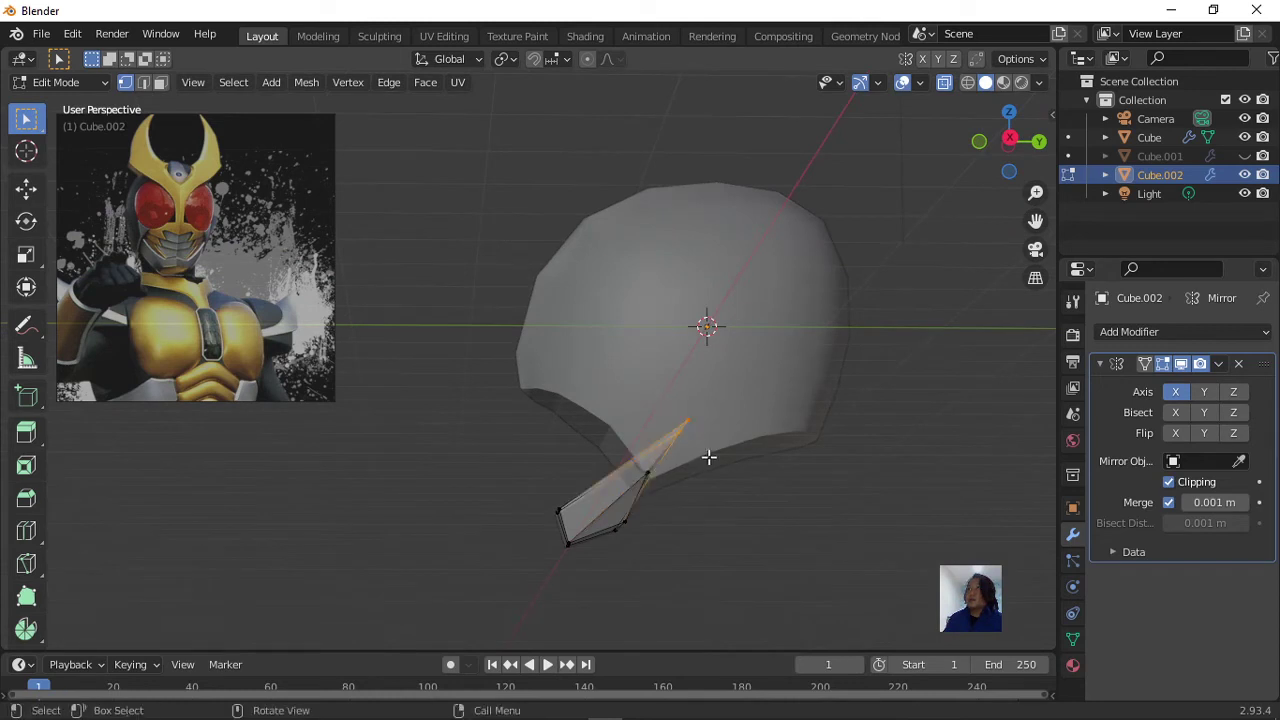
key("g")
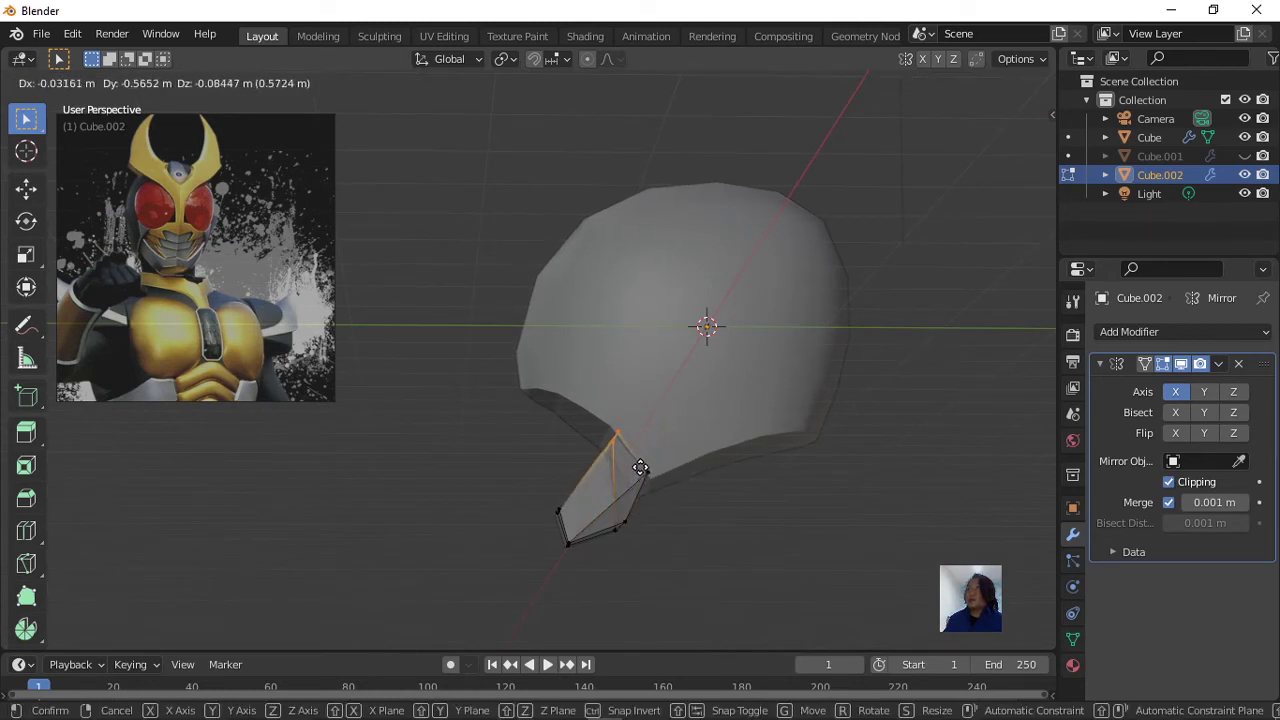
left_click(641, 467)
mouse_move(641, 465)
middle_mouse_down()
mouse_move(623, 463)
mouse_move(771, 516)
mouse_move(845, 510)
mouse_move(760, 500)
mouse_move(794, 509)
mouse_move(634, 420)
mouse_move(674, 420)
mouse_move(657, 417)
mouse_move(694, 454)
mouse_move(680, 504)
middle_mouse_up()
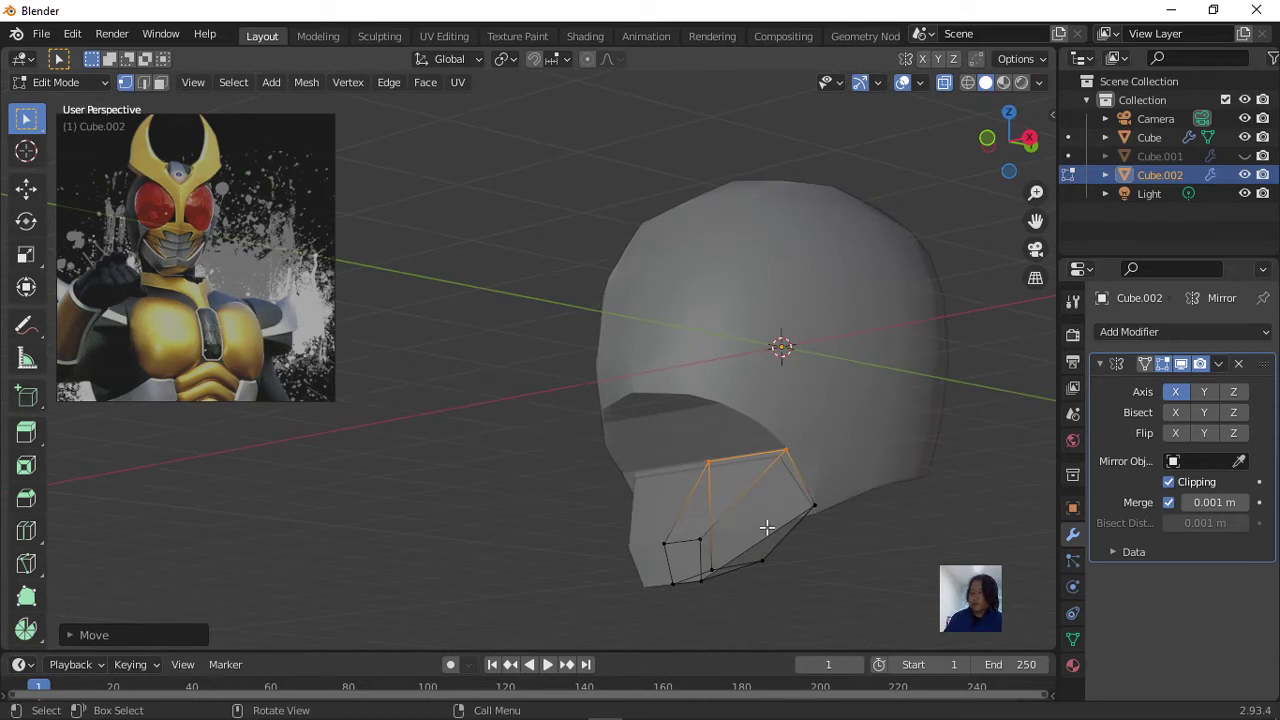
Confirm the knife cut on the guard's front and move a corner vertex of the cheek guard.
key("k")
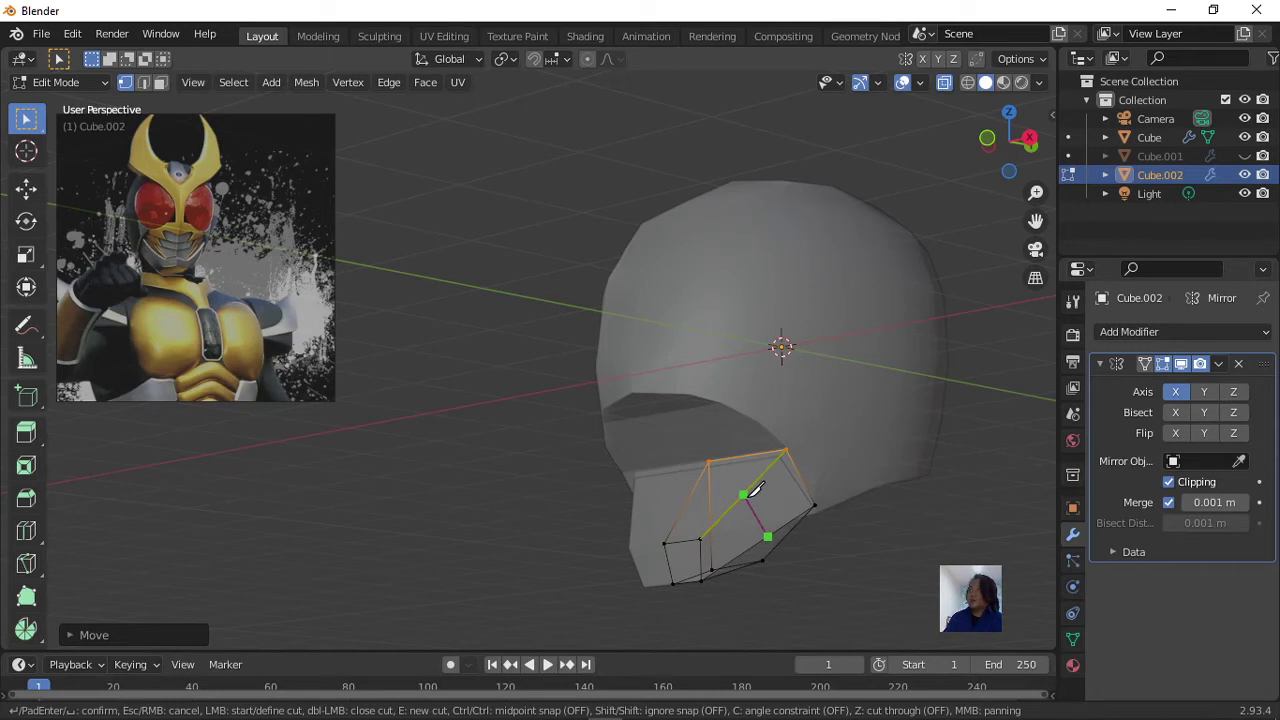
key("Return")
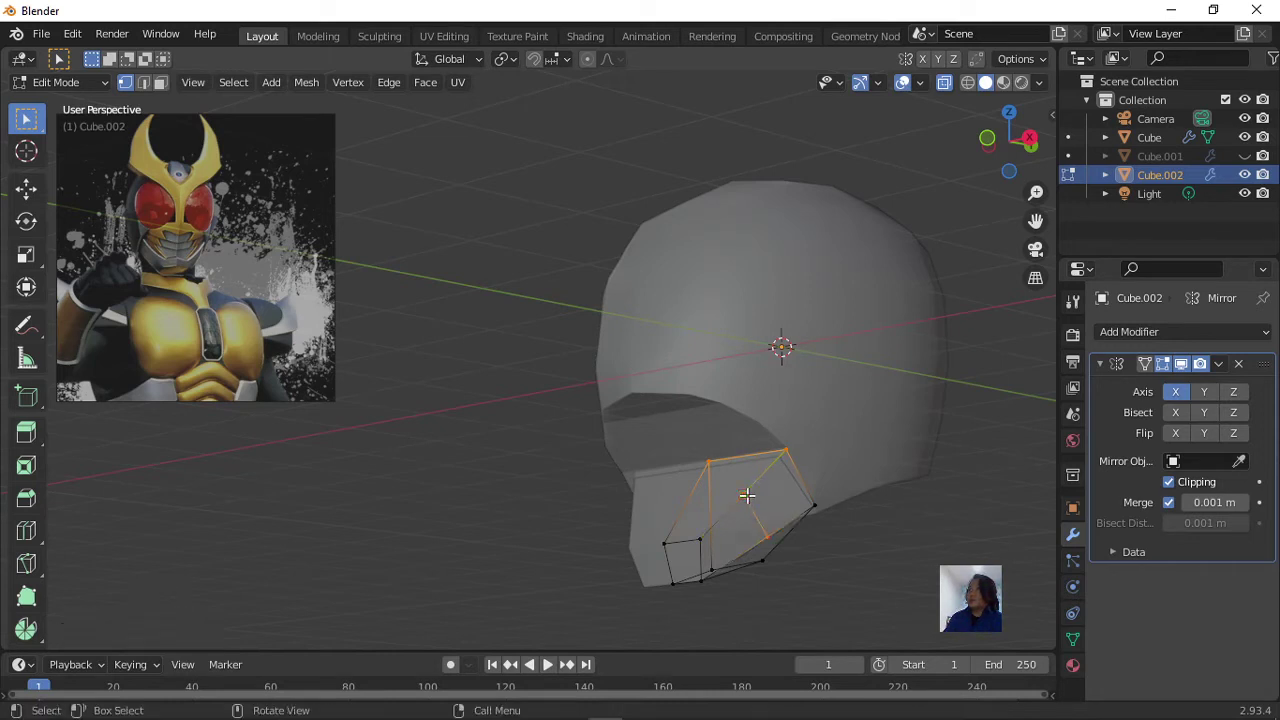
middle_click_drag(801, 542, 890, 578)
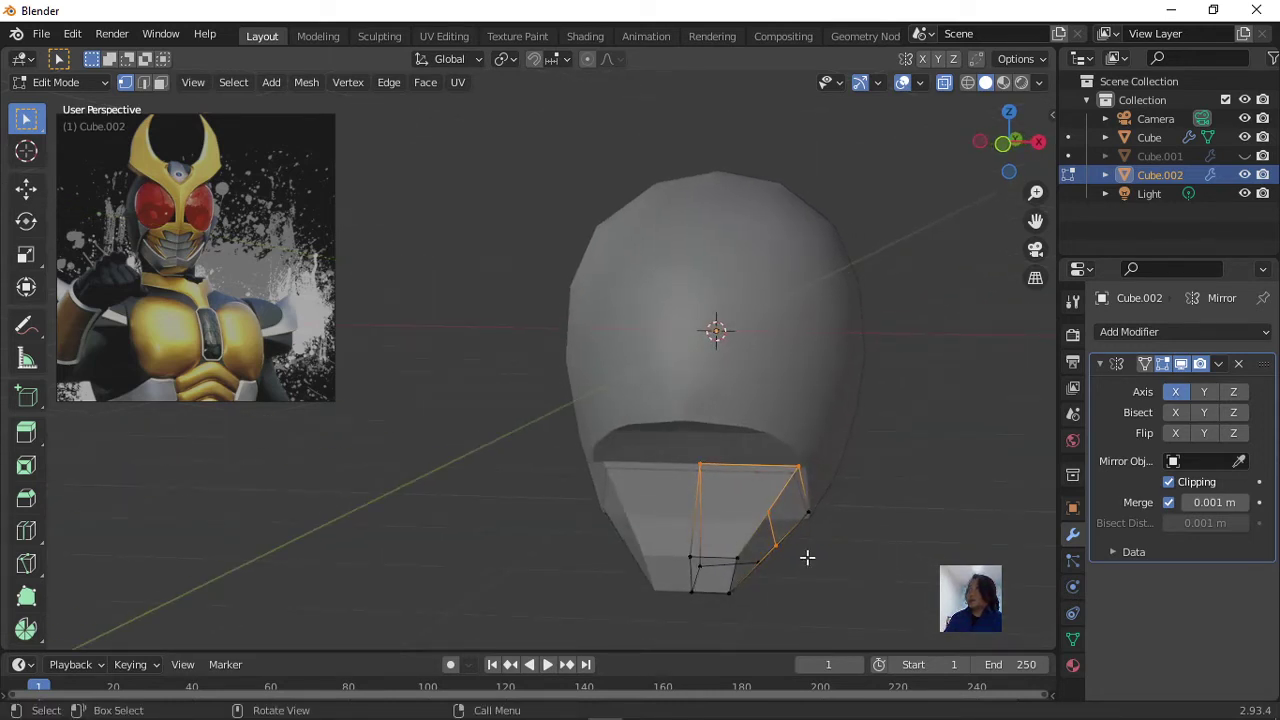
left_click(777, 539)
middle_click_drag(811, 574, 827, 581)
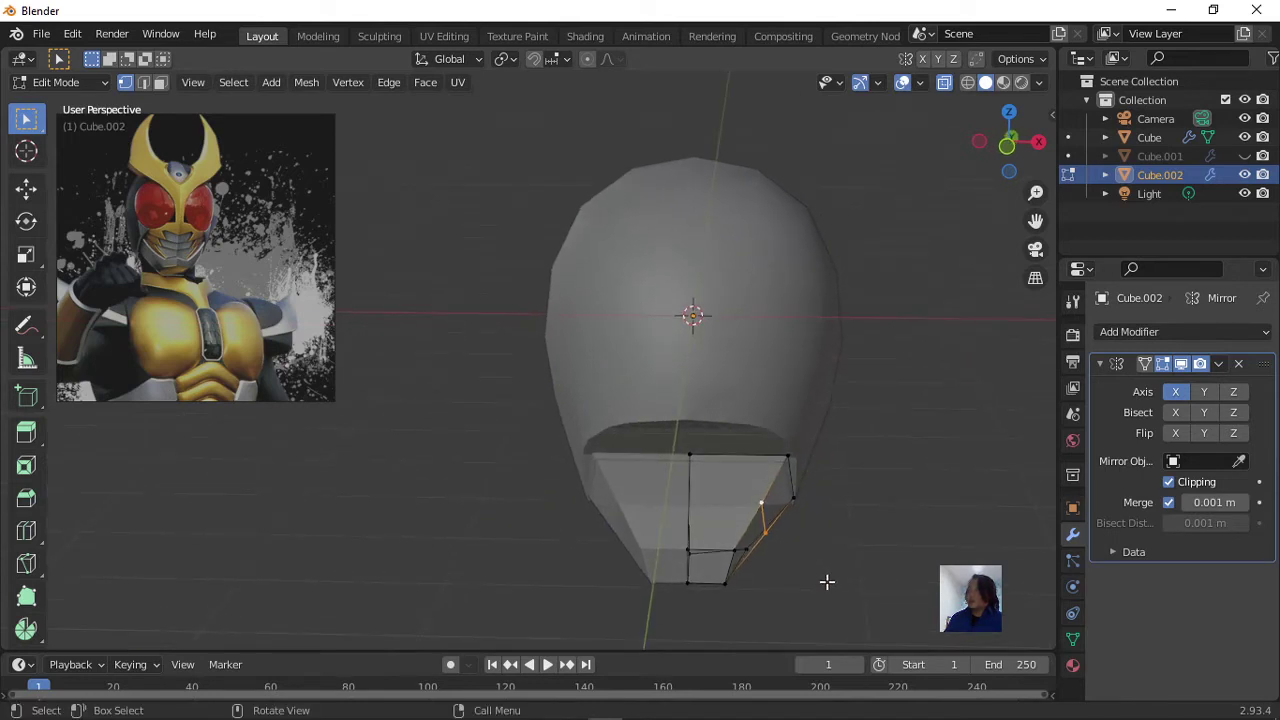
key("g")
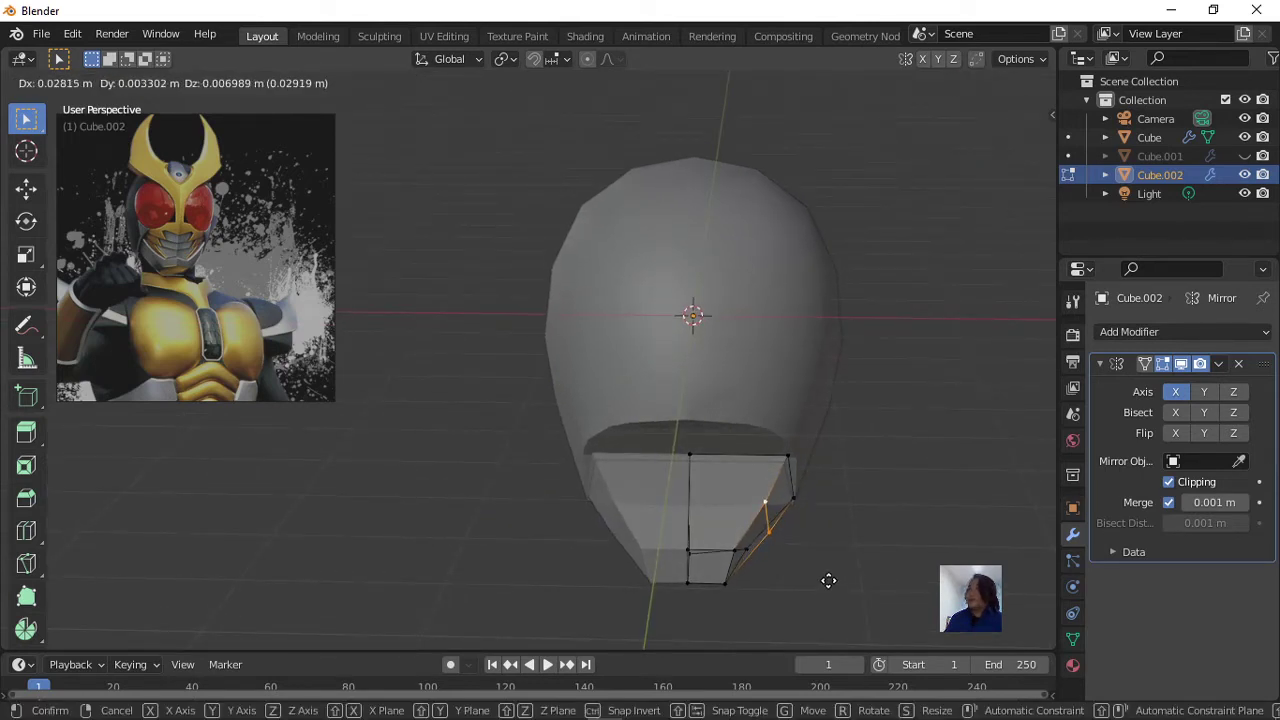
left_click(832, 576)
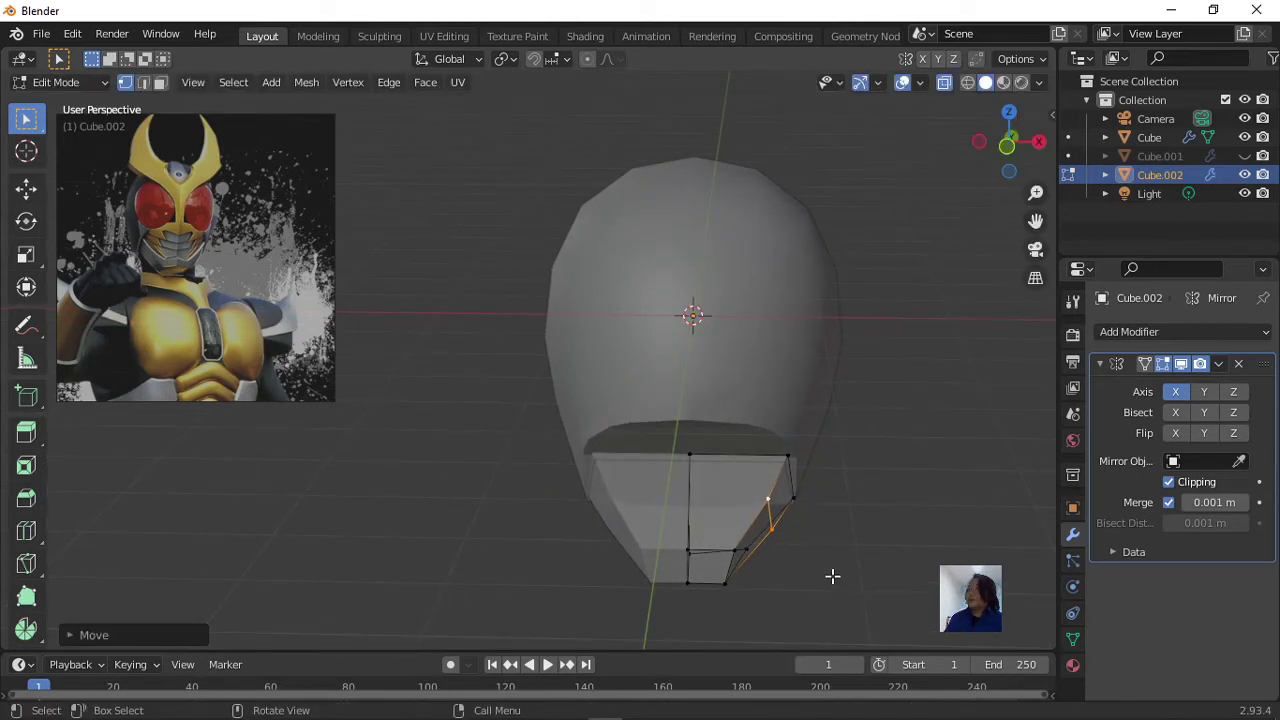
Move the selected guard edge, then push the top-right vertex higher and outward.
key("g")
left_click(780, 500)
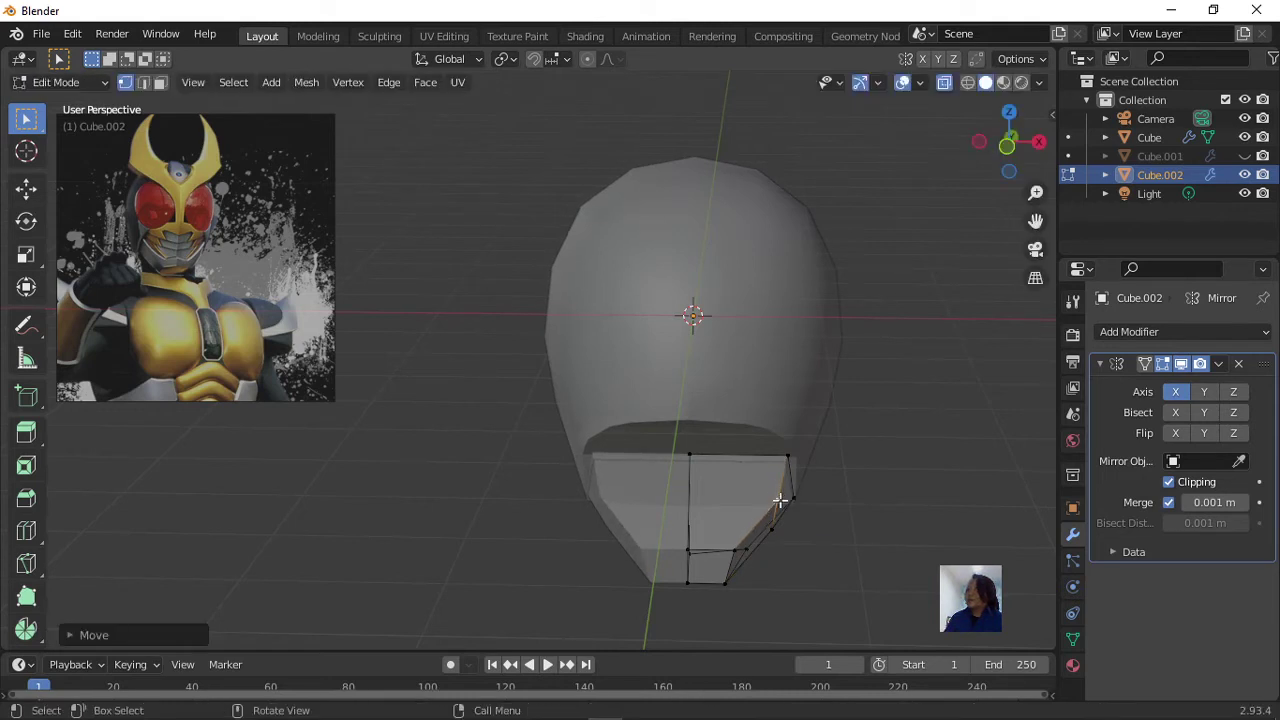
left_click(798, 459)
key("g")
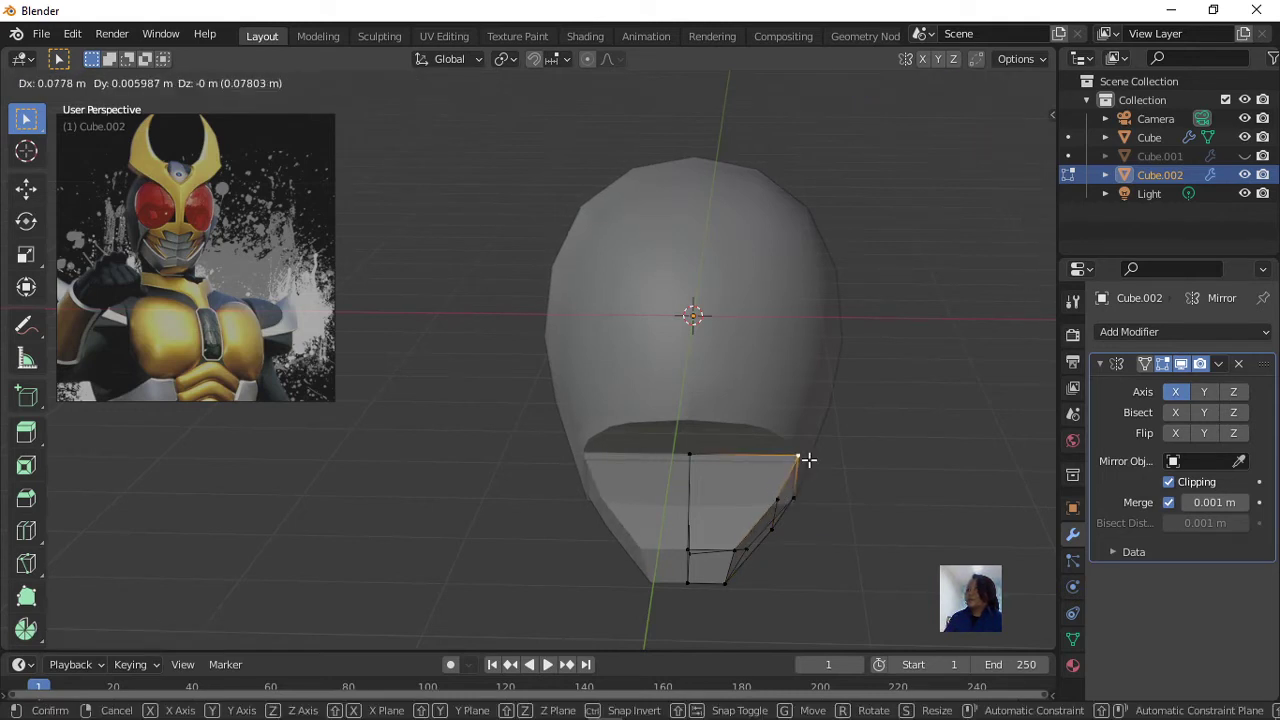
left_click(808, 459)
From a side view, reposition the guard's lower tip vertex and nudge its top vertex upward.
mouse_move(829, 523)
middle_mouse_down()
mouse_move(720, 494)
mouse_move(606, 494)
mouse_move(697, 509)
mouse_move(646, 428)
mouse_move(614, 430)
mouse_move(622, 500)
mouse_move(650, 519)
middle_mouse_up()
key("g")
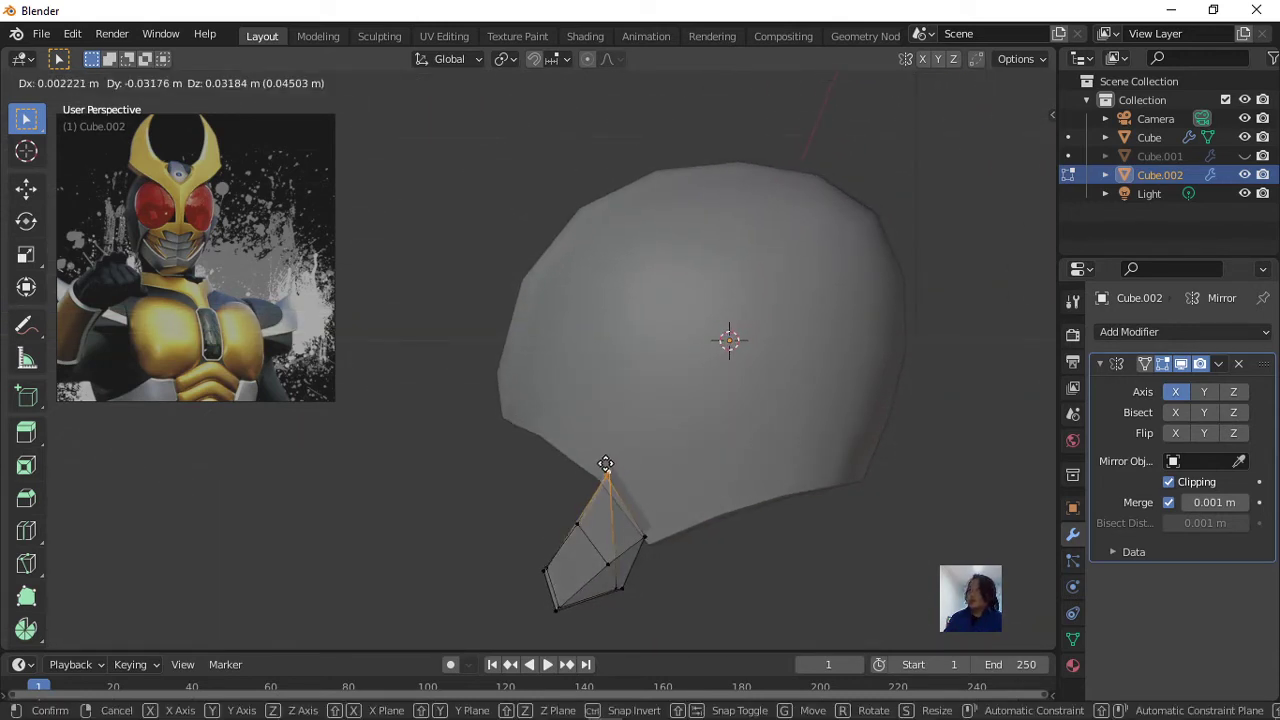
left_click(620, 474)
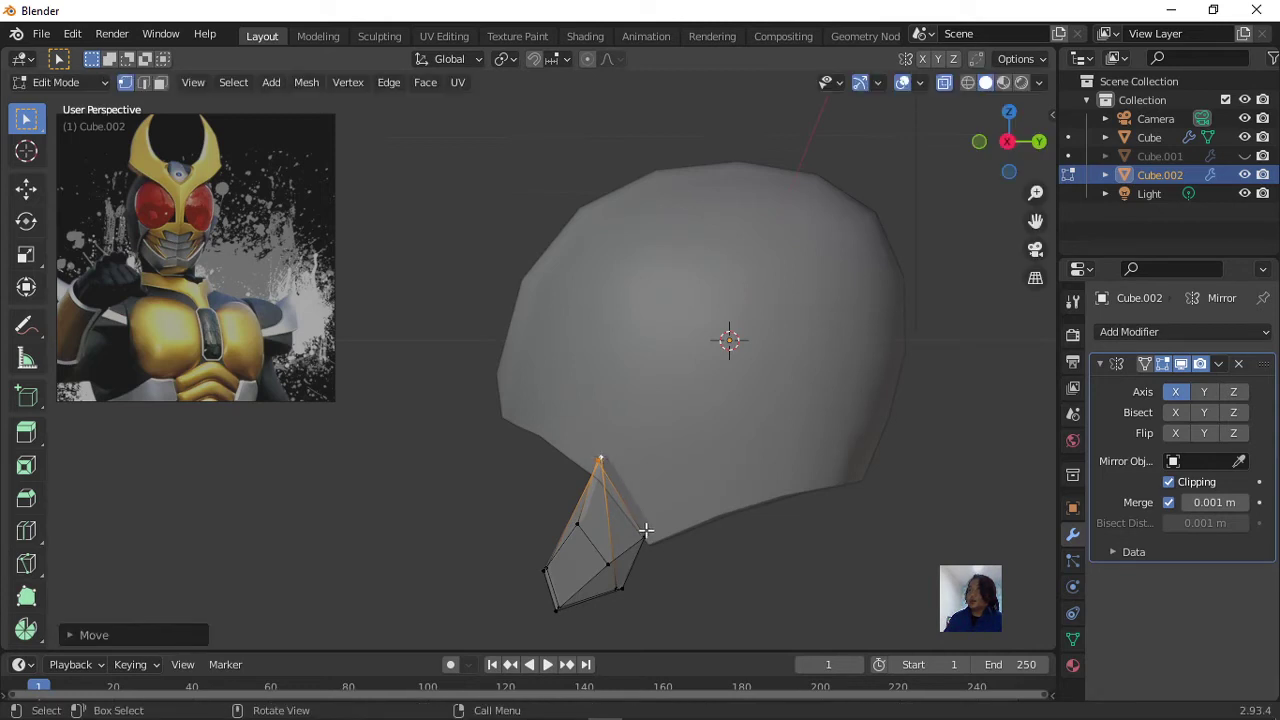
left_click(646, 531)
mouse_move(646, 531)
middle_mouse_down()
mouse_move(614, 543)
mouse_move(689, 537)
mouse_move(649, 527)
mouse_move(619, 542)
middle_mouse_up()
key("g")
left_click(652, 530)
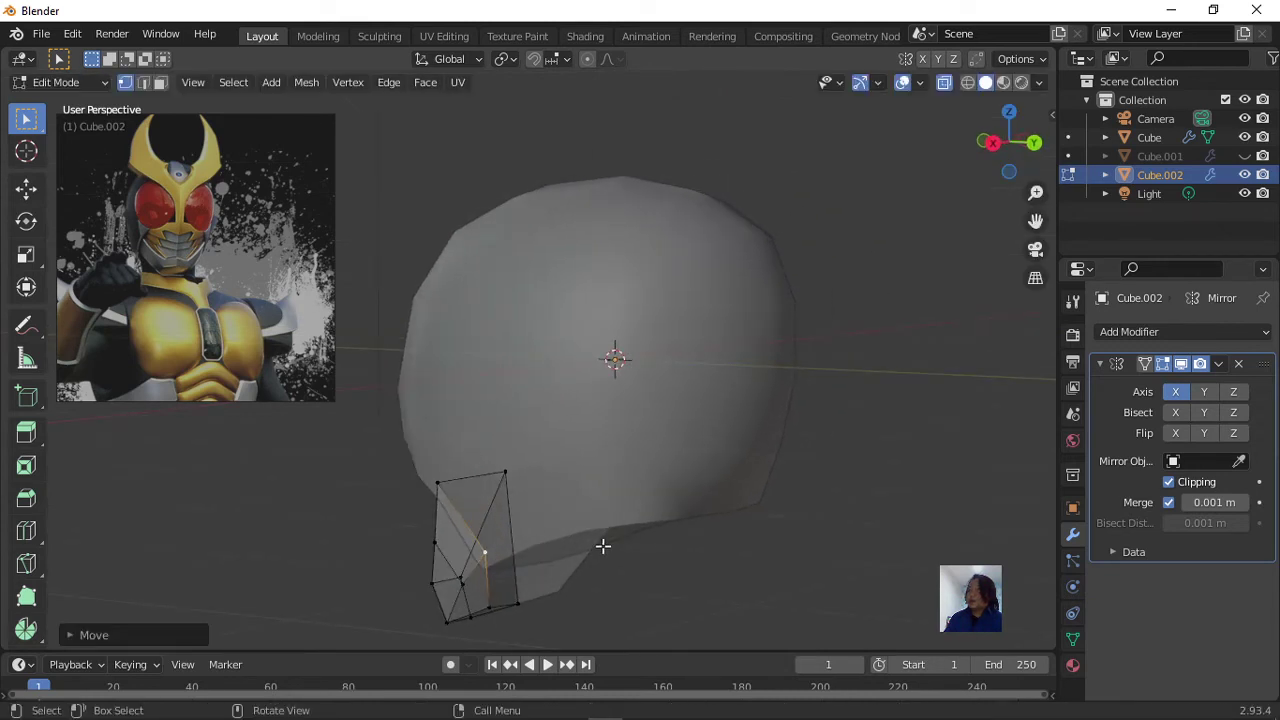
Knife-cut another edge across the guard and move the newly cut vertex.
key("k")
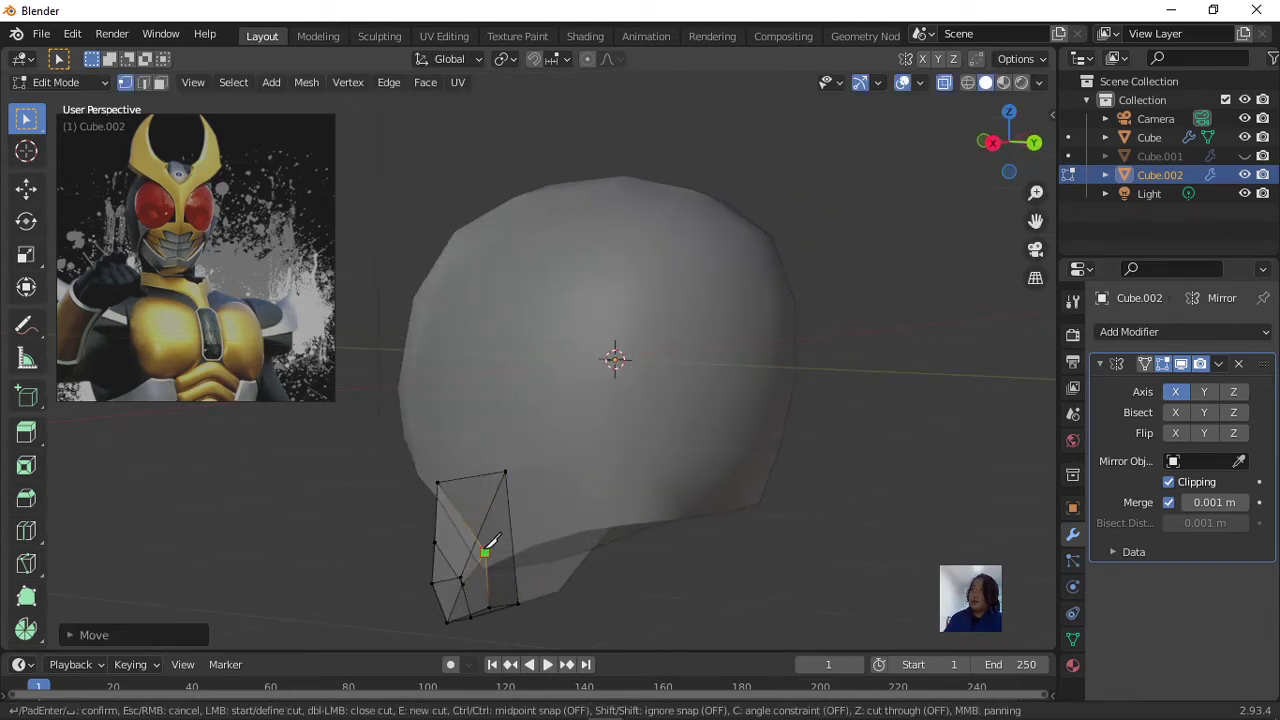
key("Return")
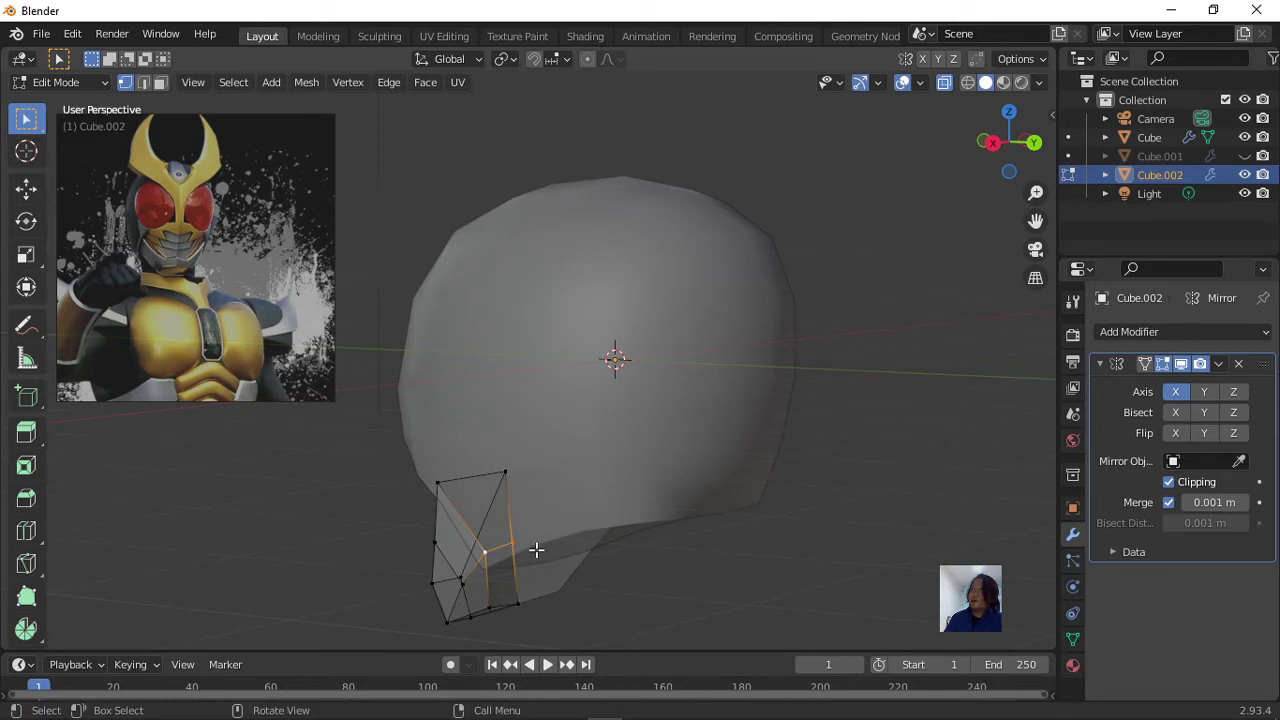
middle_click_drag(525, 542, 651, 521)
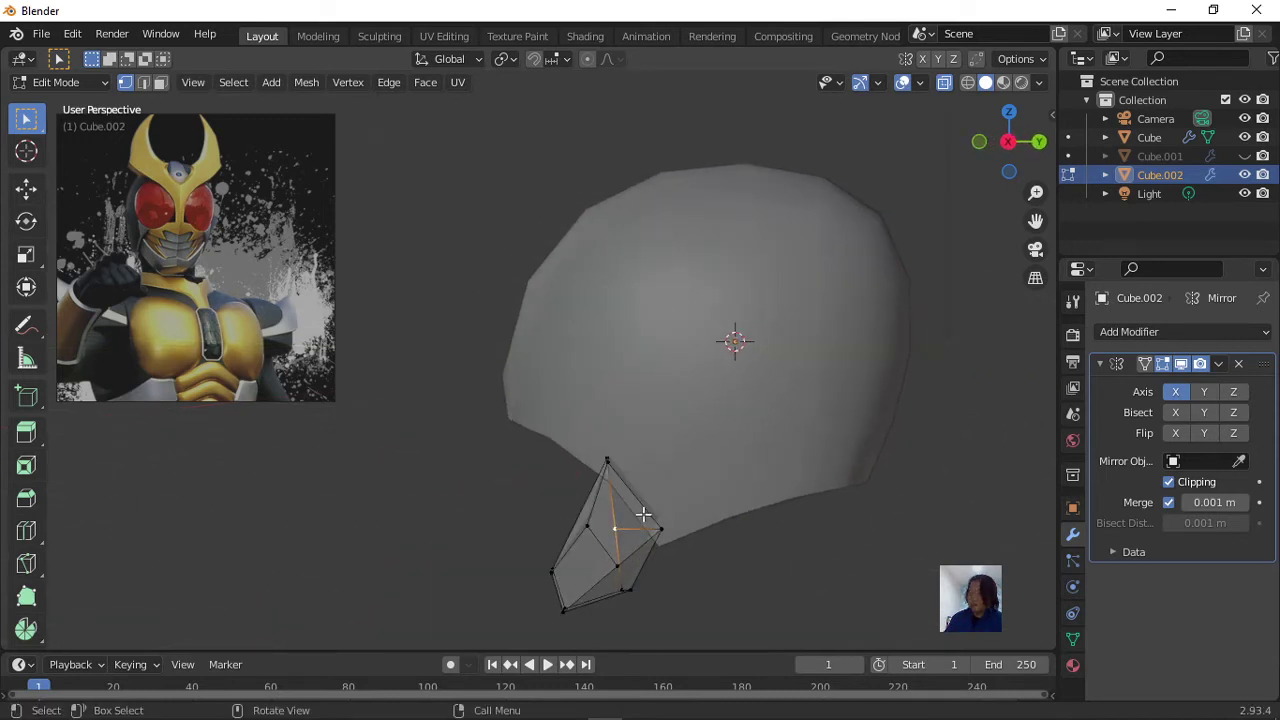
key("g")
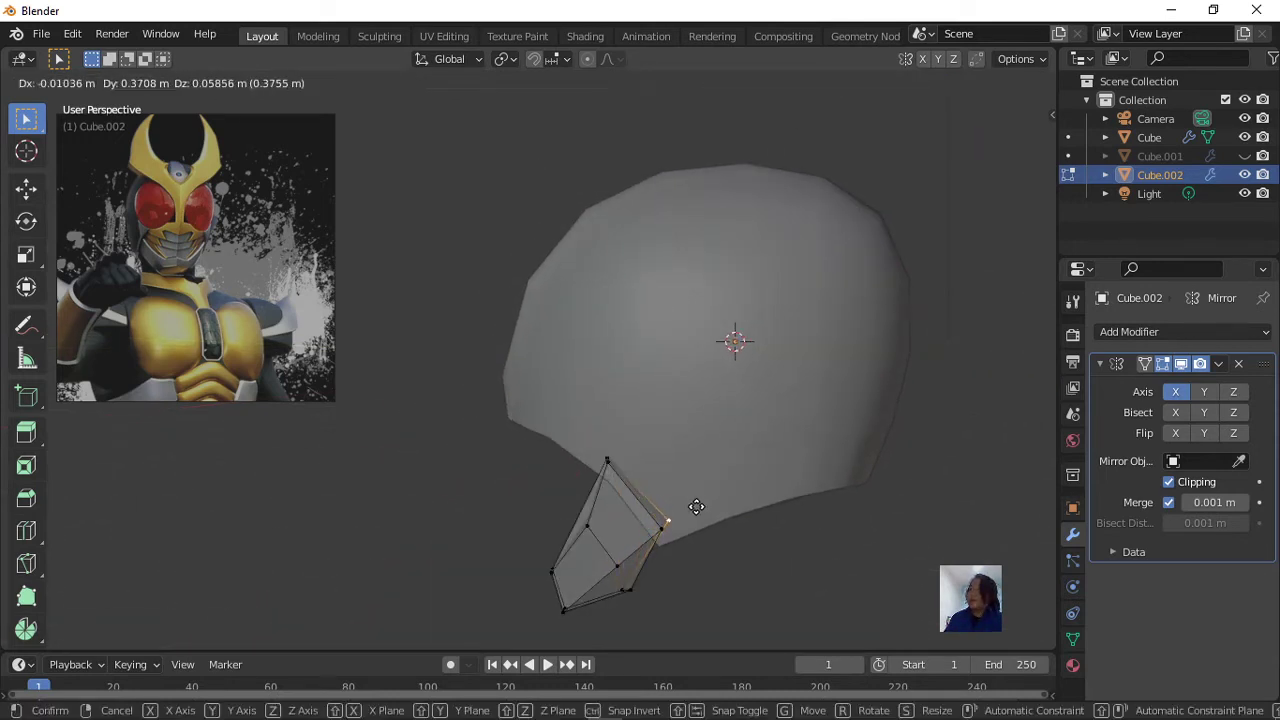
left_click(695, 508)
From a side view, move the selected guard vertices slightly.
scroll(699, 509, "down", 2)
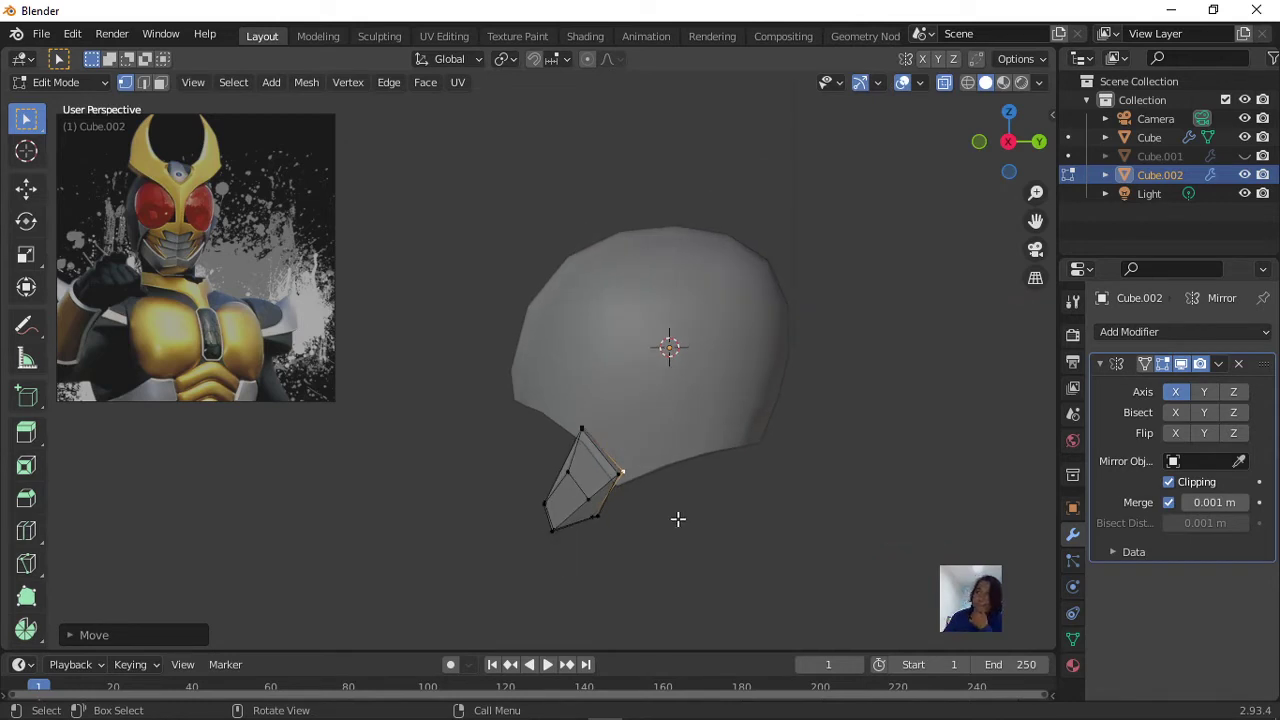
mouse_move(678, 519)
middle_mouse_down()
mouse_move(700, 529)
mouse_move(820, 517)
mouse_move(663, 506)
mouse_move(731, 518)
middle_mouse_up()
middle_click_drag(609, 509, 557, 508)
key("g")
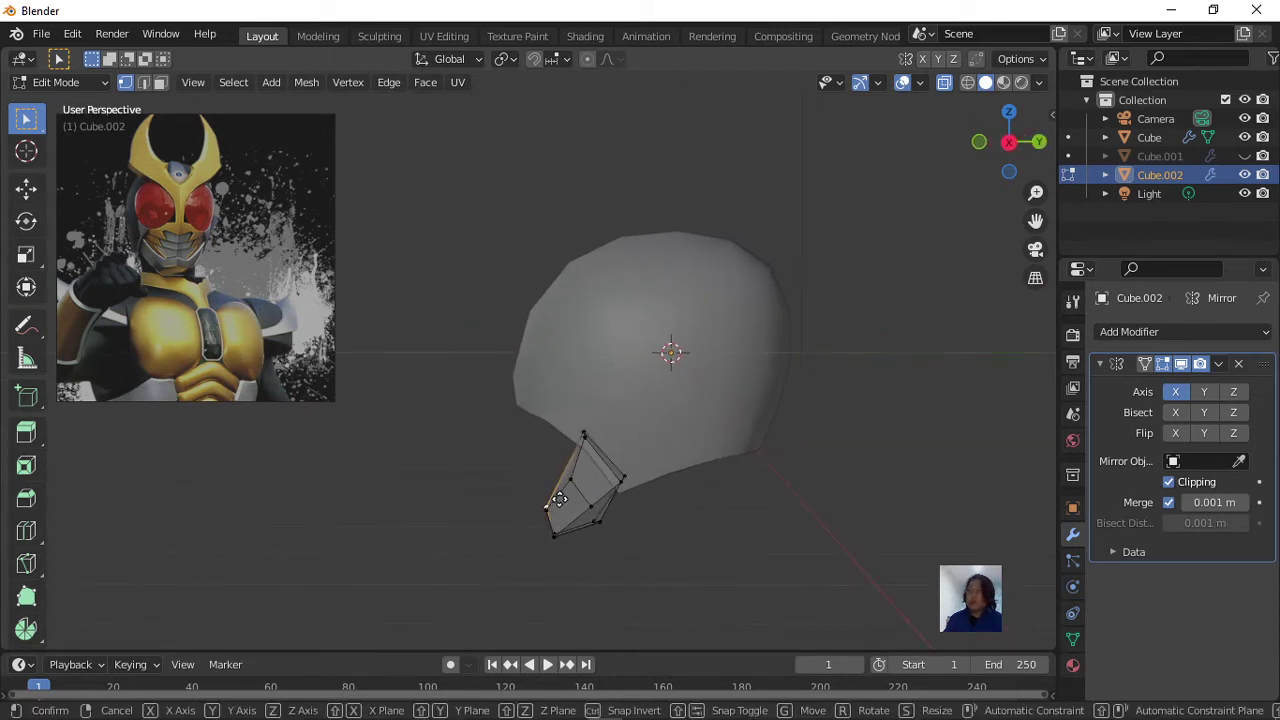
left_click(552, 494)
Adjust the guard's bottom chin vertex in two small moves.
left_click(558, 534)
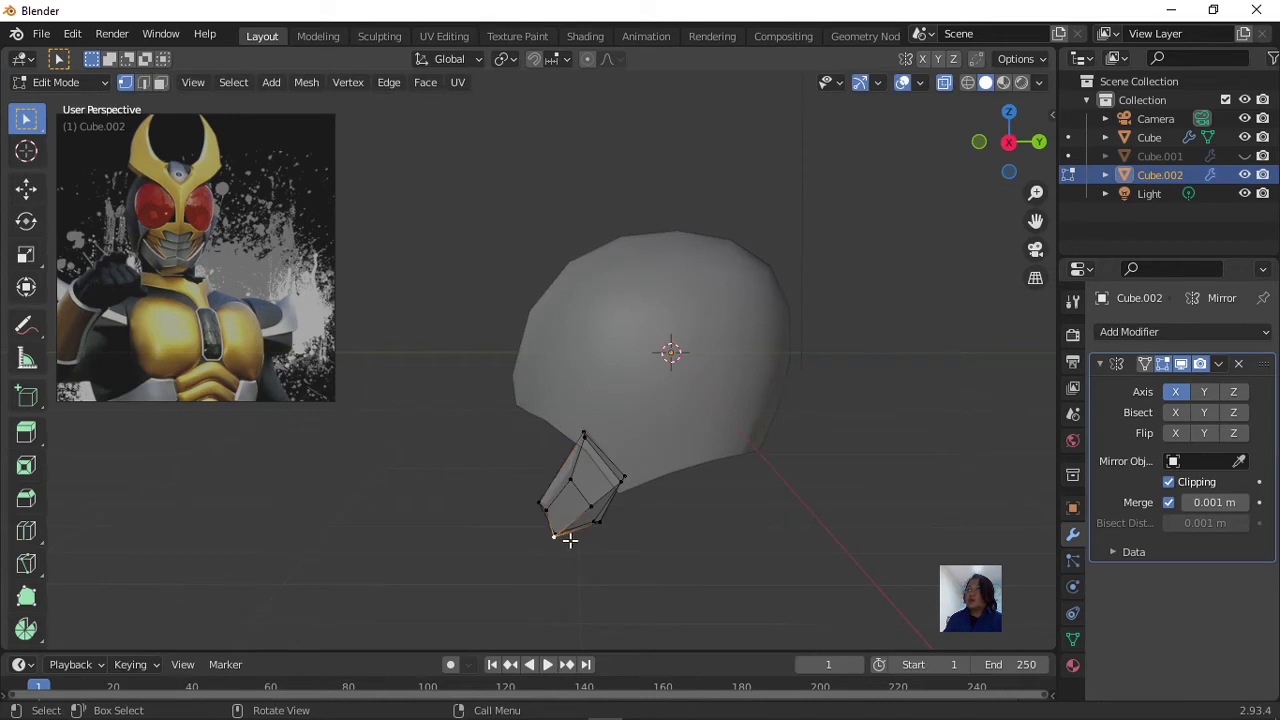
key("g")
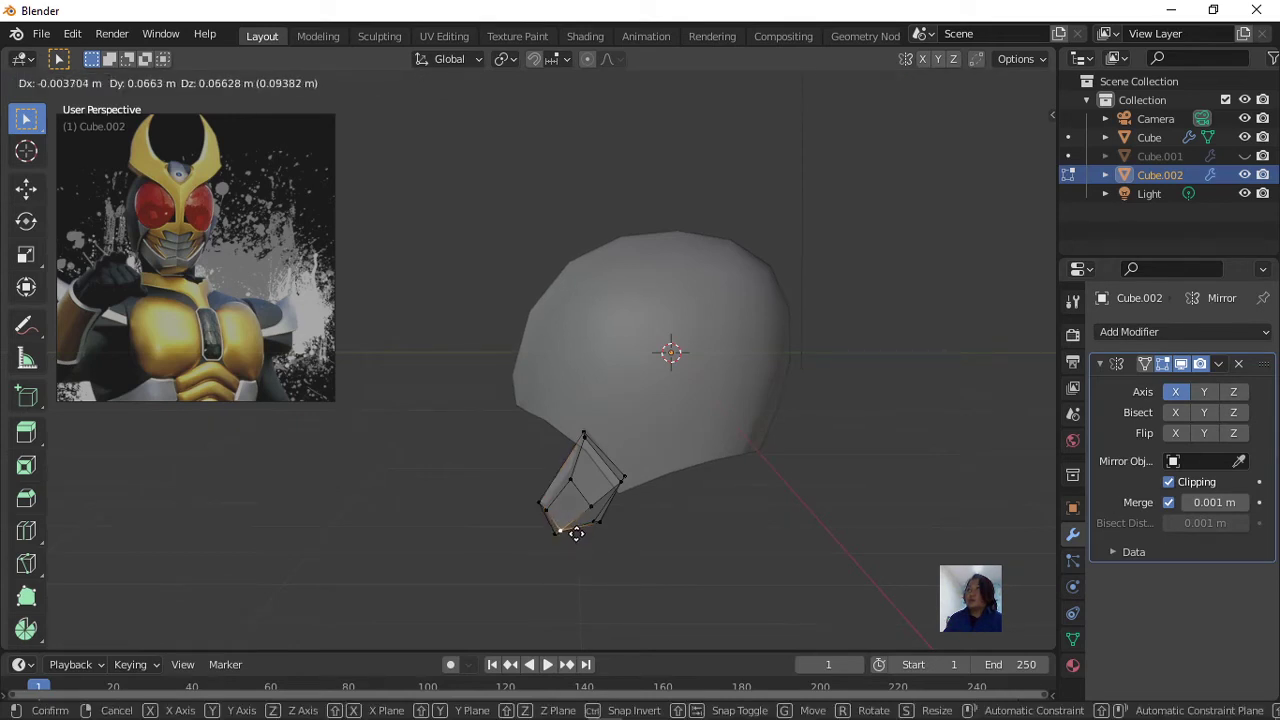
left_click(576, 533)
key("g")
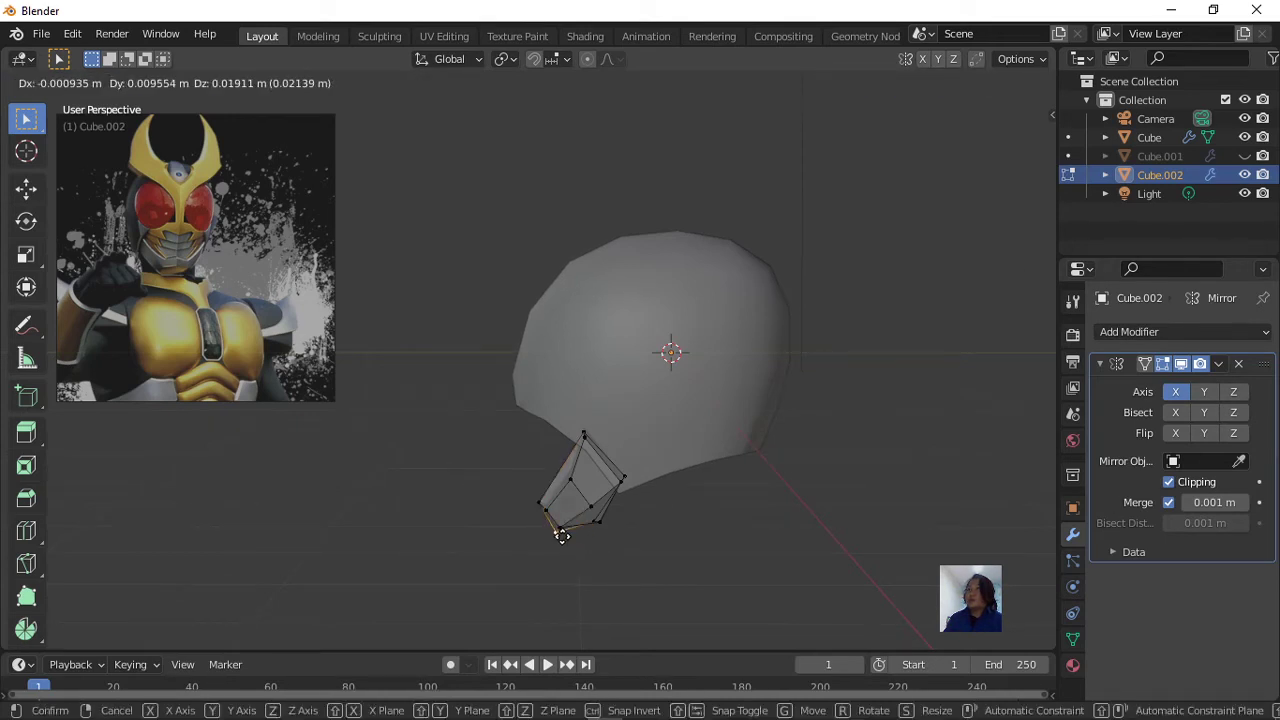
left_click(562, 533)
mouse_move(623, 520)
middle_mouse_down()
mouse_move(781, 512)
mouse_move(740, 500)
middle_mouse_up()
scroll(710, 478, "up", 2)
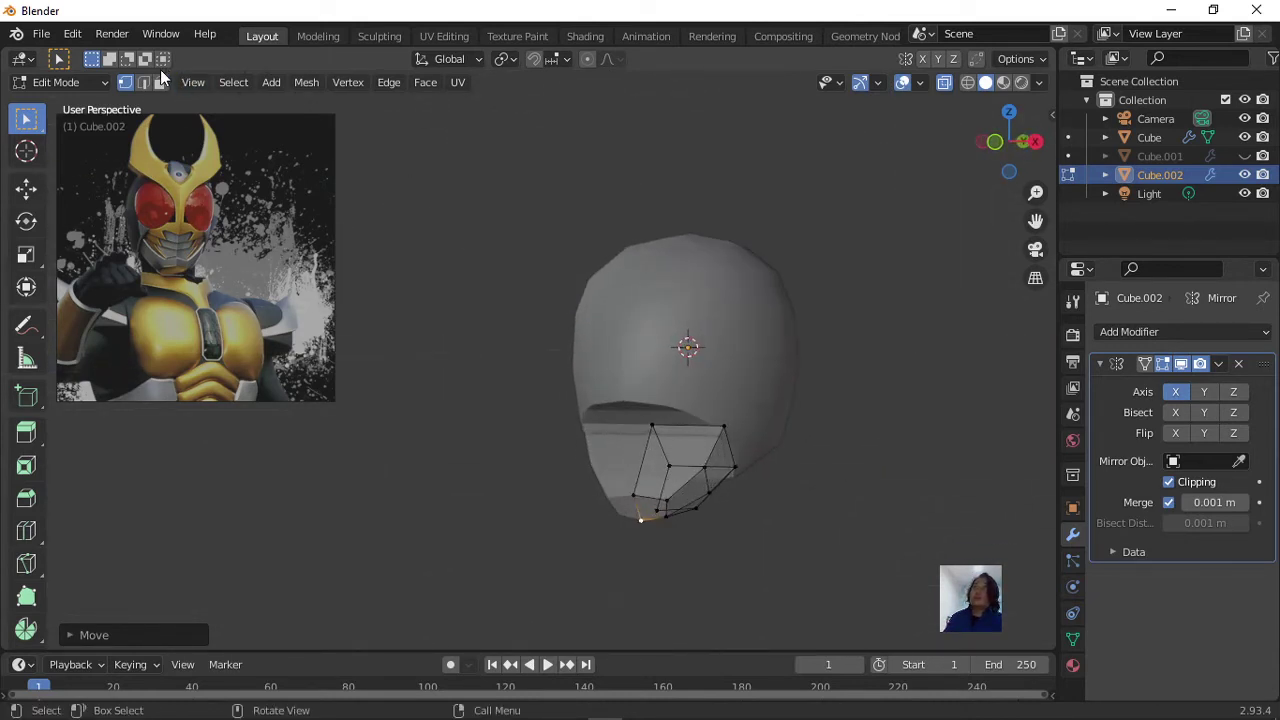
Inset the guard's front face by 0.07342 m, with Offset Even on and Boundary off.
left_click(681, 463)
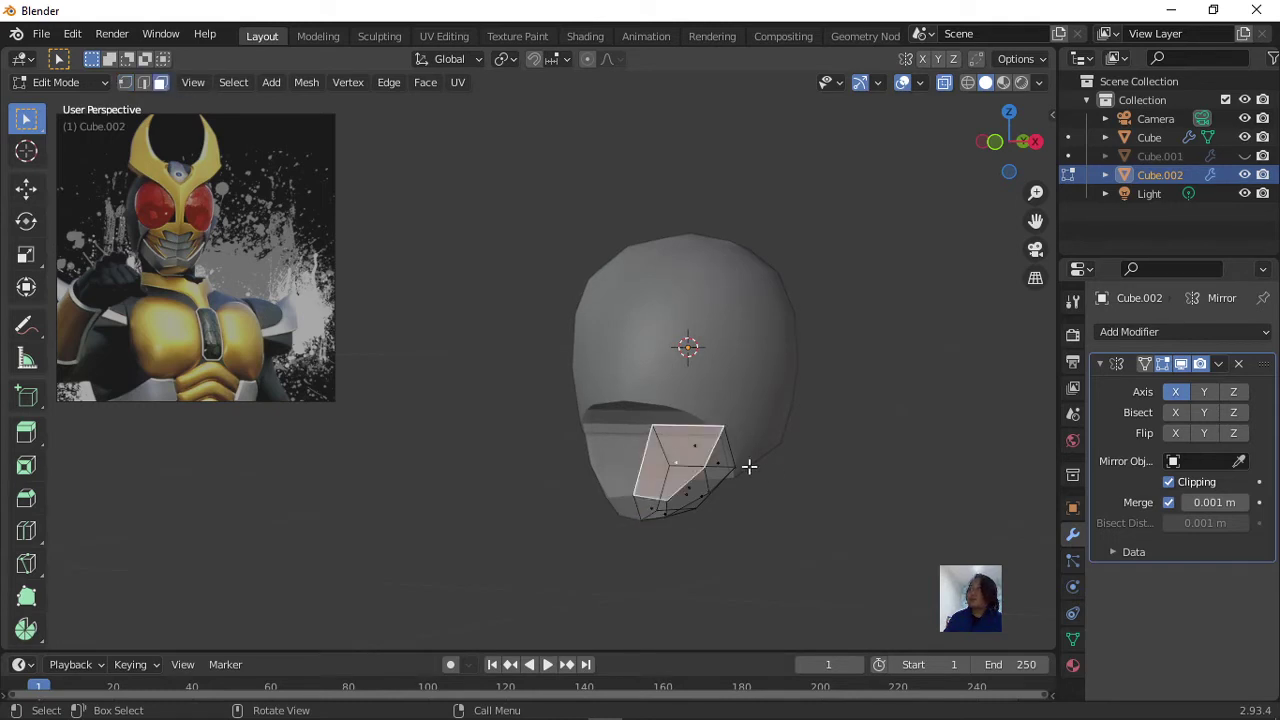
mouse_move(749, 466)
middle_mouse_down()
mouse_move(694, 466)
mouse_move(654, 568)
middle_mouse_up()
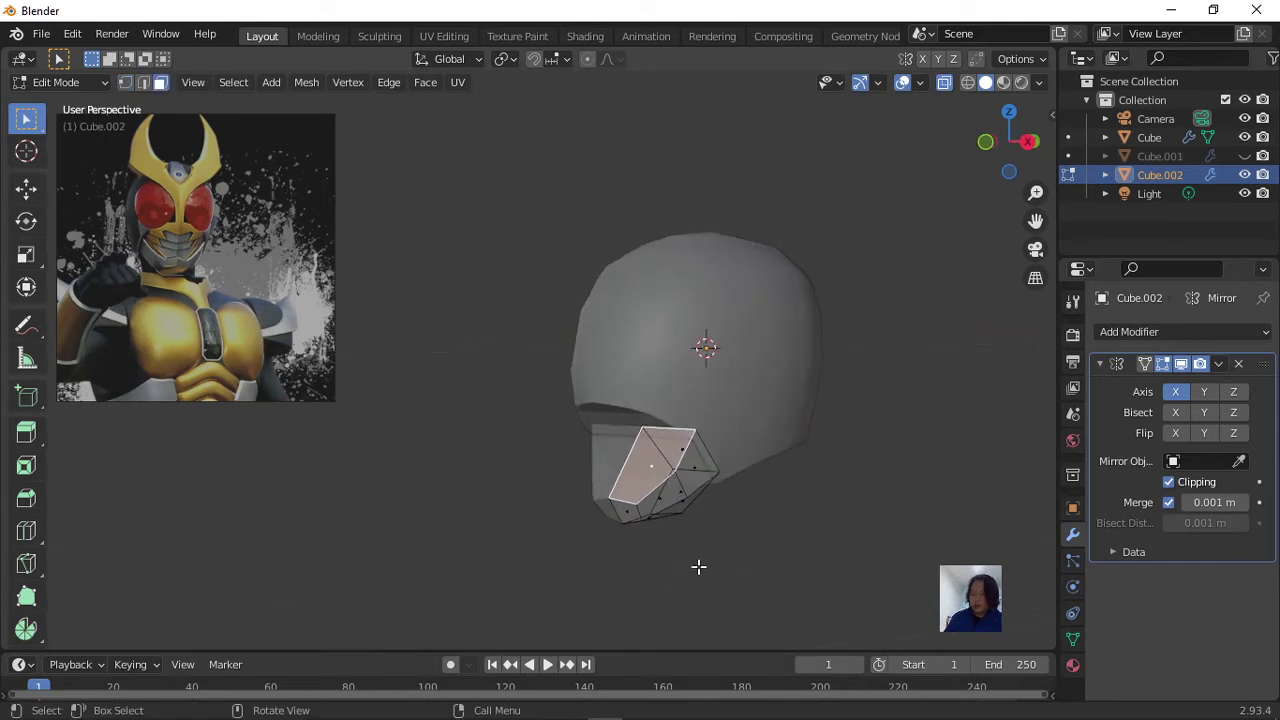
key("i")
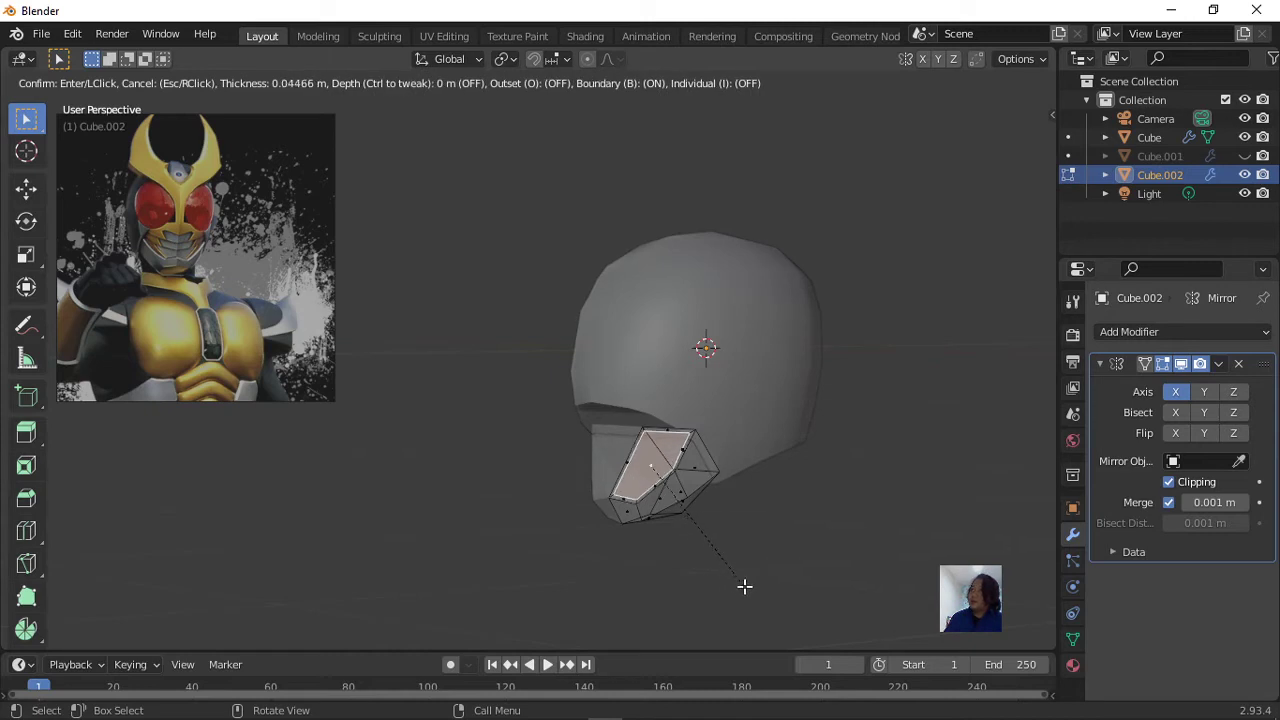
left_click(739, 586)
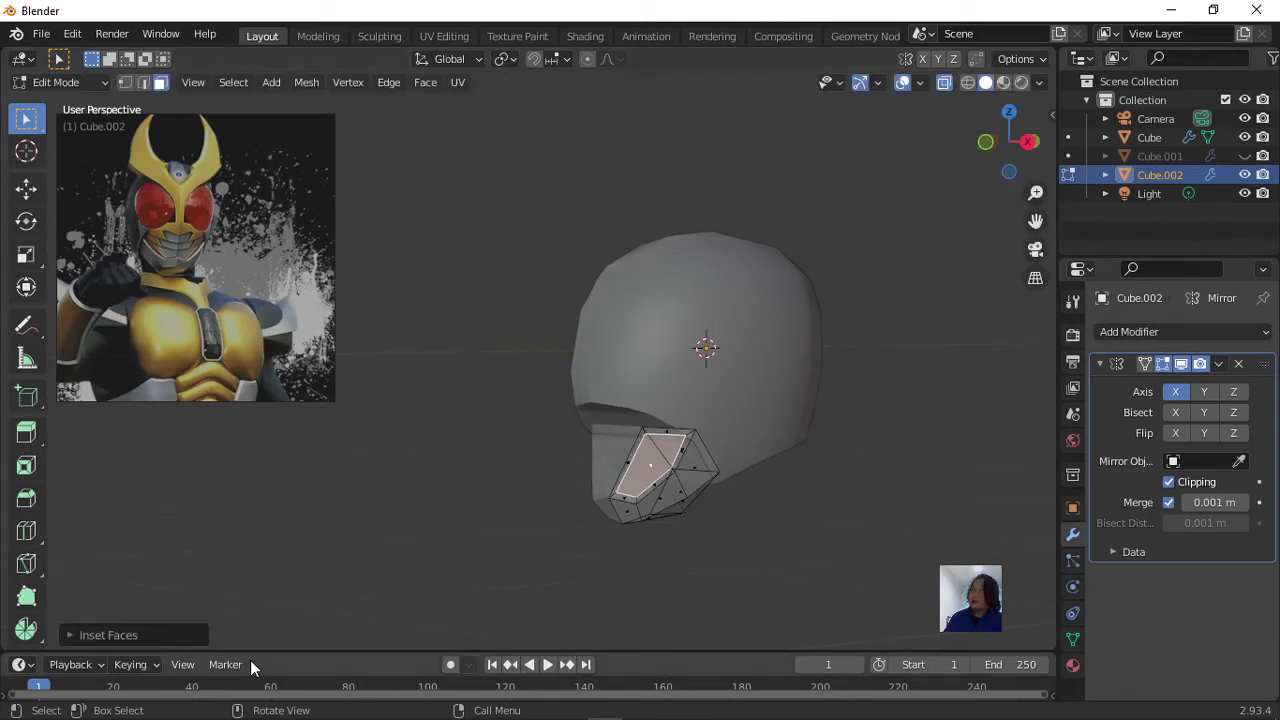
left_click(108, 635)
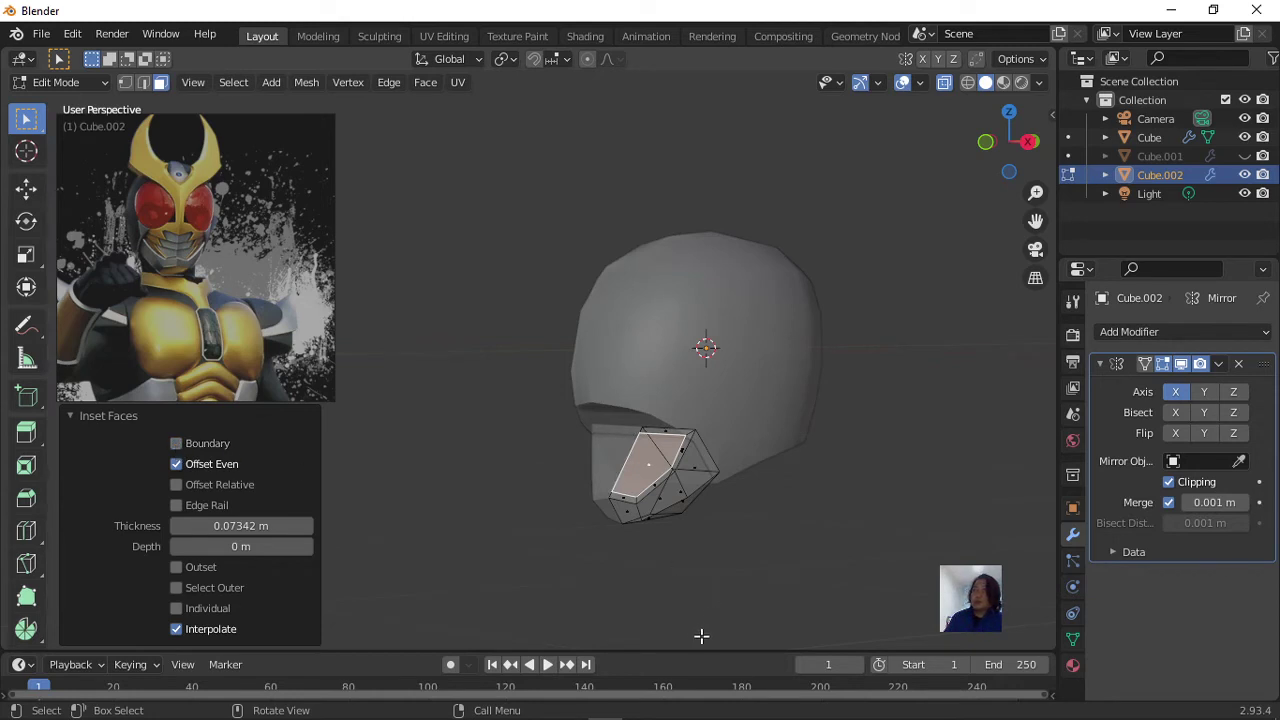
middle_click_drag(714, 523, 794, 554)
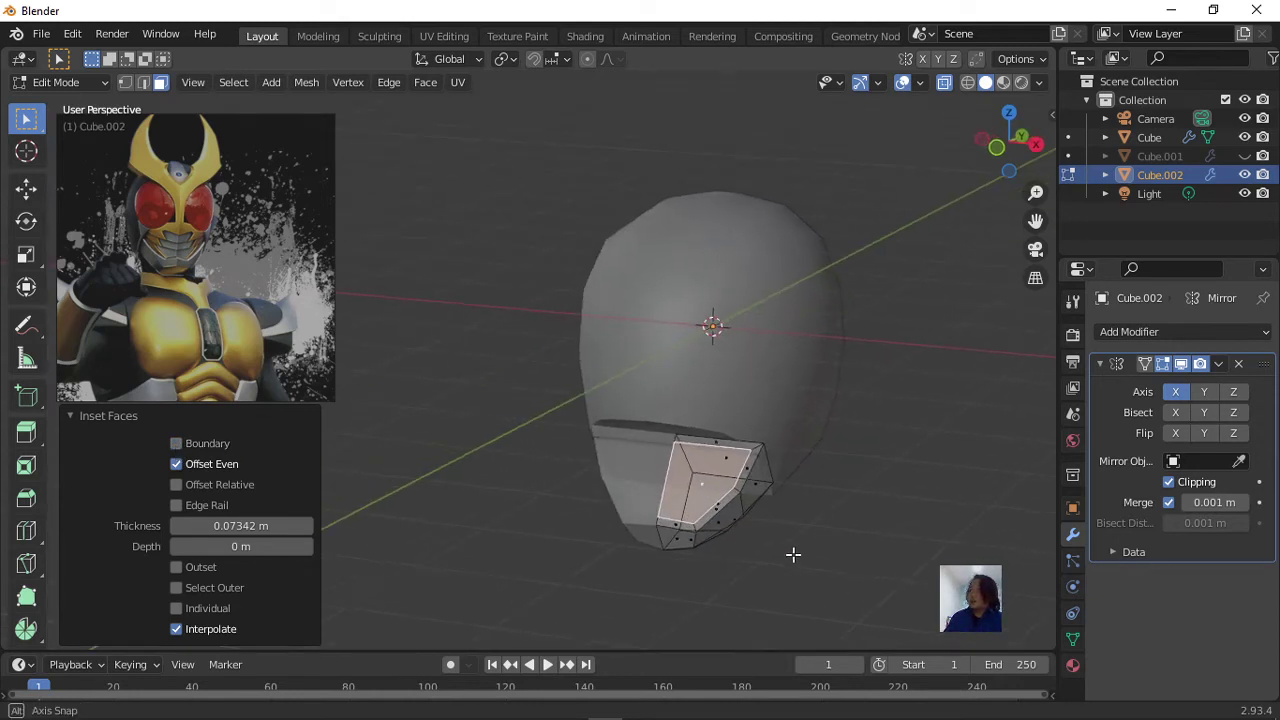
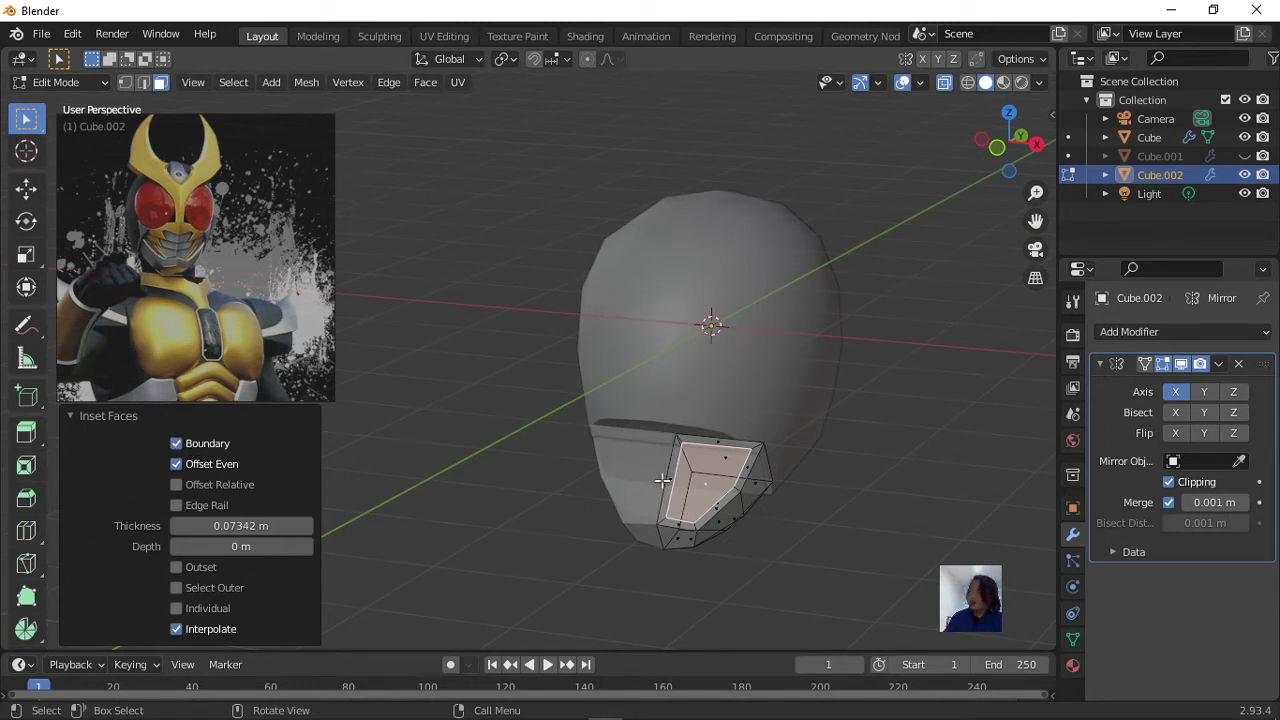
Redo the faceplate inset with Boundary off and push the inset face forward about 0.094 m.
left_click(176, 443)
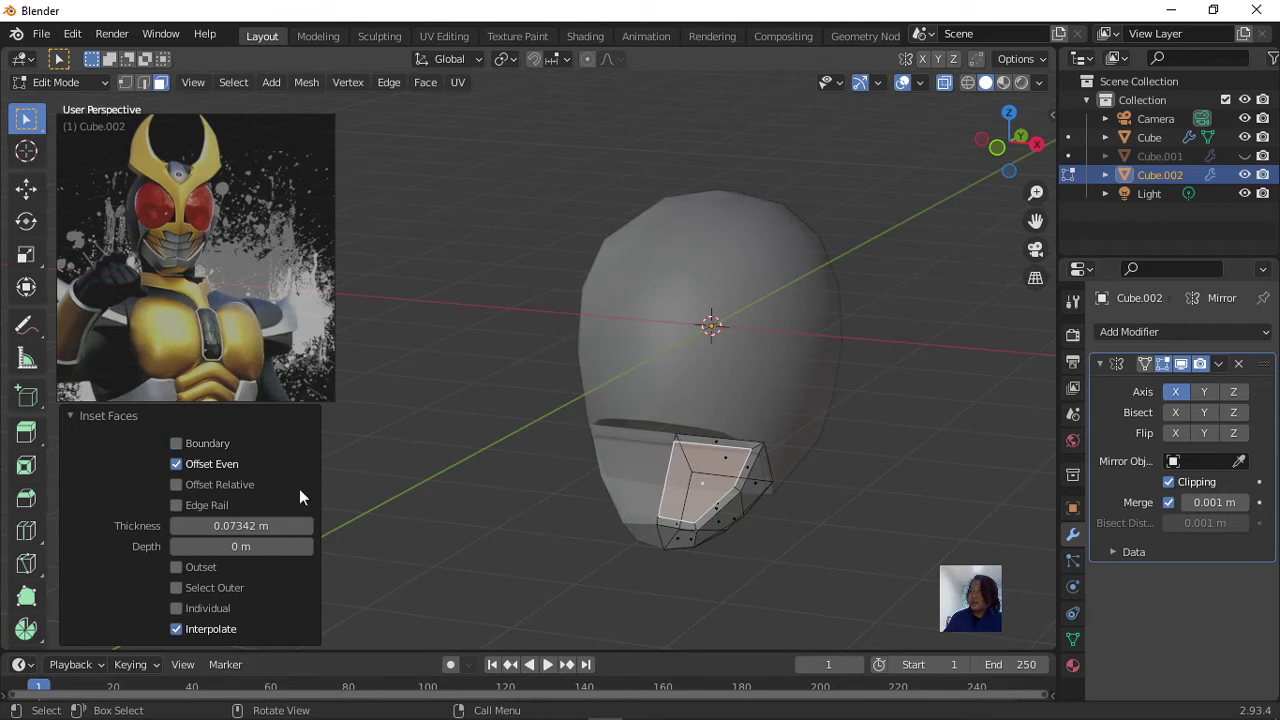
middle_click_drag(696, 481, 586, 489)
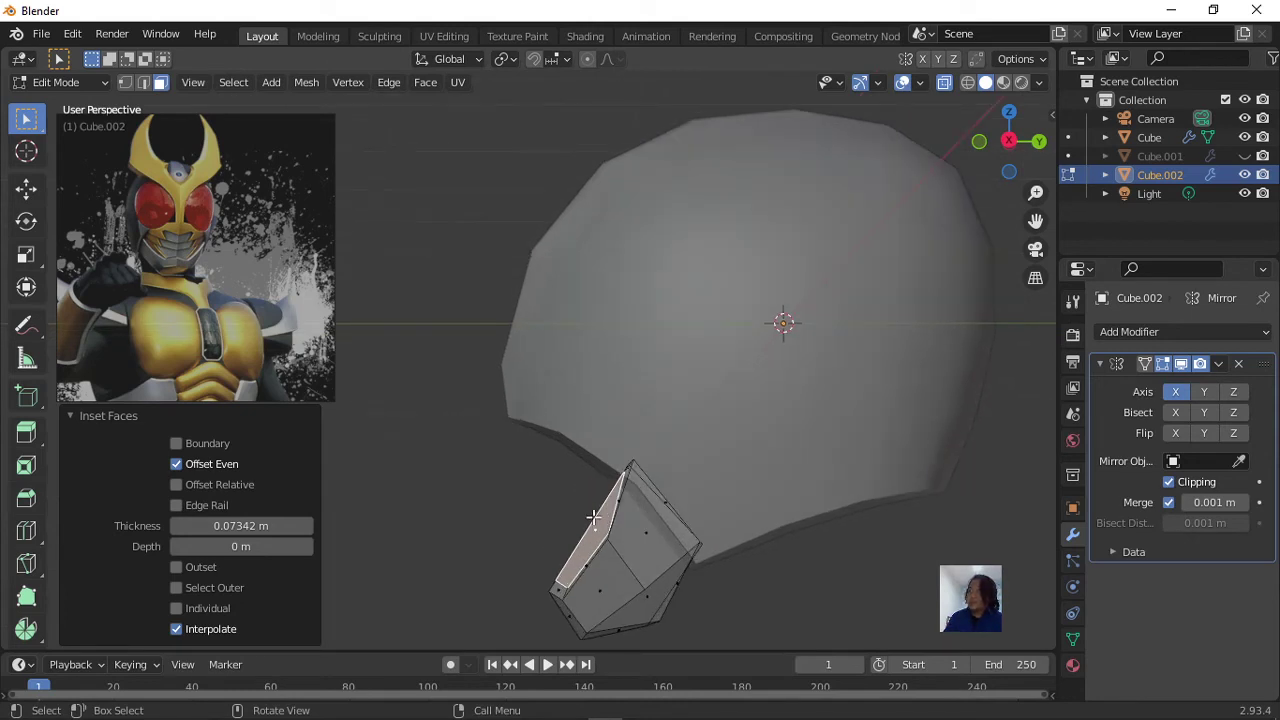
key("g")
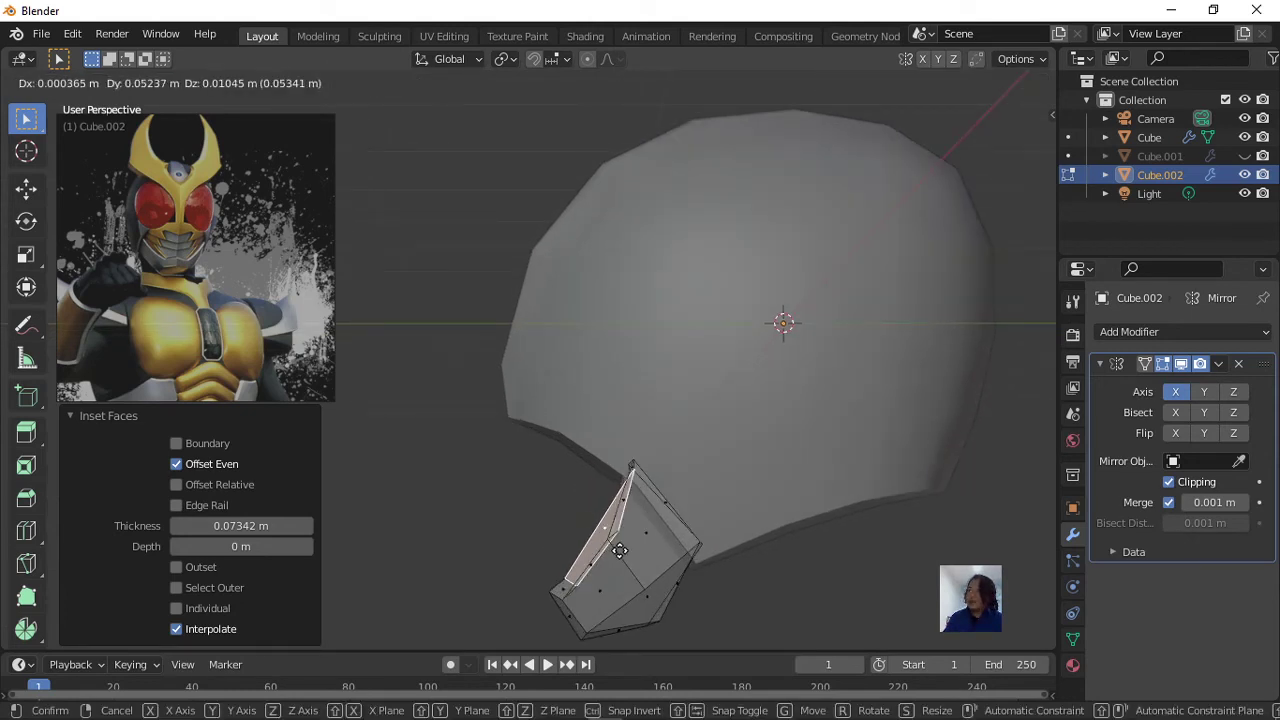
left_click(627, 553)
mouse_move(627, 553)
middle_mouse_down()
mouse_move(594, 531)
mouse_move(743, 545)
middle_mouse_up()
Return to Object Mode and turn X-Ray off so the helmet shows solid.
key("Tab")
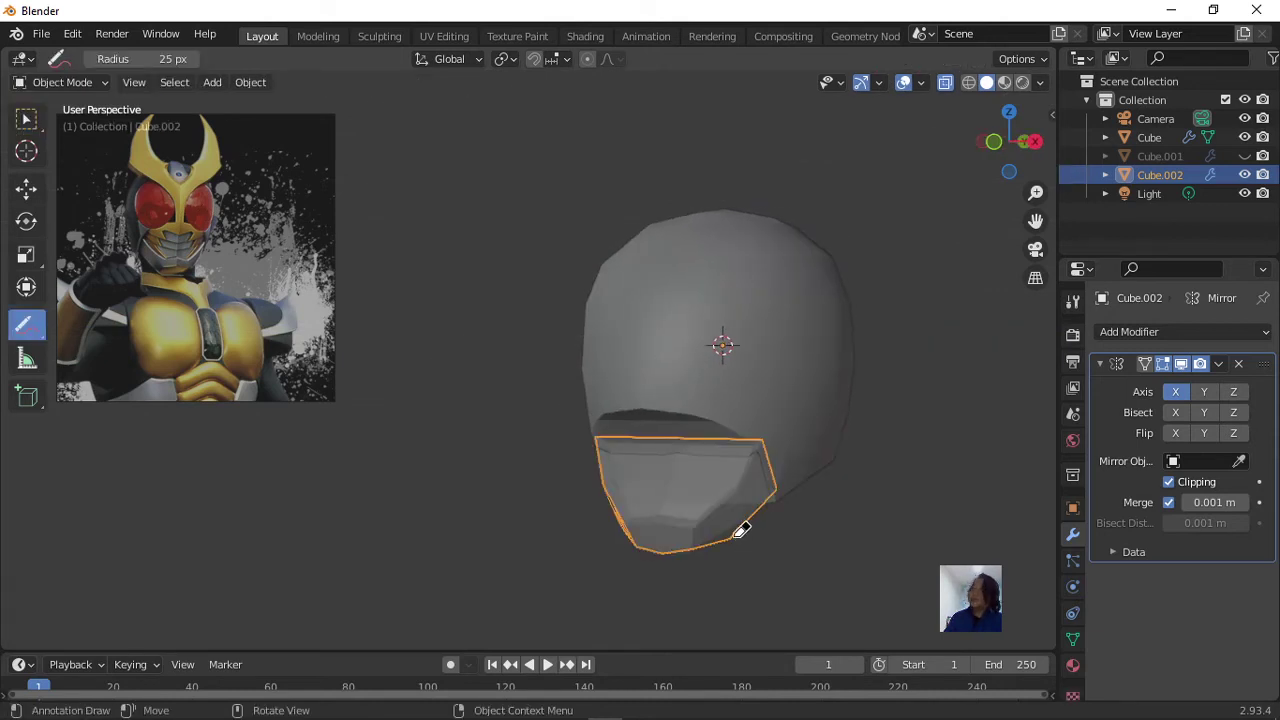
scroll(700, 525, "down", 4)
left_click(670, 512)
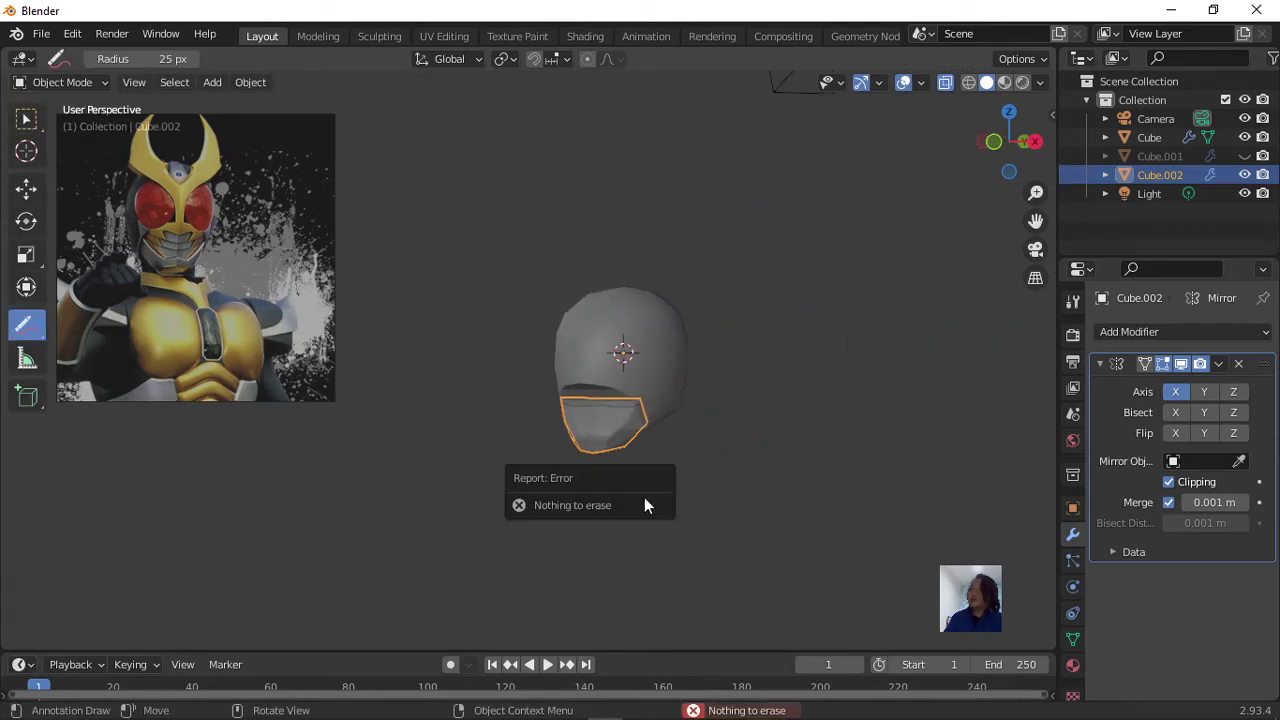
left_click(946, 84)
middle_click_drag(645, 435, 752, 543)
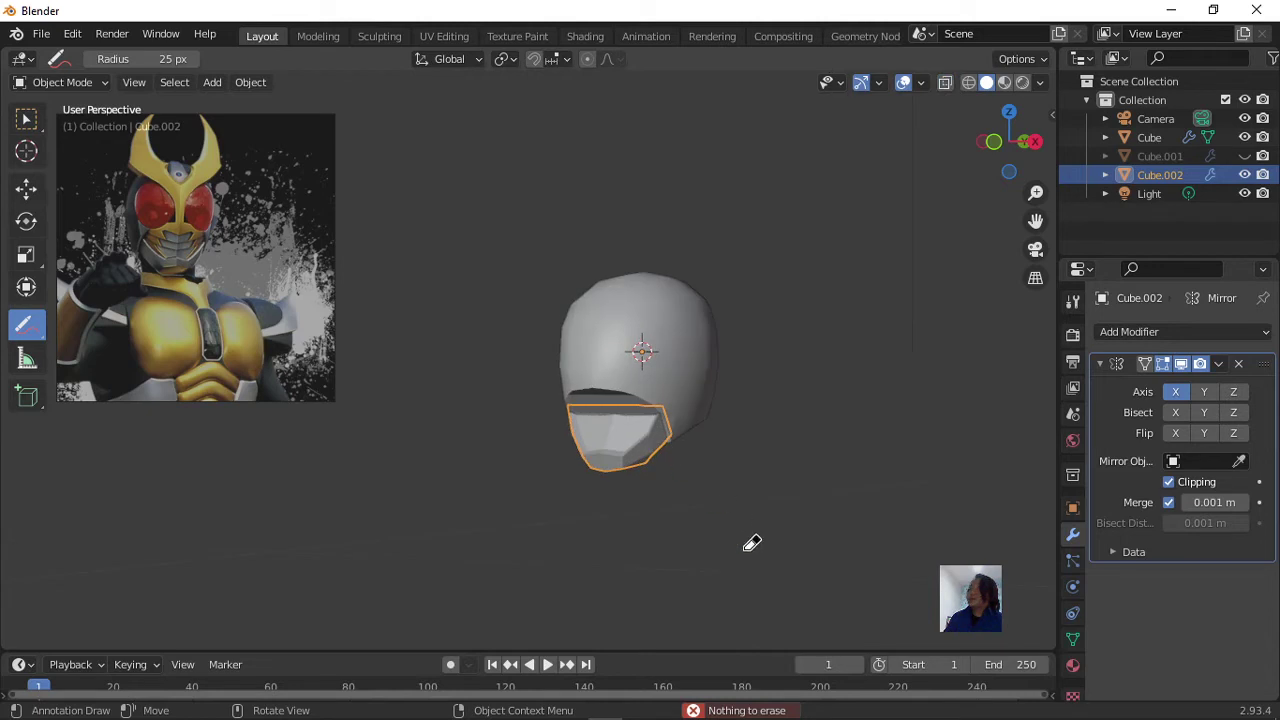
Switch to the Select Box tool and bring up the Add menu's mesh primitives.
left_click(24, 119)
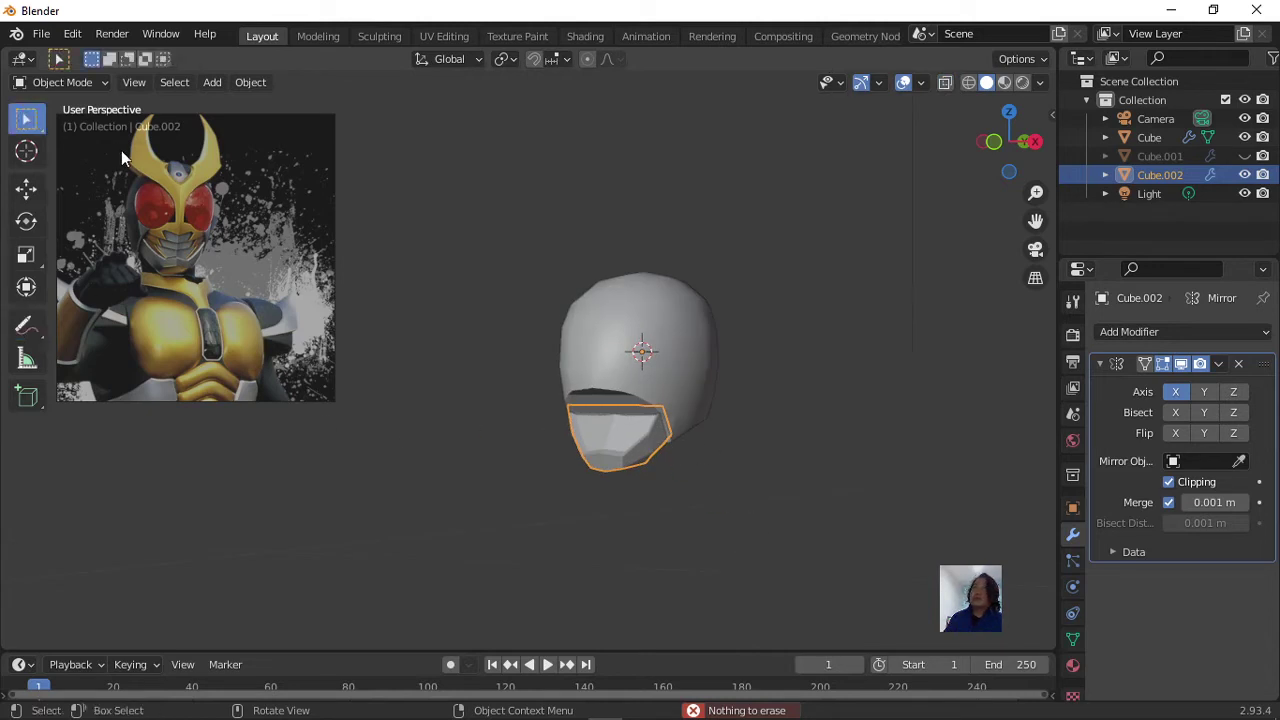
mouse_move(537, 437)
middle_mouse_down()
mouse_move(589, 449)
mouse_move(661, 516)
mouse_move(585, 527)
mouse_move(587, 484)
middle_mouse_up()
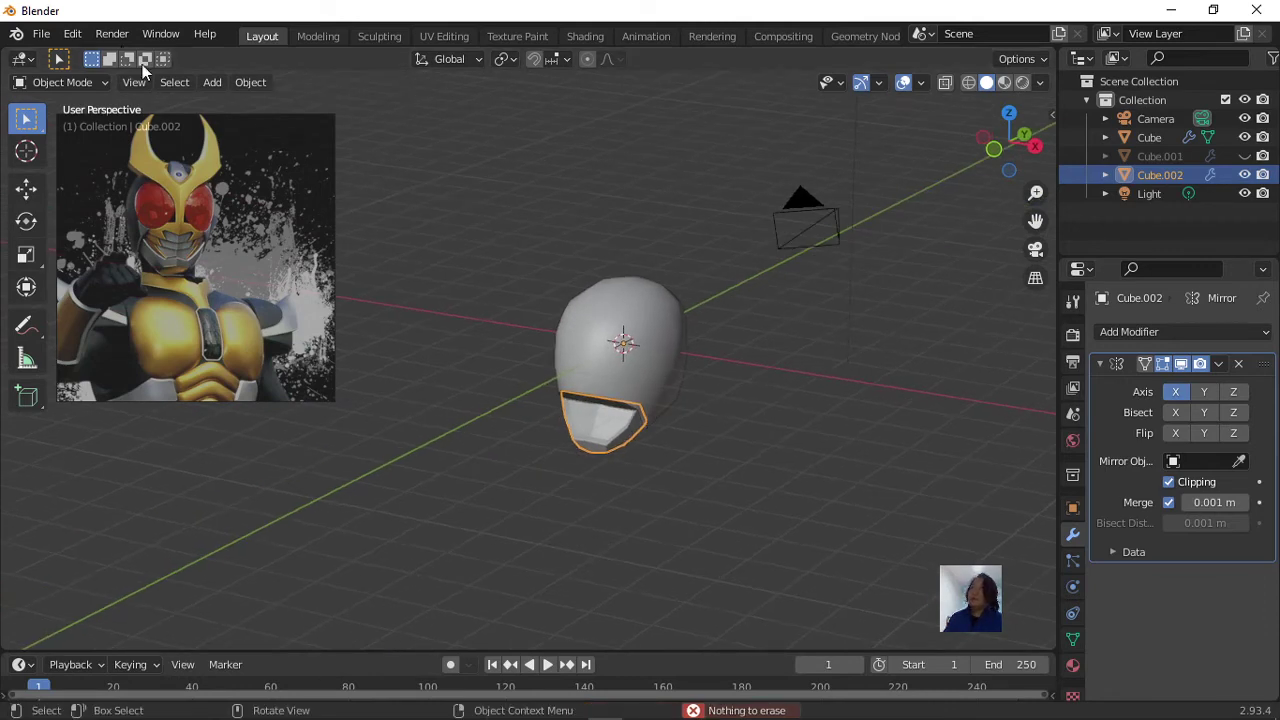
left_click(213, 80)
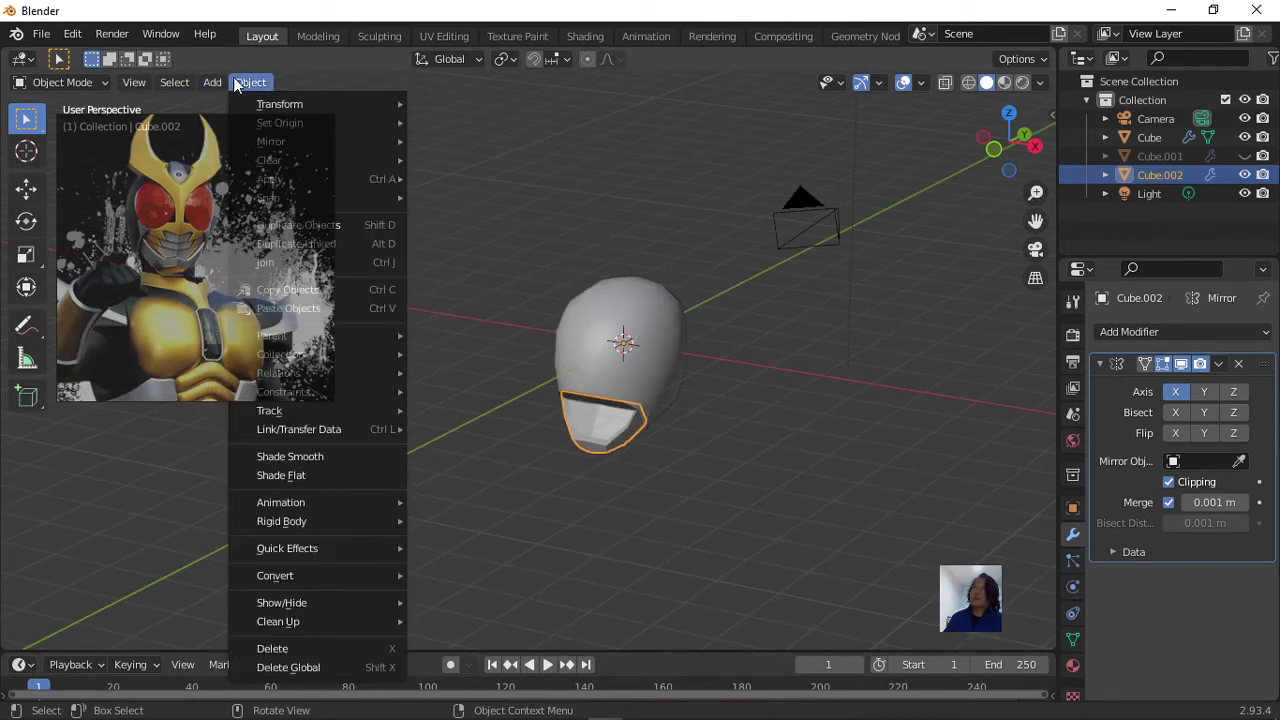
mouse_move(240, 104)
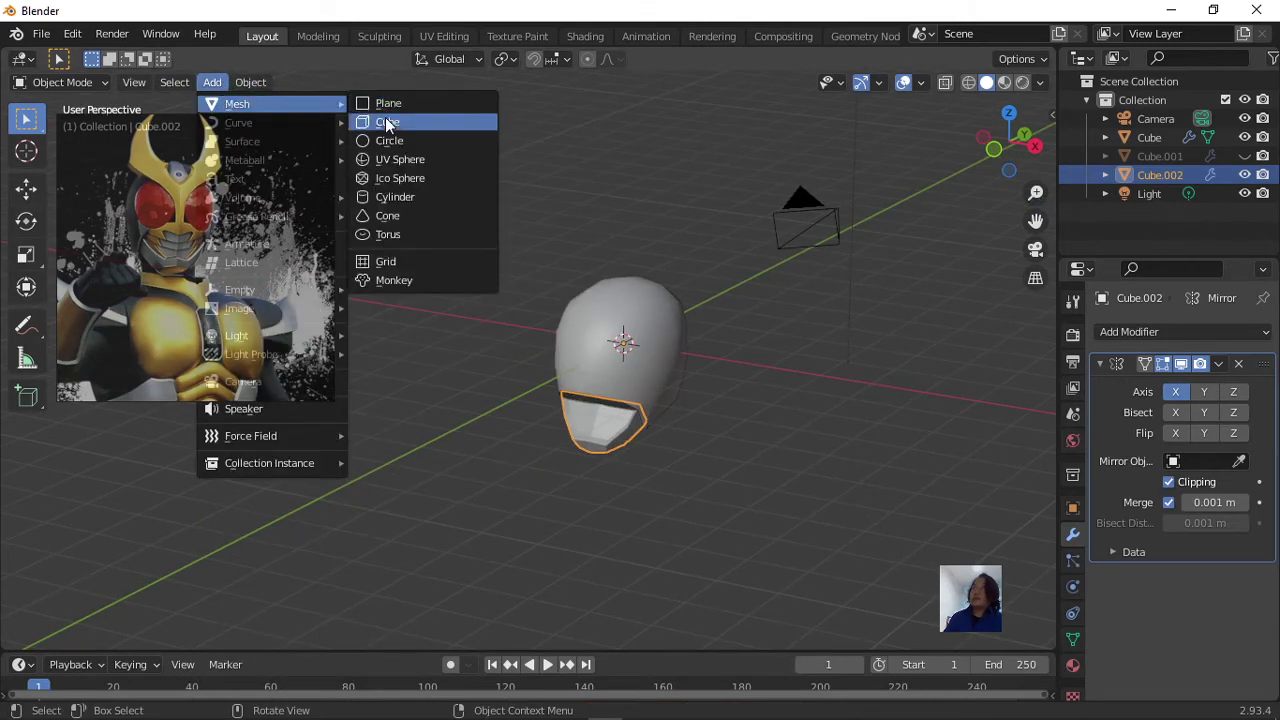
Add a cube at the origin and give it an X-axis Mirror modifier.
left_click(386, 122)
scroll(757, 405, "up", 4)
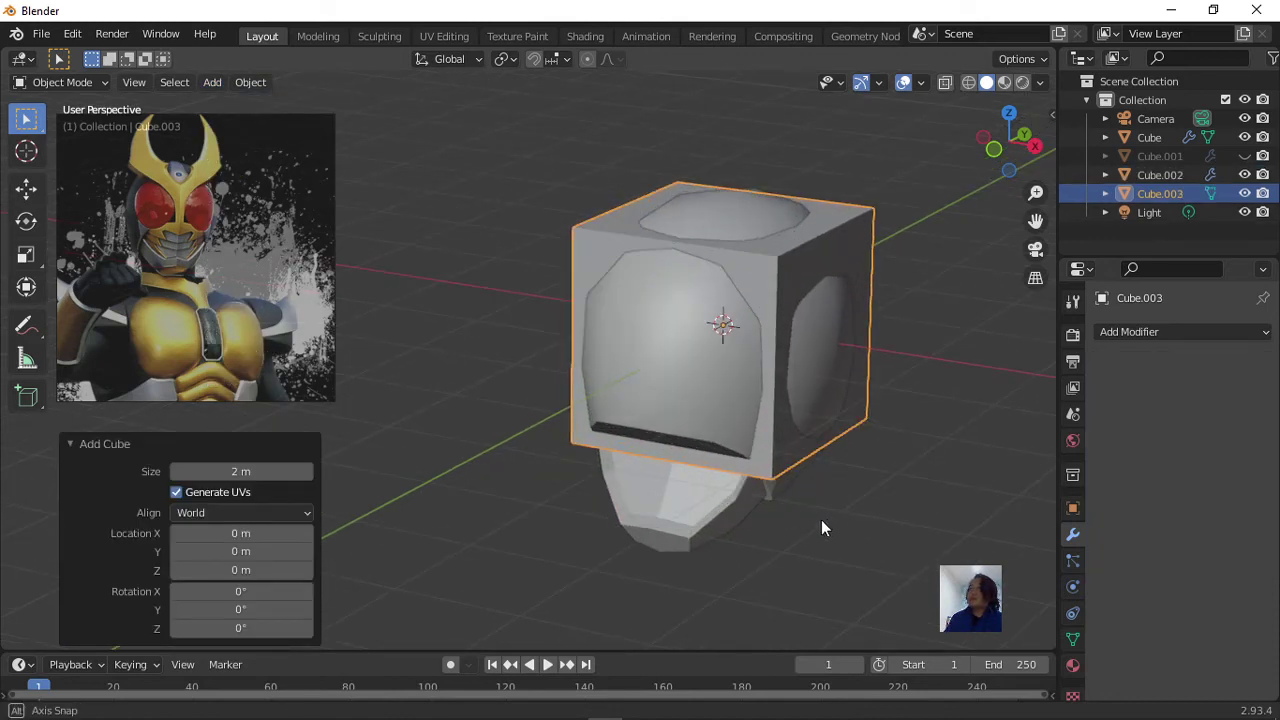
mouse_move(821, 519)
middle_mouse_down()
mouse_move(720, 505)
mouse_move(914, 489)
middle_mouse_up()
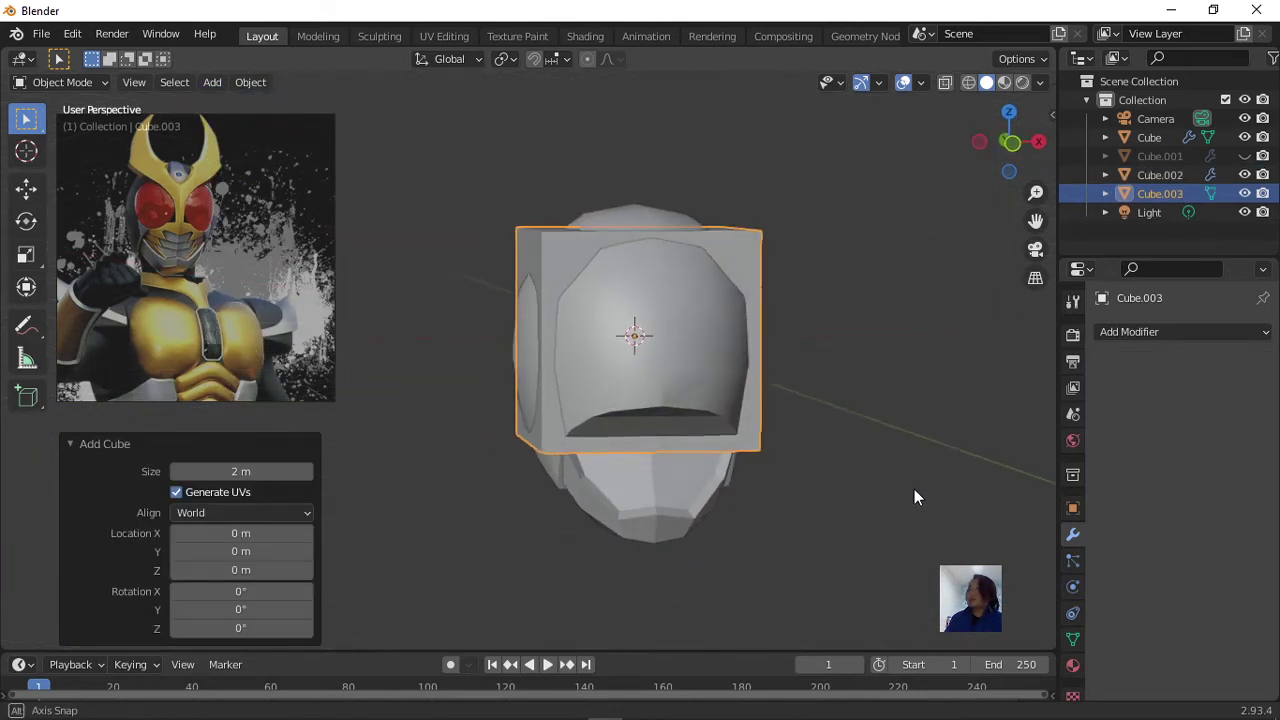
left_click(1119, 331)
left_click(905, 543)
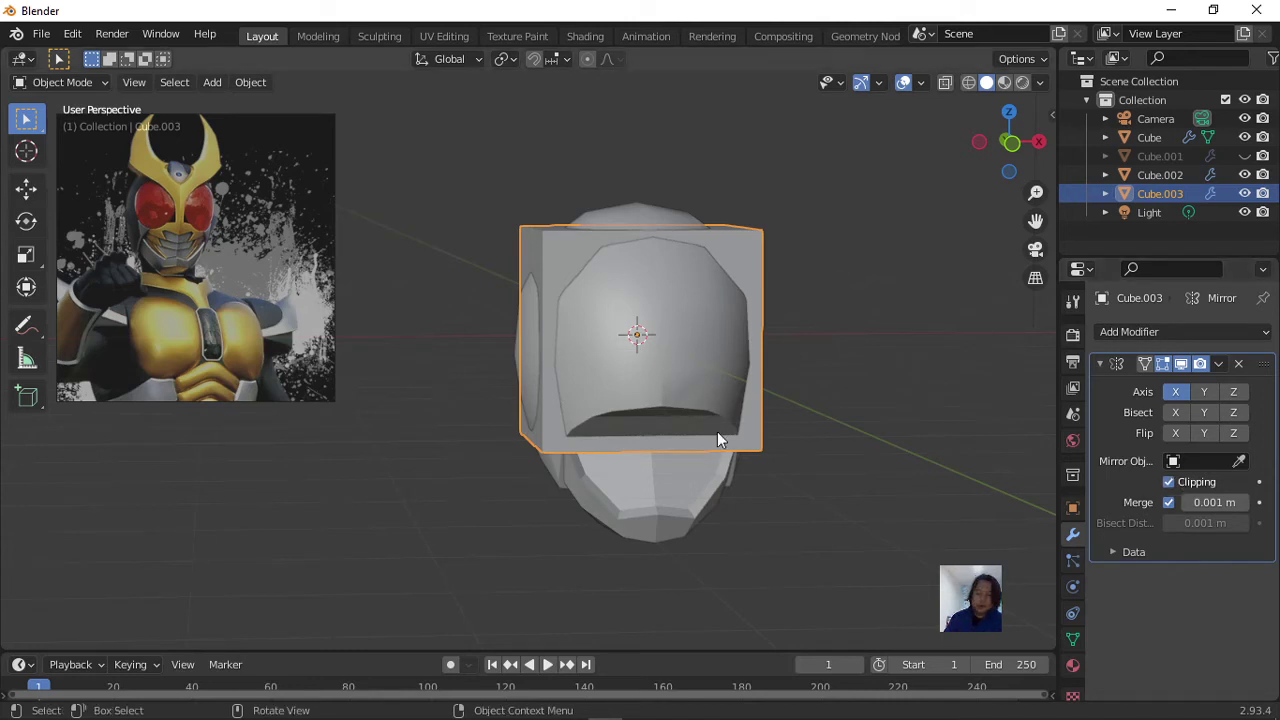
Enter Edit Mode on the new cube and select its left face.
key("Tab")
middle_click_drag(565, 334, 486, 268)
left_click(470, 253)
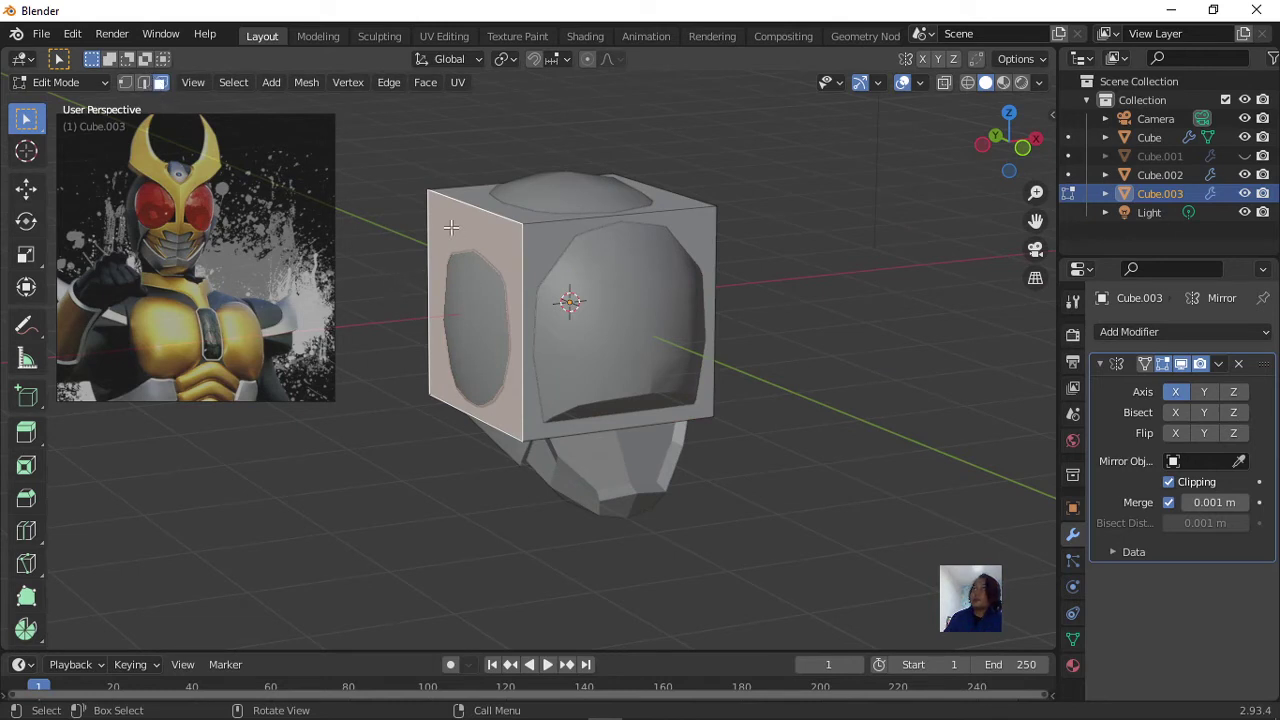
Delete the cube's left face.
left_click(578, 262)
left_click(478, 243)
key("x")
left_click(478, 243)
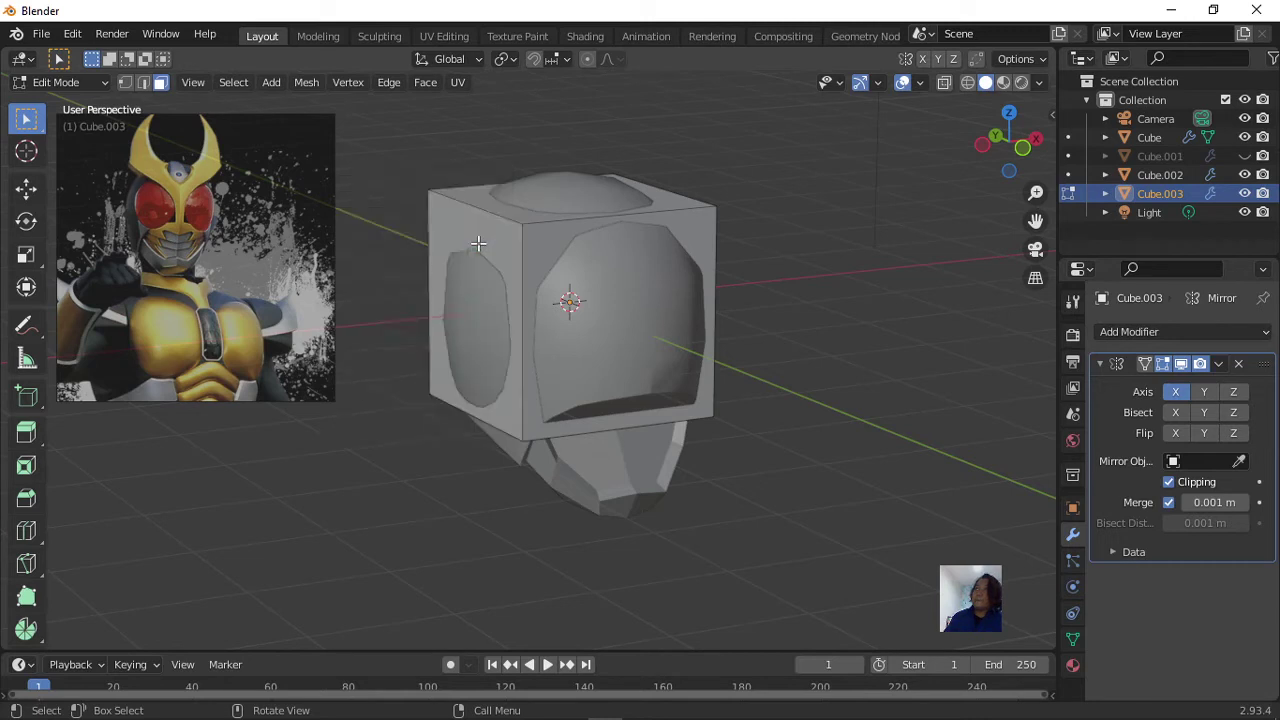
scroll(891, 437, "down", 3)
middle_click_drag(891, 437, 668, 428)
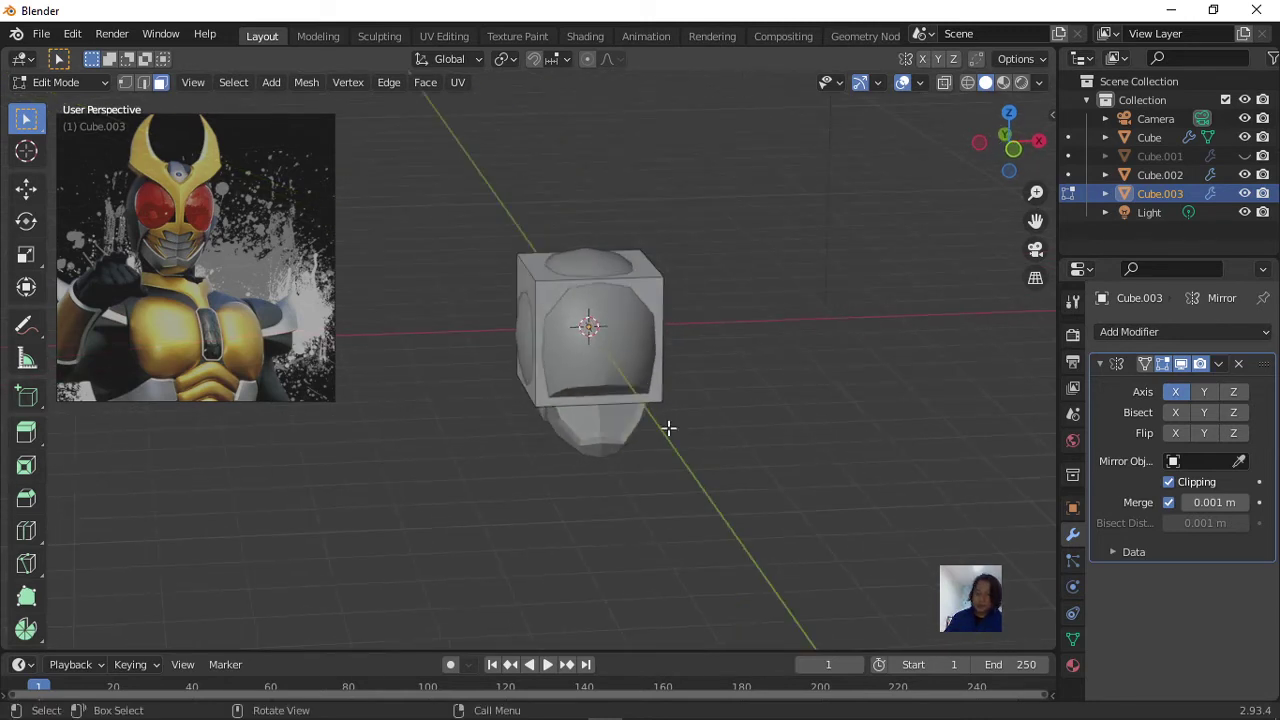
In vertex select, move the left-half vertices 1.7965 m along X onto the mirror plane.
left_click(125, 82)
mouse_move(461, 218)
left_mouse_down()
mouse_move(577, 479)
mouse_move(563, 486)
left_mouse_up()
key("g")
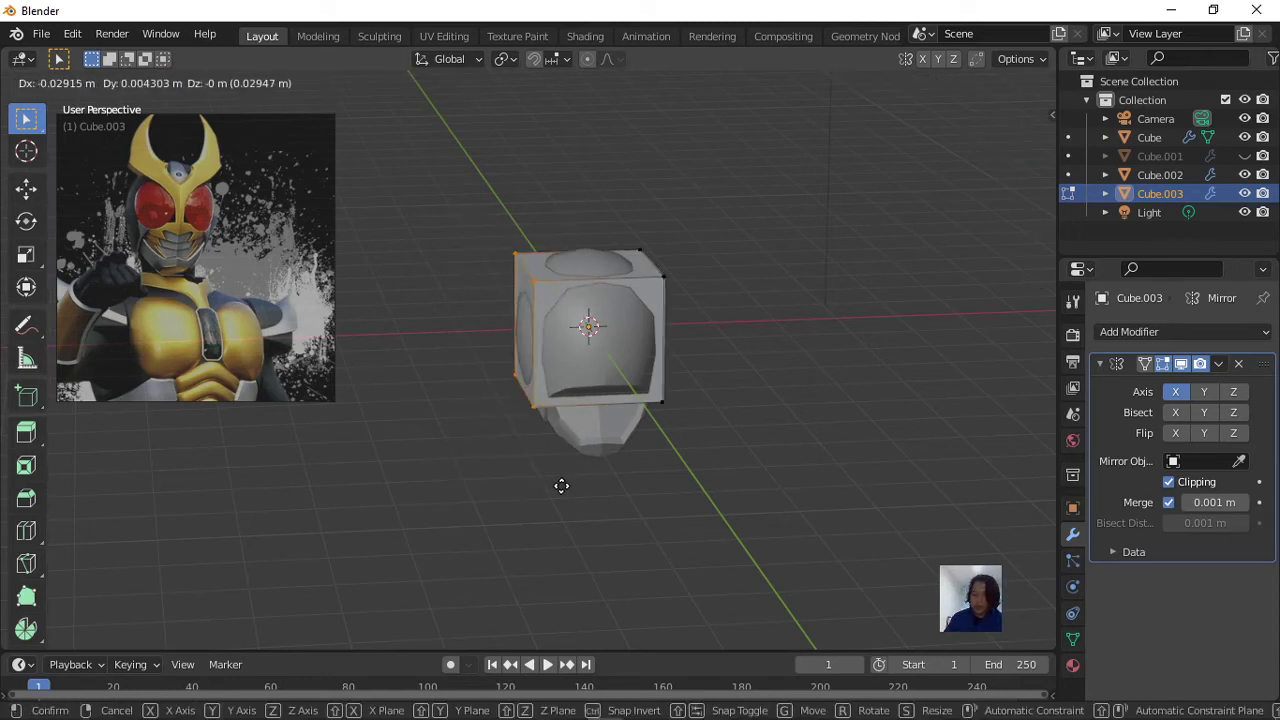
key("x")
left_click(677, 509)
mouse_move(677, 509)
middle_mouse_down()
mouse_move(743, 434)
mouse_move(820, 449)
mouse_move(810, 440)
mouse_move(822, 427)
mouse_move(797, 397)
mouse_move(661, 419)
mouse_move(578, 406)
middle_mouse_up()
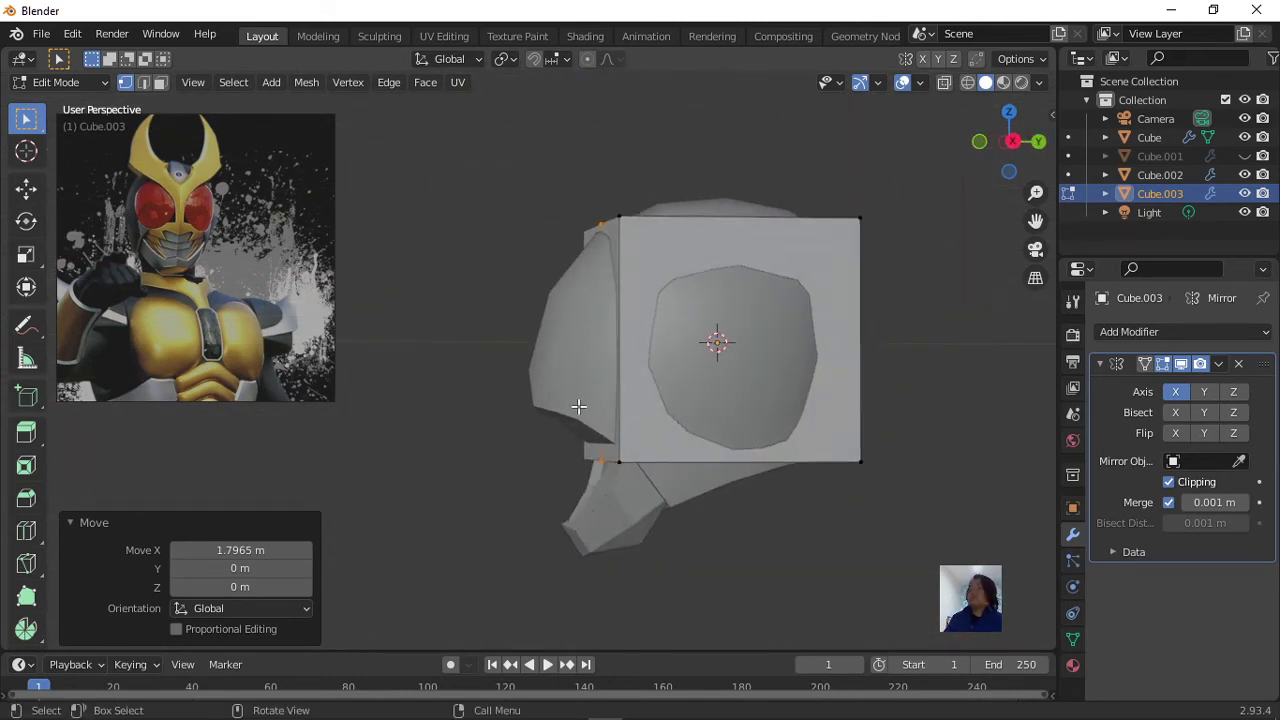
Turn X-Ray on, go to Right Ortho view, and move the lower-left corner vertices down-left.
left_click(945, 84)
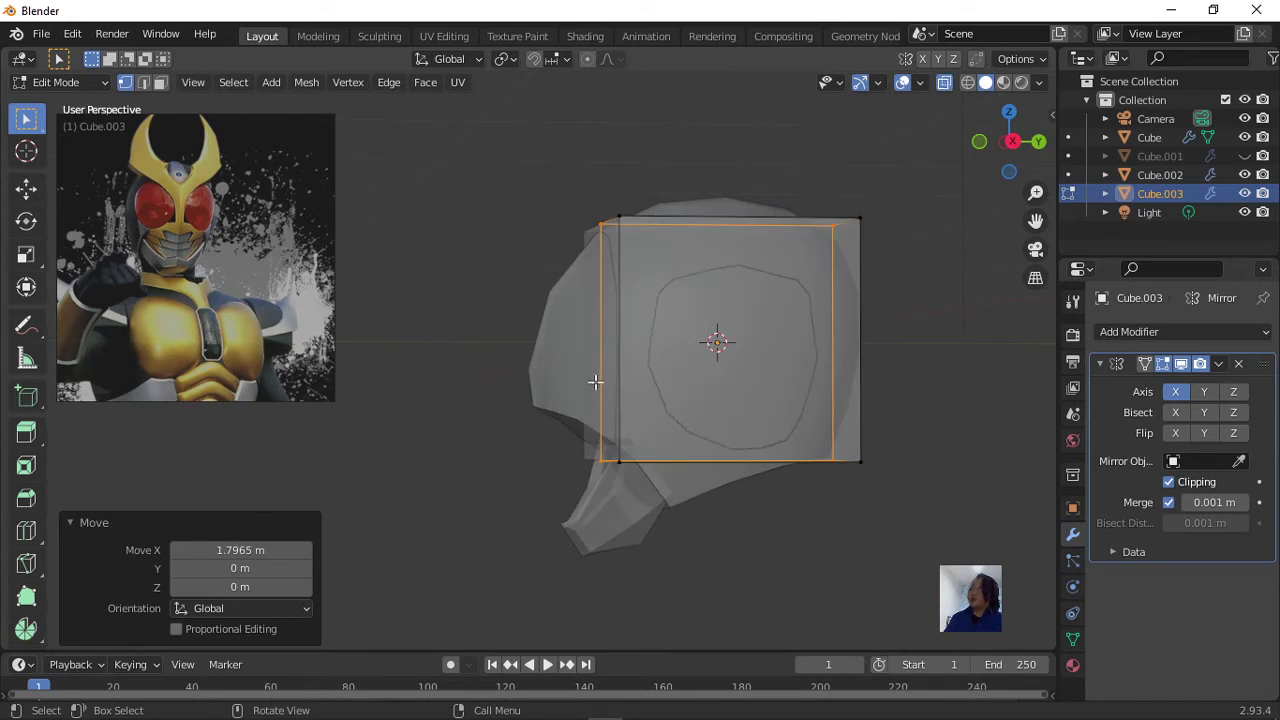
key("KP_3")
left_click_drag(498, 421, 622, 486)
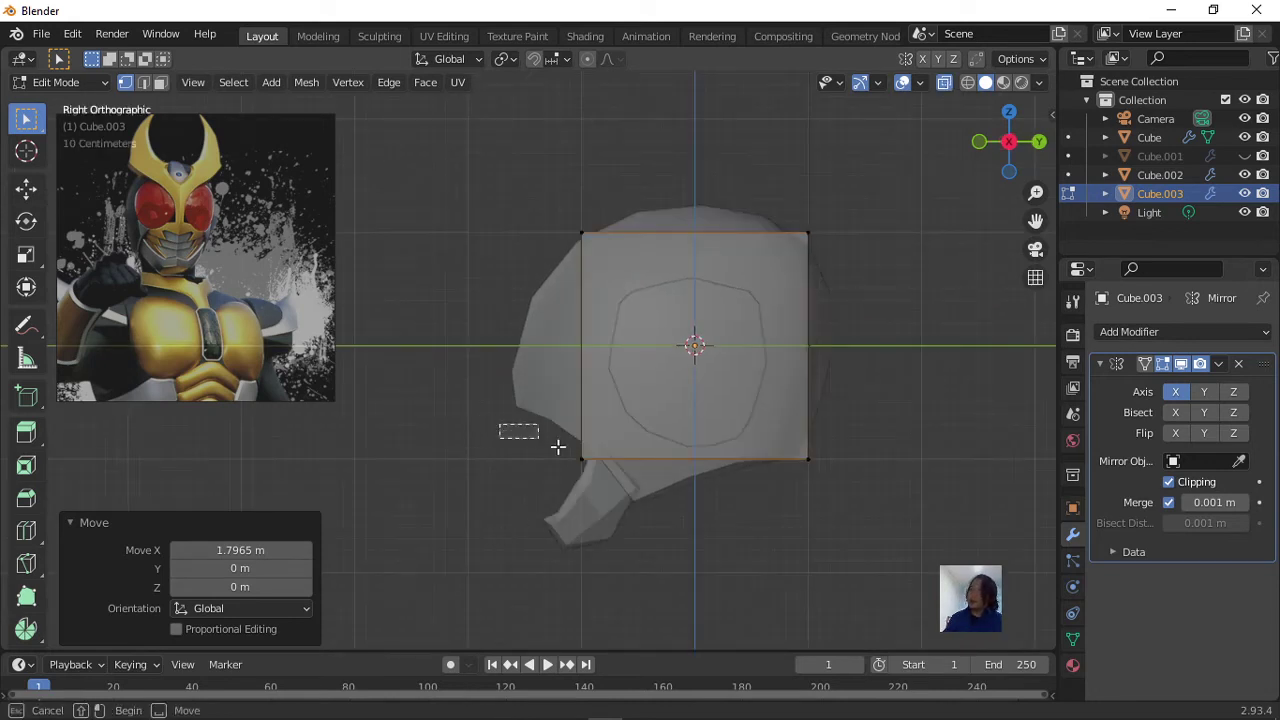
key("g")
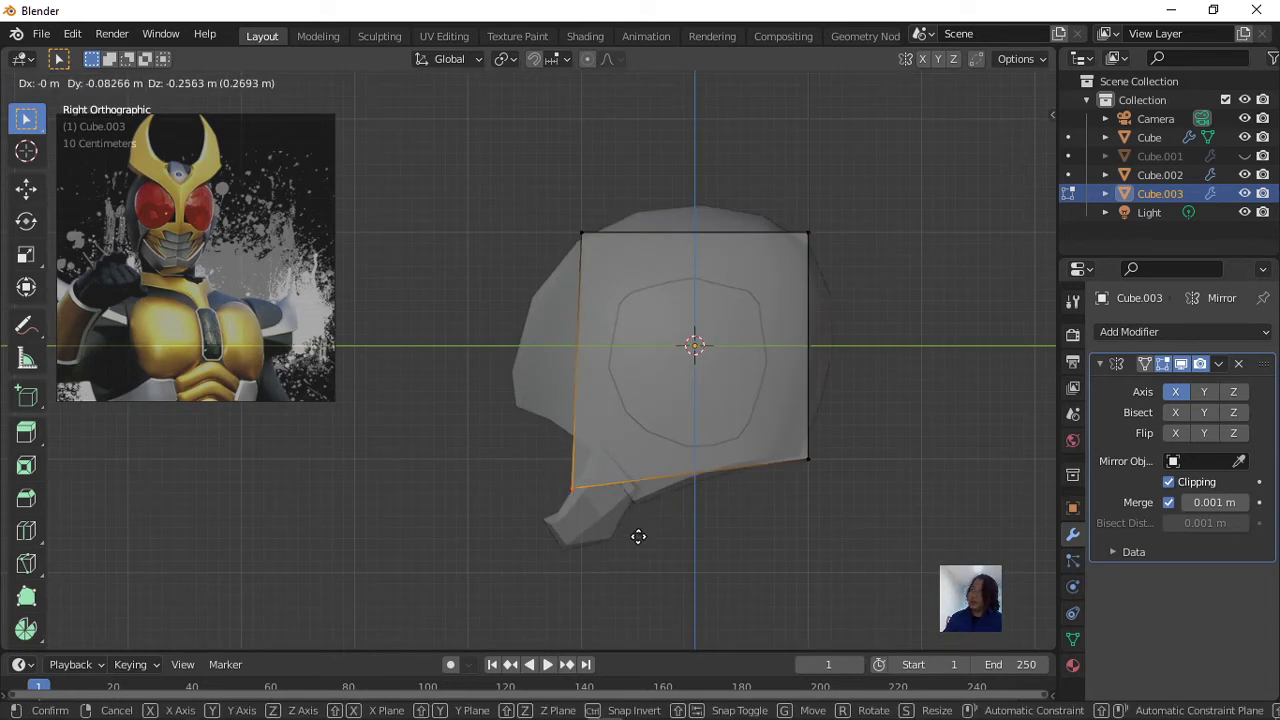
left_click(627, 567)
Move the top-left, top-right and remaining corner vertices to form a slanted panel, last -1.645 m in Y.
left_click_drag(525, 195, 600, 255)
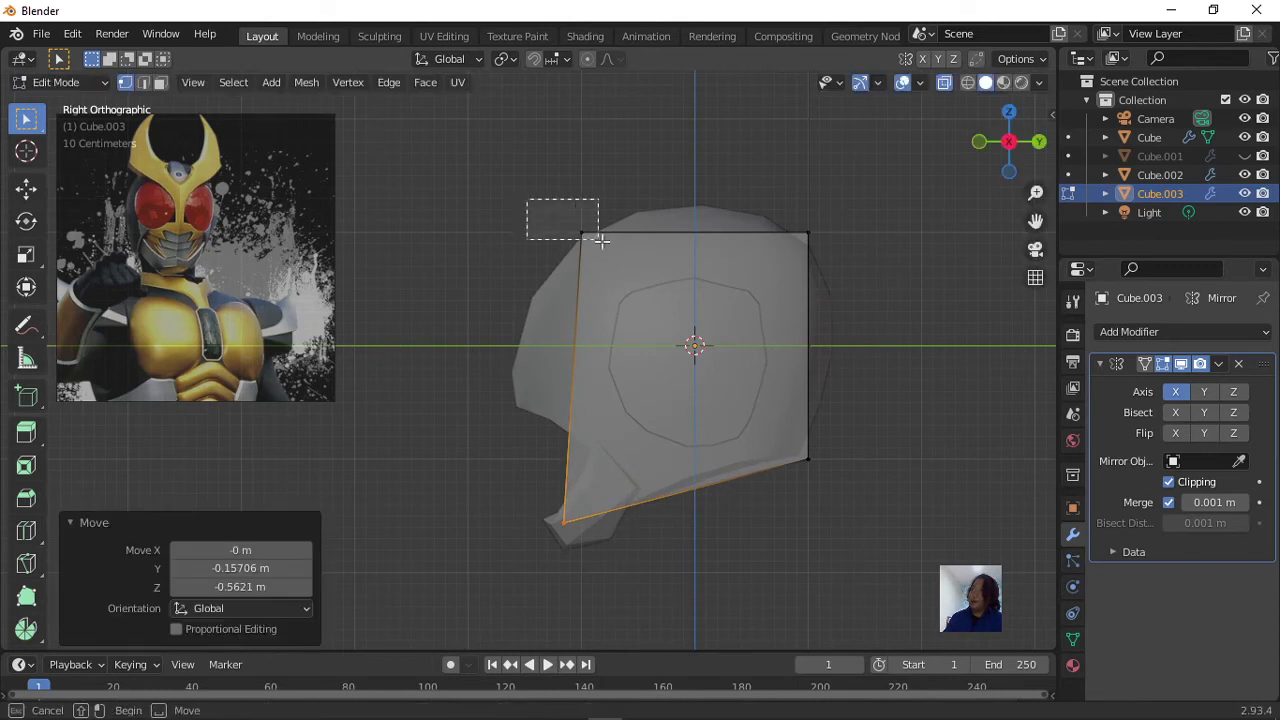
key("g")
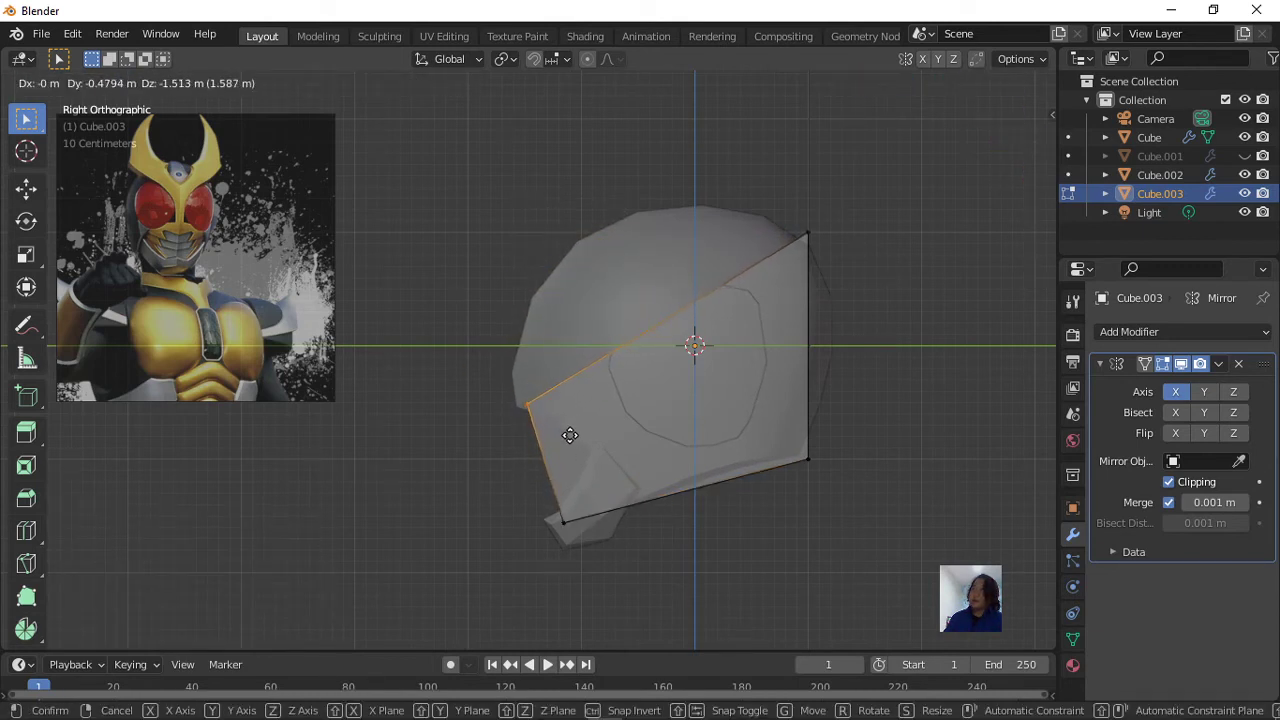
left_click(567, 433)
left_click_drag(762, 210, 840, 288)
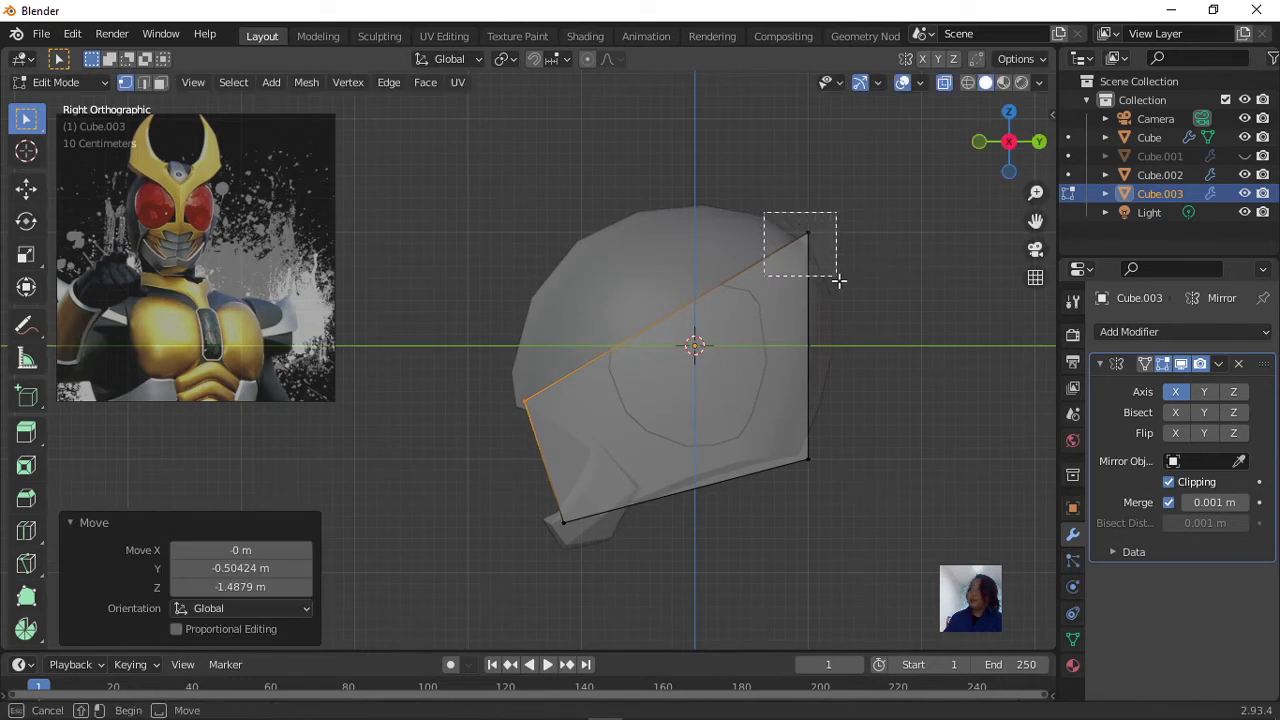
key("g")
left_click(662, 434)
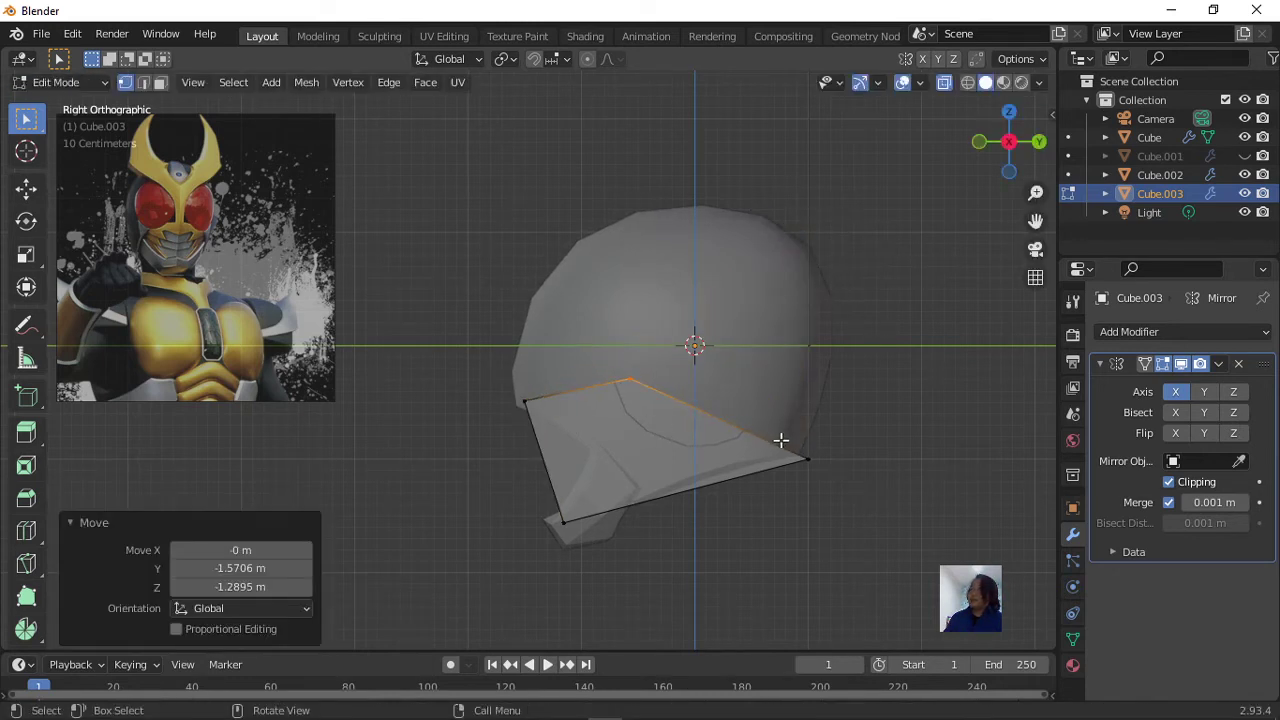
left_click_drag(788, 420, 848, 512)
key("g")
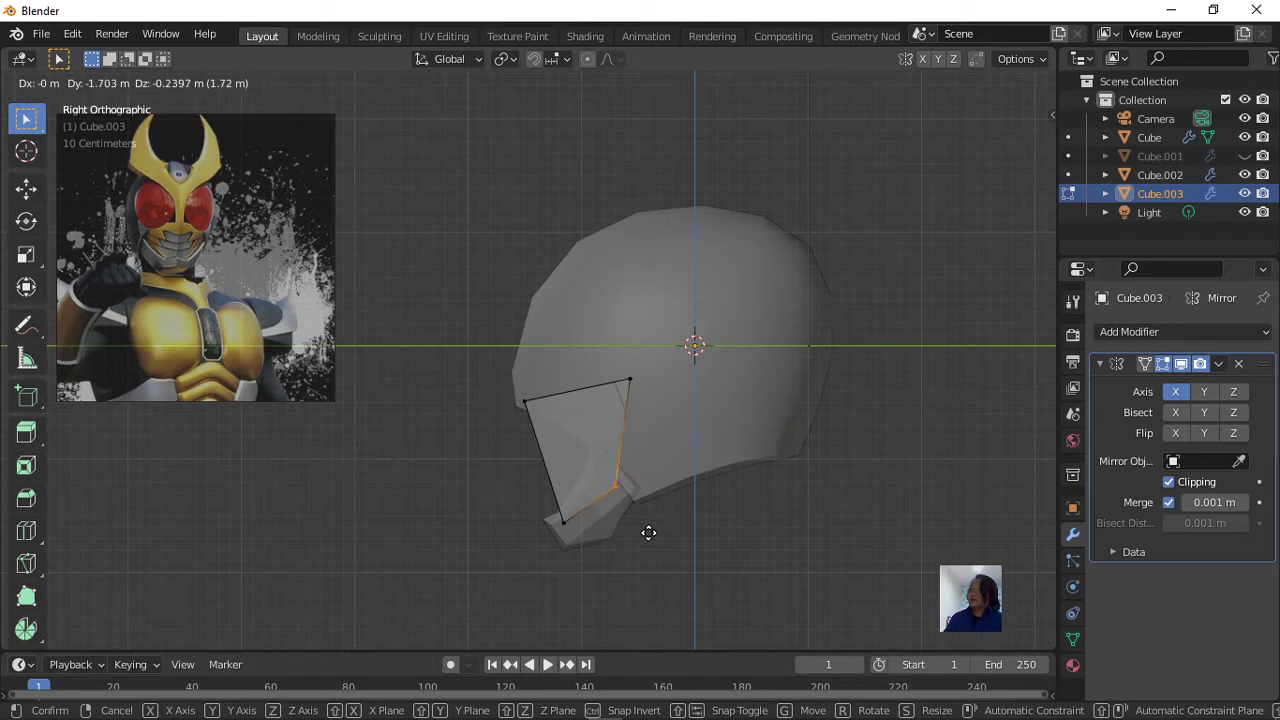
left_click(655, 519)
scroll(528, 497, "down", 2)
mouse_move(528, 497)
middle_mouse_down()
mouse_move(686, 520)
mouse_move(737, 494)
mouse_move(557, 513)
mouse_move(697, 520)
mouse_move(732, 498)
middle_mouse_up()
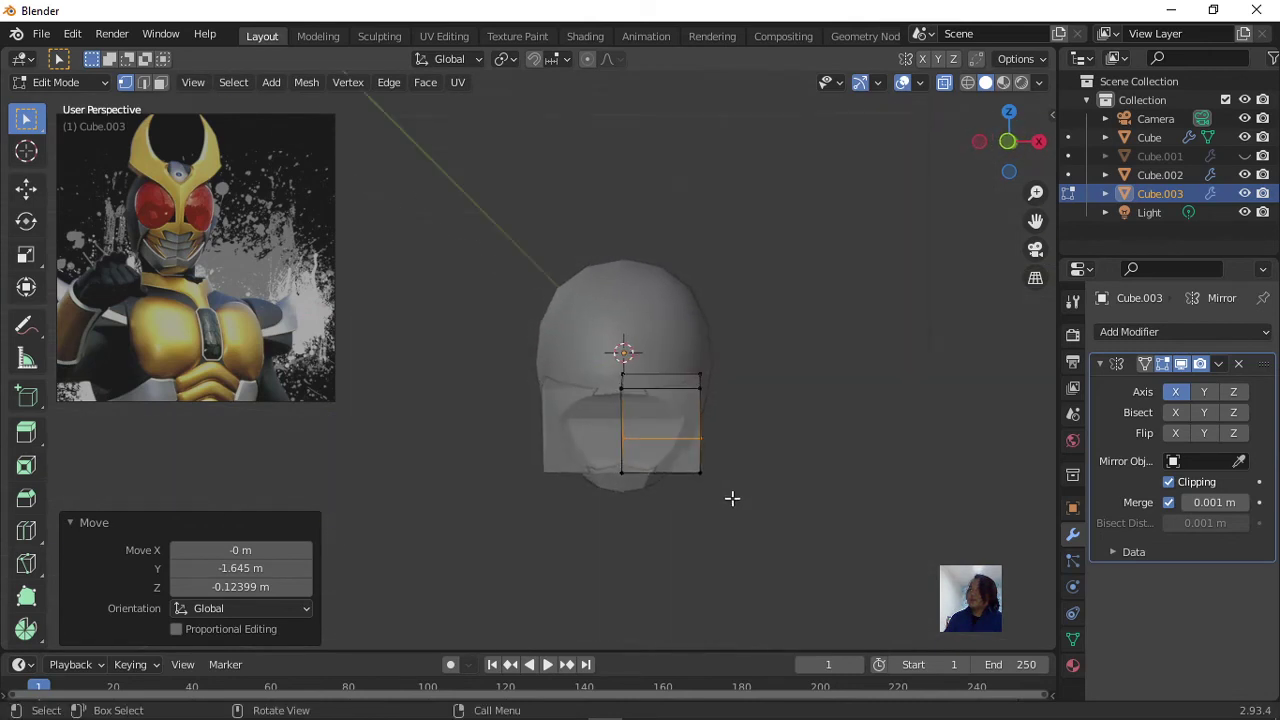
Pull the panel's four right-side vertices inward to fit the face opening.
left_click(717, 389)
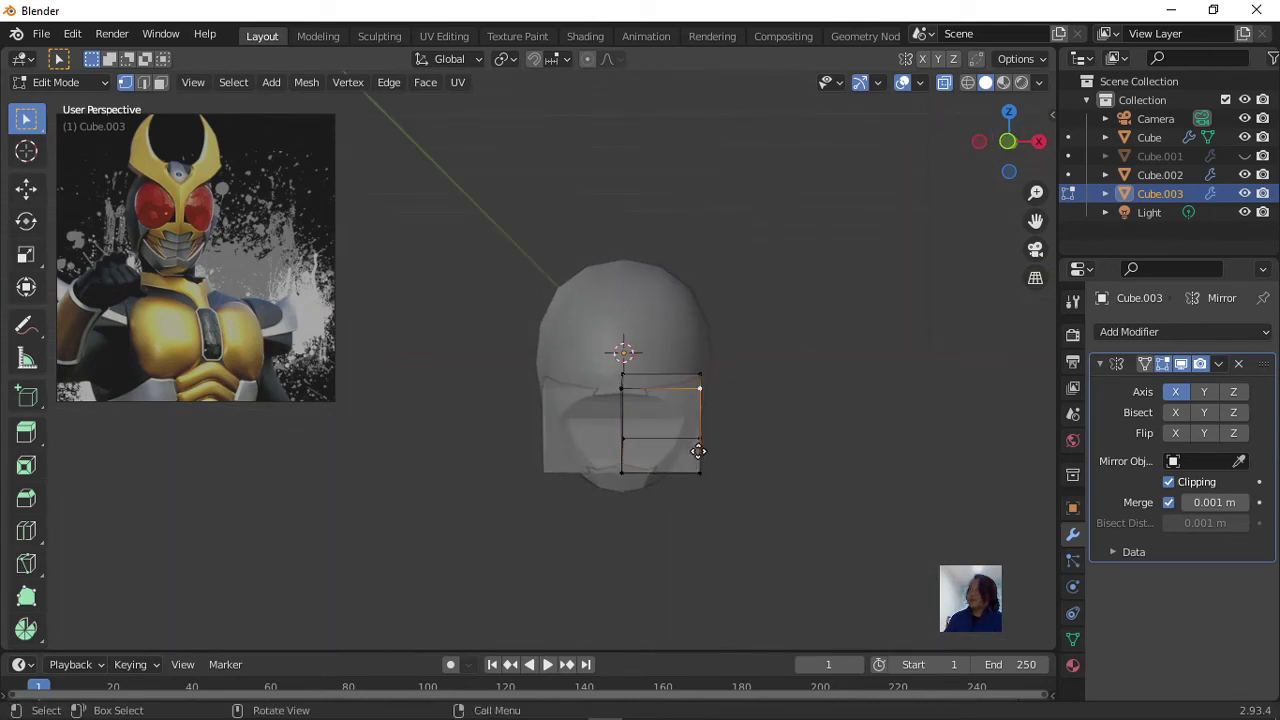
key("g")
left_click(673, 454)
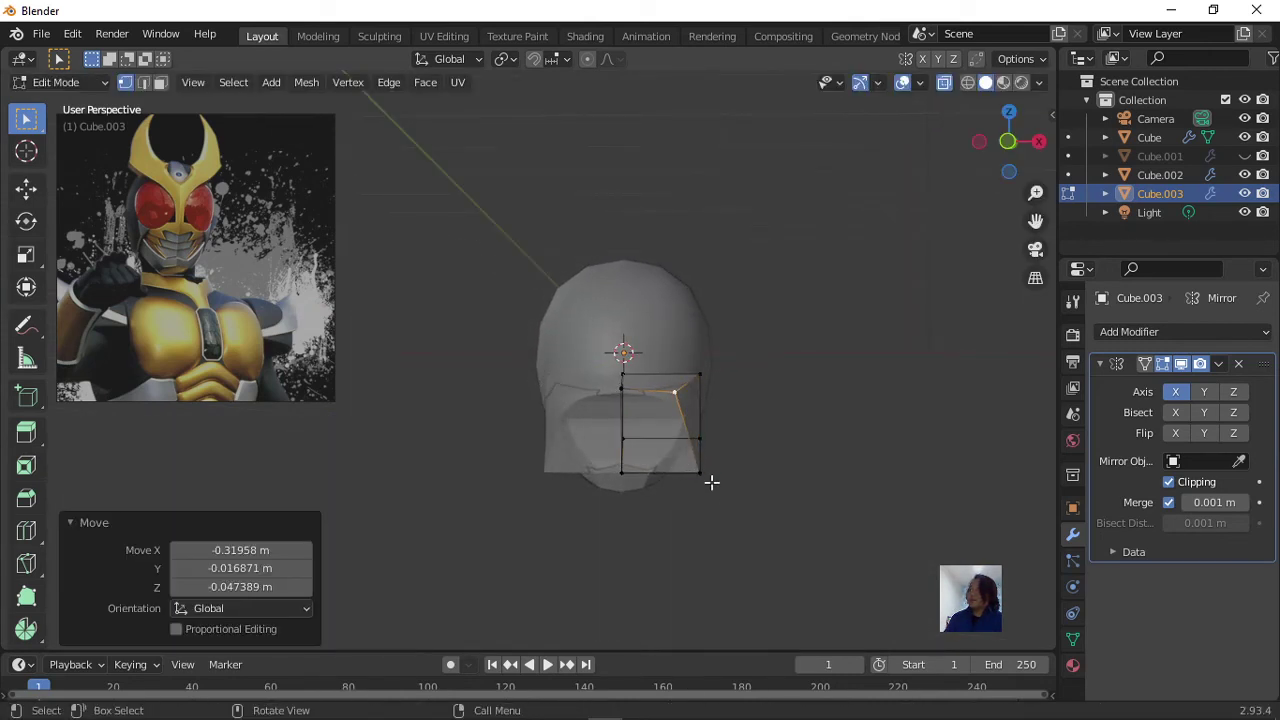
left_click(711, 482)
key("g")
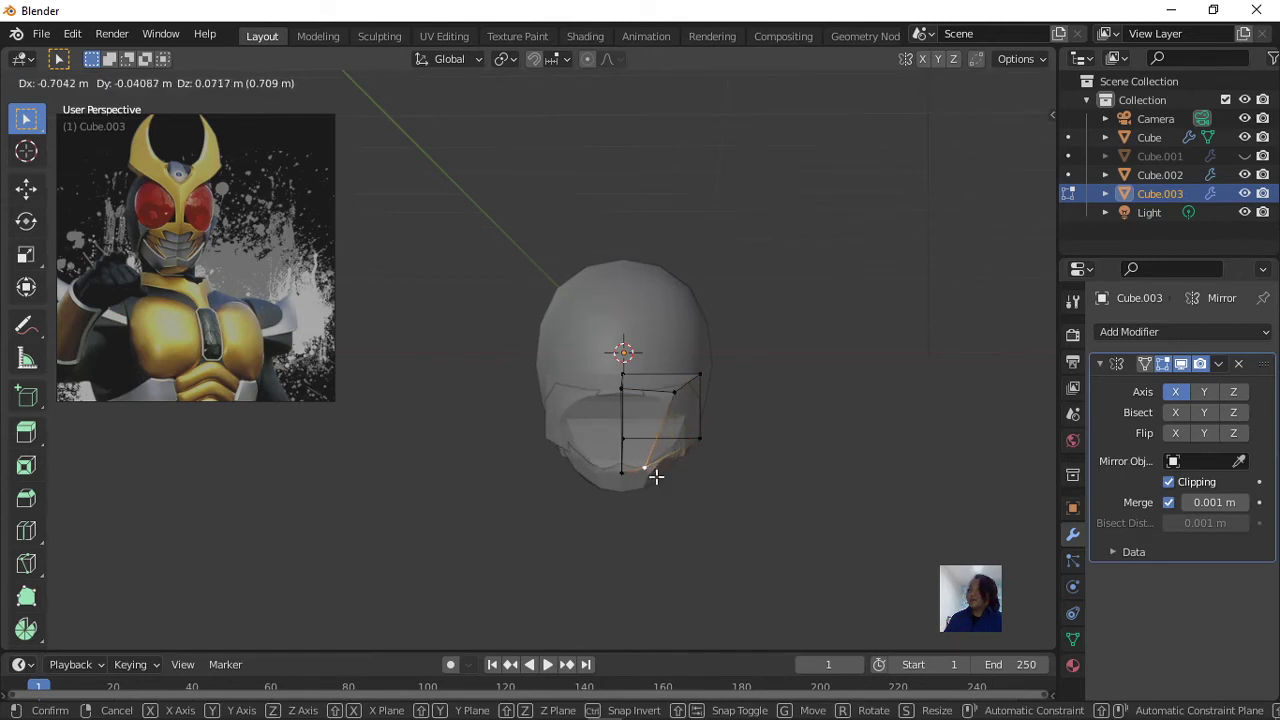
left_click(655, 477)
left_click(721, 376)
key("g")
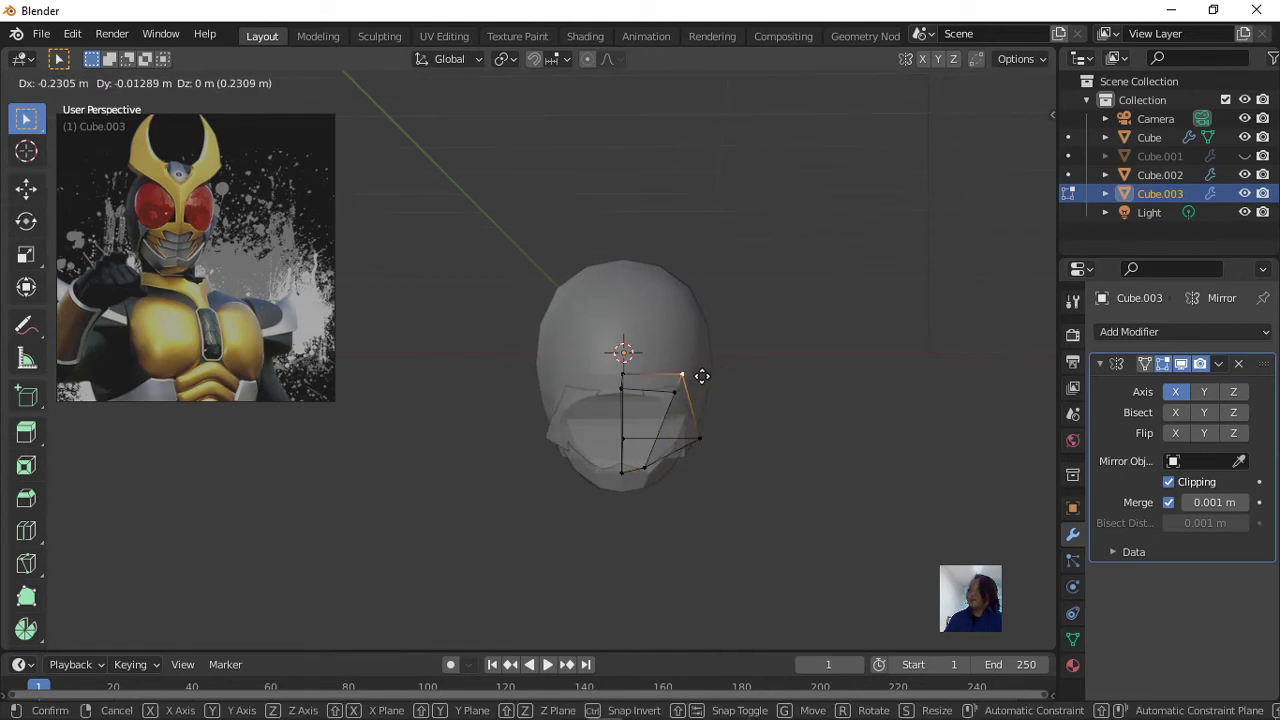
left_click(700, 375)
left_click(709, 437)
key("g")
left_click(686, 438)
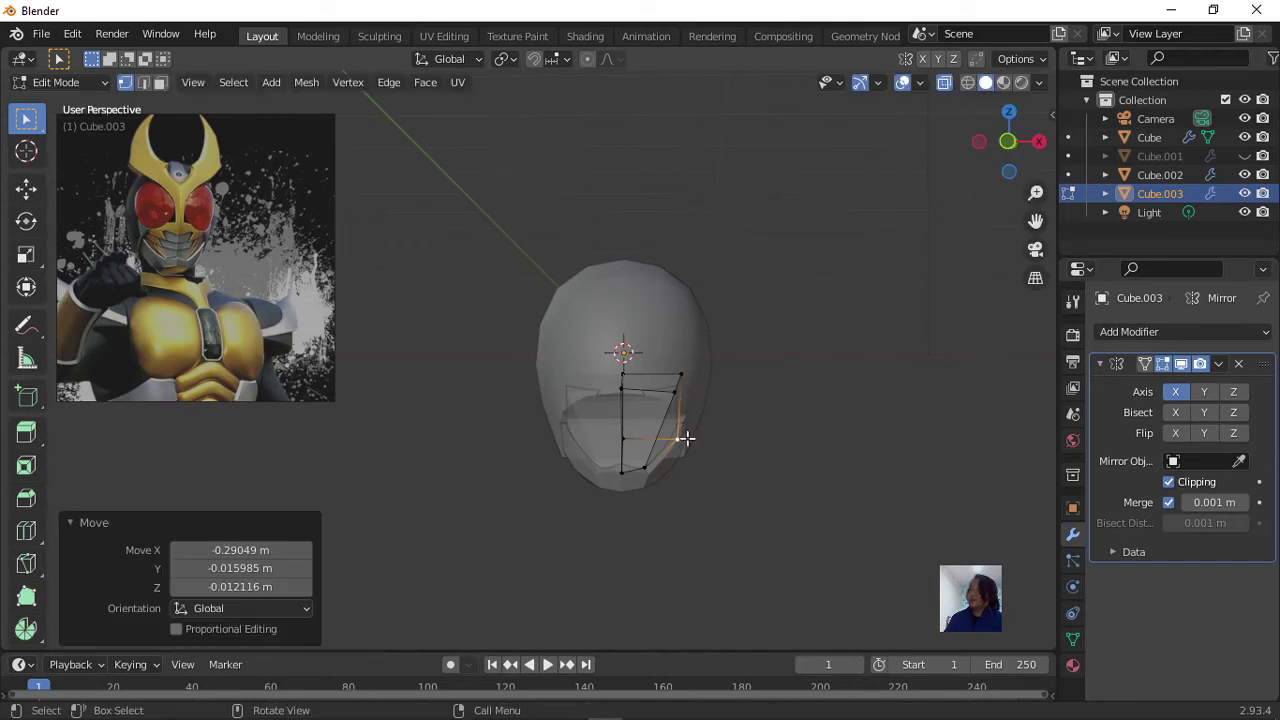
With X-Ray off, push the flap vertices into the head.
left_click(944, 82)
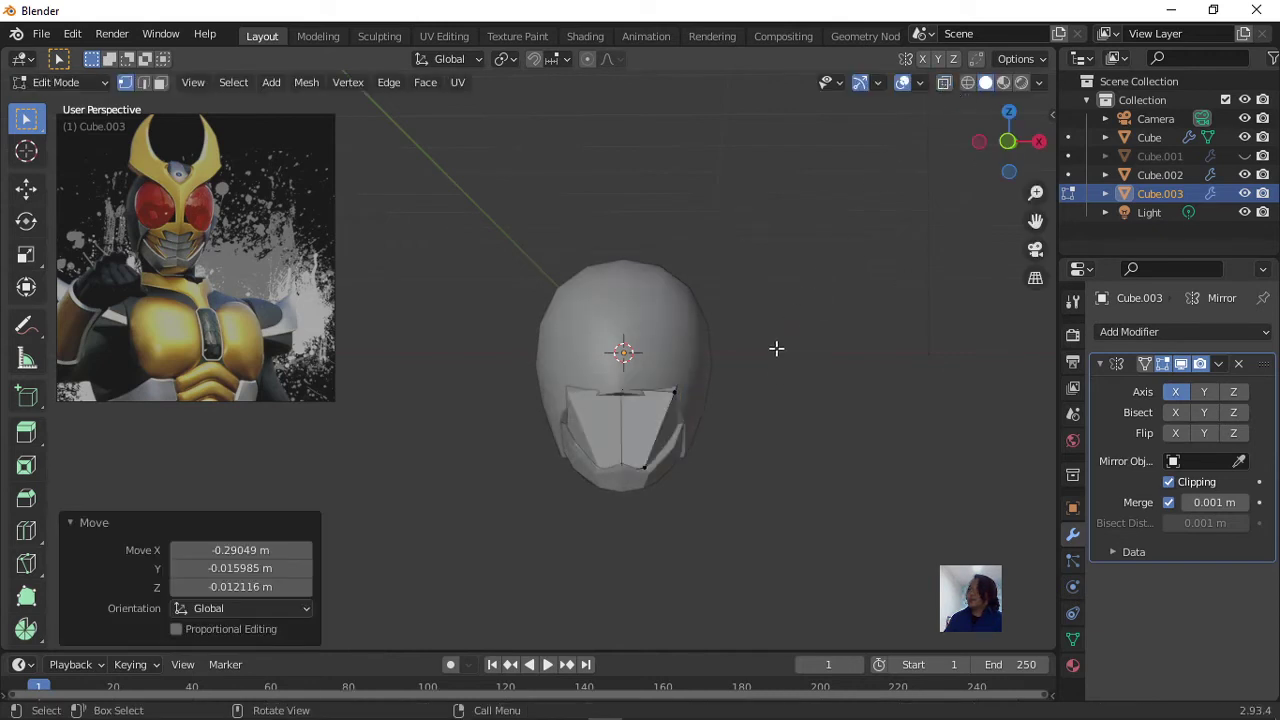
scroll(777, 349, "up", 2)
mouse_move(771, 380)
middle_mouse_down()
mouse_move(591, 391)
mouse_move(603, 443)
mouse_move(734, 574)
mouse_move(739, 525)
middle_mouse_up()
key("g")
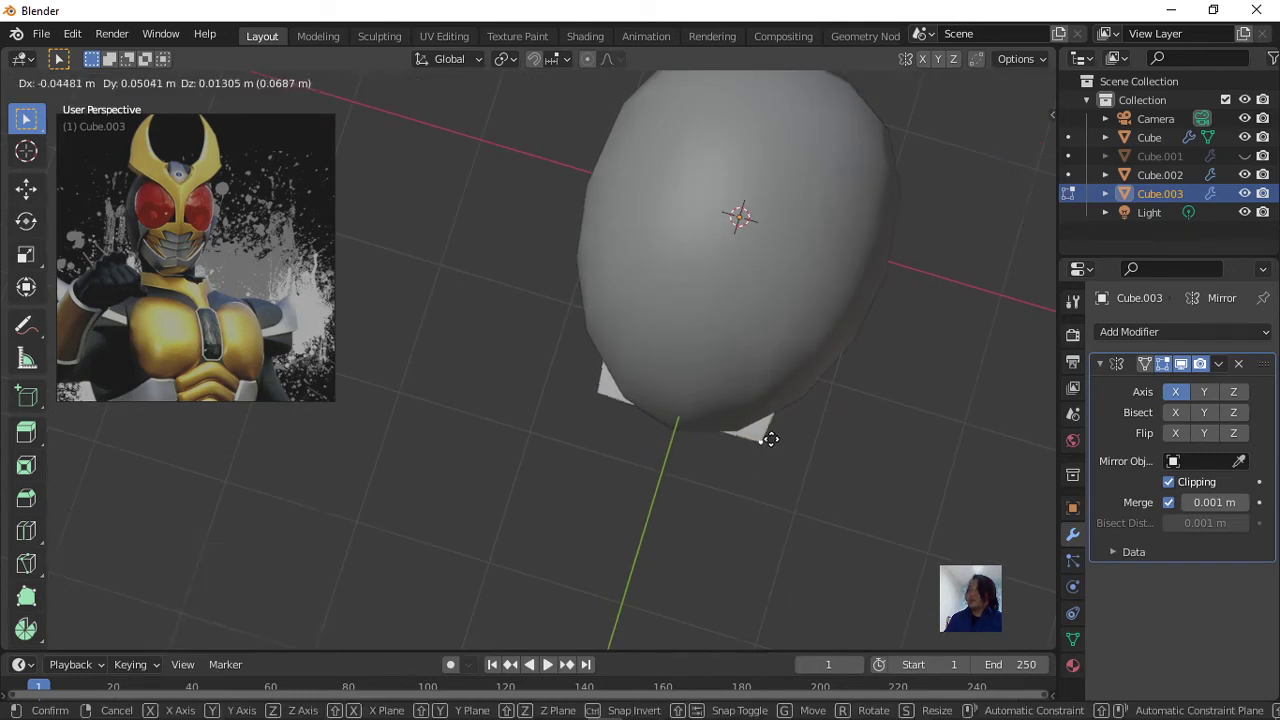
left_click(768, 421)
scroll(782, 474, "down", 3)
mouse_move(782, 474)
middle_mouse_down()
mouse_move(757, 486)
mouse_move(786, 386)
mouse_move(751, 309)
mouse_move(849, 294)
mouse_move(769, 274)
mouse_move(604, 299)
mouse_move(629, 303)
mouse_move(694, 306)
mouse_move(651, 277)
mouse_move(597, 274)
mouse_move(688, 430)
middle_mouse_up()
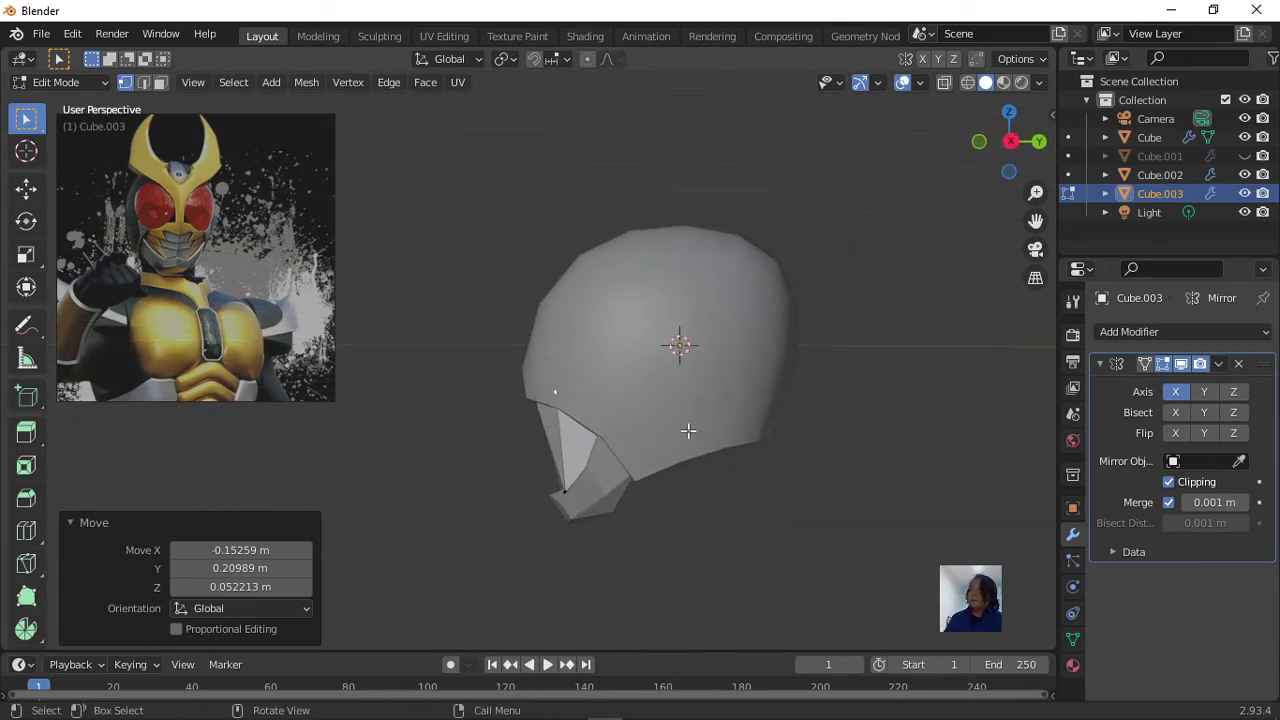
Turn X-Ray on and adjust the selected vertex and a panel corner vertex from the front.
left_click(944, 84)
mouse_move(712, 302)
middle_mouse_down()
mouse_move(690, 340)
mouse_move(844, 516)
middle_mouse_up()
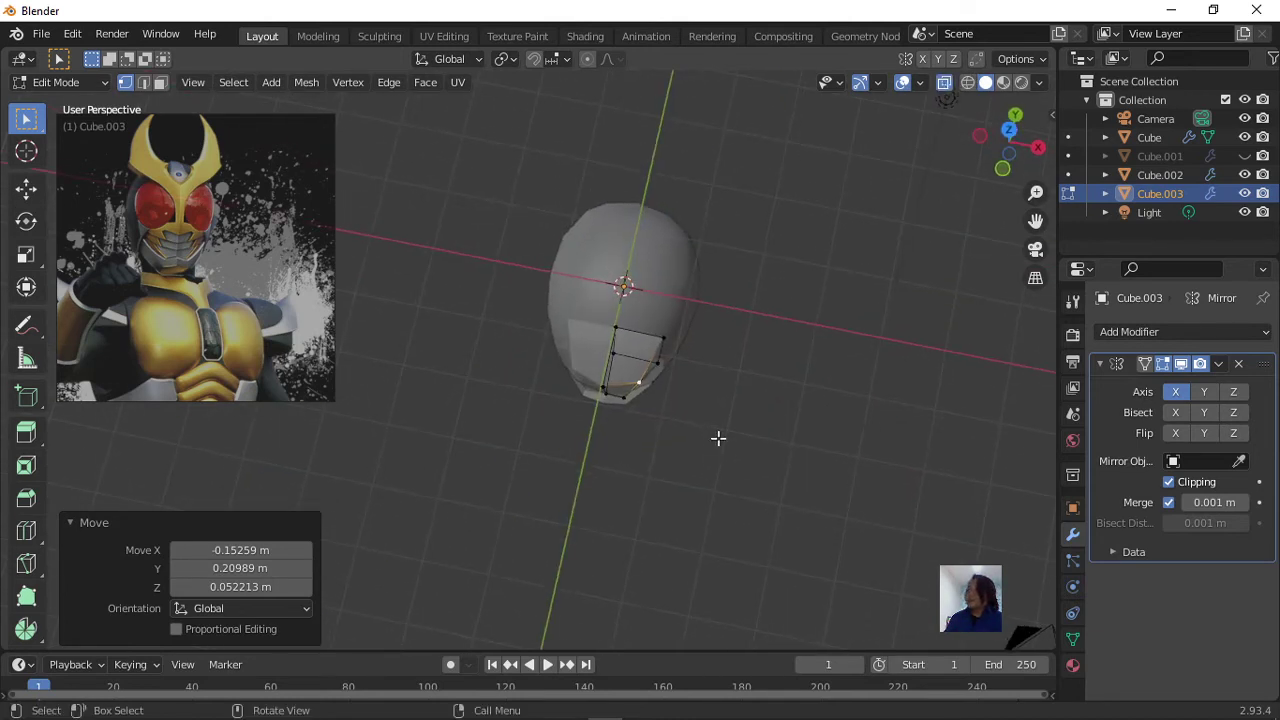
scroll(718, 438, "up", 3)
key("g")
left_click(806, 474)
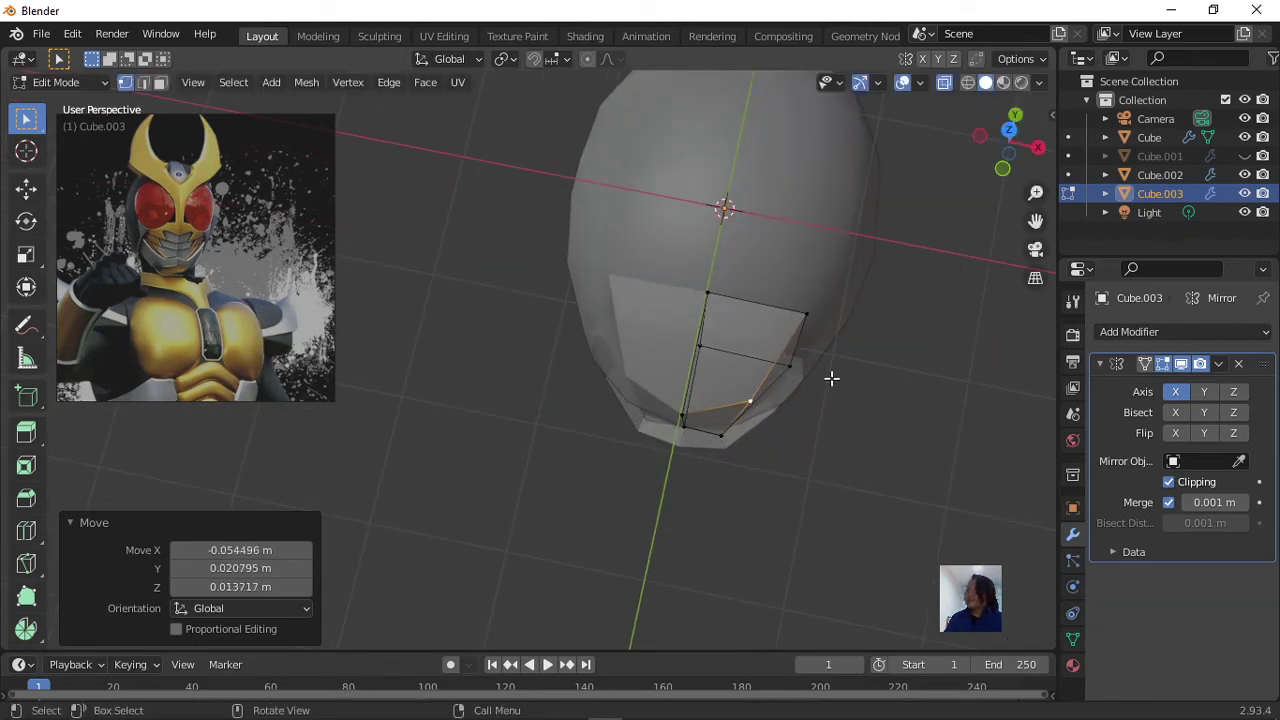
left_click(806, 318)
key("g")
left_click(824, 336)
mouse_move(824, 336)
middle_mouse_down()
mouse_move(817, 419)
mouse_move(731, 329)
mouse_move(729, 257)
mouse_move(711, 251)
middle_mouse_up()
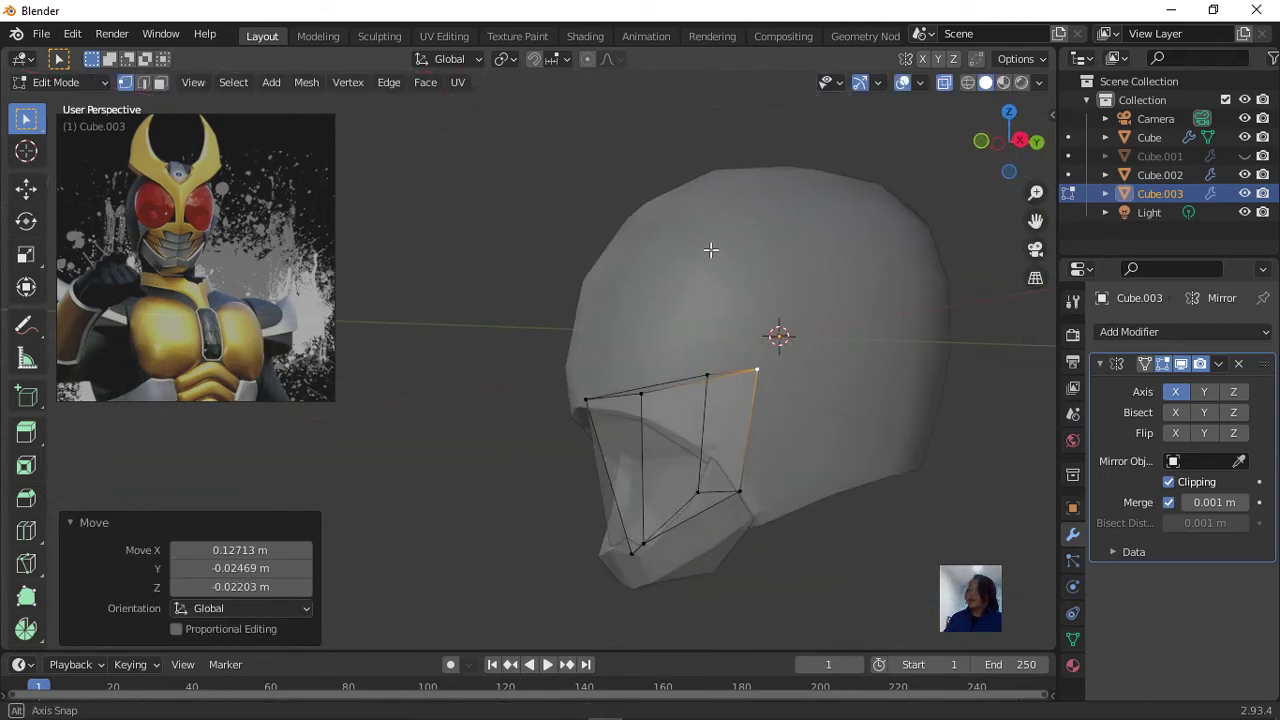
Add a centred loop cut across the panel.
key("ctrl+r")
left_click(636, 462)
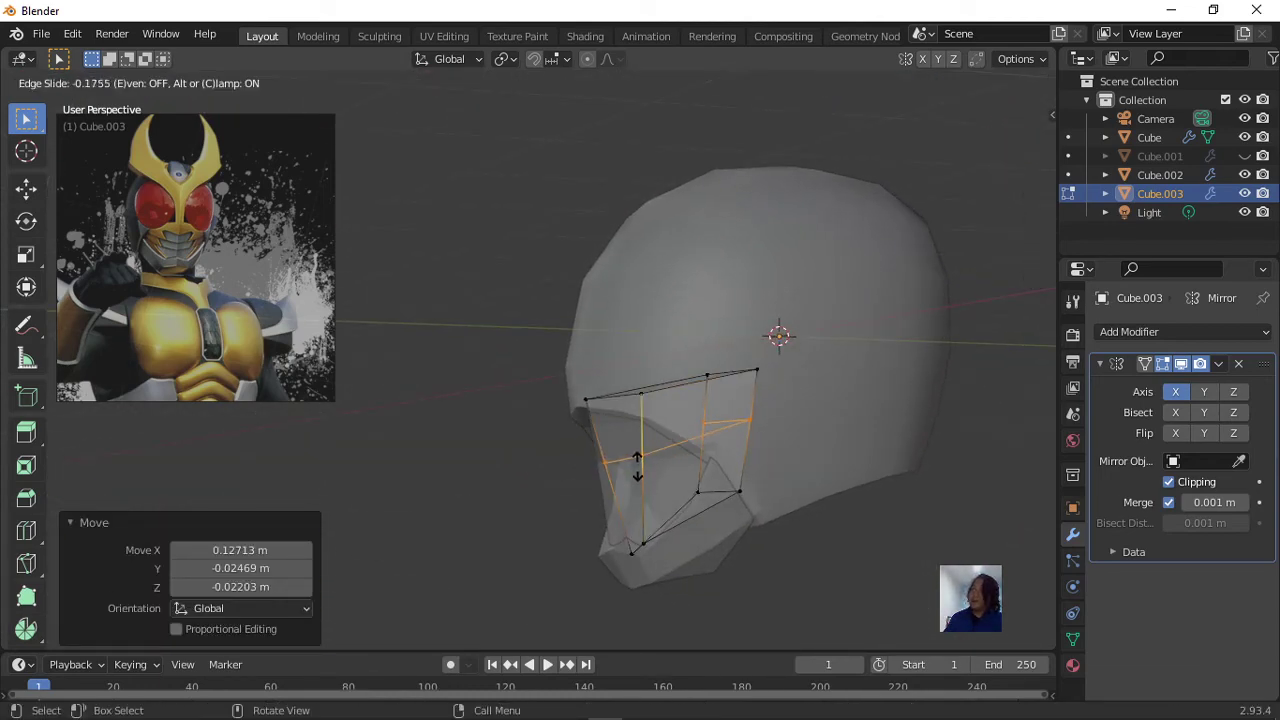
right_click(636, 462)
mouse_move(636, 462)
middle_mouse_down()
mouse_move(553, 490)
mouse_move(633, 371)
middle_mouse_up()
In Right Ortho view, nudge the new loop vertex and upper-left vertex (-0.0397 m Y, 0.0198 m Z).
left_click(537, 480)
scroll(560, 460, "down", 2)
key("KP_3")
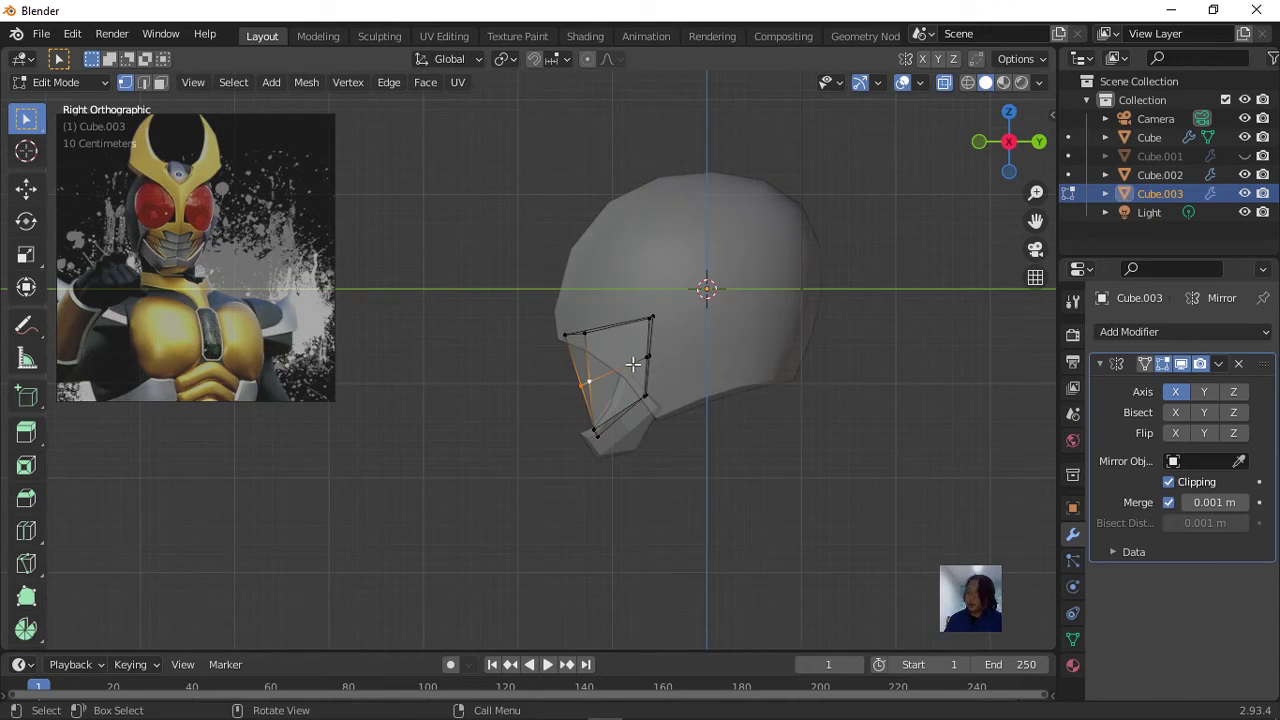
key("g")
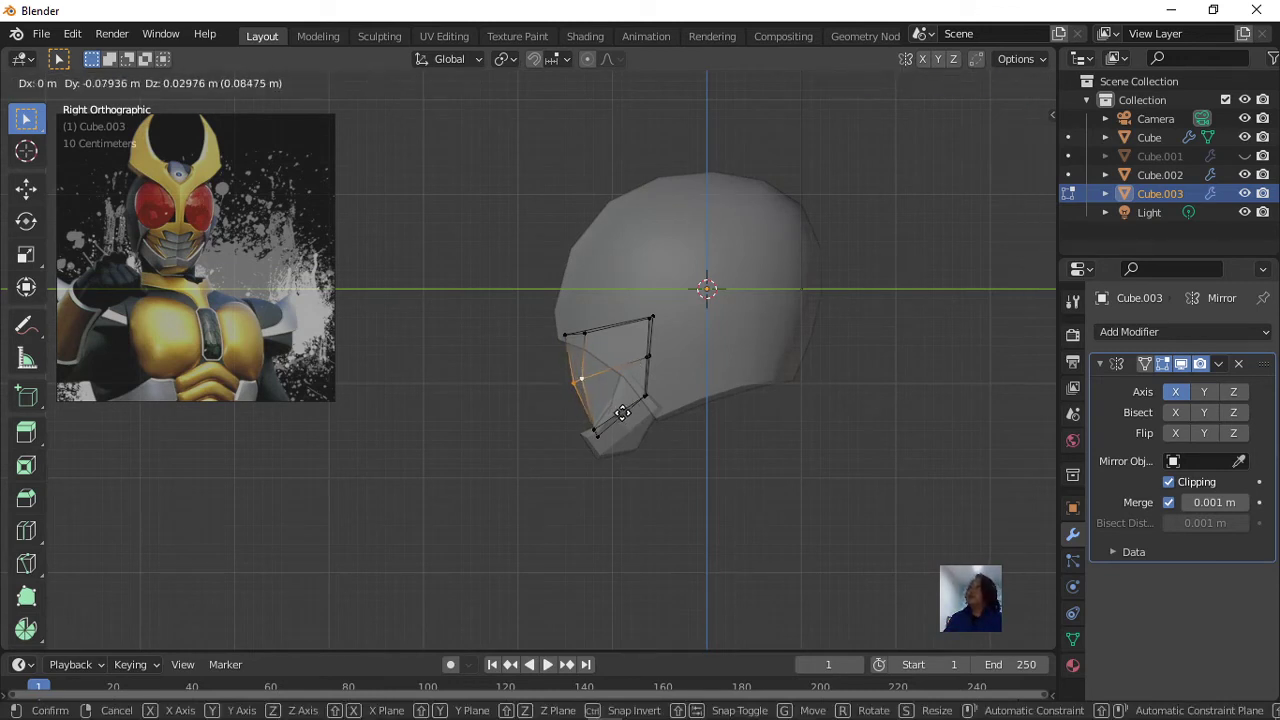
left_click(620, 411)
left_click(568, 334)
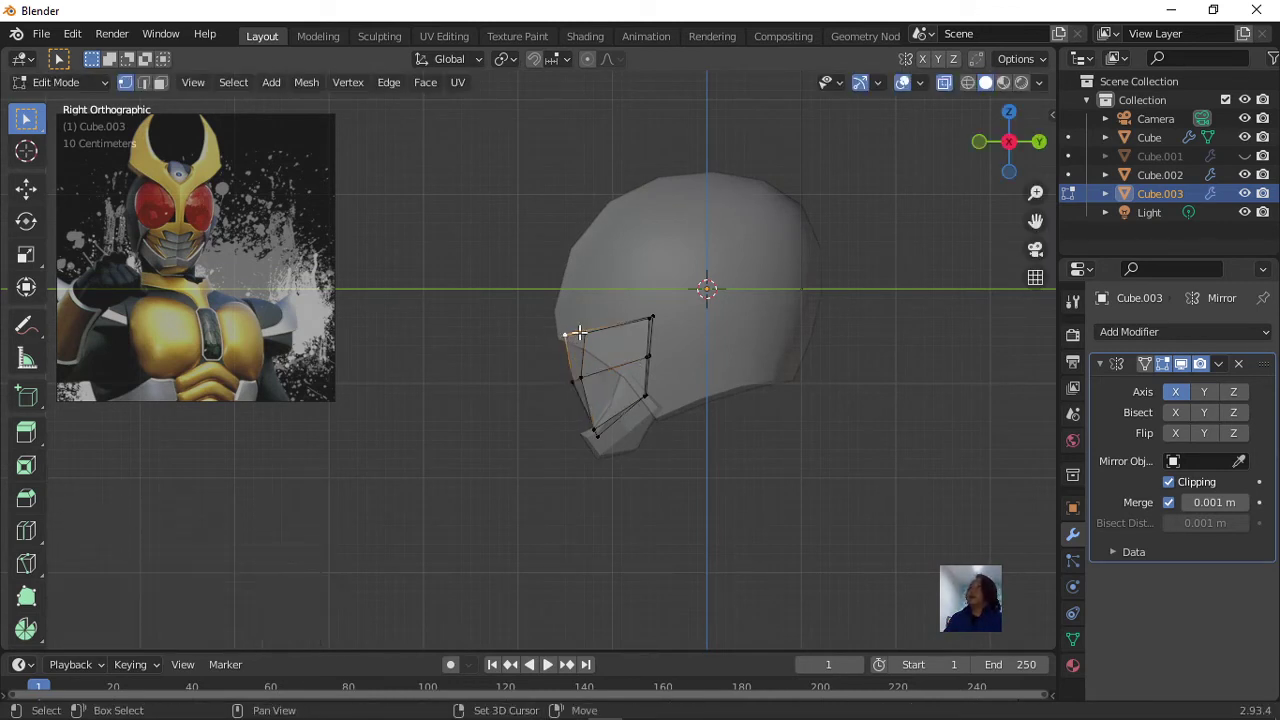
key("g")
left_click(586, 330)
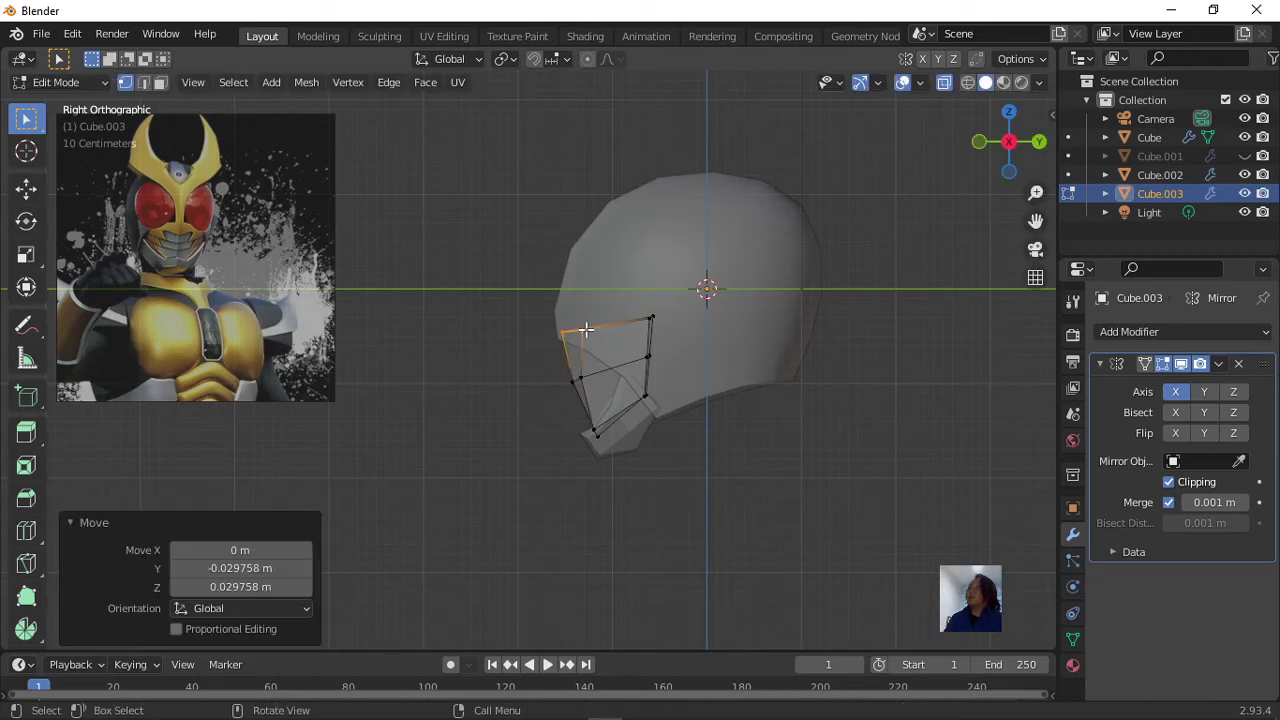
key("g")
left_click(593, 338)
Turn X-Ray off and orbit around the helmet to check the panel's fit.
left_click(943, 84)
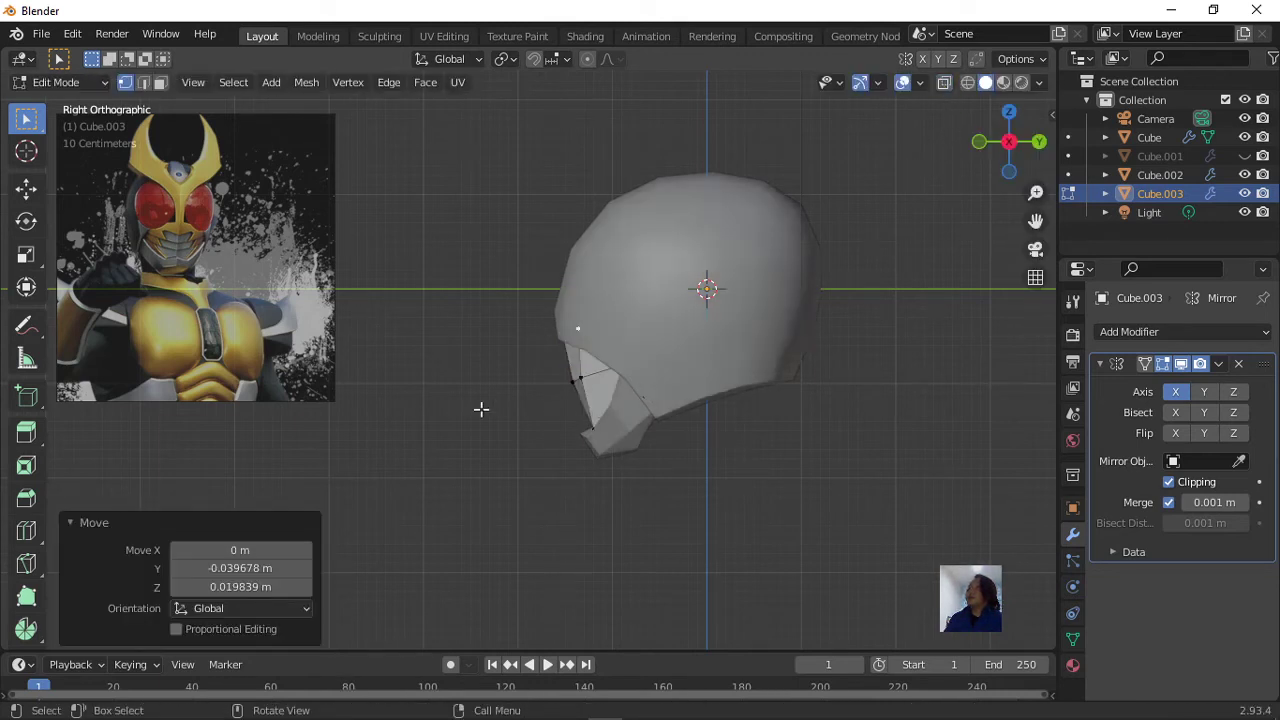
middle_click_drag(481, 409, 681, 417)
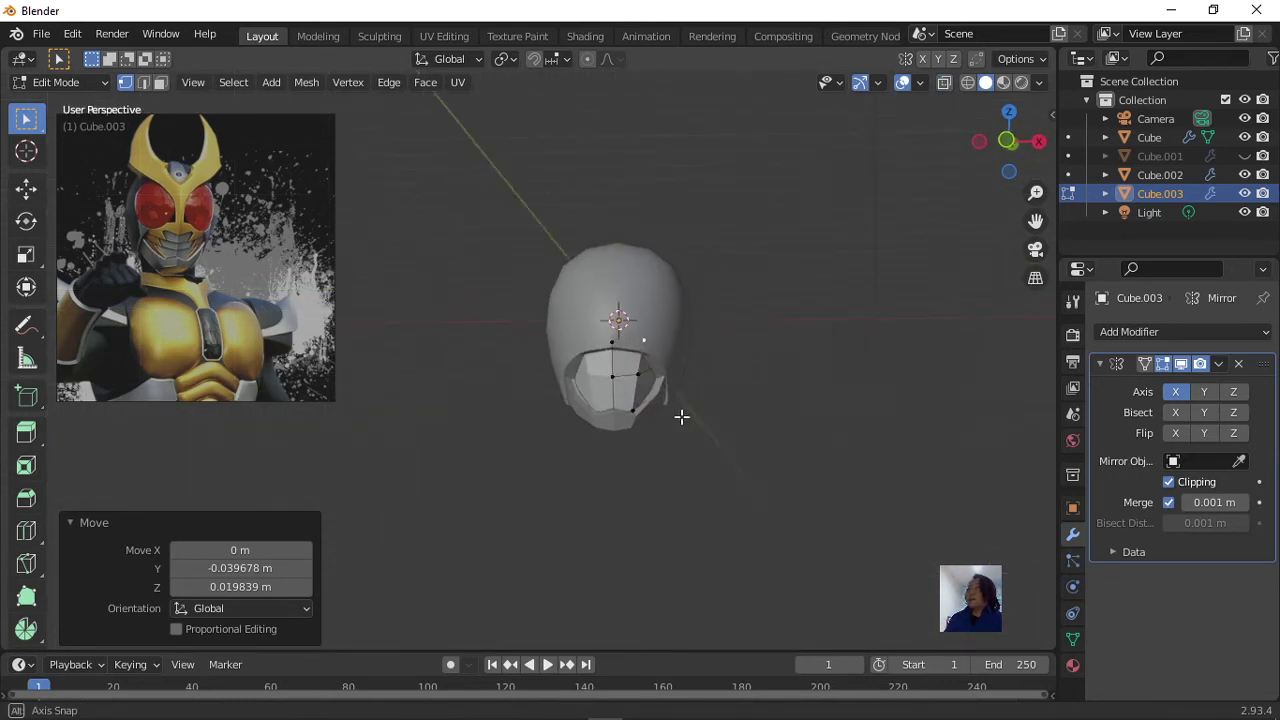
middle_click_drag(681, 417, 690, 415)
scroll(679, 372, "up", 2)
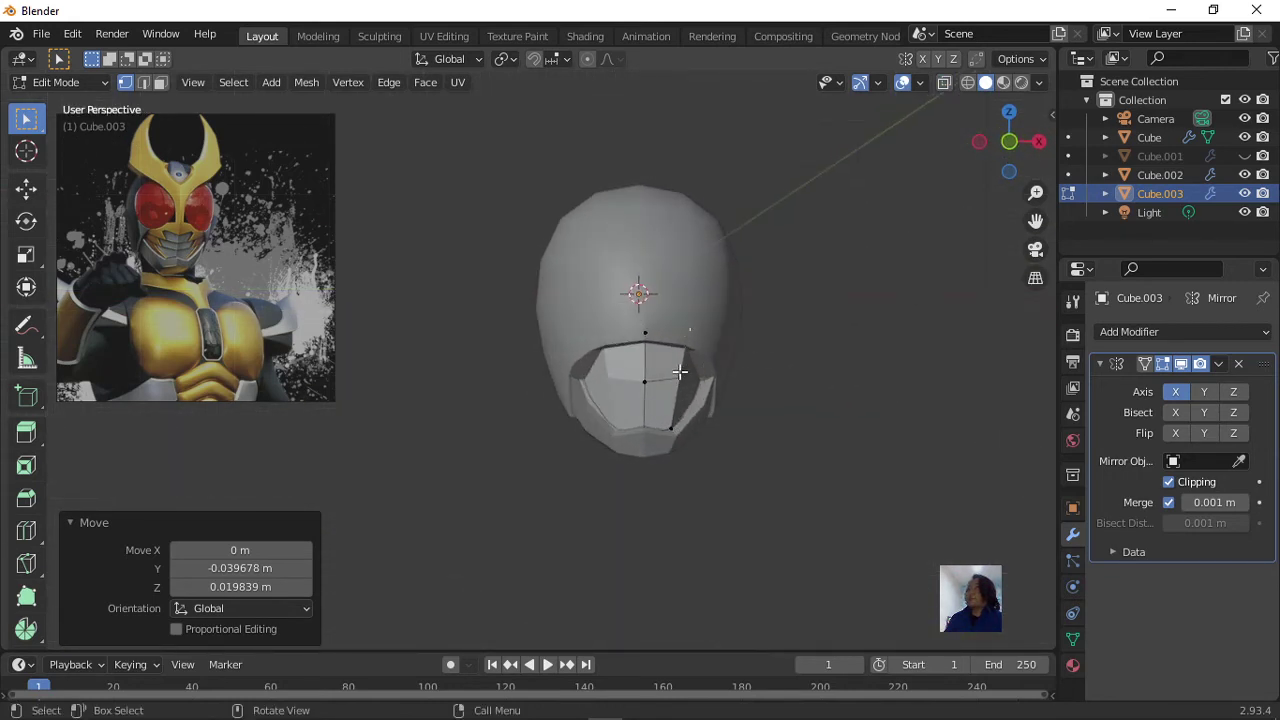
scroll(679, 372, "up", 1)
mouse_move(813, 408)
middle_mouse_down()
mouse_move(817, 422)
mouse_move(698, 437)
mouse_move(906, 414)
mouse_move(764, 403)
mouse_move(791, 417)
mouse_move(726, 429)
mouse_move(619, 421)
mouse_move(799, 431)
mouse_move(686, 423)
mouse_move(716, 416)
mouse_move(653, 388)
middle_mouse_up()
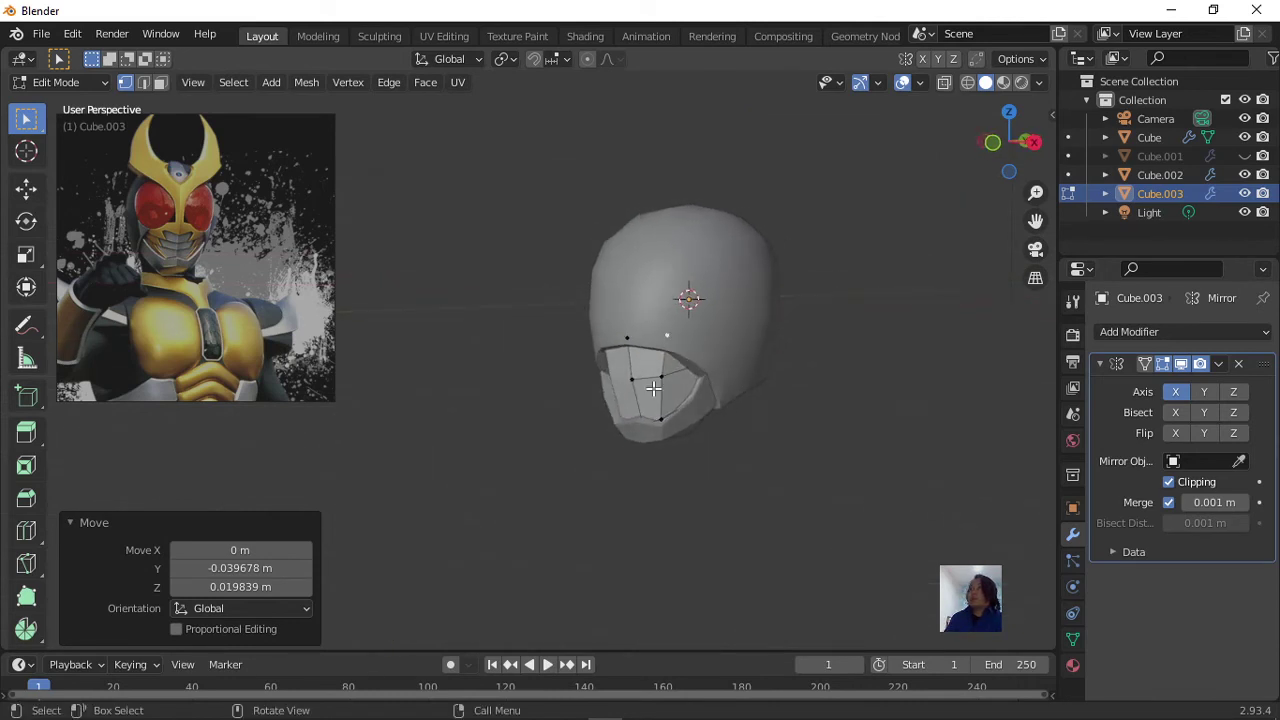
In Object Mode, shade the Cube.003 panel smooth and enable Auto Smooth.
key("Tab")
right_click(650, 371)
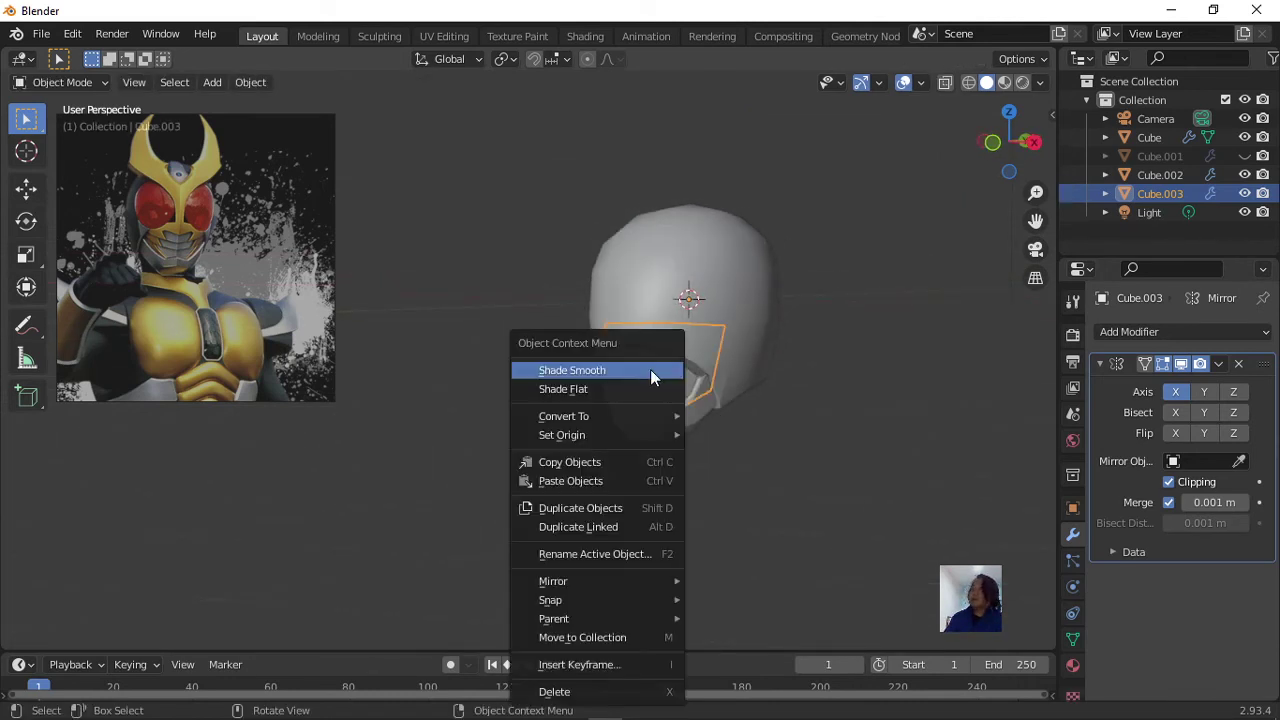
left_click(650, 371)
left_click(1073, 638)
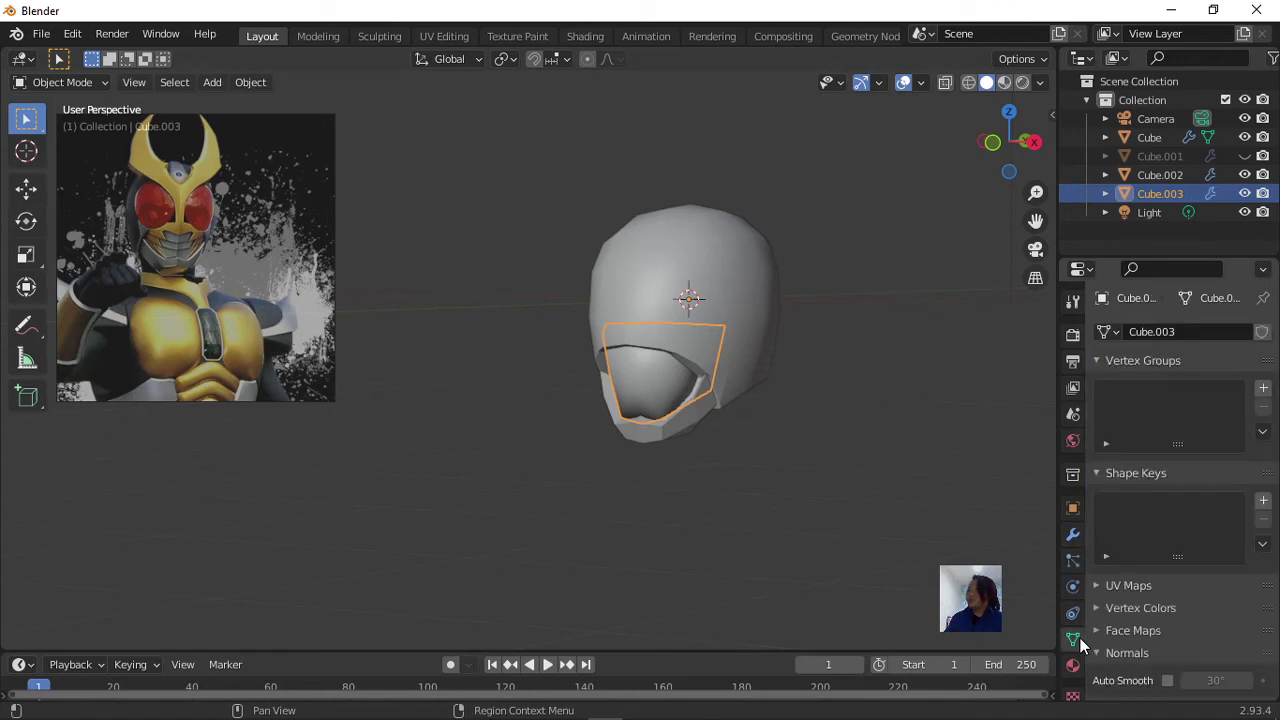
left_click(1167, 680)
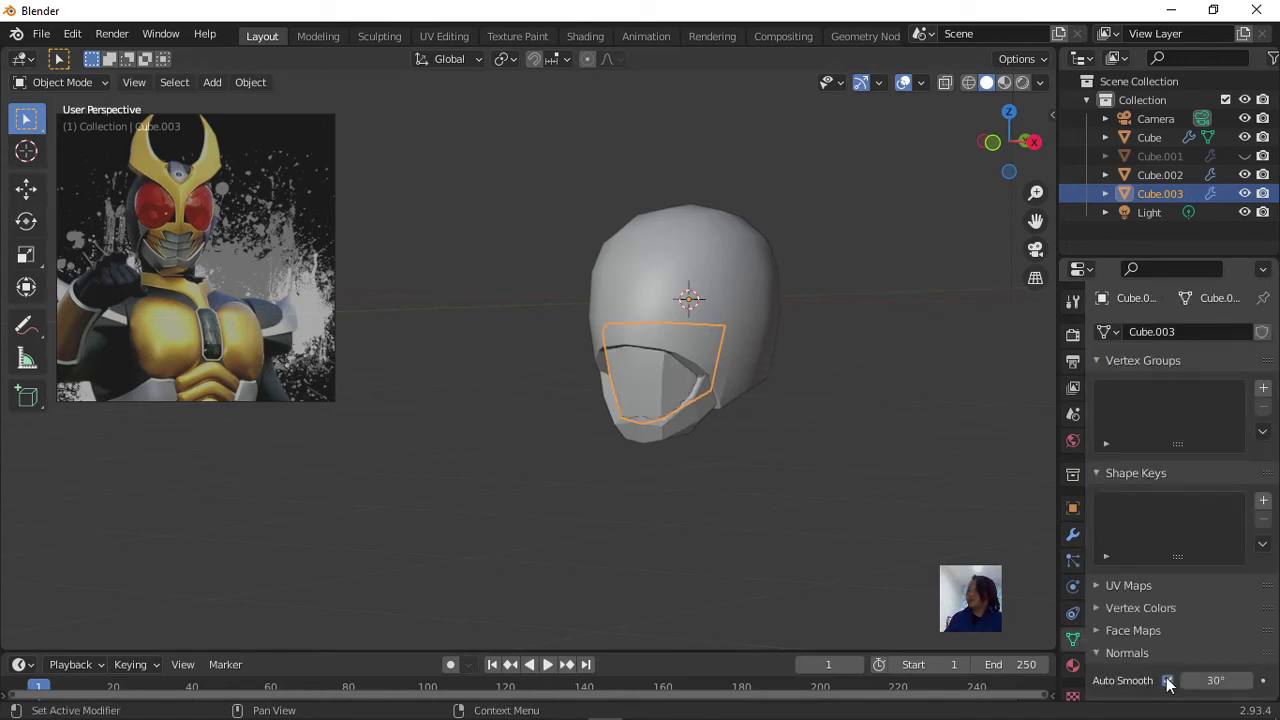
Shade the Cube.002 mask piece smooth and enable its Auto Smooth.
left_click(688, 423)
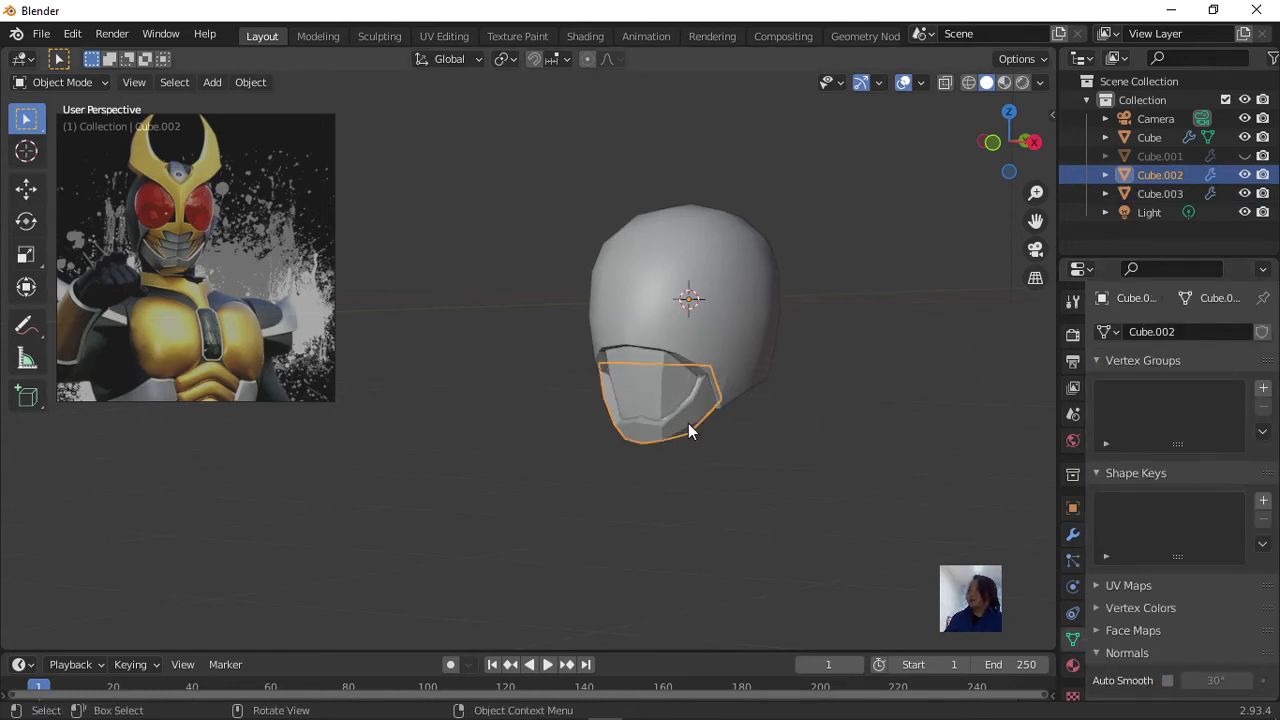
right_click(688, 423)
left_click(657, 374)
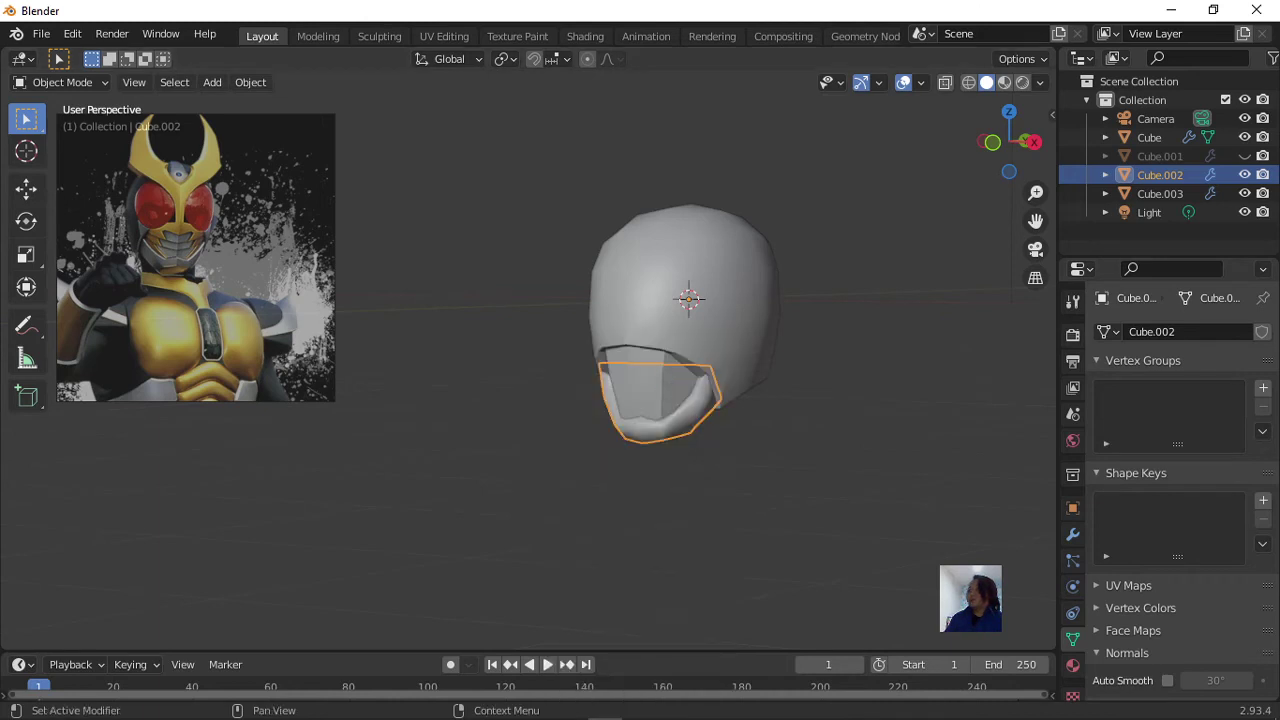
left_click(1167, 680)
left_click(866, 521)
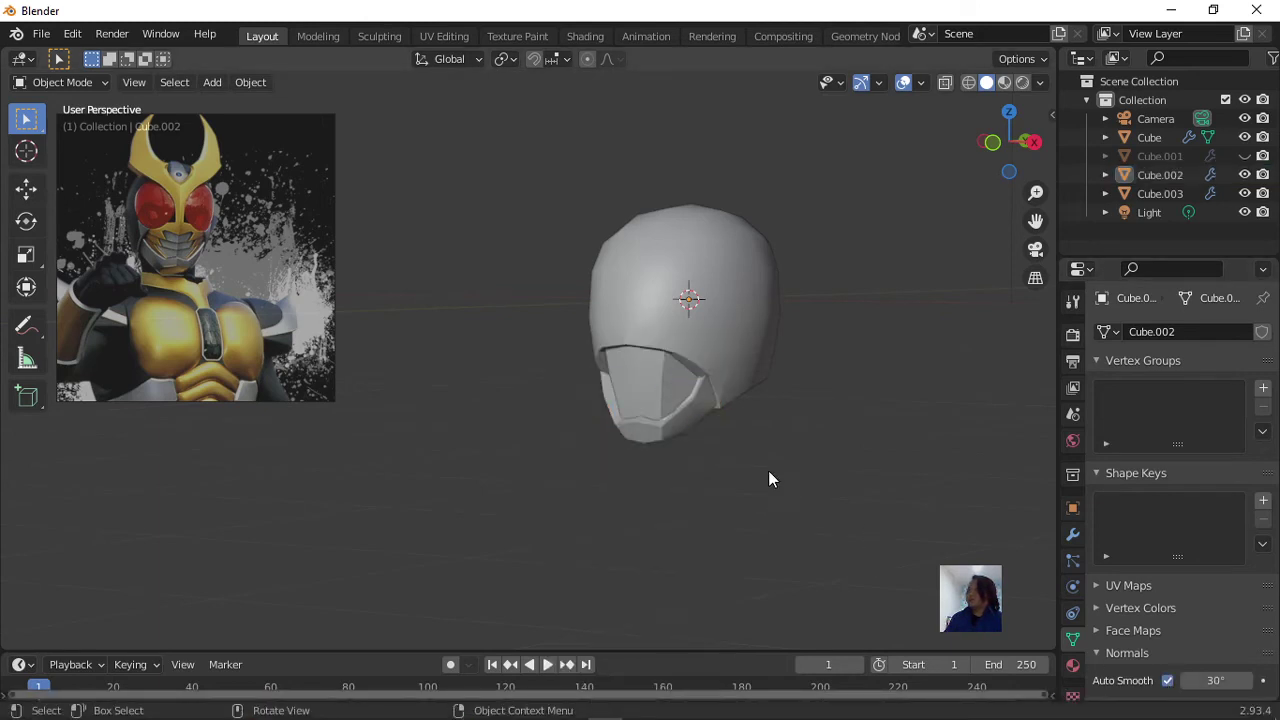
mouse_move(768, 470)
middle_mouse_down()
mouse_move(656, 481)
mouse_move(720, 420)
mouse_move(703, 411)
mouse_move(795, 465)
mouse_move(943, 500)
mouse_move(863, 471)
mouse_move(734, 486)
mouse_move(755, 505)
middle_mouse_up()
double_click(1234, 680)
type("60")
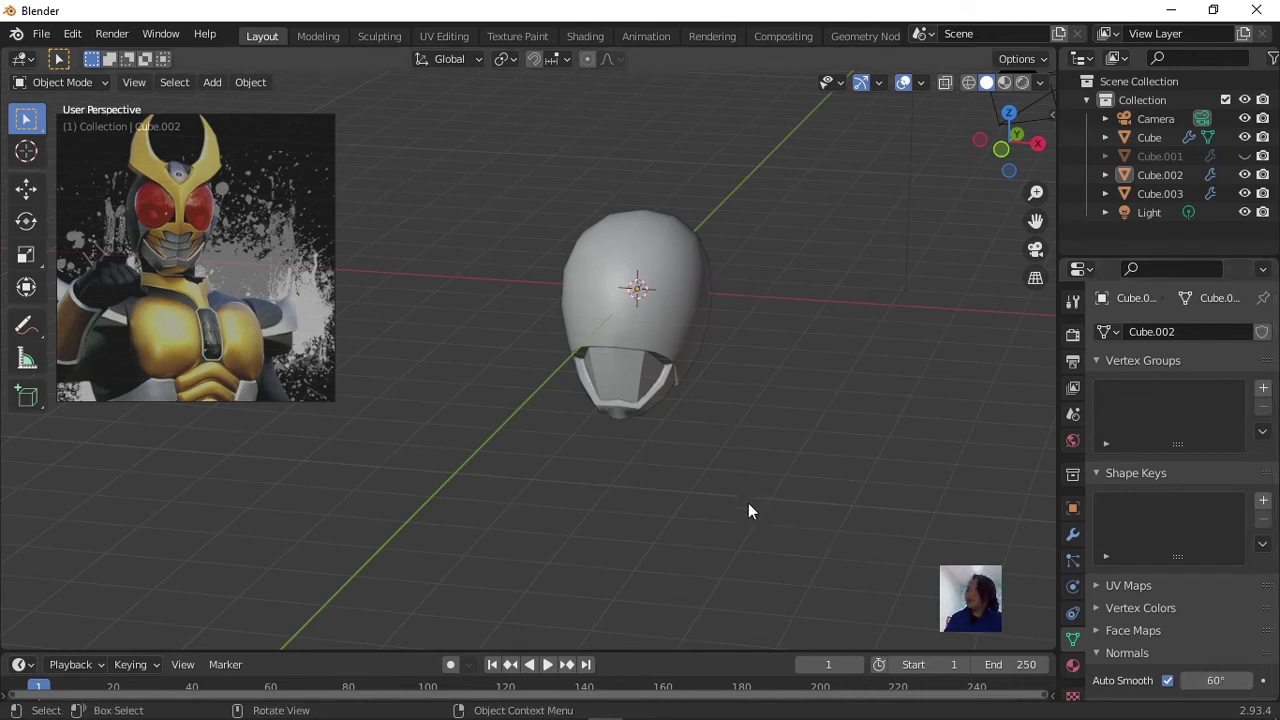
mouse_move(748, 505)
middle_mouse_down()
mouse_move(736, 467)
mouse_move(668, 414)
mouse_move(765, 465)
middle_mouse_up()
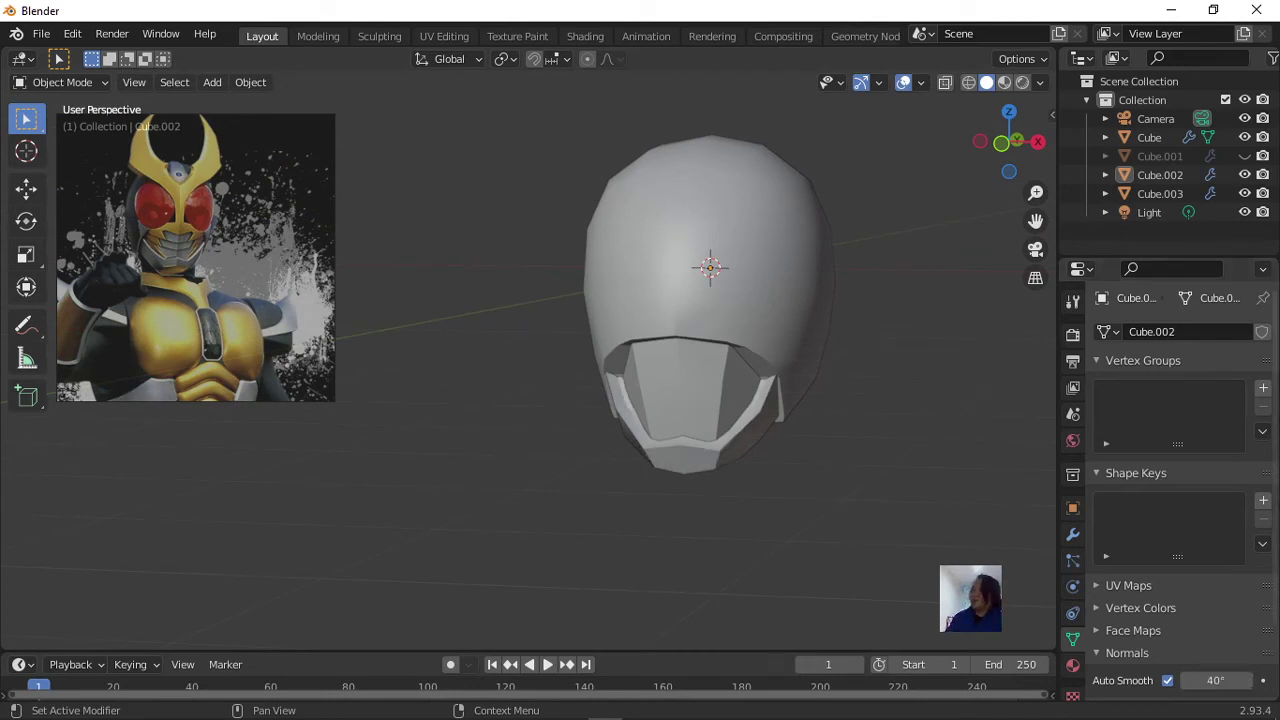
Set the inner faceplate's Auto Smooth angle to 40° instead of 30°.
left_click(715, 393)
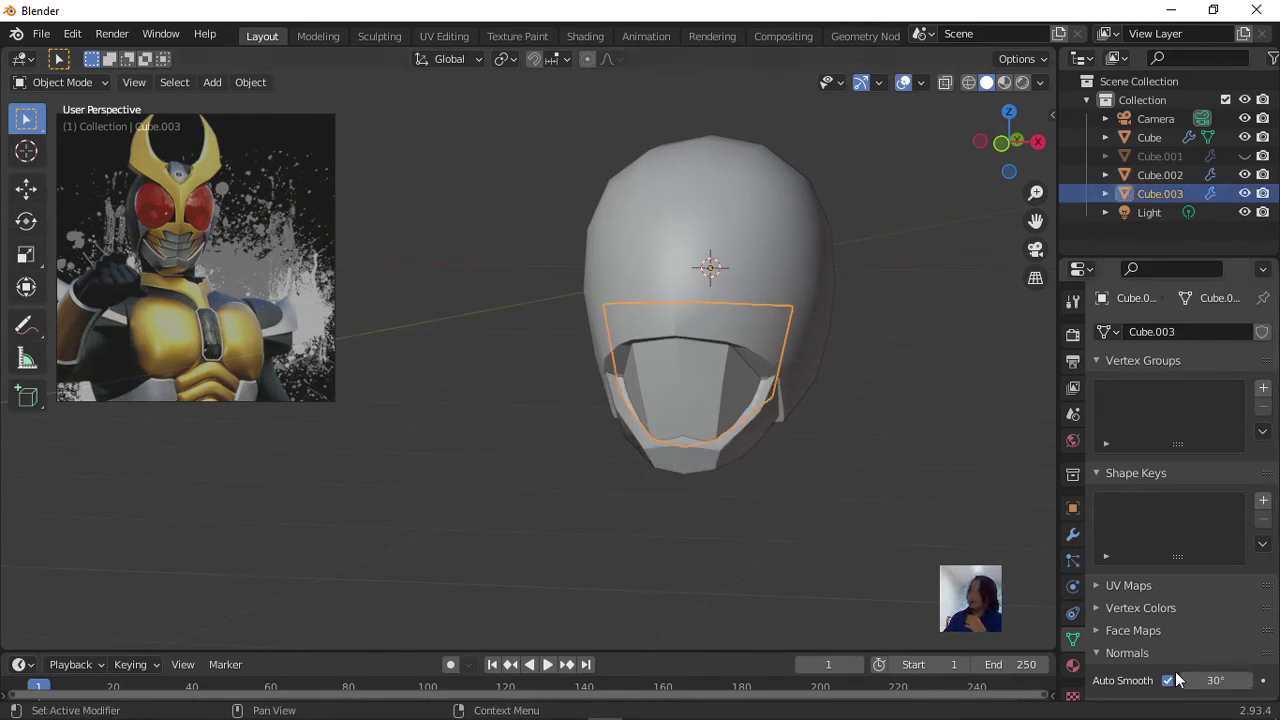
left_click(1212, 681)
type("29.9d")
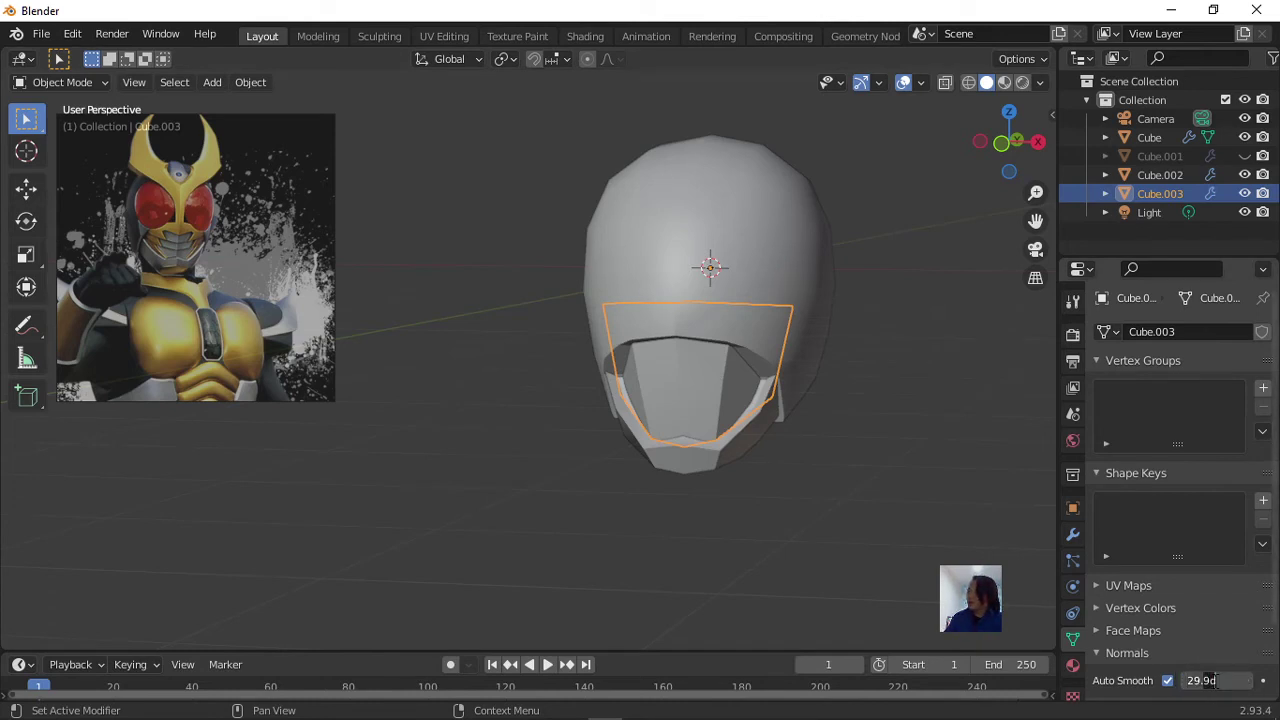
key("shift+Left")
key("shift+Left")
key("BackSpace")
key("BackSpace")
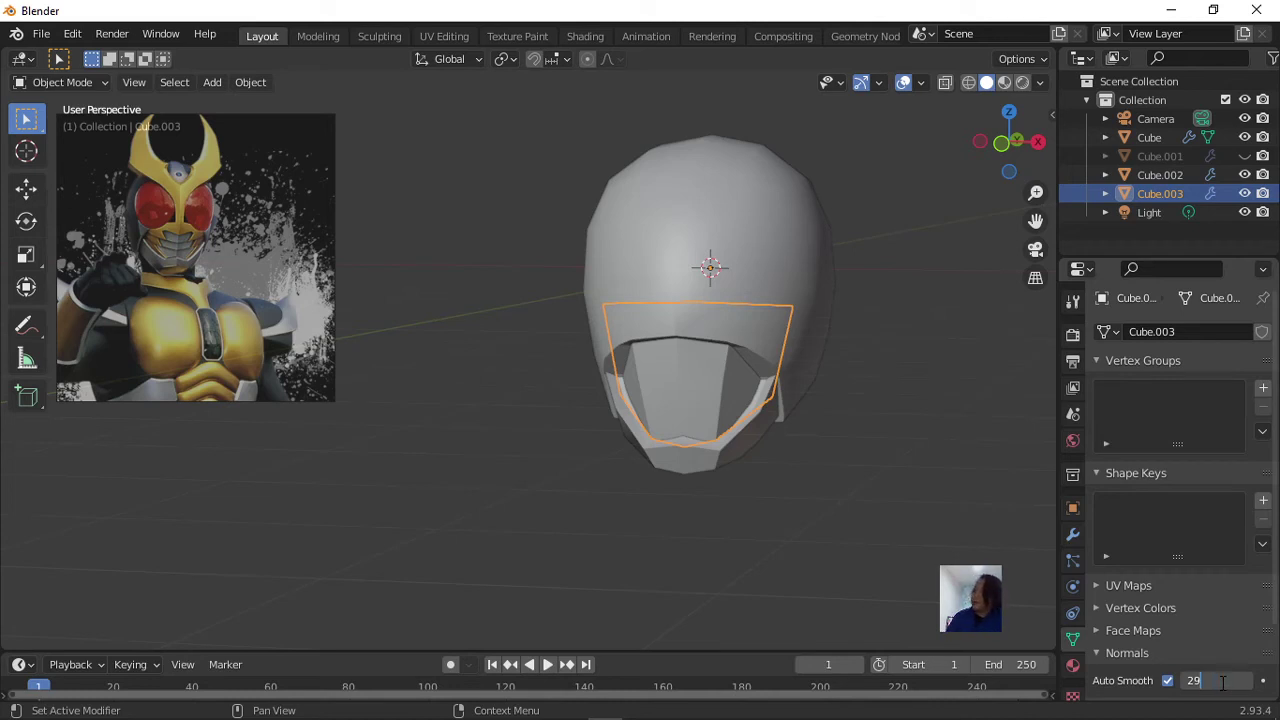
type("0")
key("Return")
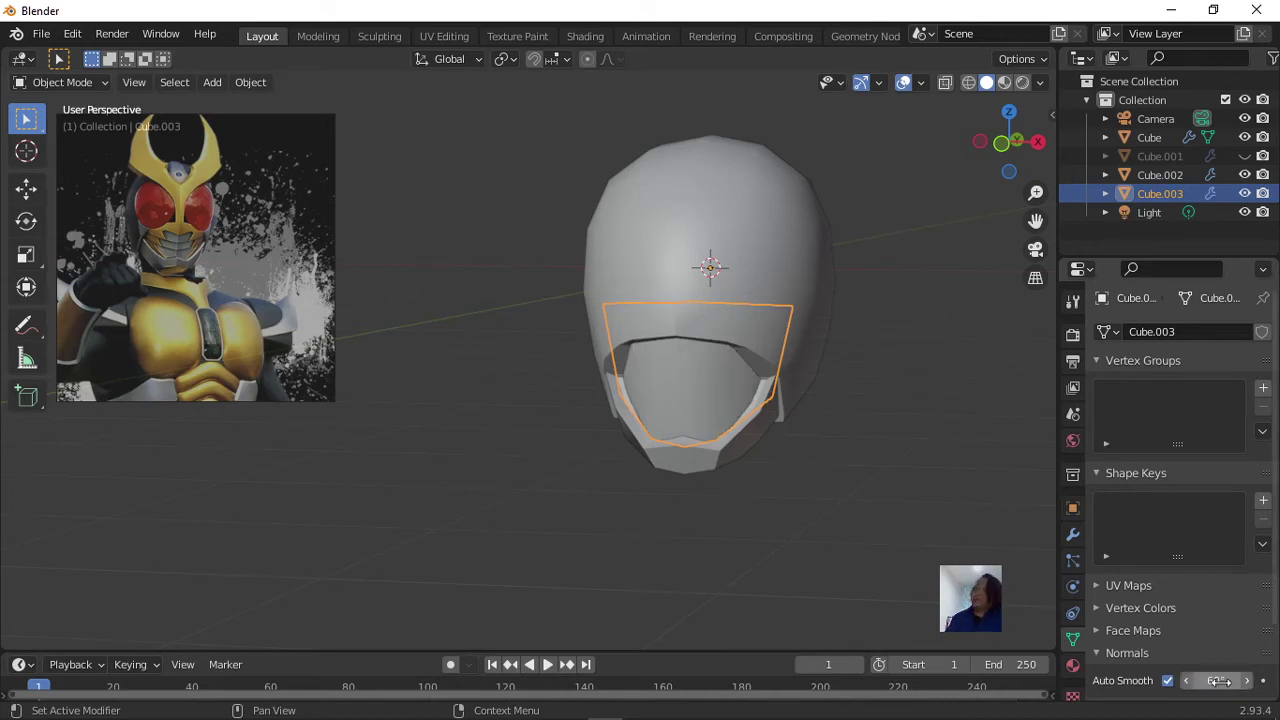
left_click(1218, 680)
type("60d")
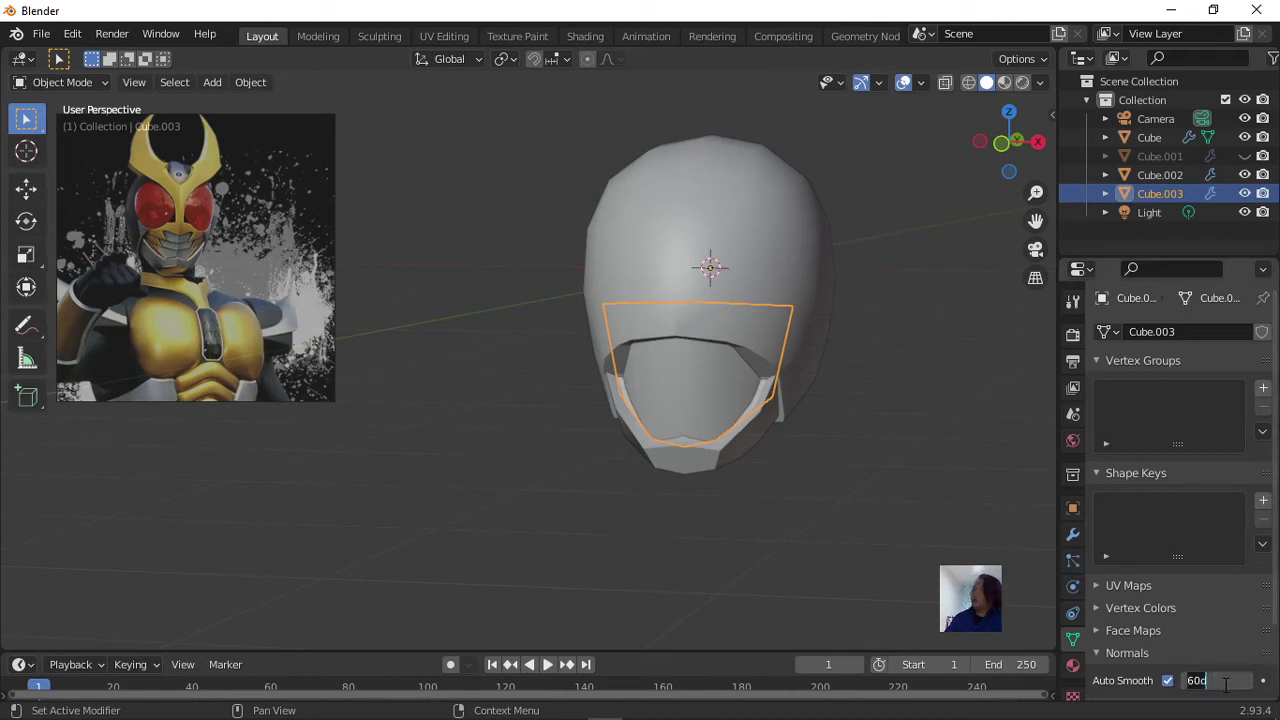
key("Return")
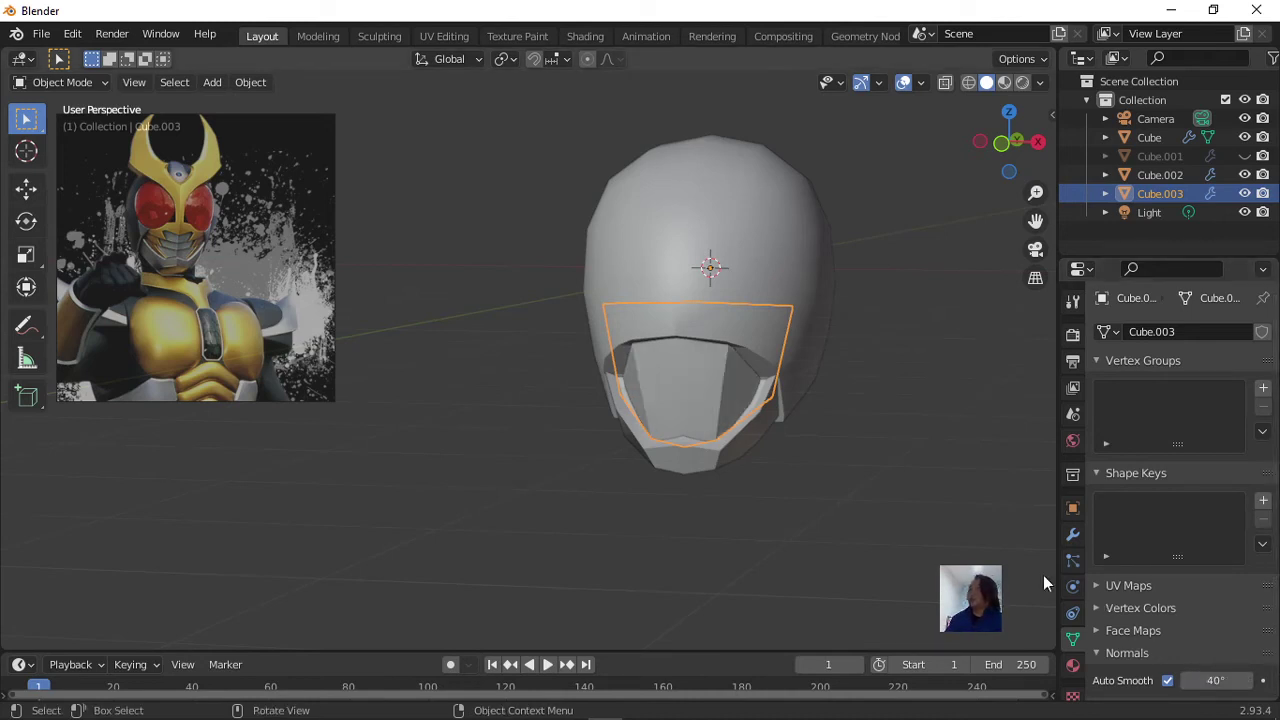
left_click(893, 445)
mouse_move(893, 445)
middle_mouse_down()
mouse_move(817, 471)
mouse_move(1037, 463)
mouse_move(843, 440)
mouse_move(711, 445)
mouse_move(678, 460)
mouse_move(697, 472)
mouse_move(719, 445)
mouse_move(913, 468)
mouse_move(797, 414)
mouse_move(691, 449)
mouse_move(726, 466)
middle_mouse_up()
In the shell's Edit Mode side view, pull the top-left vertex outward and raise the top vertex.
left_click(643, 321)
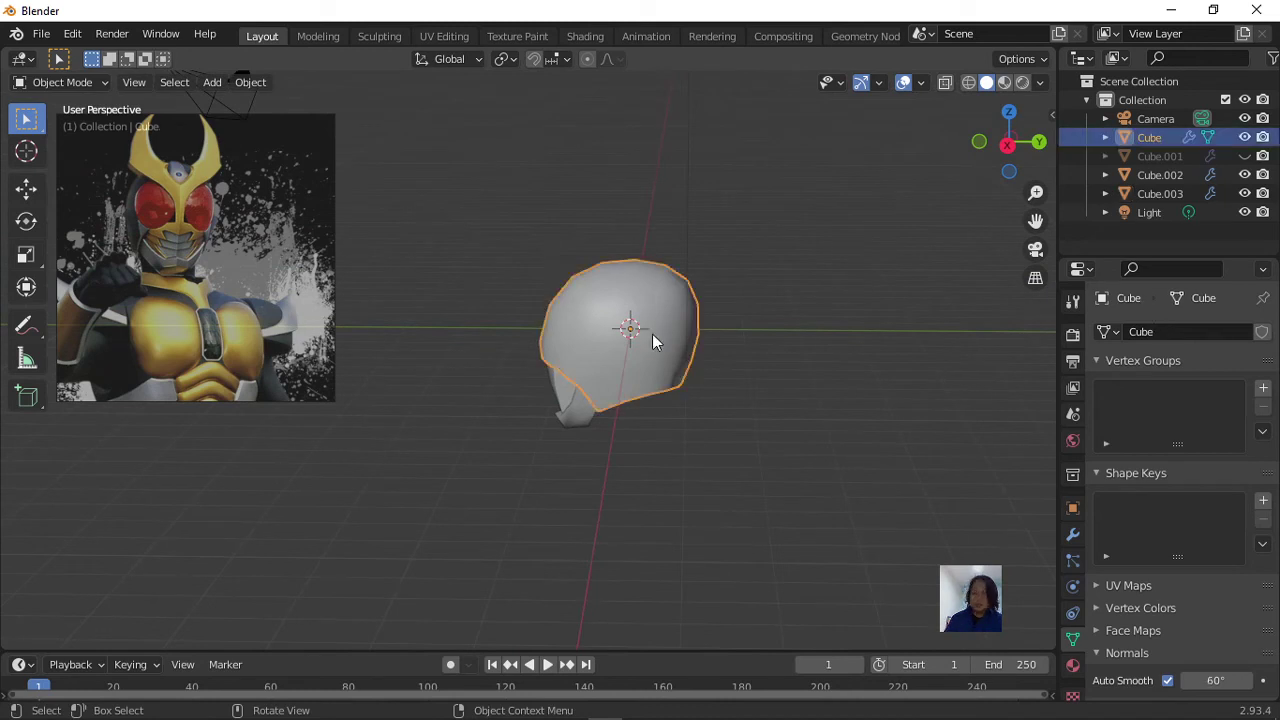
key("Tab")
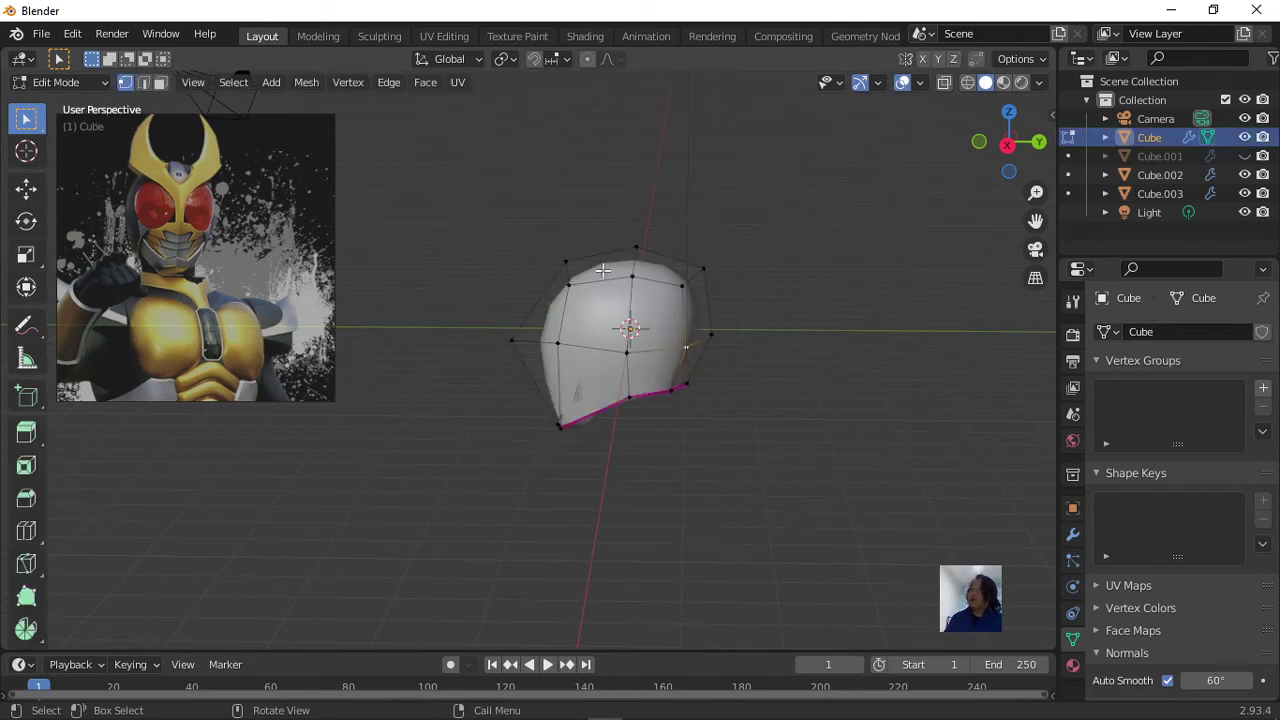
key("KP_3")
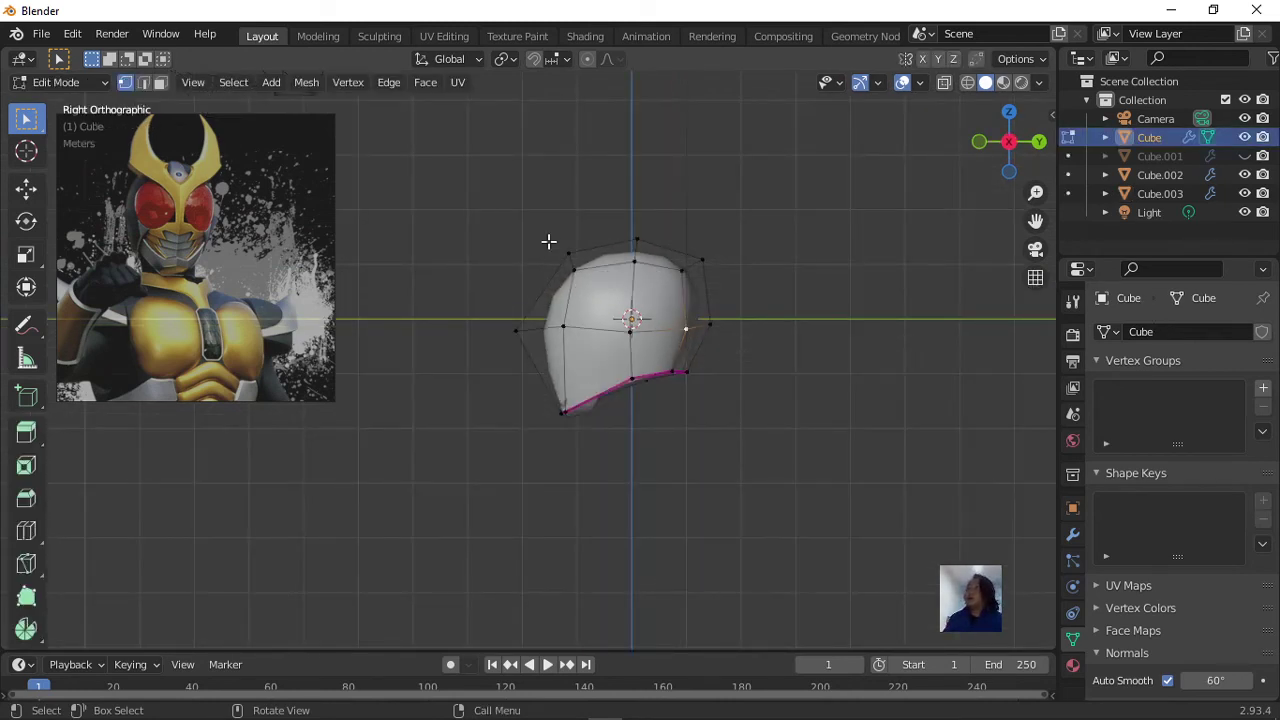
left_click(540, 251)
key("g")
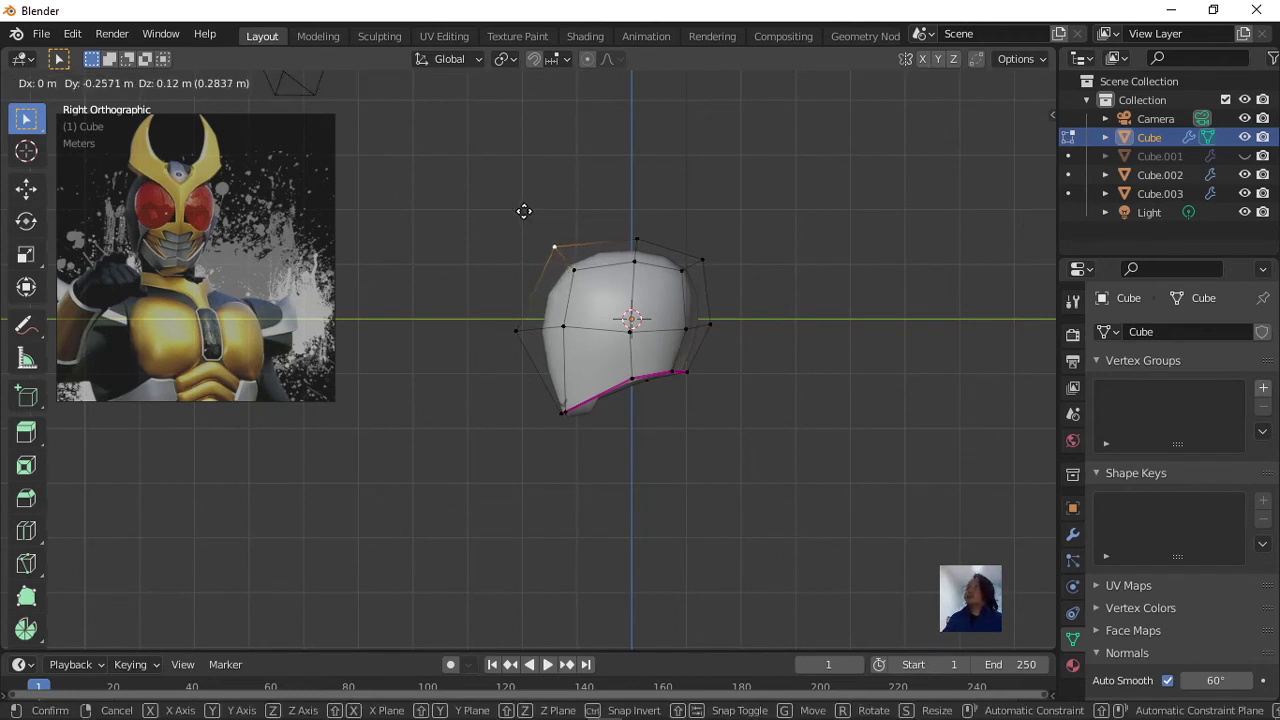
left_click(523, 208)
left_click(653, 215)
key("g")
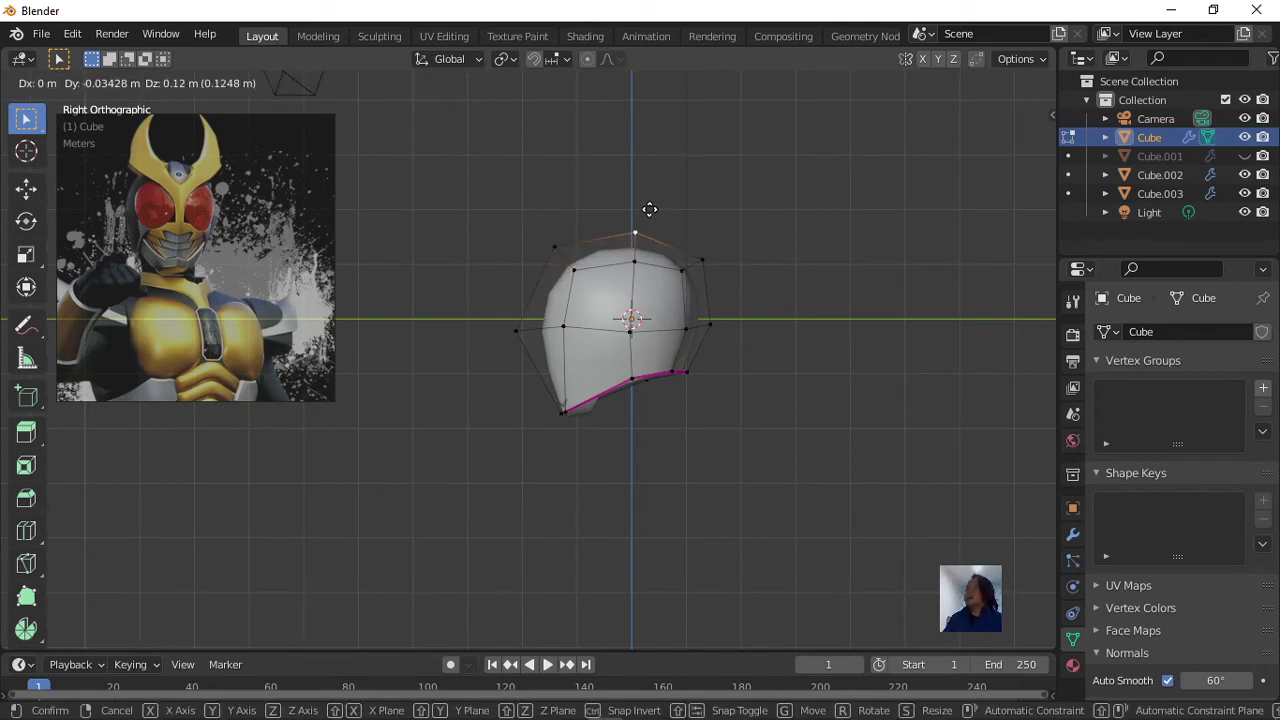
left_click(648, 210)
left_click(547, 249)
key("g")
left_click(539, 249)
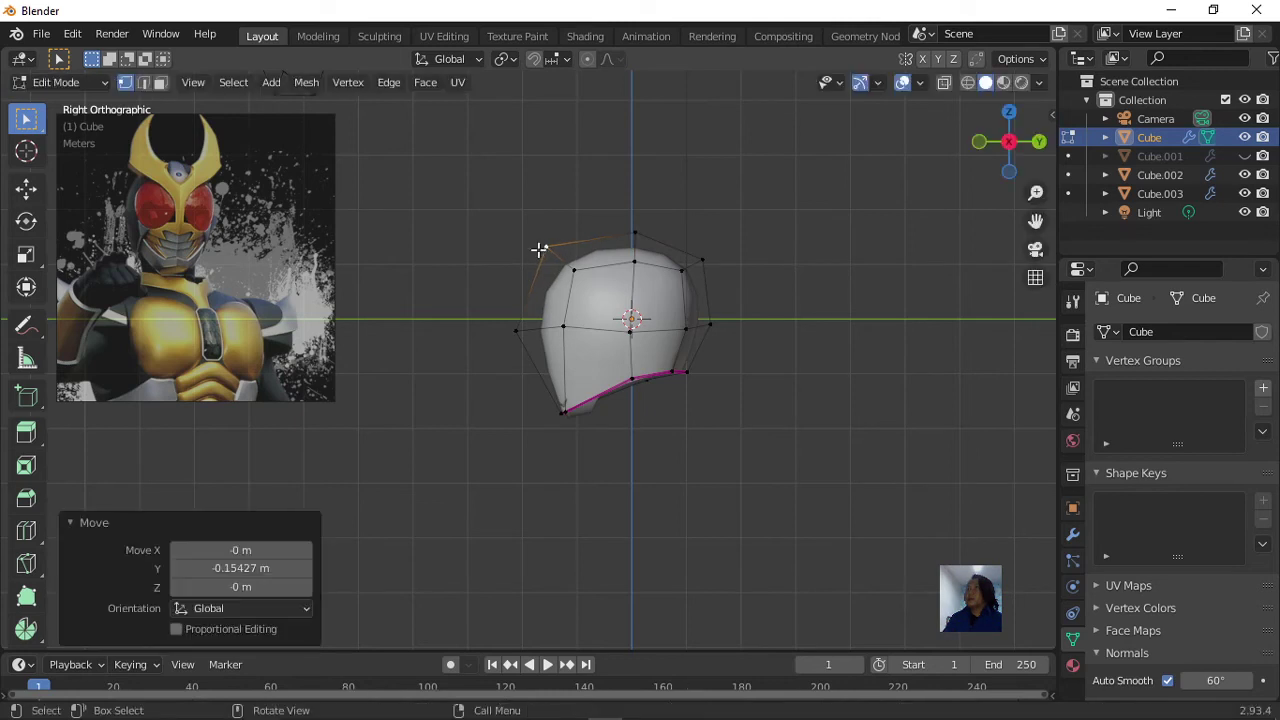
left_click(631, 233)
key("g")
left_click(632, 228)
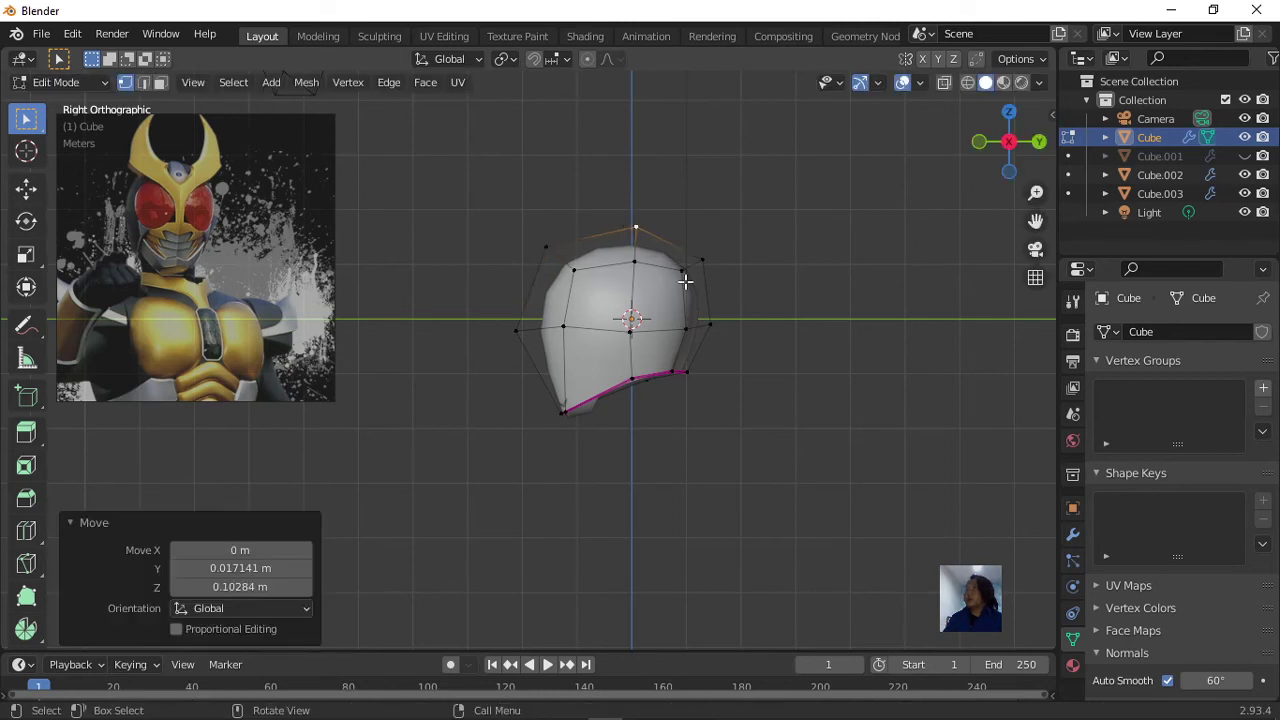
Raise the right-side vertex slightly and push the left and lower-left vertices outward.
left_click(706, 265)
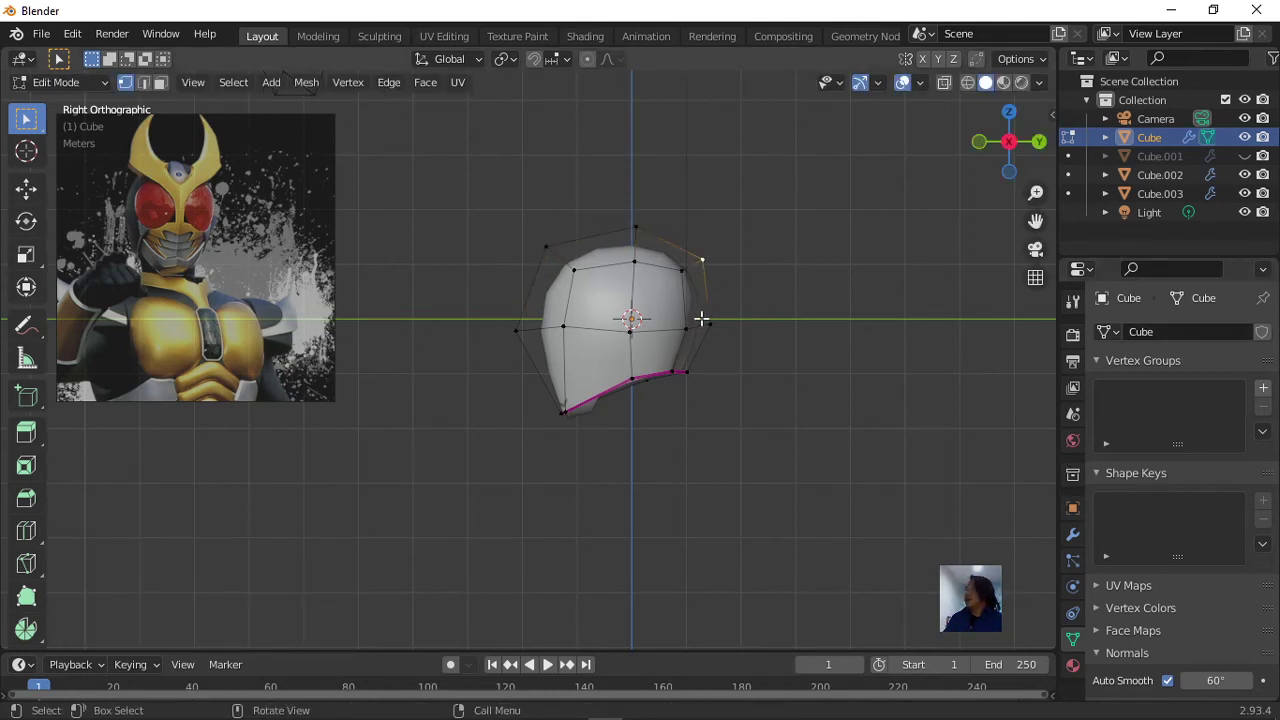
scroll(700, 317, "up", 2)
scroll(763, 331, "down", 2)
middle_click_drag(834, 414, 744, 512, "shift")
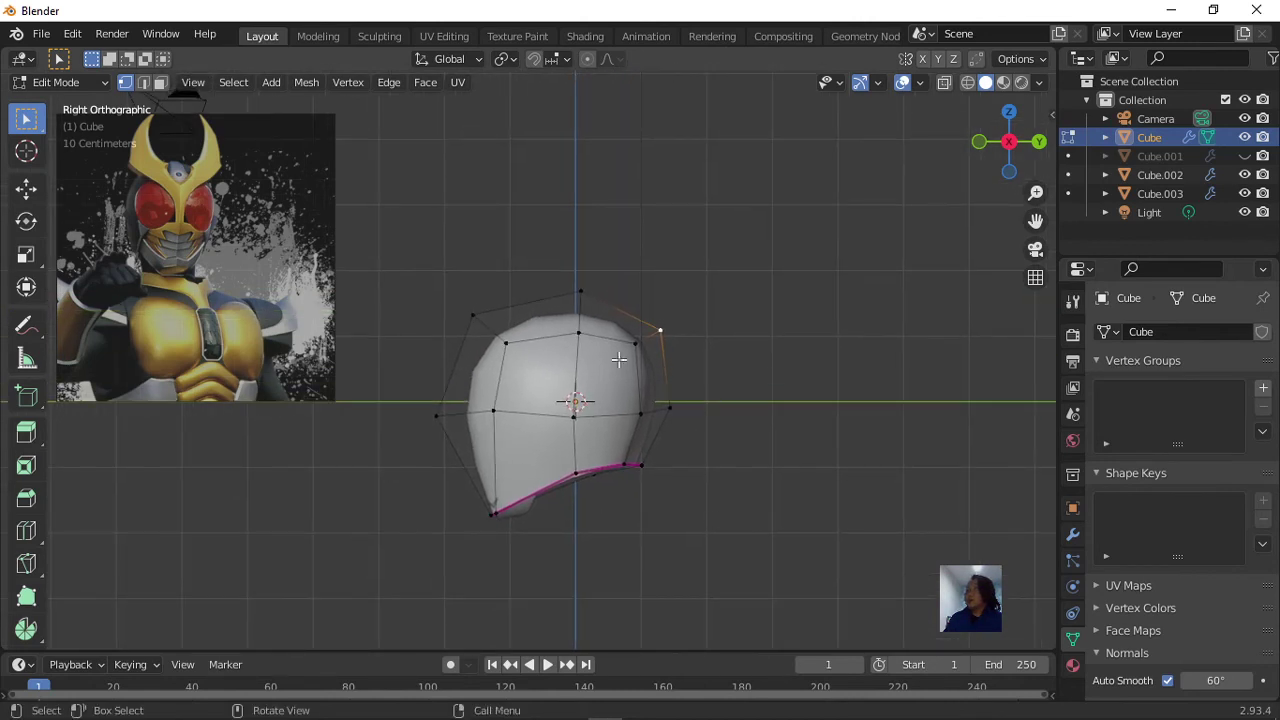
left_click(661, 332)
key("g")
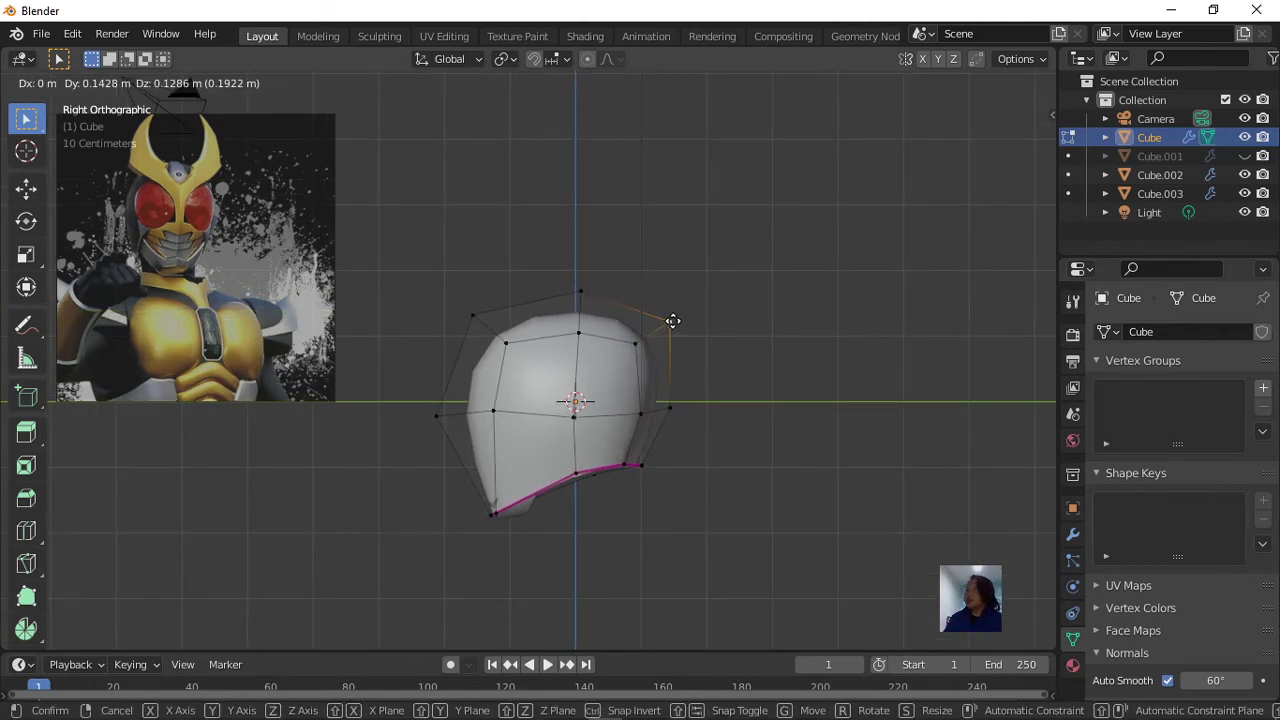
left_click(665, 328)
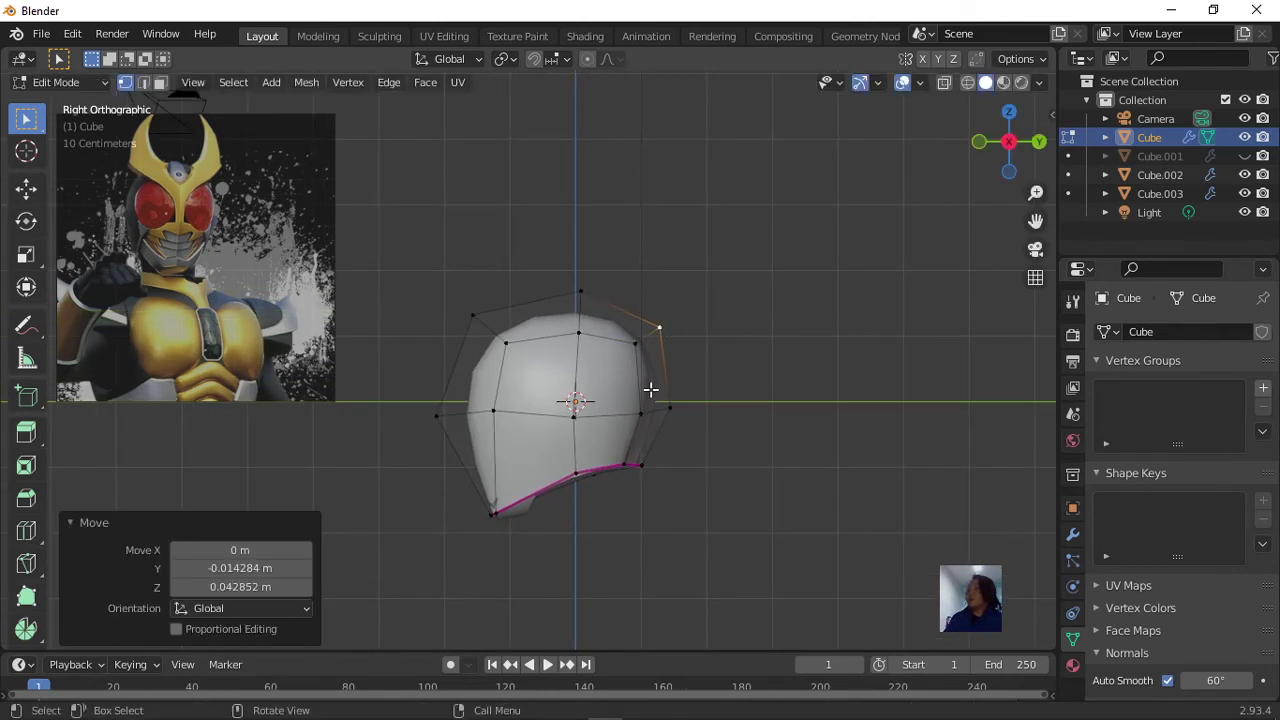
scroll(651, 389, "up", 2)
left_click(448, 296)
key("g")
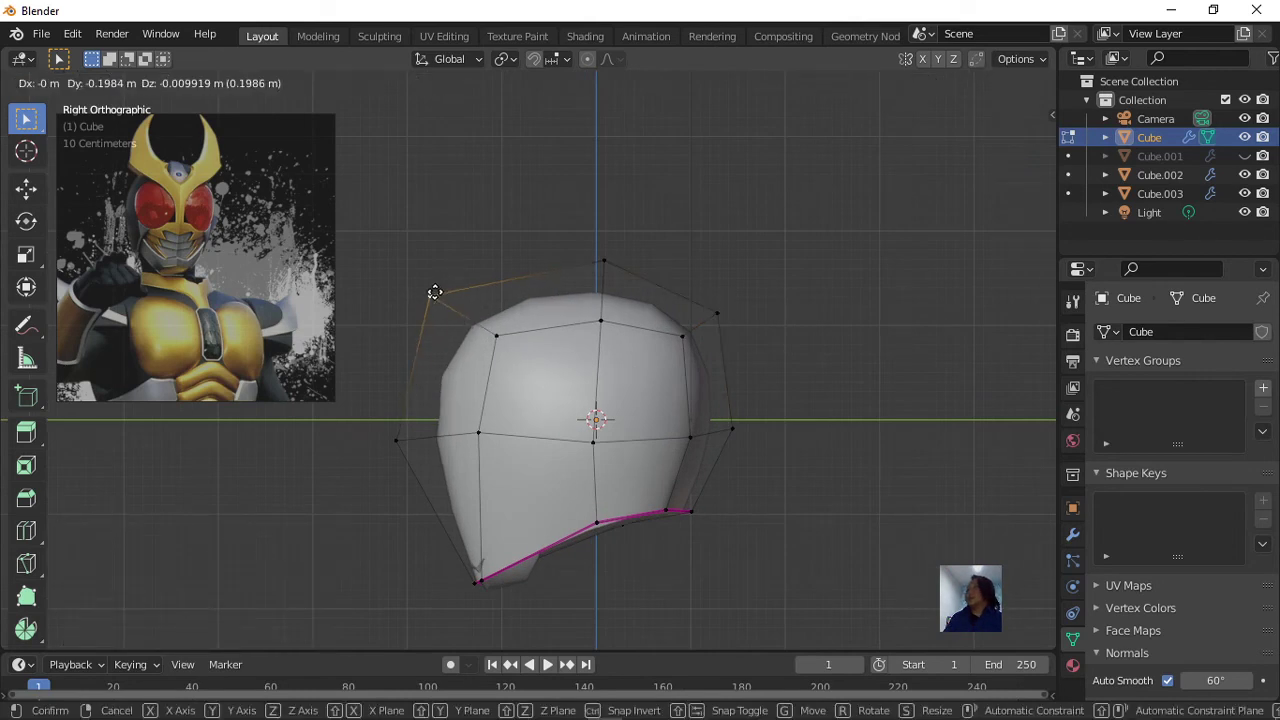
left_click(425, 292)
left_click(399, 443)
key("g")
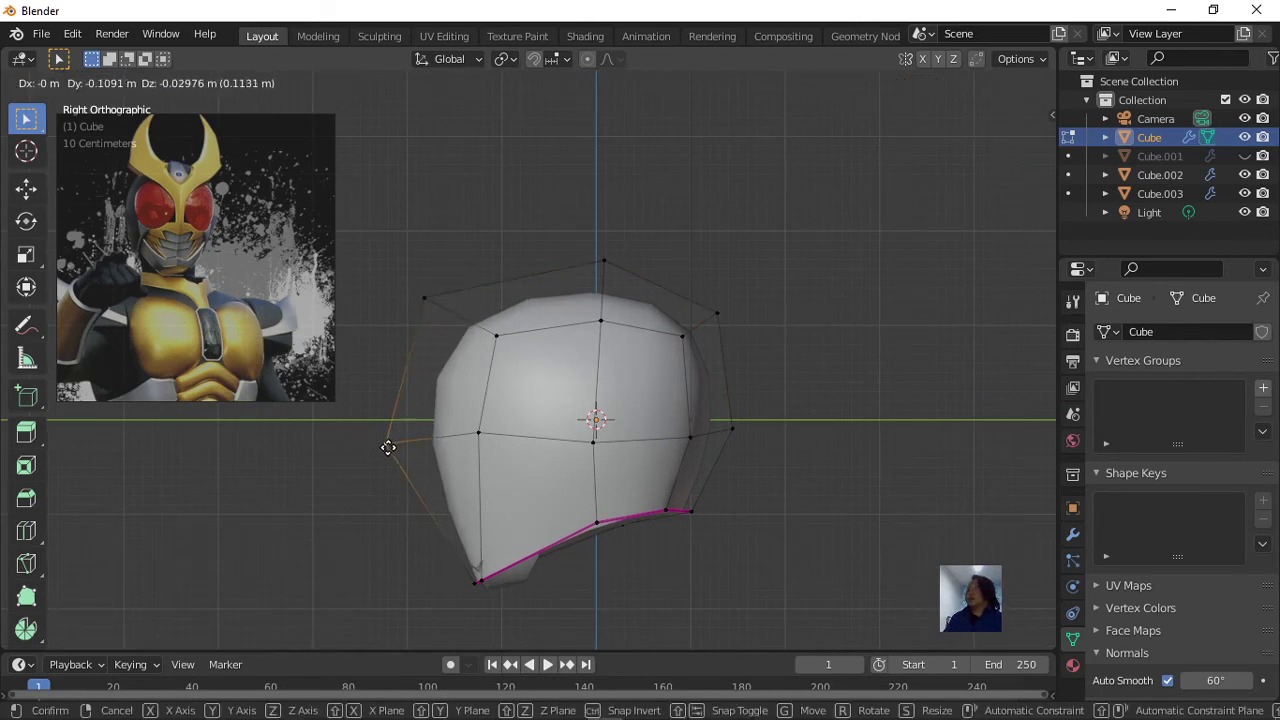
left_click(381, 459)
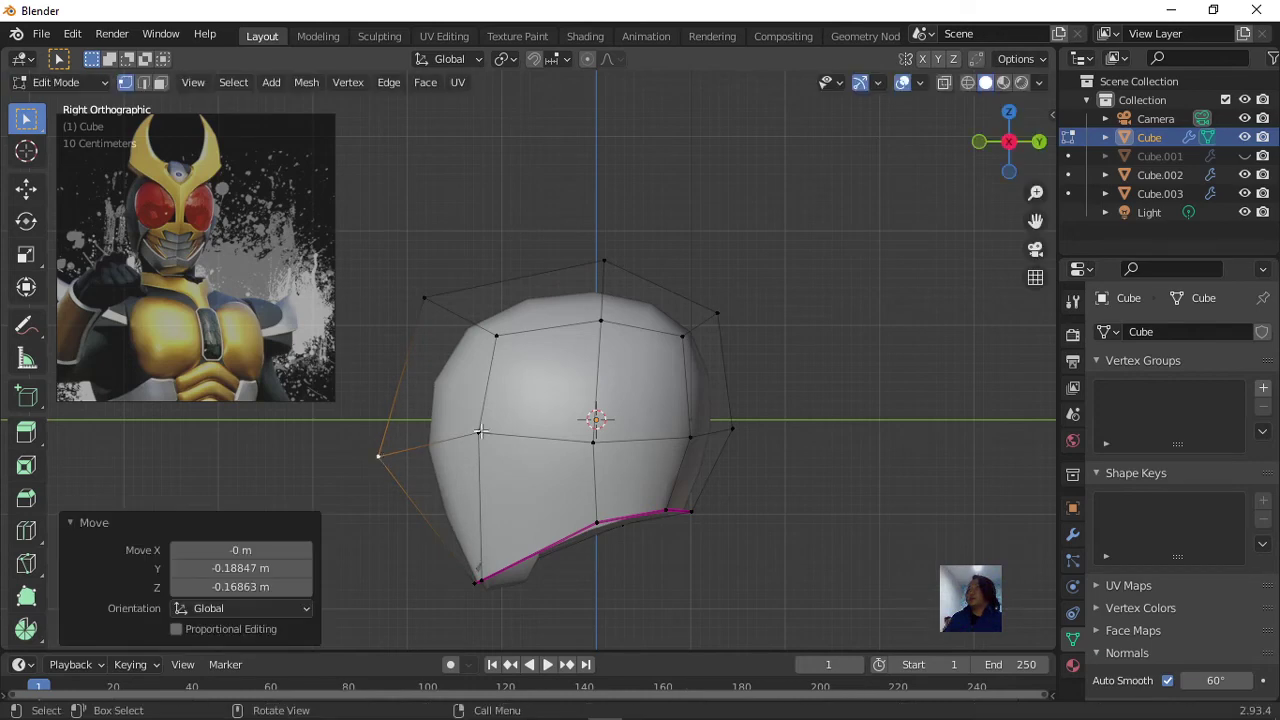
Check the reshaped shell in Object Mode from another angle, then return to Edit Mode.
scroll(691, 341, "down", 1)
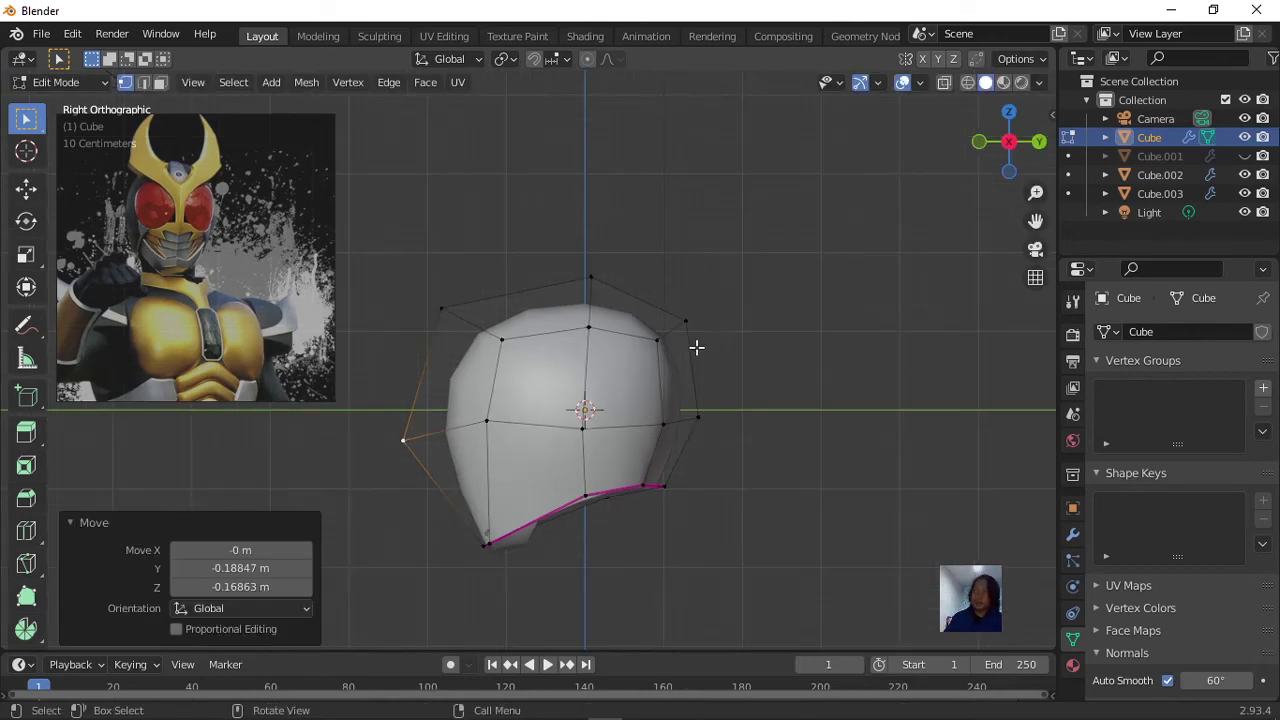
key("Tab")
mouse_move(737, 374)
middle_mouse_down()
mouse_move(867, 465)
mouse_move(720, 417)
mouse_move(686, 434)
mouse_move(697, 466)
mouse_move(659, 476)
mouse_move(943, 457)
mouse_move(855, 454)
mouse_move(896, 463)
mouse_move(883, 453)
middle_mouse_up()
key("Tab")
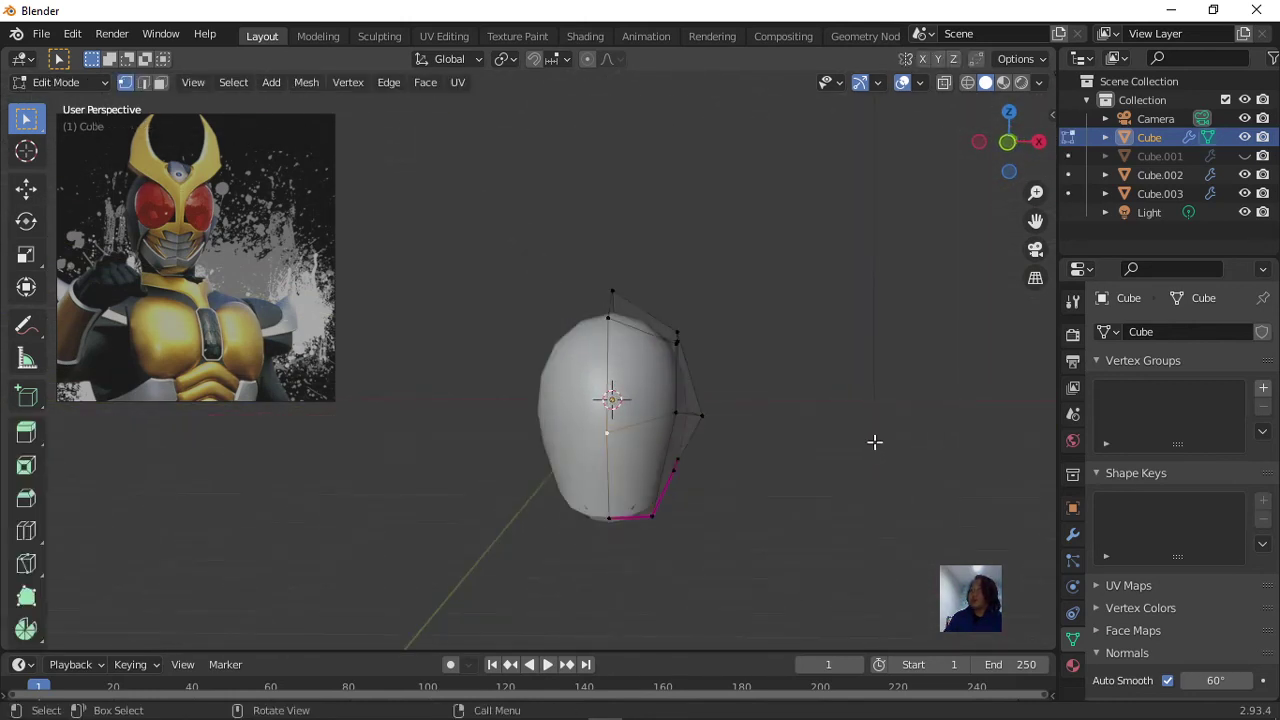
mouse_move(745, 367)
middle_mouse_down()
mouse_move(749, 326)
mouse_move(761, 343)
middle_mouse_up()
Adjust the upper-right, side and top-right vertices to round out the shell's right side.
left_click(747, 322)
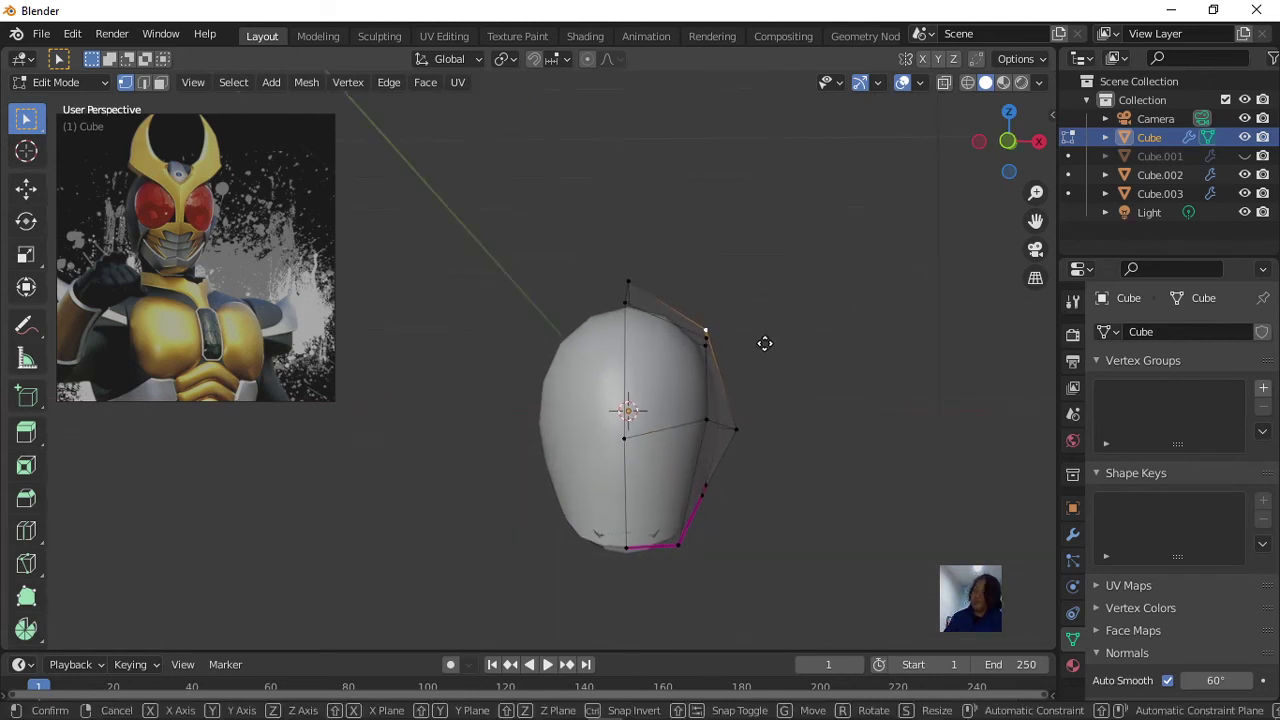
key("g")
left_click(786, 341)
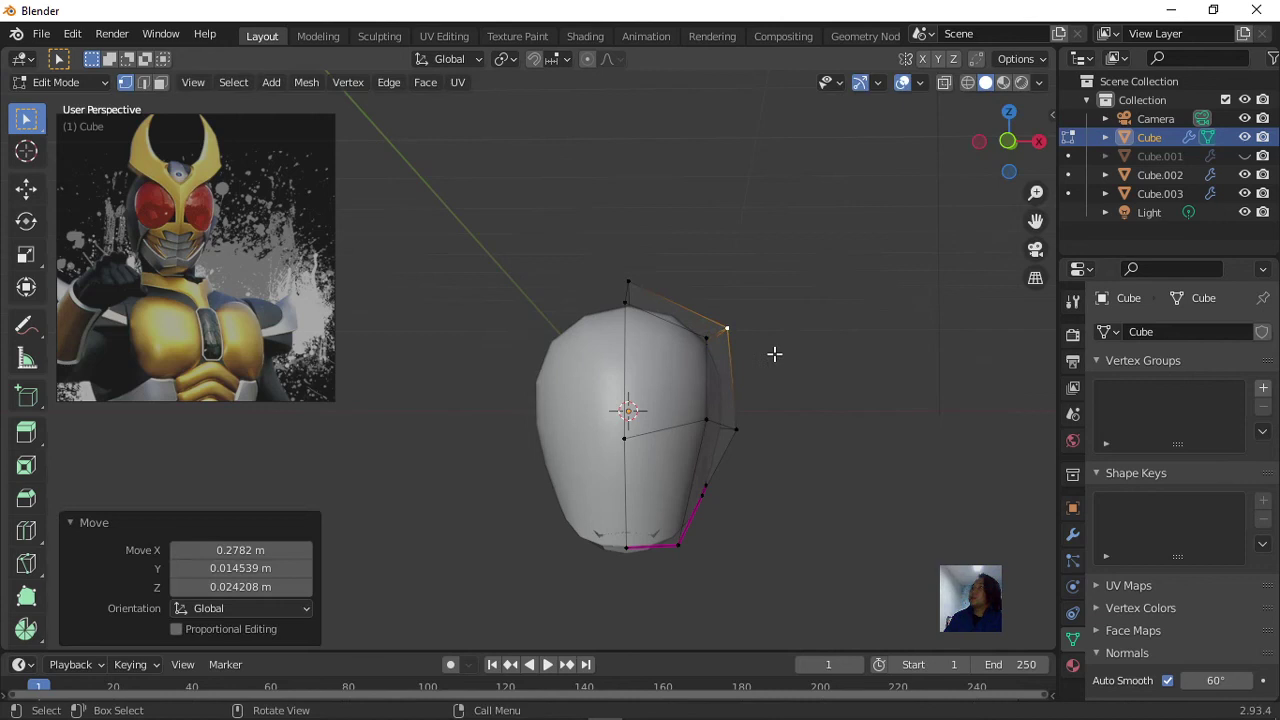
key("g")
left_click(738, 437)
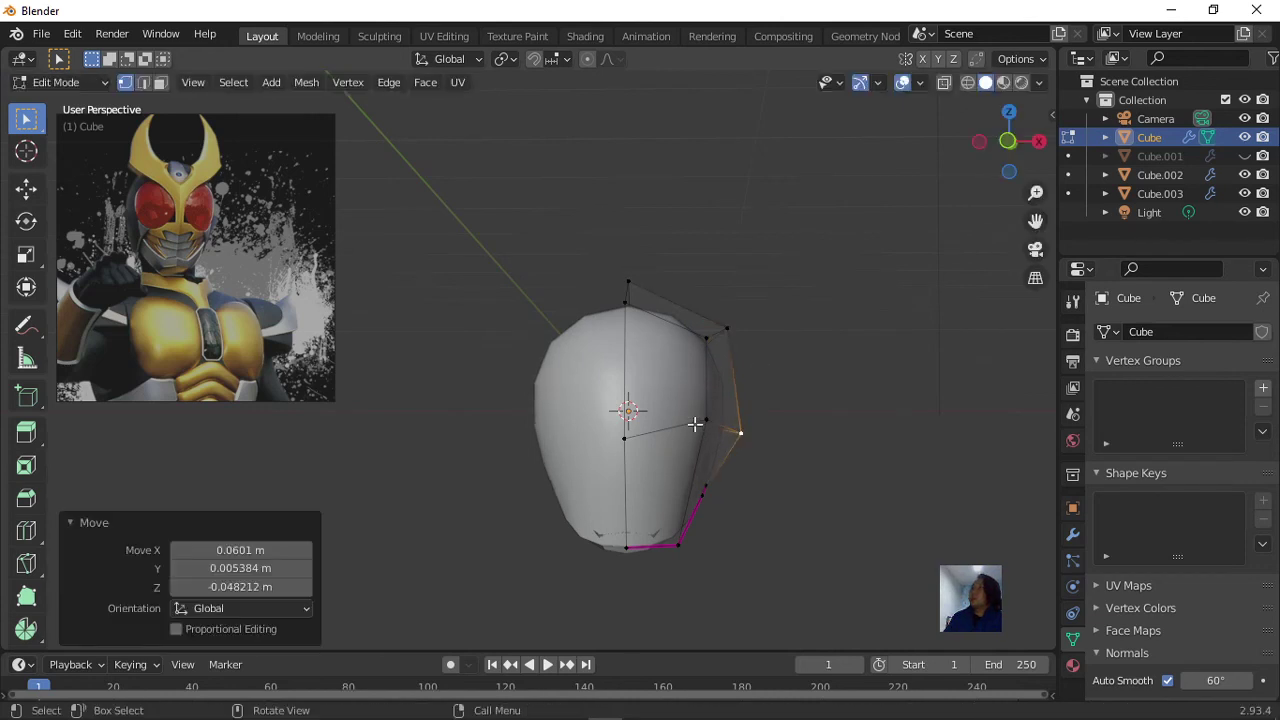
key("g")
left_click(714, 428)
left_click(738, 324)
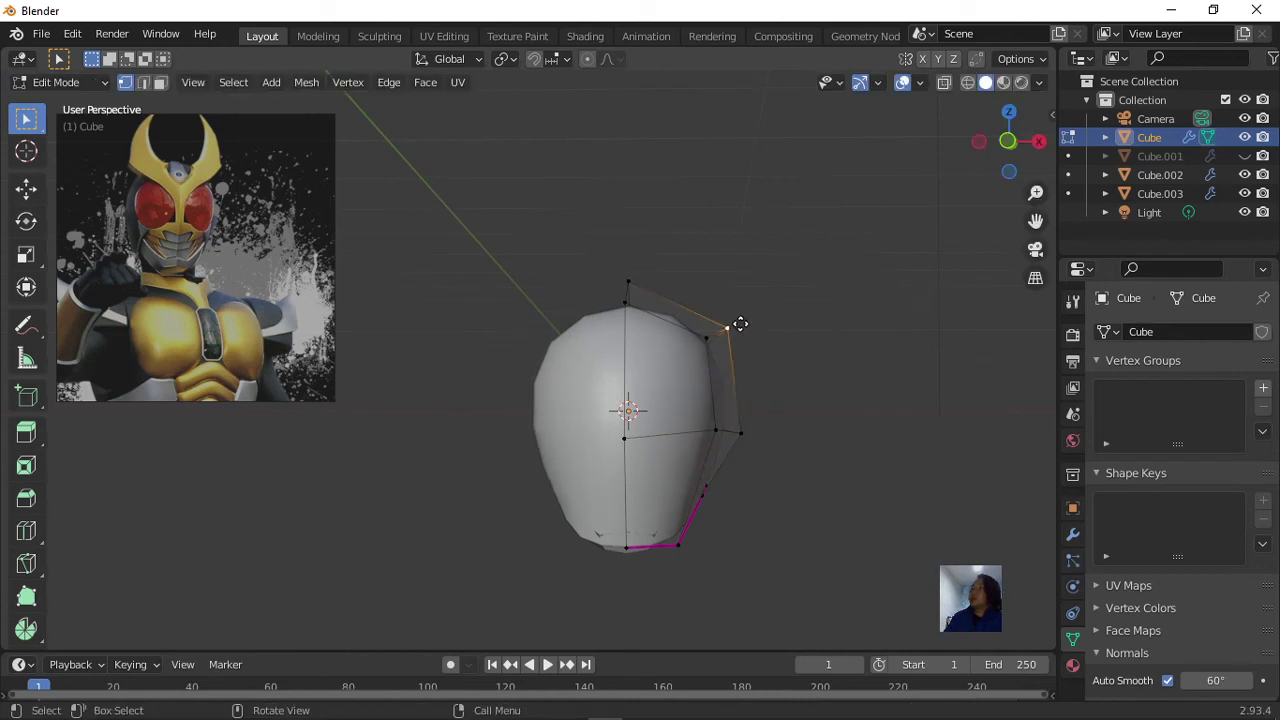
key("g")
left_click(733, 330)
From a new angle, move the selected vertex to its final offset of -0.068 m X, 0.045 m Z.
mouse_move(733, 330)
middle_mouse_down()
mouse_move(731, 406)
mouse_move(356, 427)
middle_mouse_up()
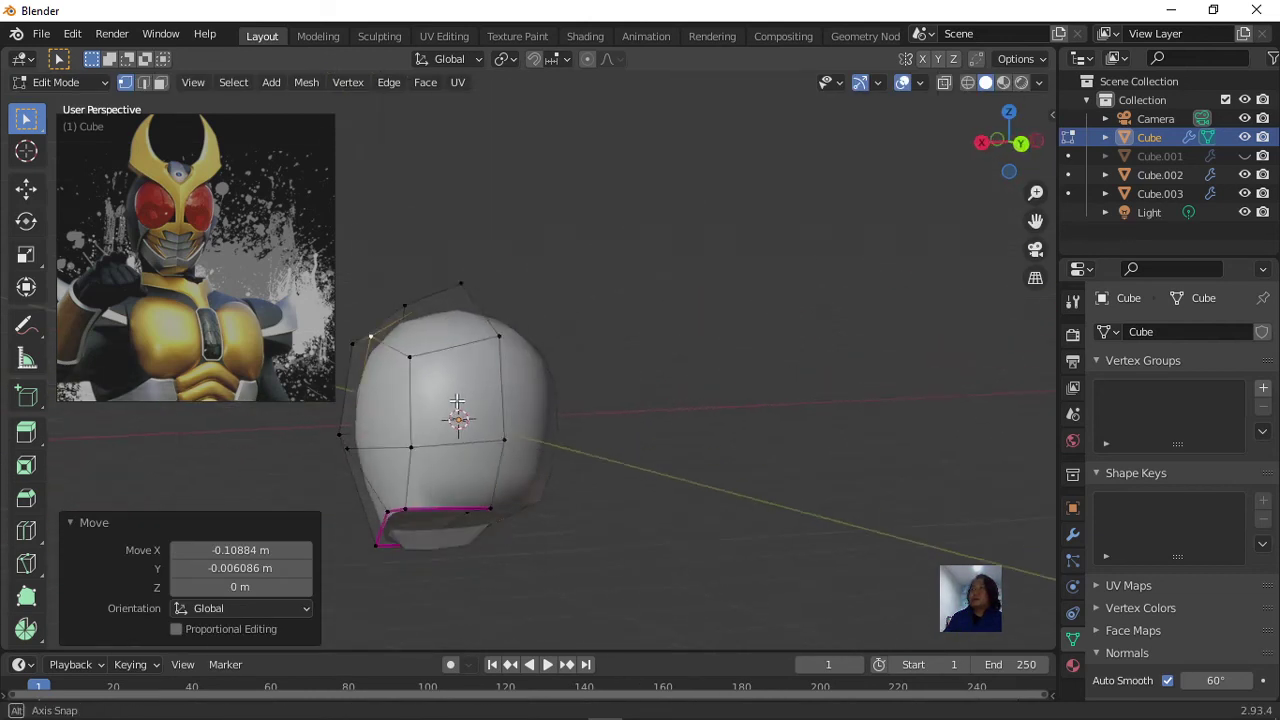
key("g")
left_click(346, 423)
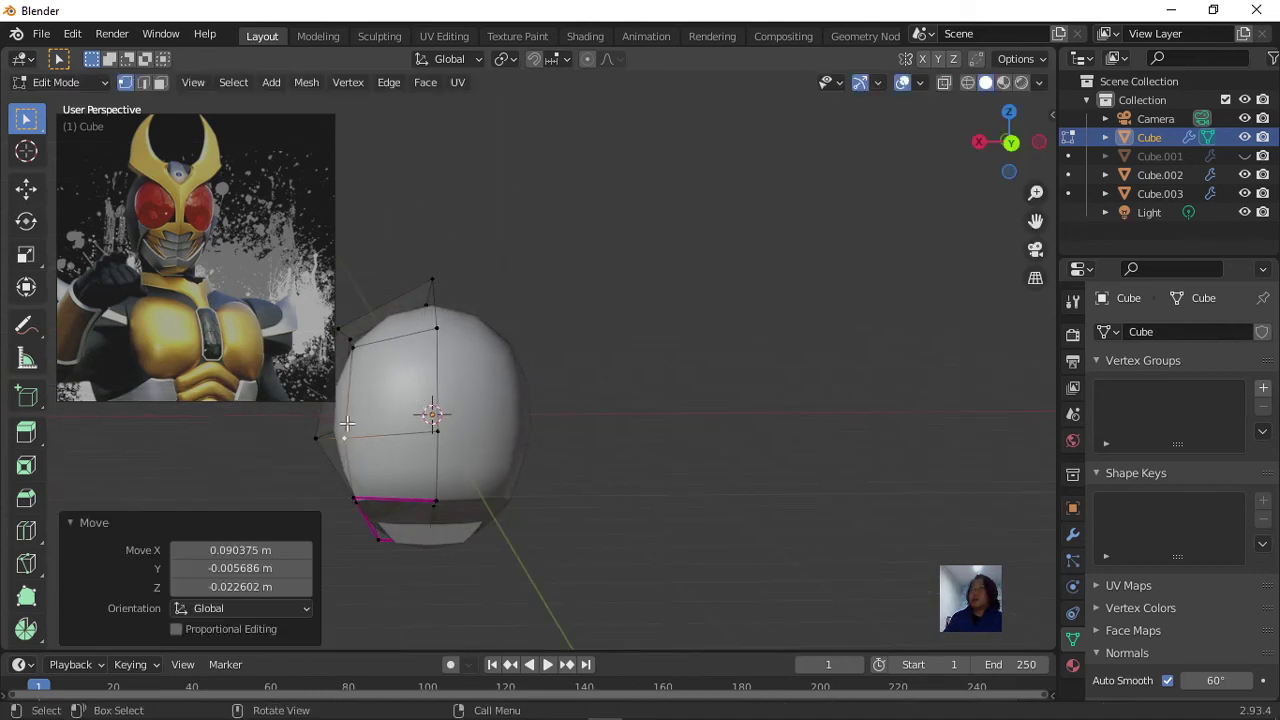
key("g")
left_click(350, 338)
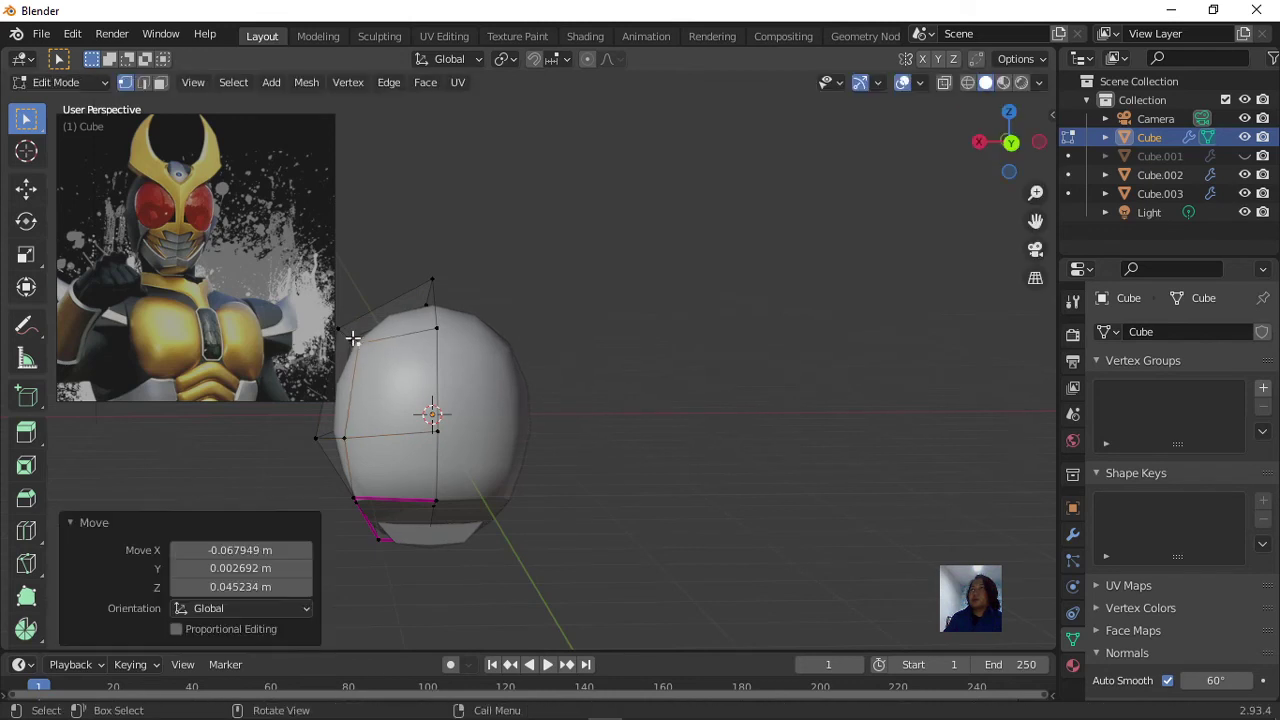
scroll(499, 387, "down", 3)
mouse_move(499, 387)
middle_mouse_down()
mouse_move(669, 376)
mouse_move(786, 414)
mouse_move(935, 388)
mouse_move(880, 397)
mouse_move(760, 481)
middle_mouse_up()
Return to Object Mode, frame the helmet front-on, and bring up the Add menu.
key("Tab")
scroll(760, 482, "up", 2)
middle_click_drag(853, 534, 857, 538, "shift")
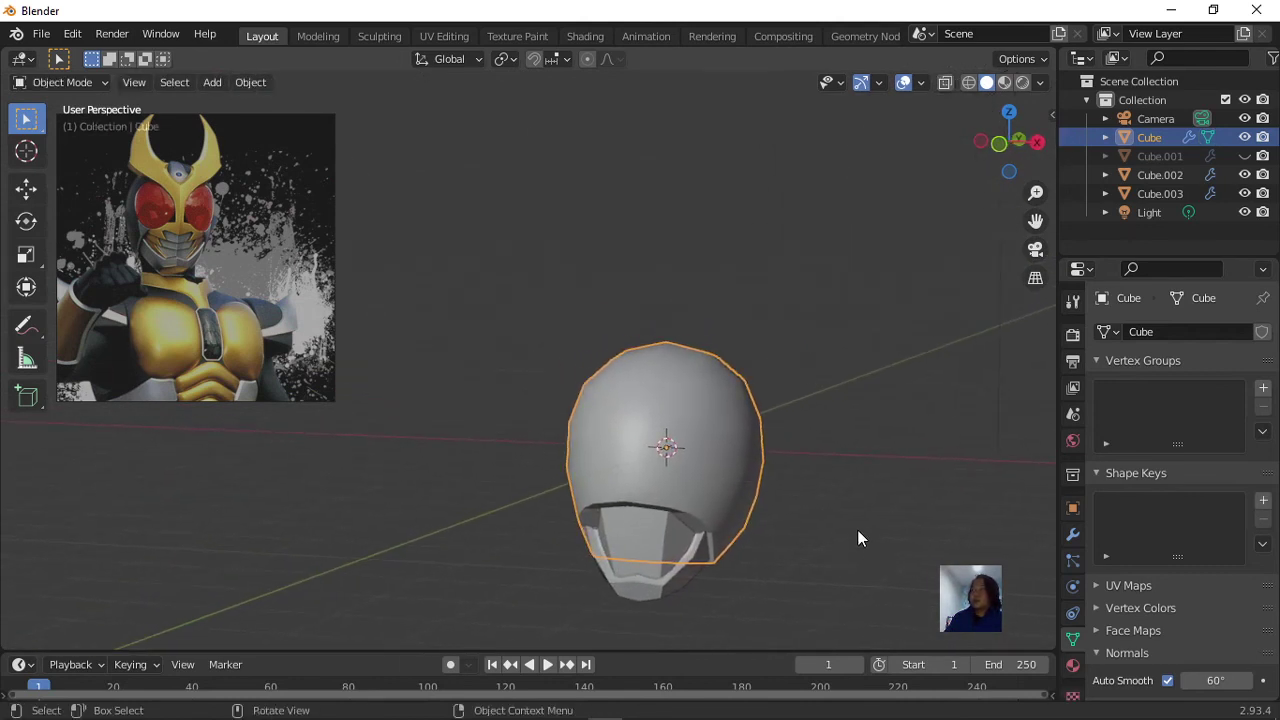
mouse_move(744, 485)
middle_mouse_down()
mouse_move(787, 478)
mouse_move(679, 462)
mouse_move(664, 473)
mouse_move(831, 452)
mouse_move(814, 451)
mouse_move(834, 460)
middle_mouse_up()
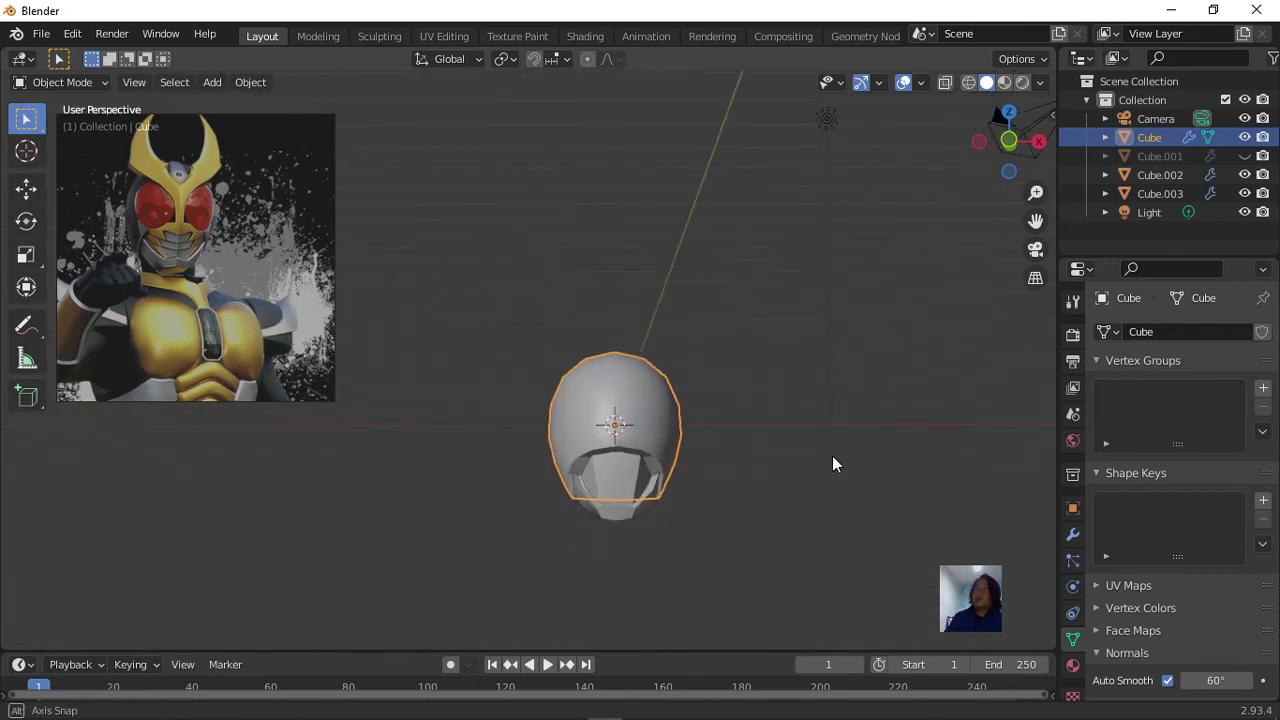
scroll(781, 458, "up", 1)
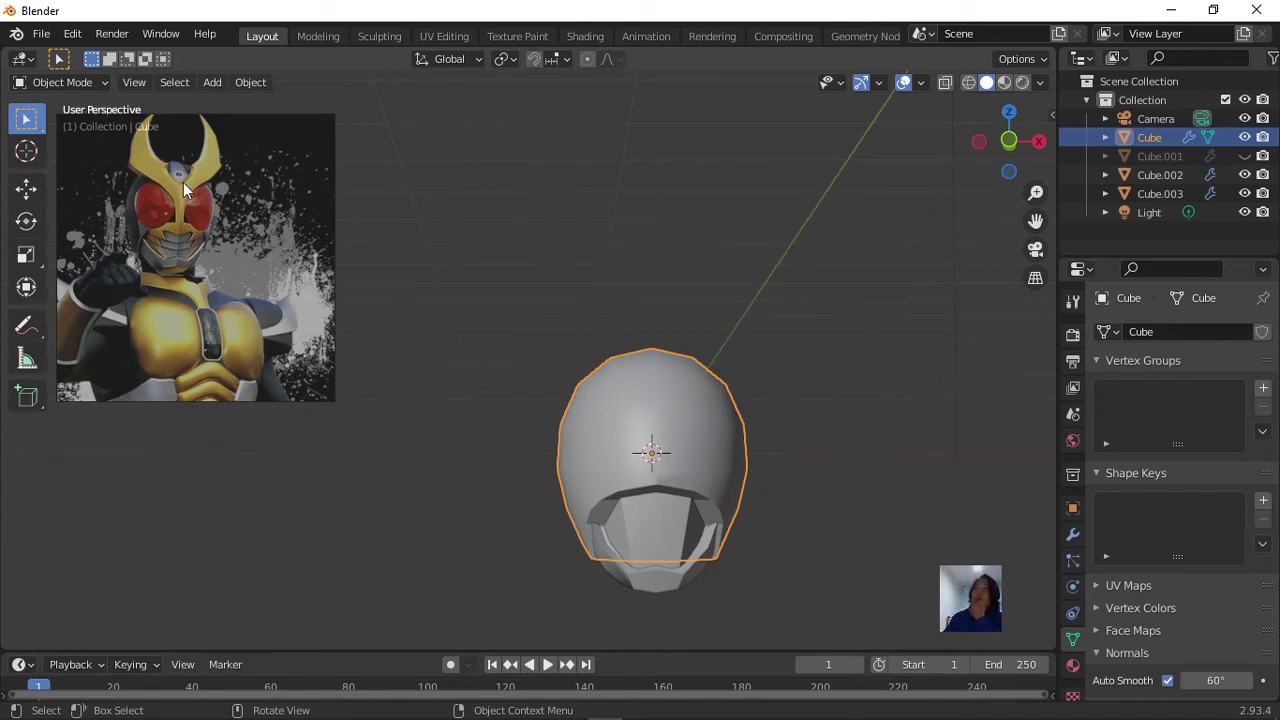
left_click(212, 82)
left_click(214, 82)
mouse_move(250, 82)
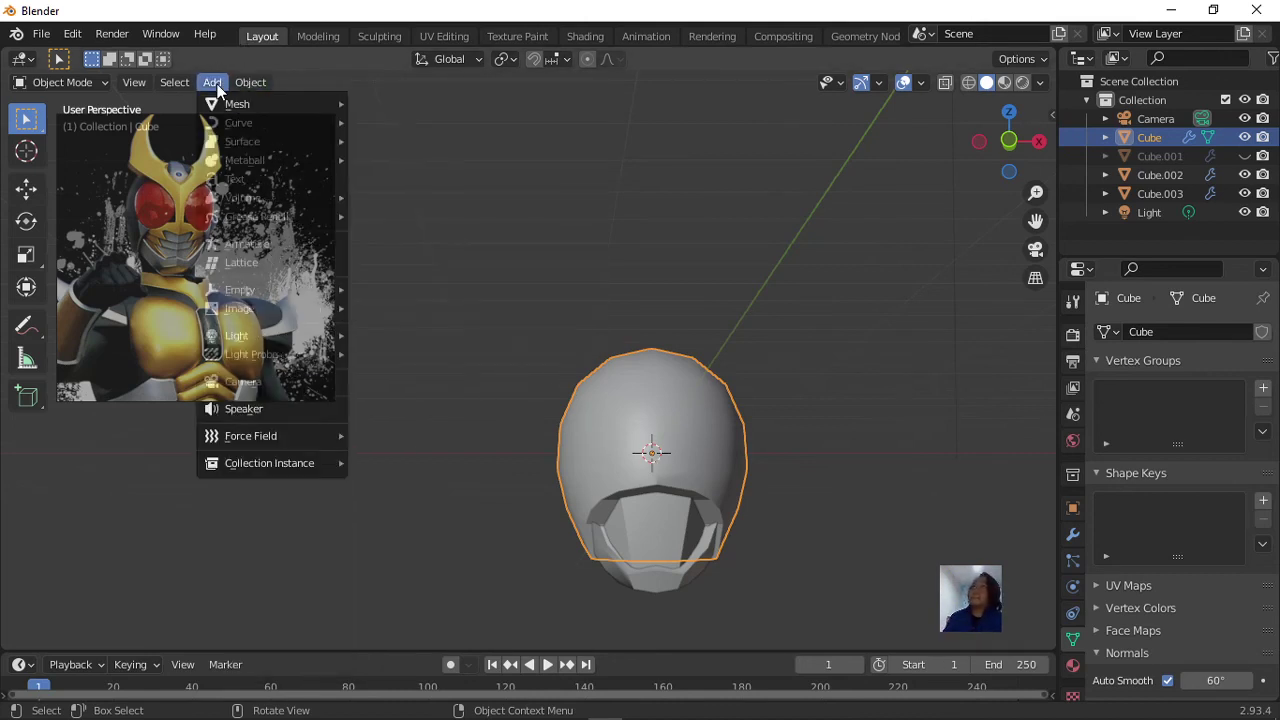
mouse_move(237, 104)
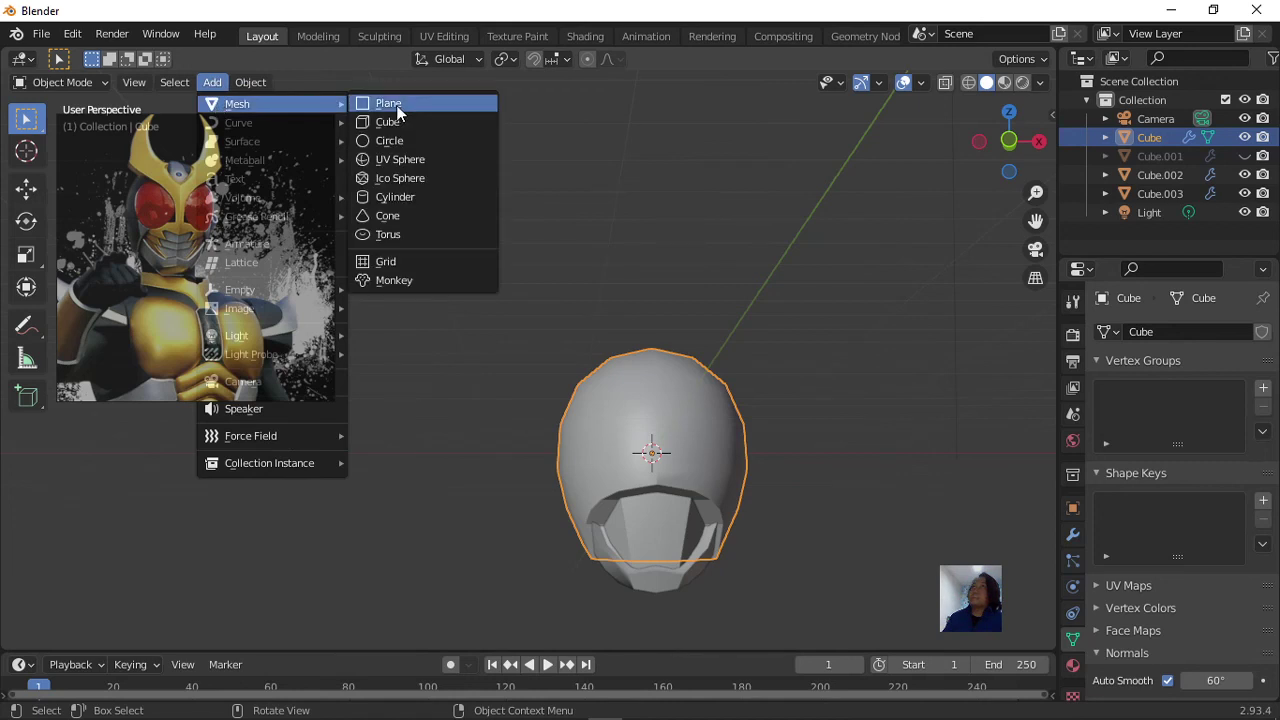
Add a 2 m cube (Cube.004) with an X-axis Mirror modifier, Clipping on, panel collapsed.
left_click(393, 121)
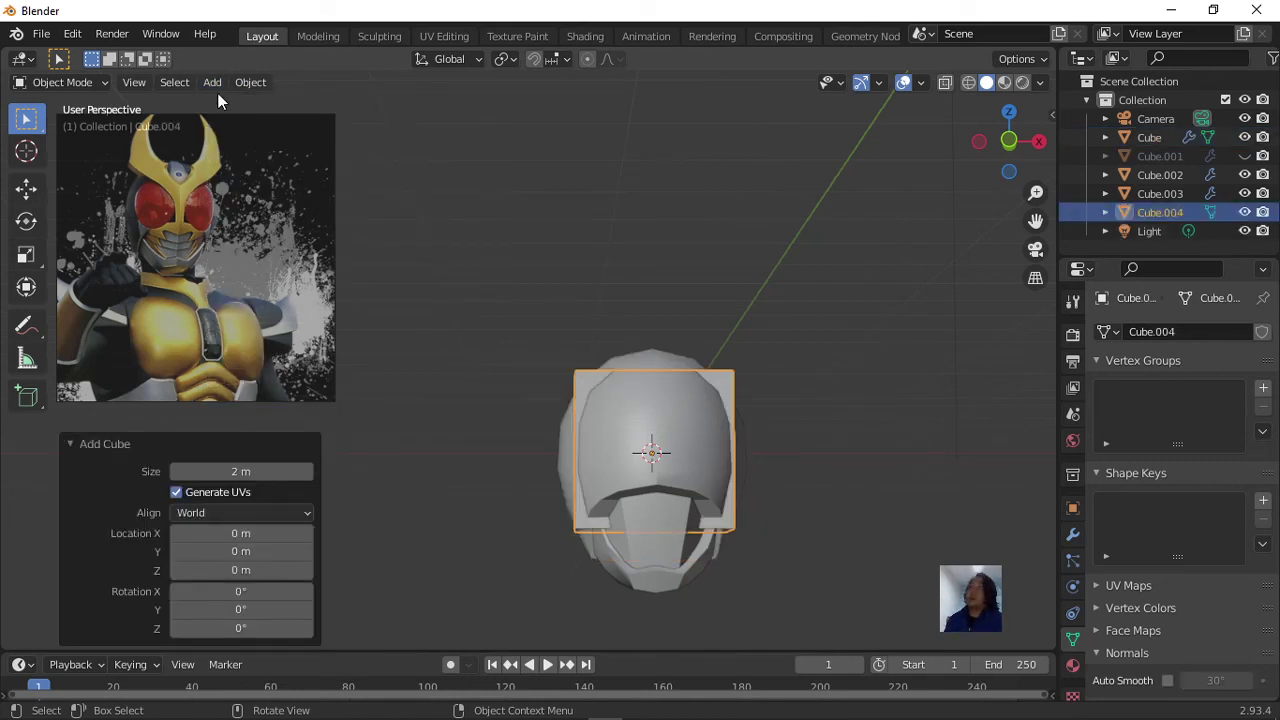
mouse_move(472, 267)
middle_mouse_down()
mouse_move(651, 522)
mouse_move(668, 516)
middle_mouse_up()
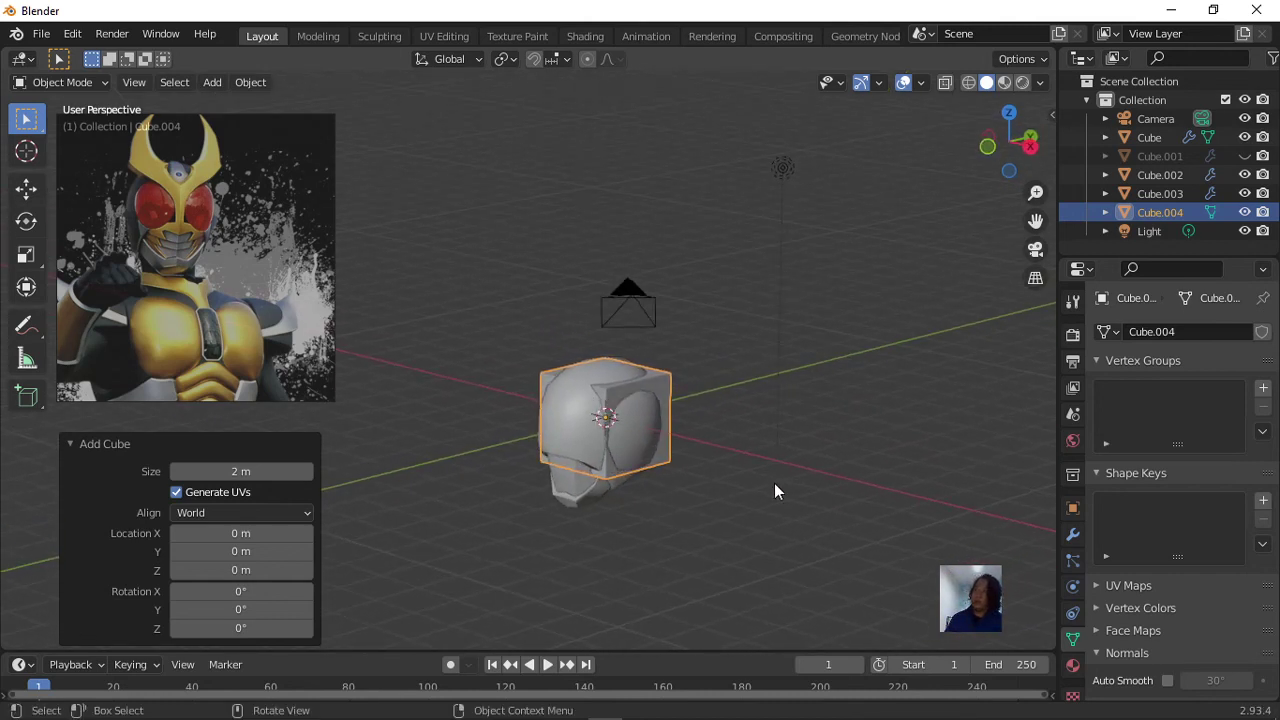
left_click(1073, 534)
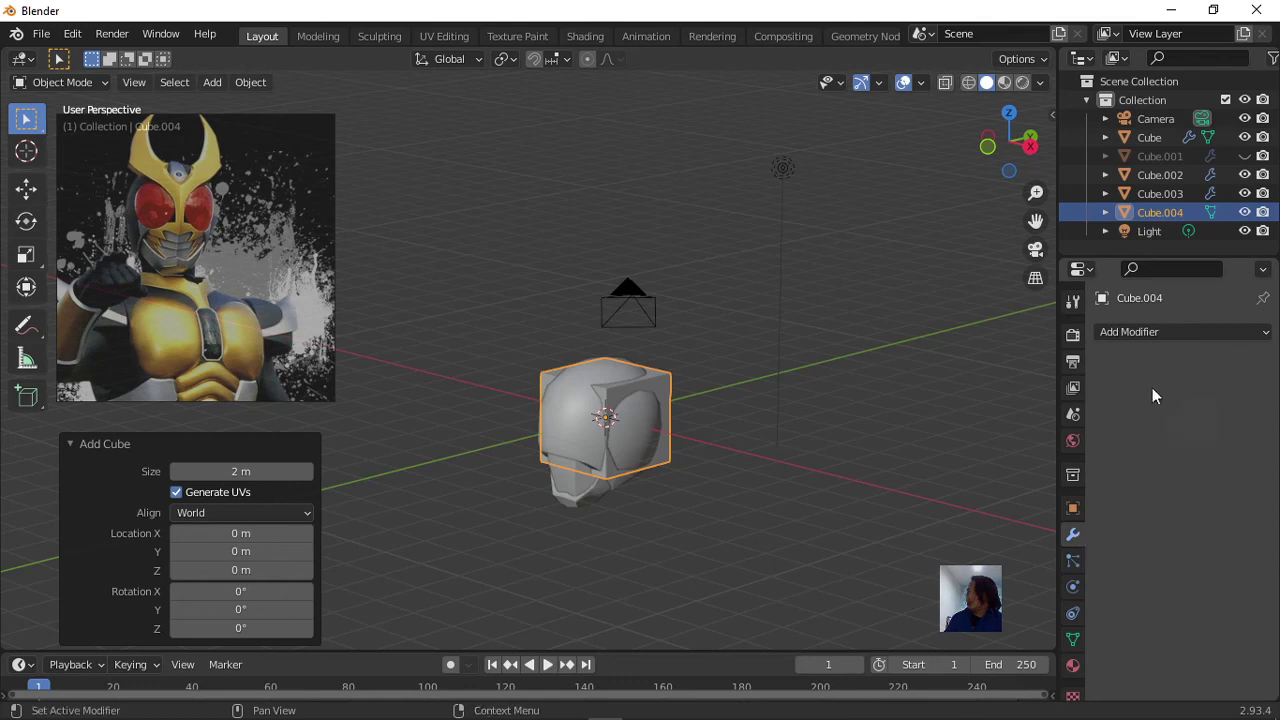
left_click(1140, 334)
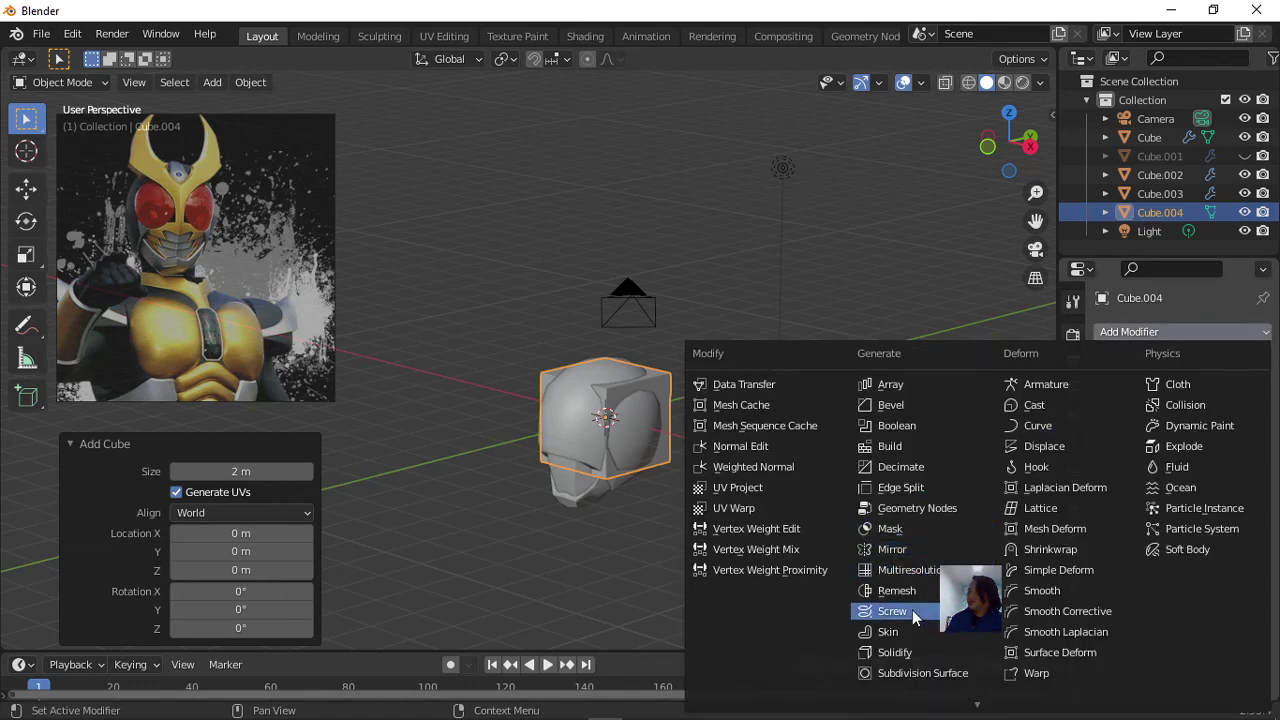
left_click(911, 550)
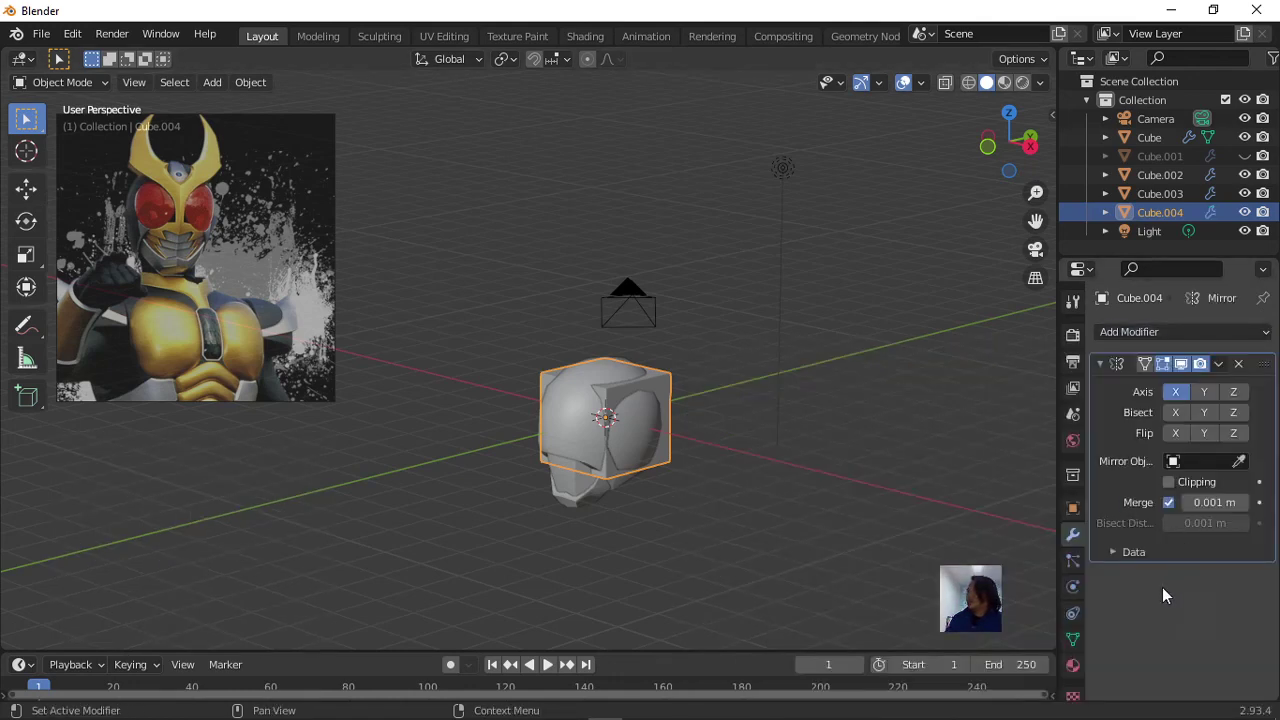
left_click(1169, 482)
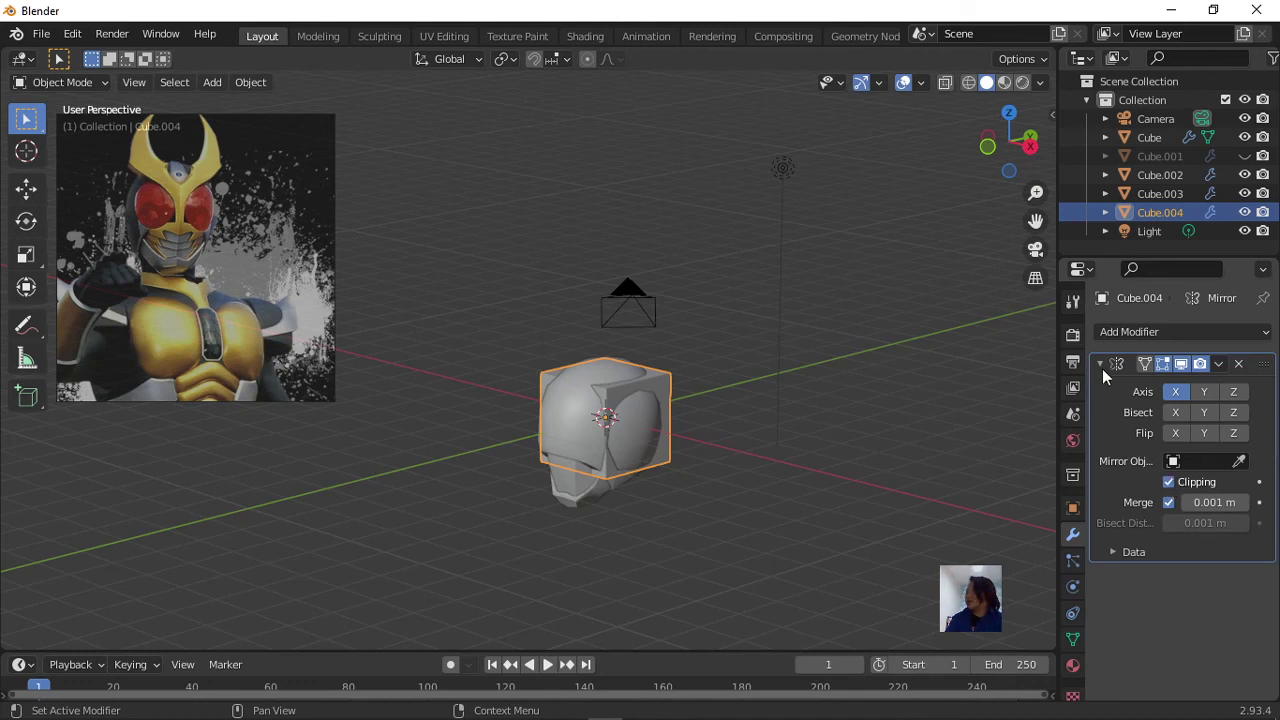
left_click(1099, 365)
scroll(776, 437, "up", 3)
scroll(789, 455, "down", 2)
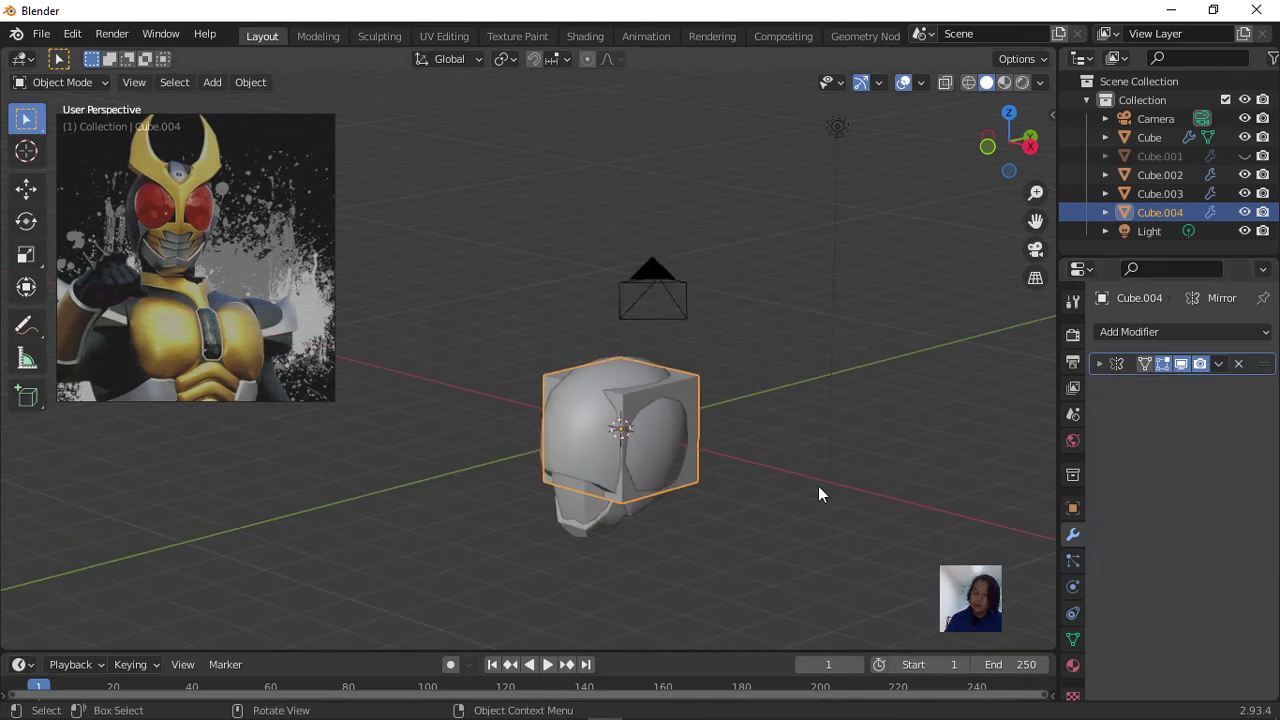
scroll(816, 486, "up", 1)
scroll(812, 486, "up", 1)
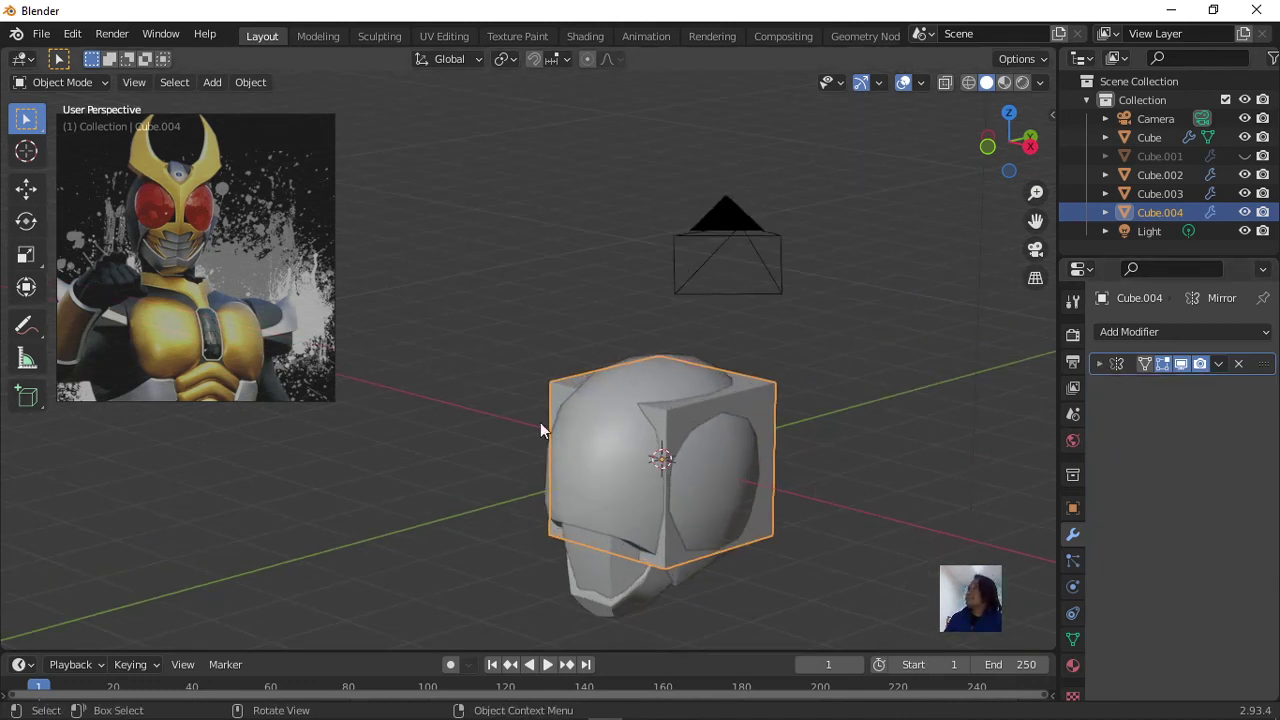
In Edit Mode, delete one face of Cube.004.
key("Tab")
scroll(770, 480, "down", 2)
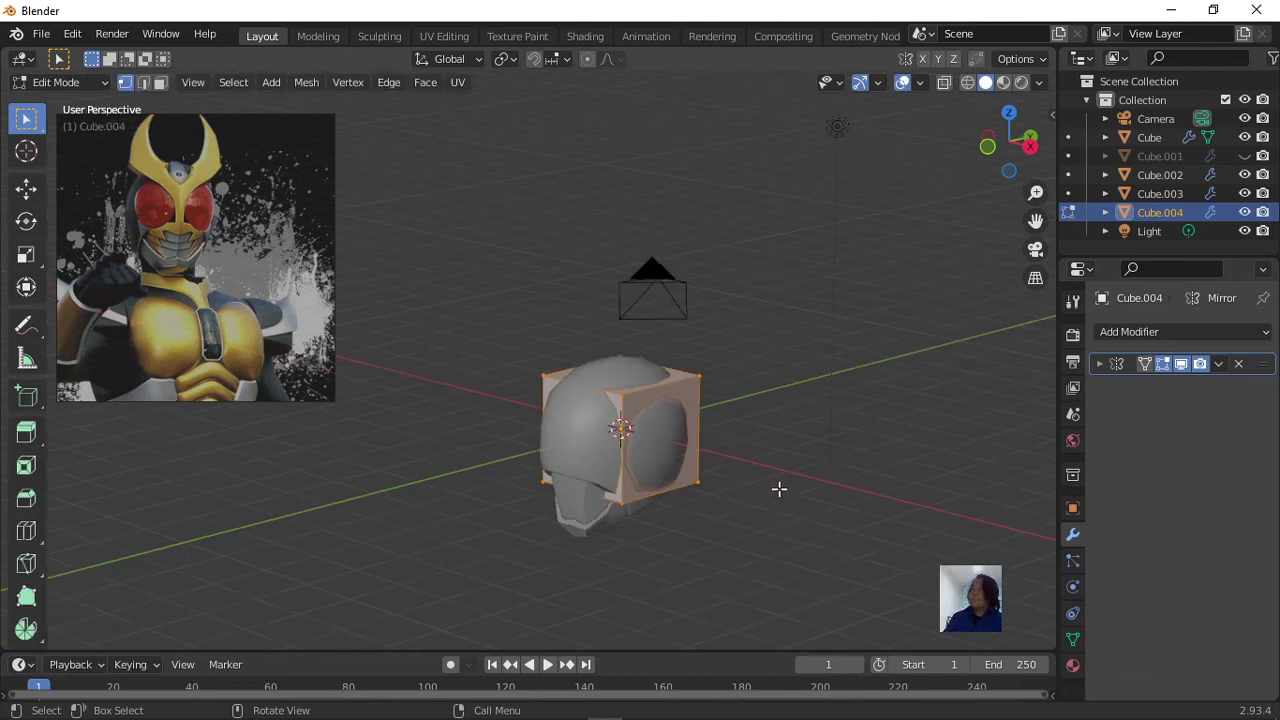
mouse_move(777, 489)
middle_mouse_down()
mouse_move(930, 500)
mouse_move(946, 463)
middle_mouse_up()
scroll(594, 440, "up", 1)
scroll(588, 422, "up", 1)
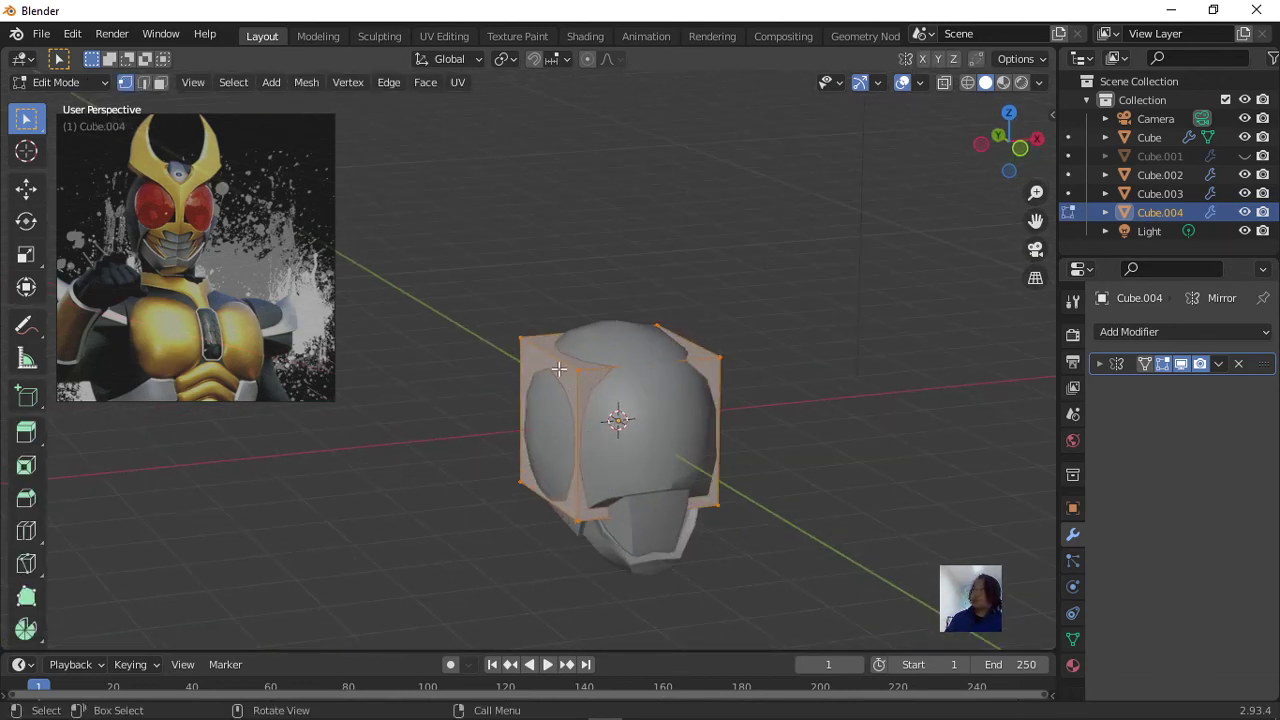
left_click(527, 344)
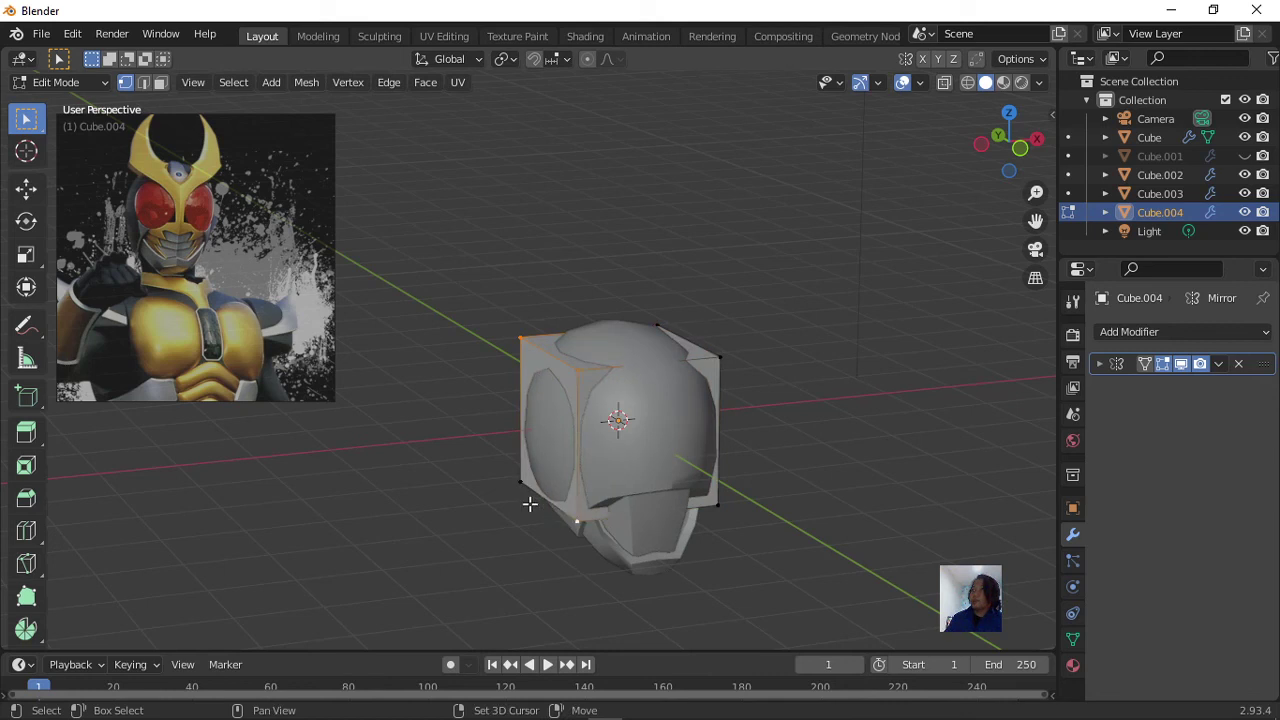
key("x")
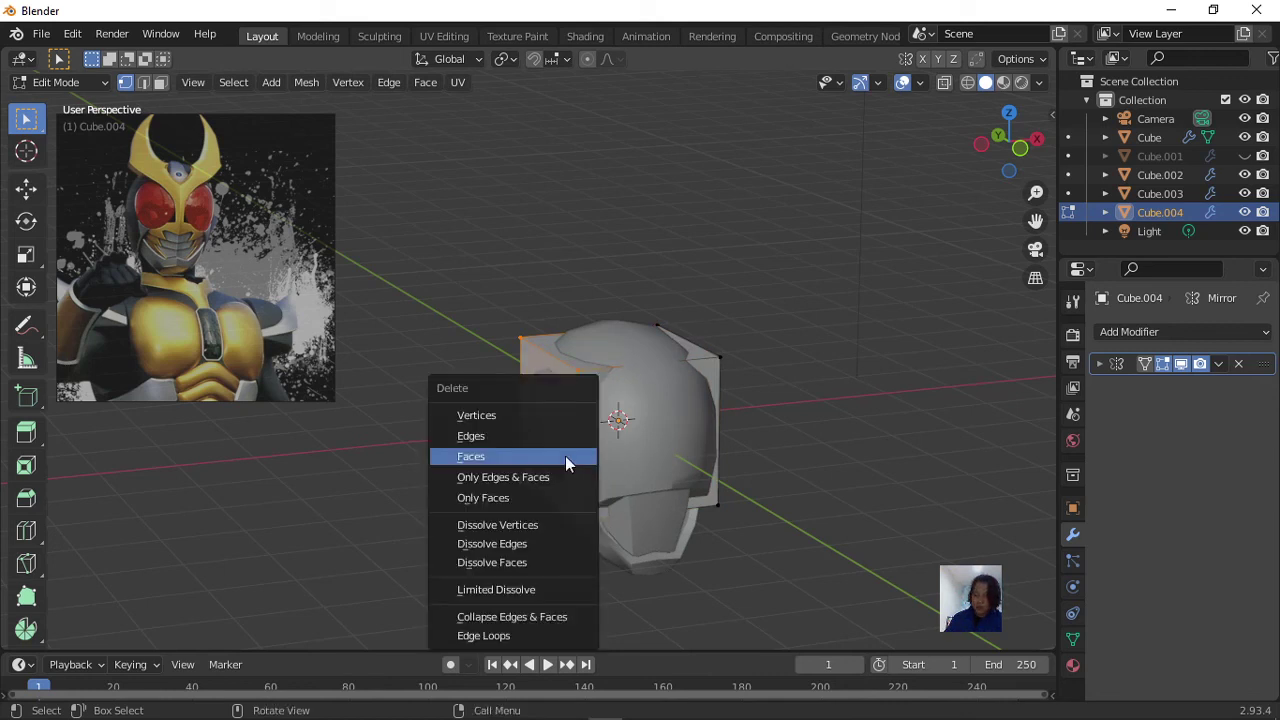
left_click(558, 457)
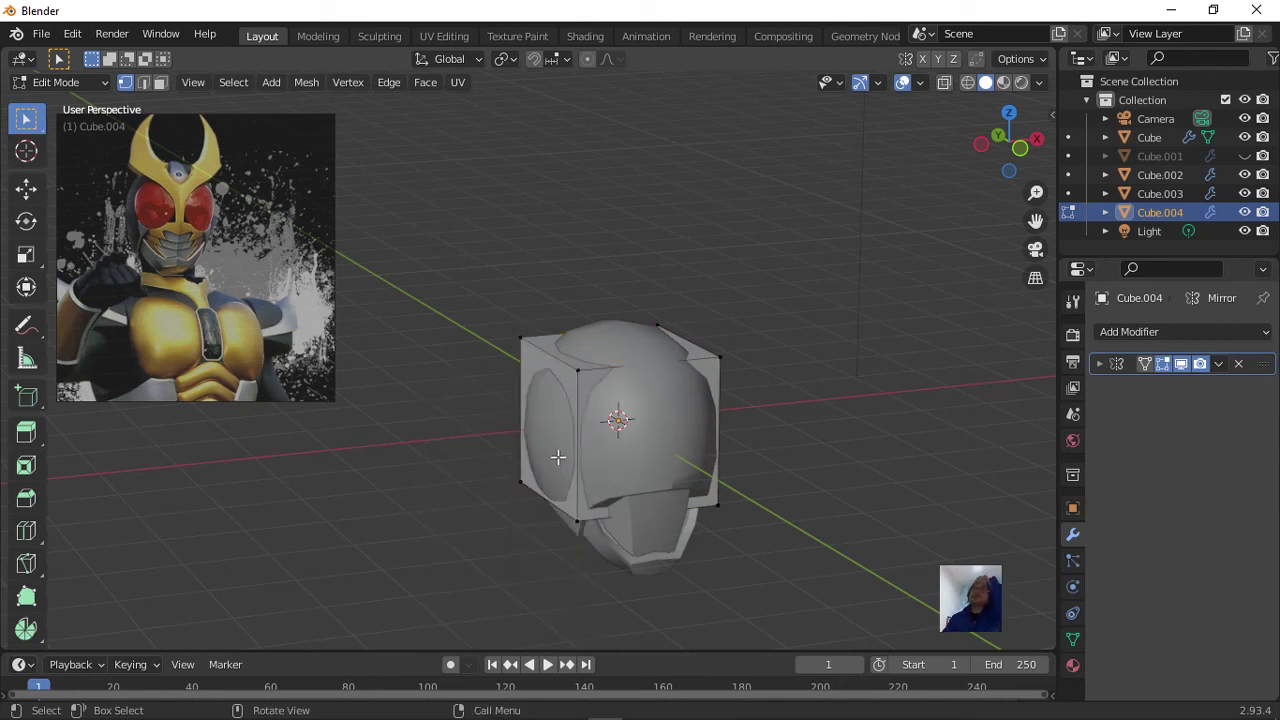
Move the two left-side vertices 4.9757 m along X, then view the result front-on and switch to OBS.
left_click(524, 342)
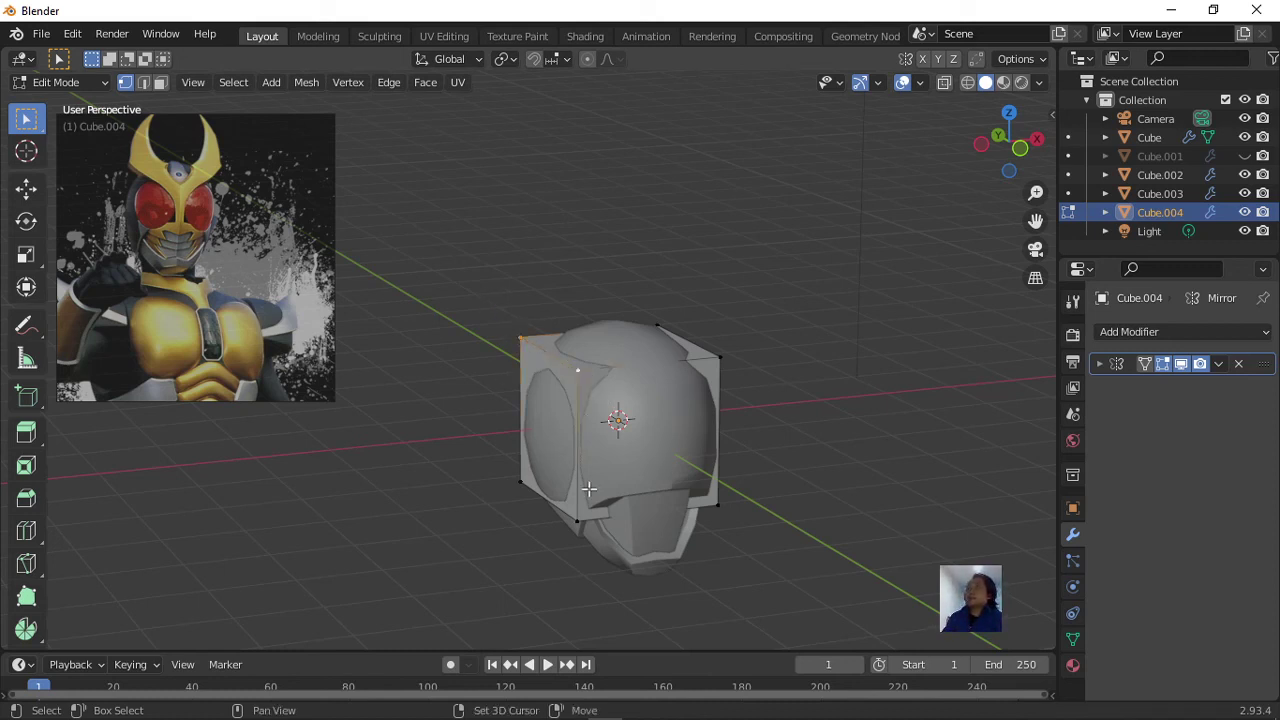
left_click(516, 484, "shift")
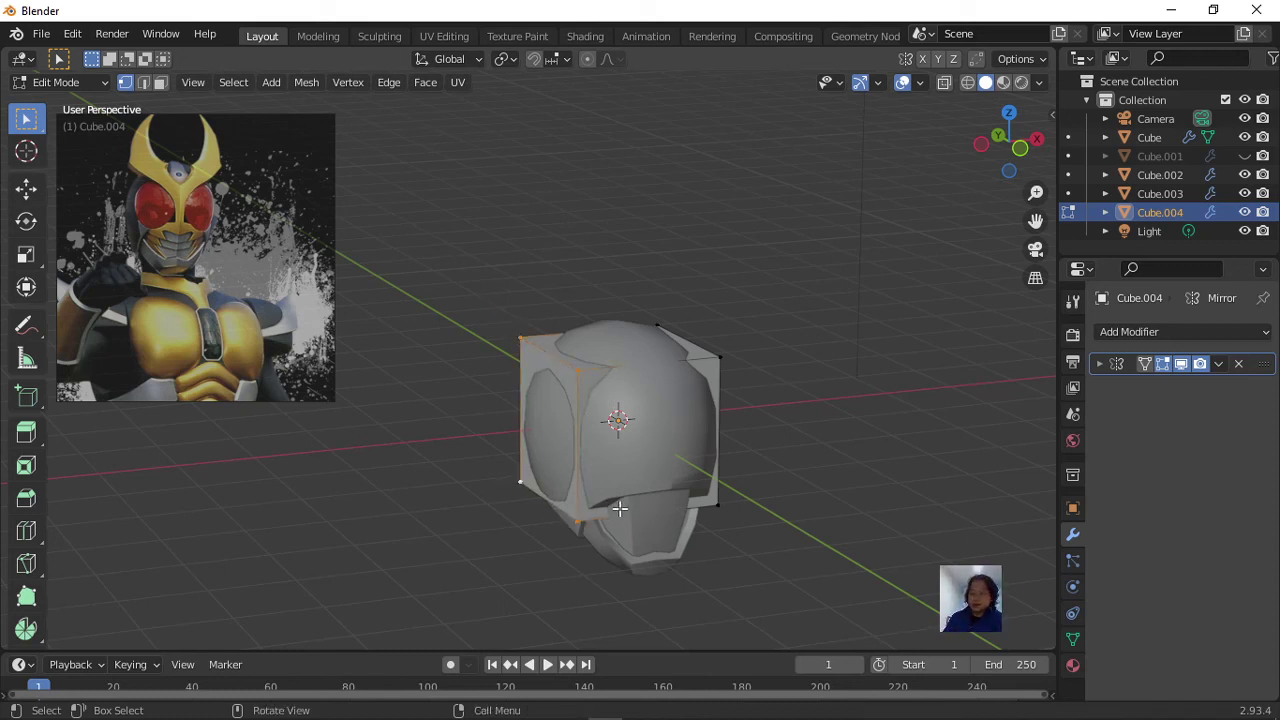
key("g")
key("x")
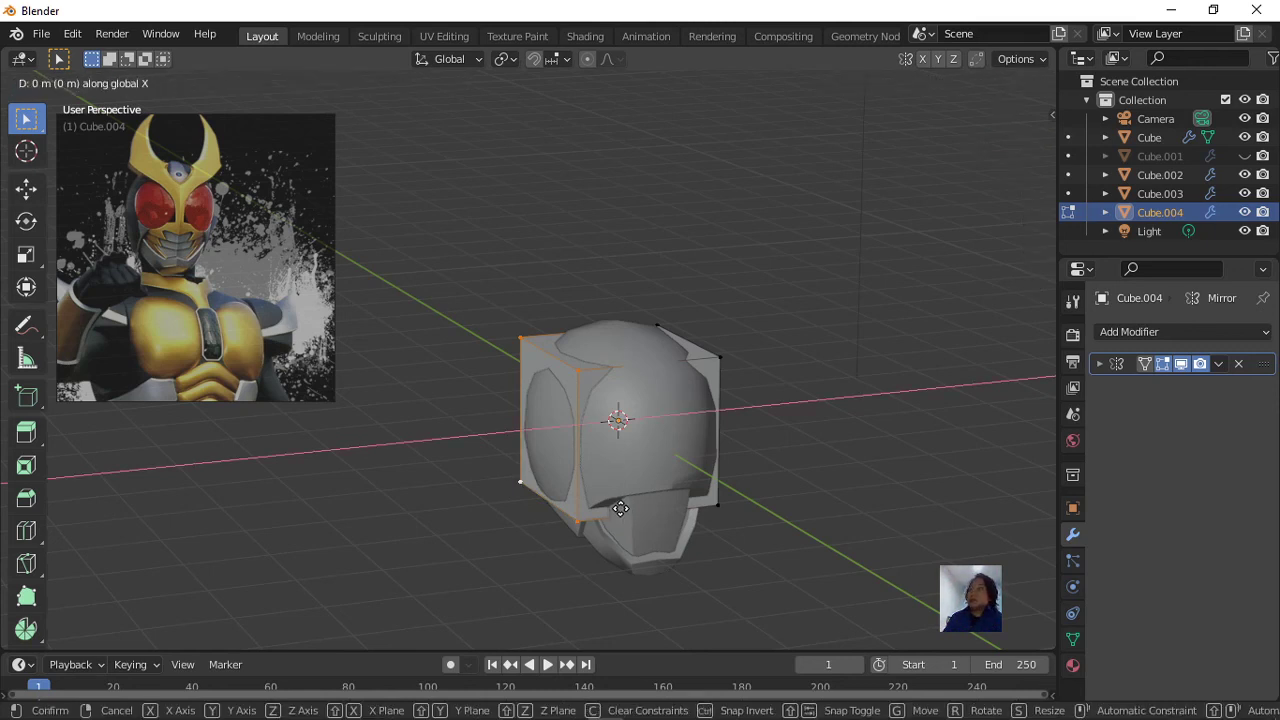
left_click(957, 491)
scroll(782, 467, "up", 2)
mouse_move(782, 467)
middle_mouse_down()
mouse_move(503, 456)
mouse_move(478, 434)
middle_mouse_up()
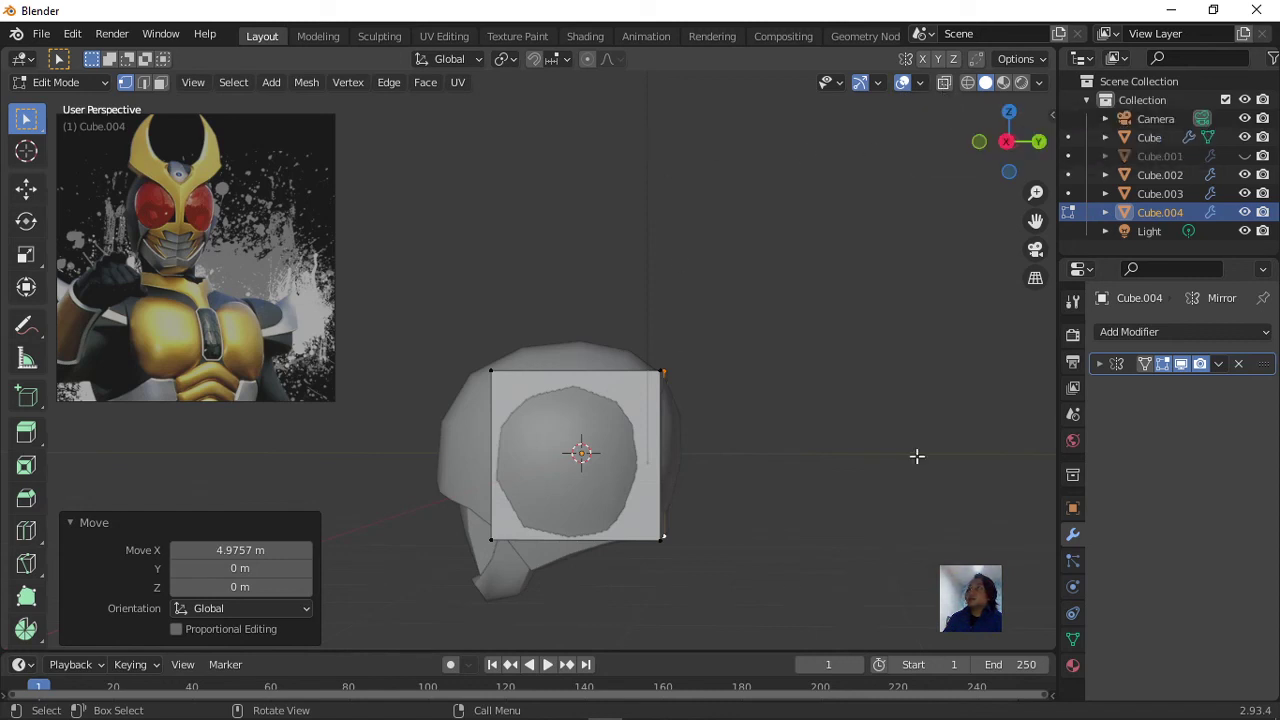
scroll(617, 437, "down", 2)
mouse_move(634, 437)
middle_mouse_down()
mouse_move(754, 460)
mouse_move(834, 429)
mouse_move(867, 447)
middle_mouse_up()
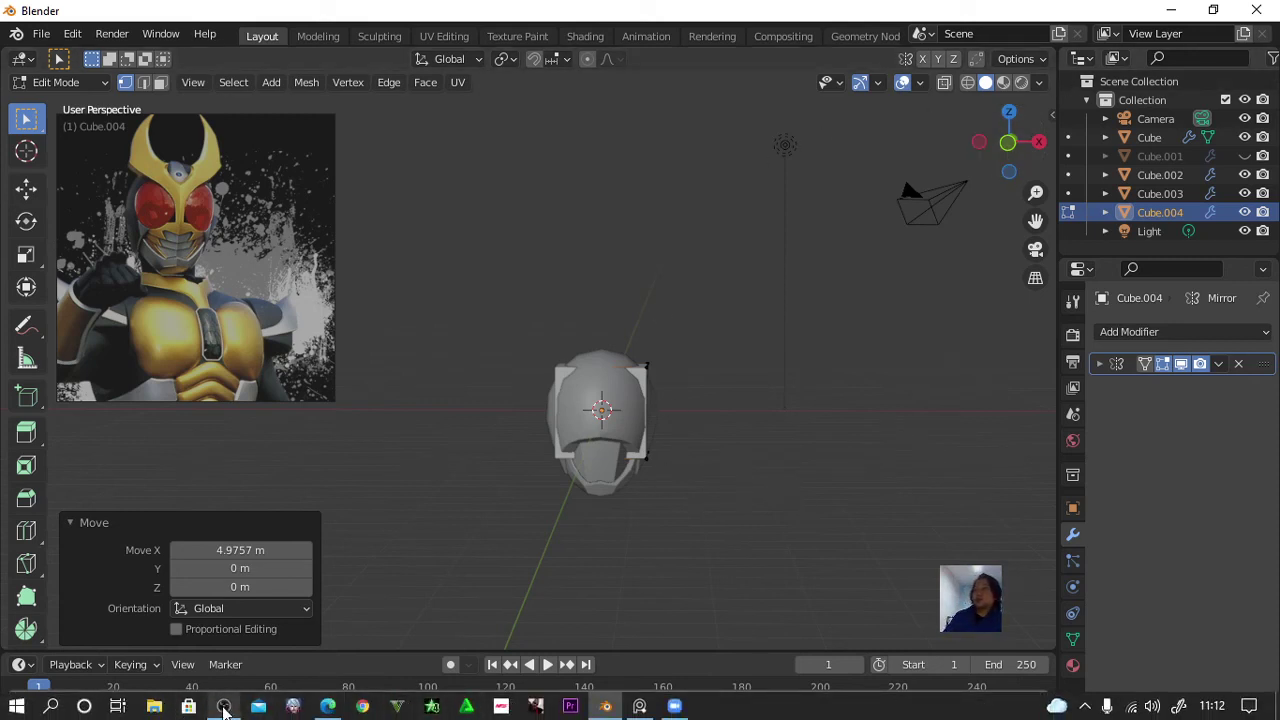
mouse_move(224, 706)
left_click(266, 628)
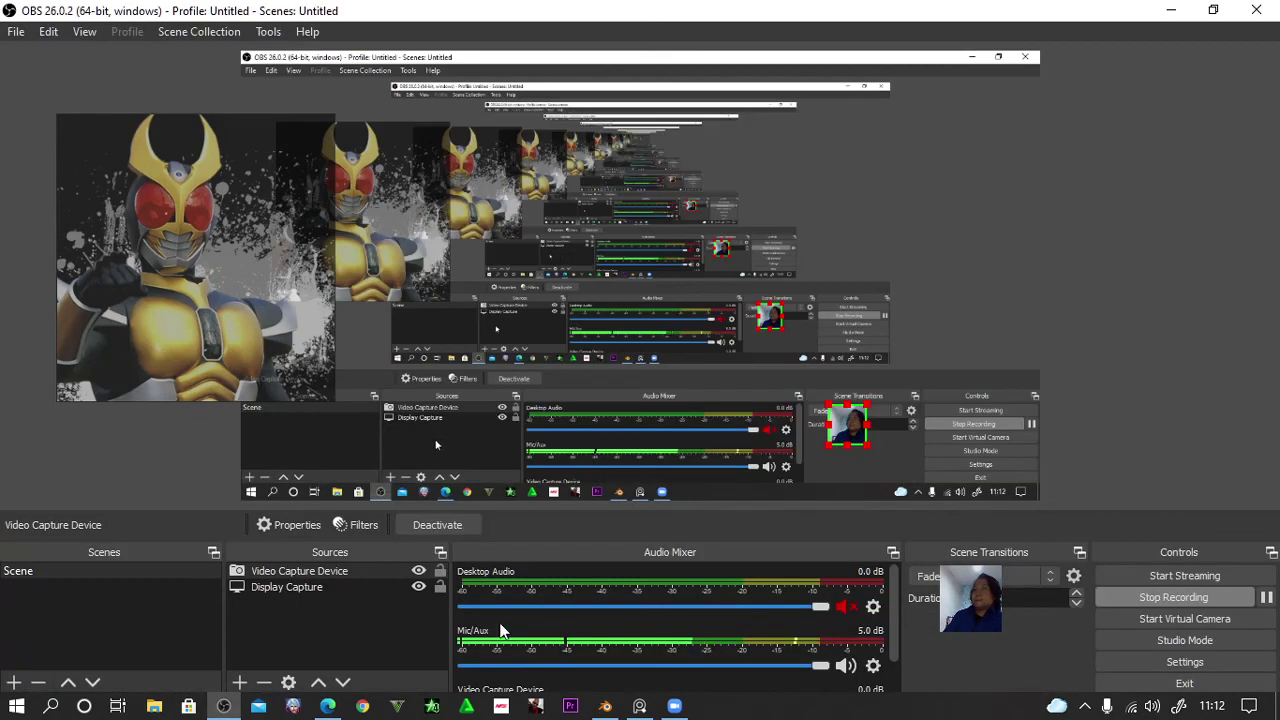